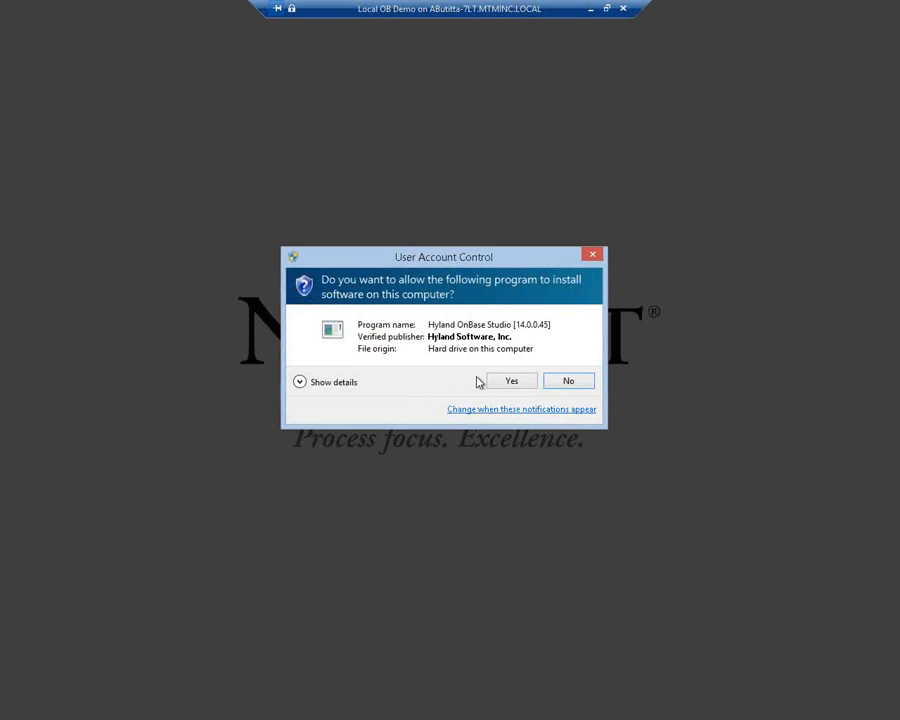
# Approve and finish the OnBase Studio 14.0.0.45 setup, then move its shortcut beside OnBase Configuration
pyautogui.click(508, 383)
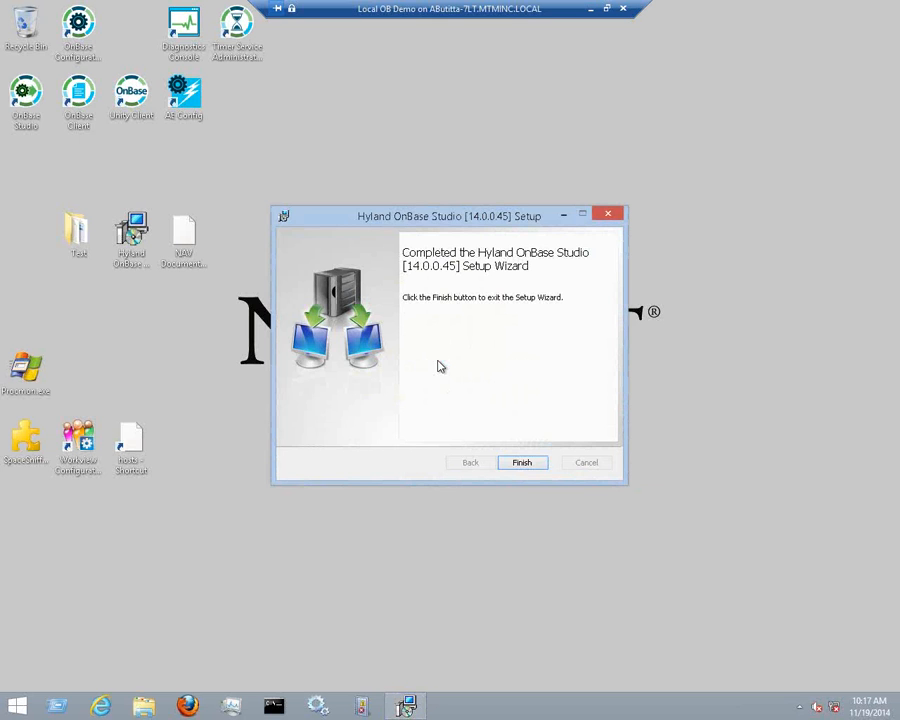
pyautogui.click(521, 463)
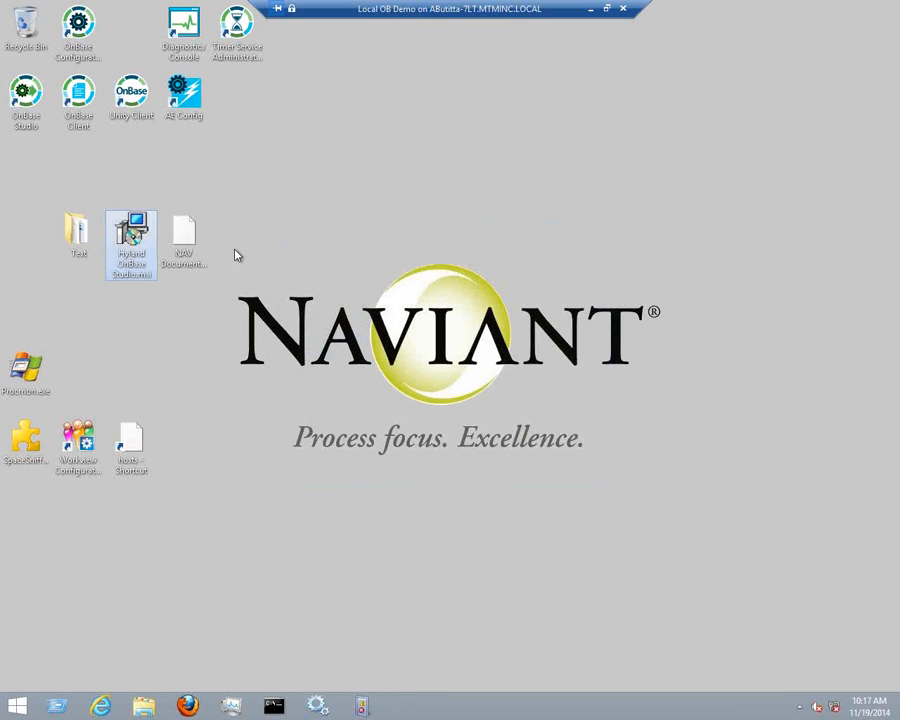
pyautogui.click(26, 95)
pyautogui.moveTo(26, 90); pyautogui.dragTo(132, 33)
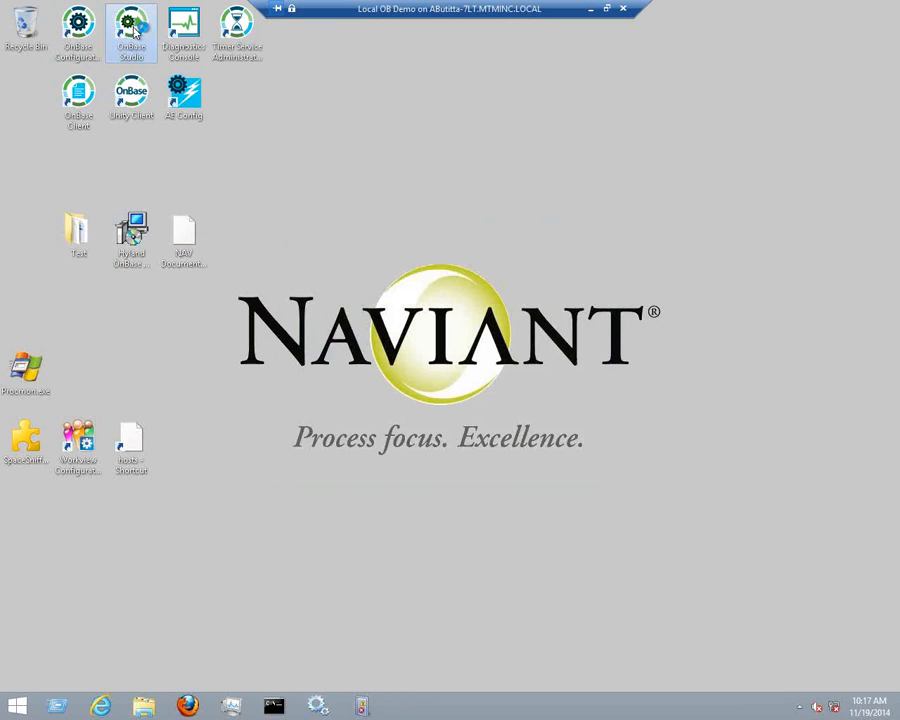
pyautogui.doubleClick(133, 31)
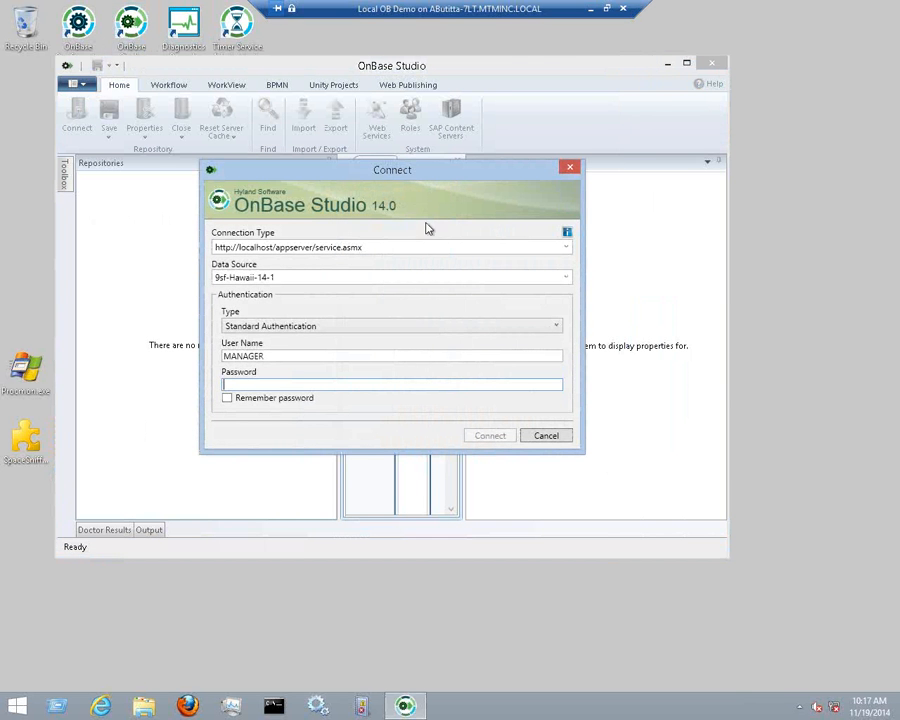
pyautogui.moveTo(431, 178); pyautogui.dragTo(403, 165)
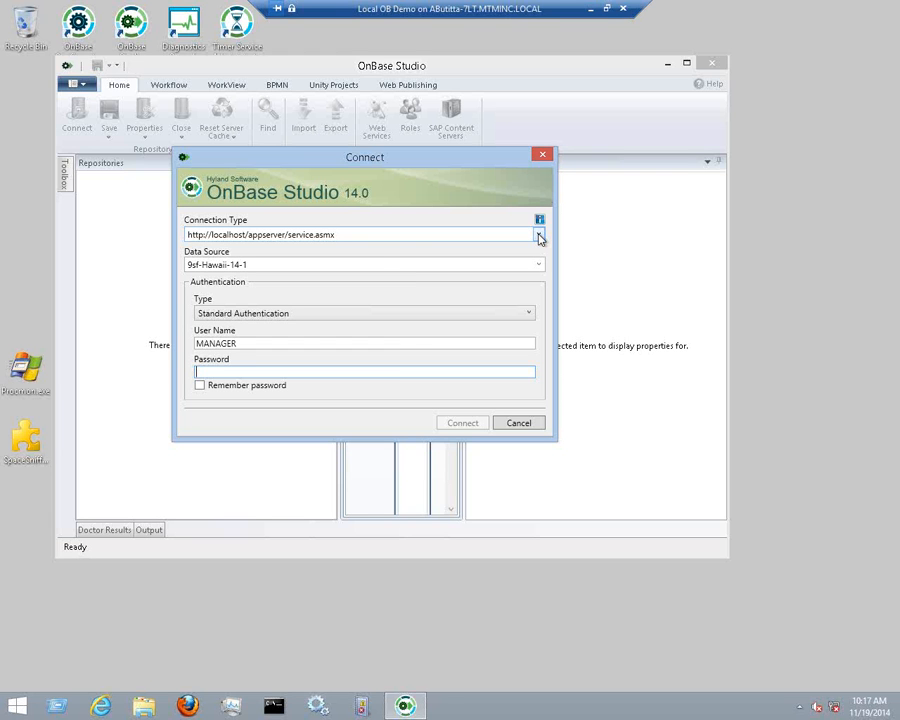
pyautogui.click(349, 235)
pyautogui.click(274, 235)
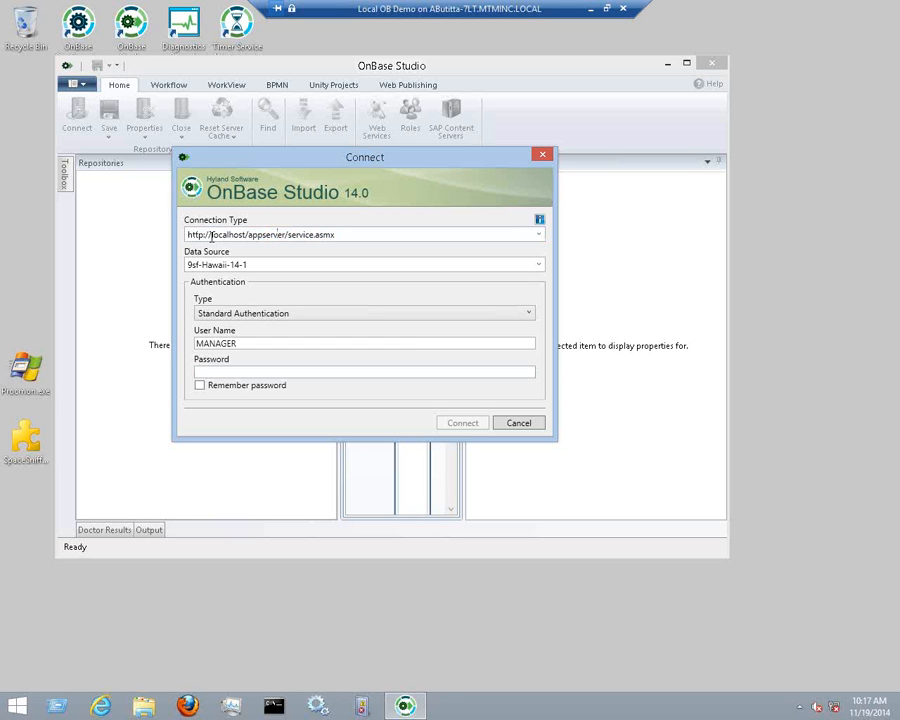
pyautogui.moveTo(212, 234); pyautogui.dragTo(349, 236)
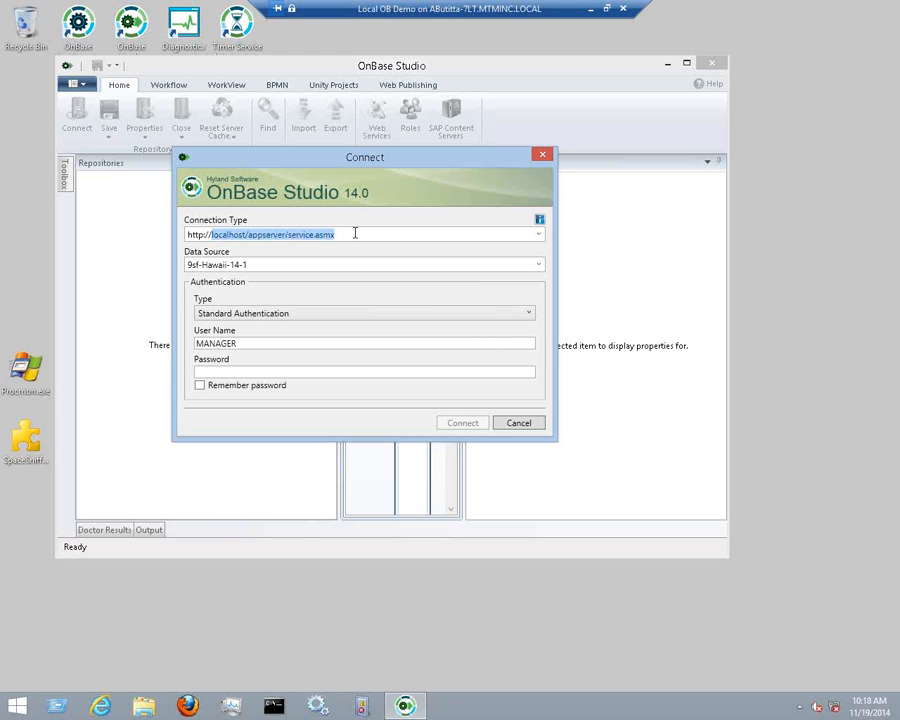
pyautogui.click(346, 234)
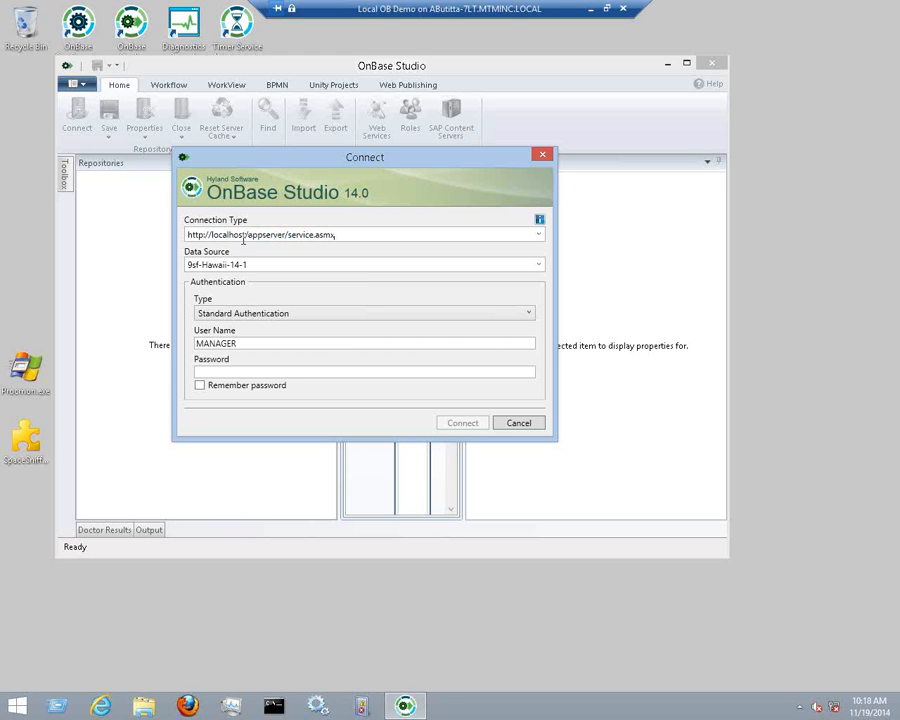
pyautogui.doubleClick(228, 237)
pyautogui.click(268, 237)
pyautogui.doubleClick(268, 237)
pyautogui.moveTo(288, 234); pyautogui.dragTo(349, 234)
# Check data source 9sf-Hawaii-14-1, keep Standard Authentication, and choose the Local ODBC connection type
pyautogui.click(237, 265)
pyautogui.click(263, 265)
pyautogui.moveTo(263, 265); pyautogui.dragTo(175, 268)
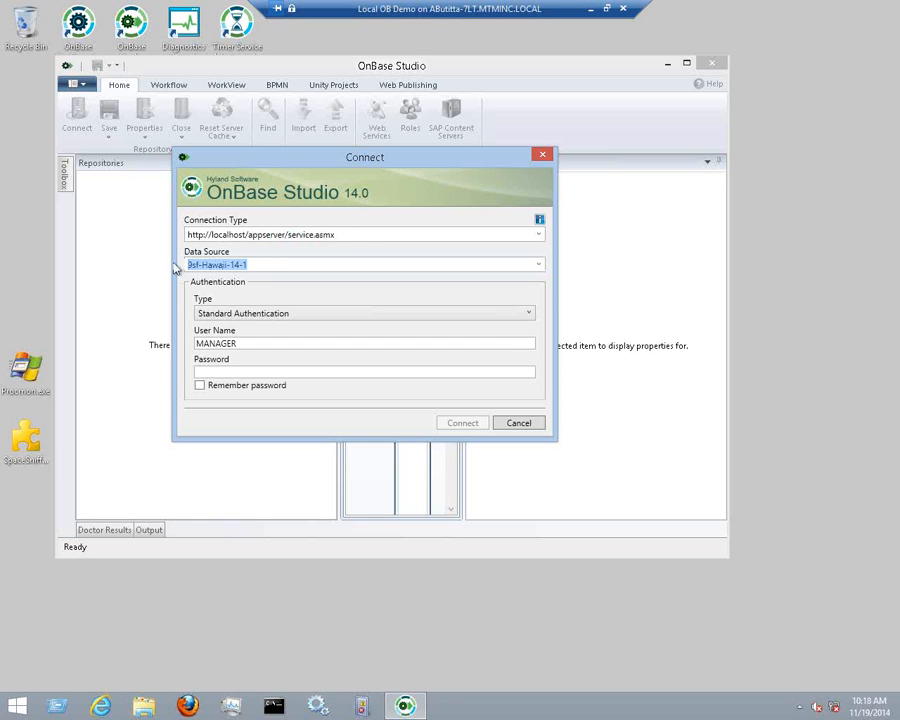
pyautogui.click(271, 265)
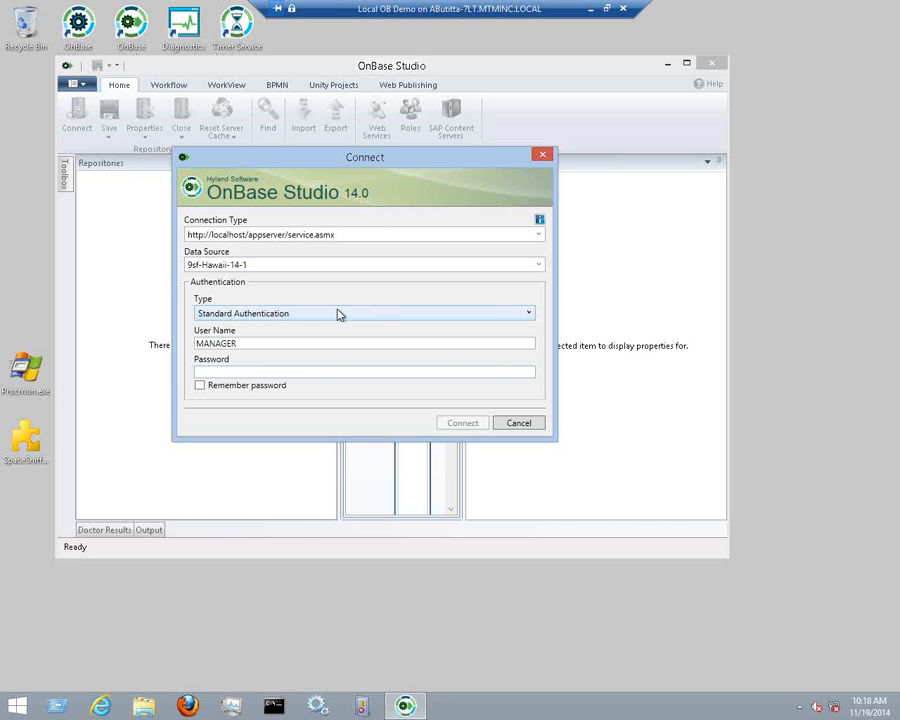
pyautogui.click(318, 371)
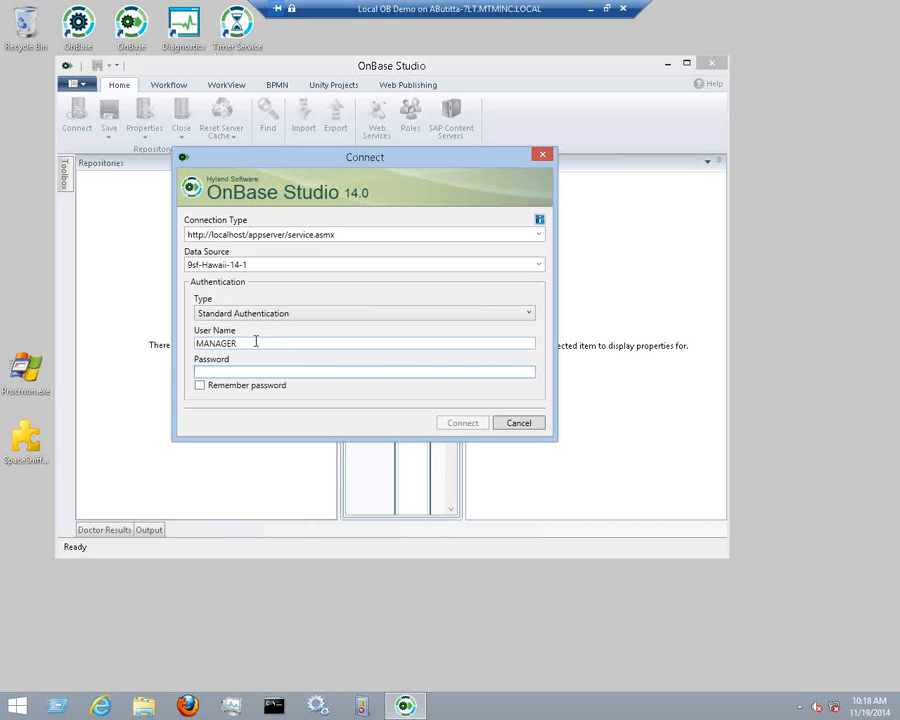
pyautogui.click(528, 316)
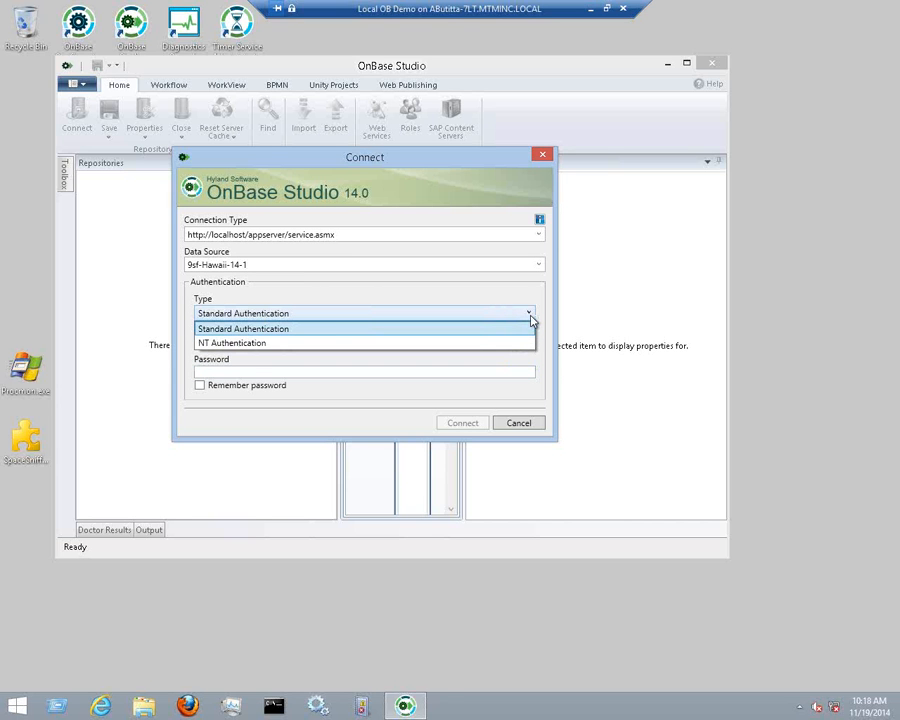
pyautogui.click(530, 316)
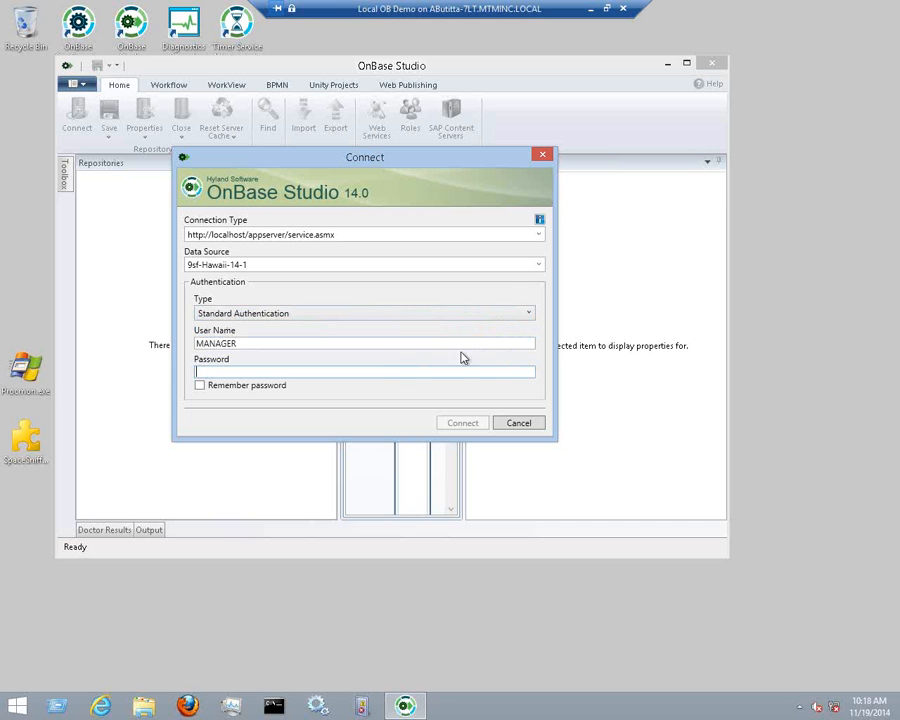
pyautogui.click(539, 237)
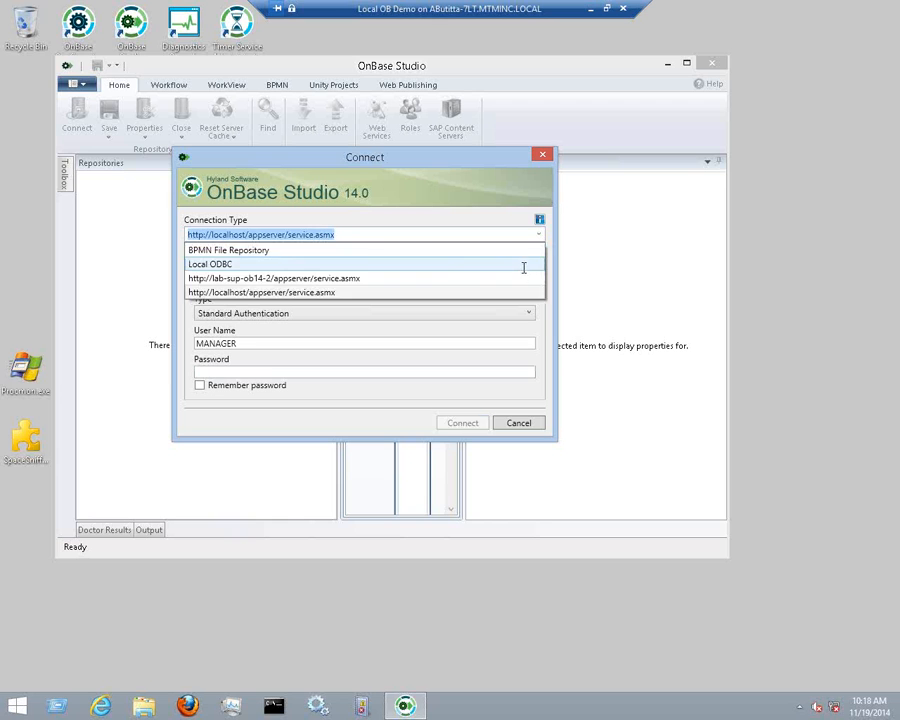
pyautogui.click(523, 265)
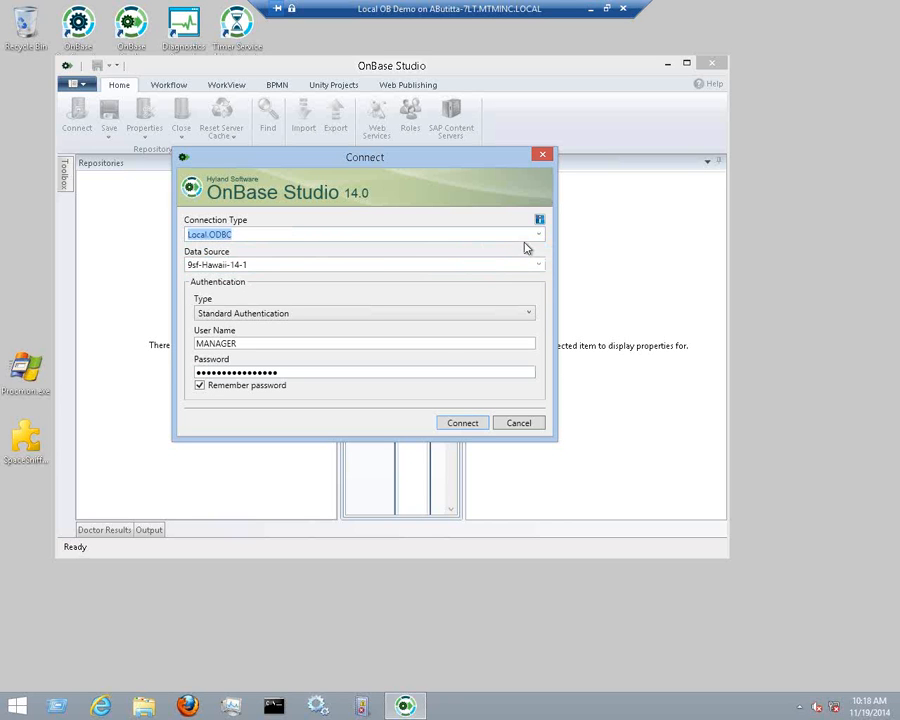
# Review the Local ODBC data source and keep Standard Authentication
pyautogui.click(516, 237)
pyautogui.press('Tab')
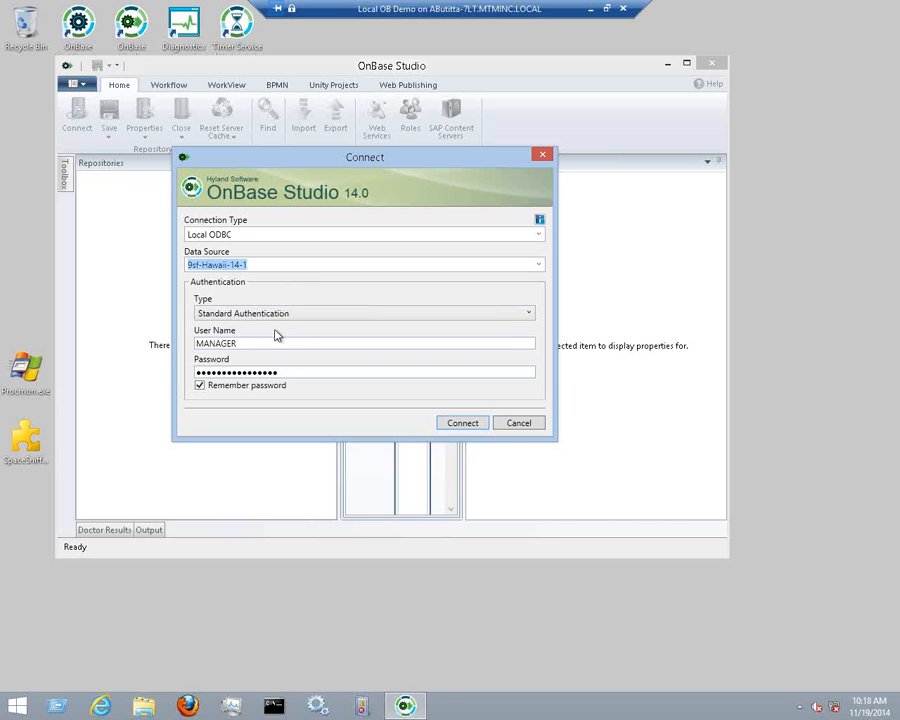
pyautogui.click(275, 266)
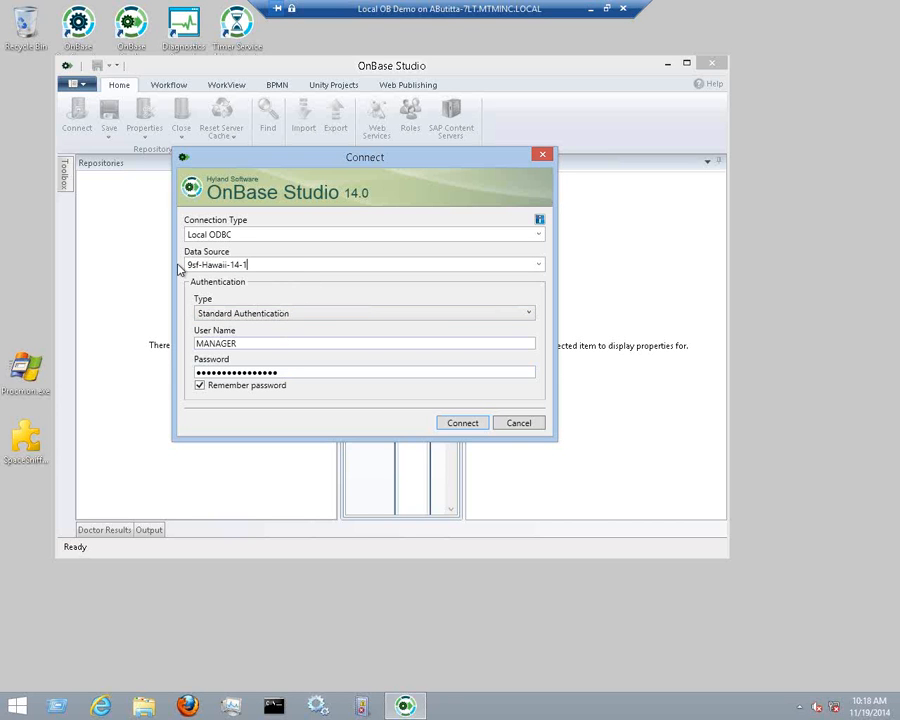
pyautogui.moveTo(257, 264); pyautogui.dragTo(185, 265)
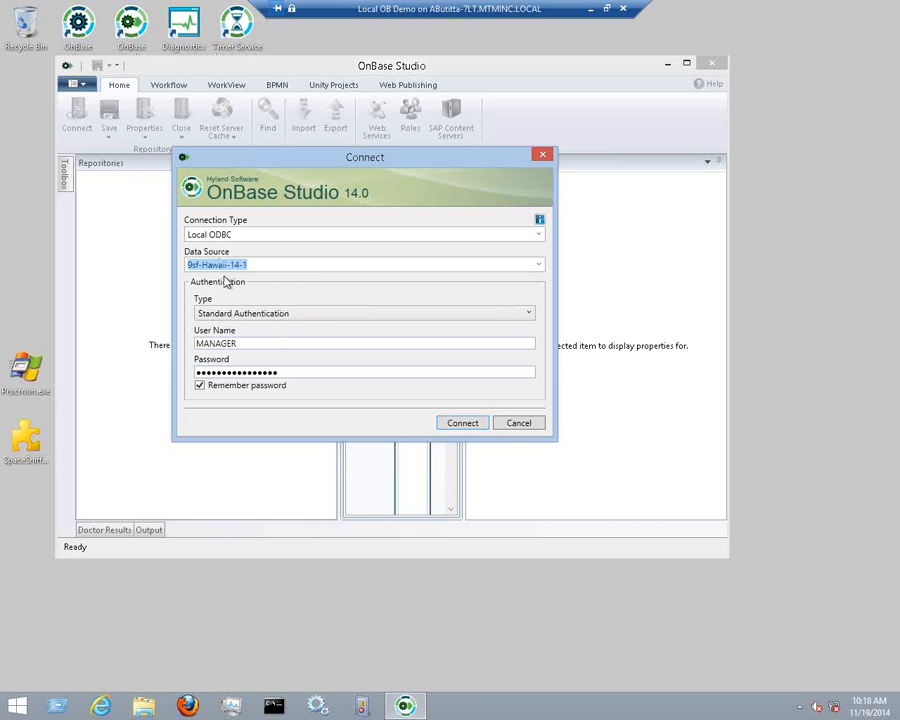
pyautogui.click(255, 264)
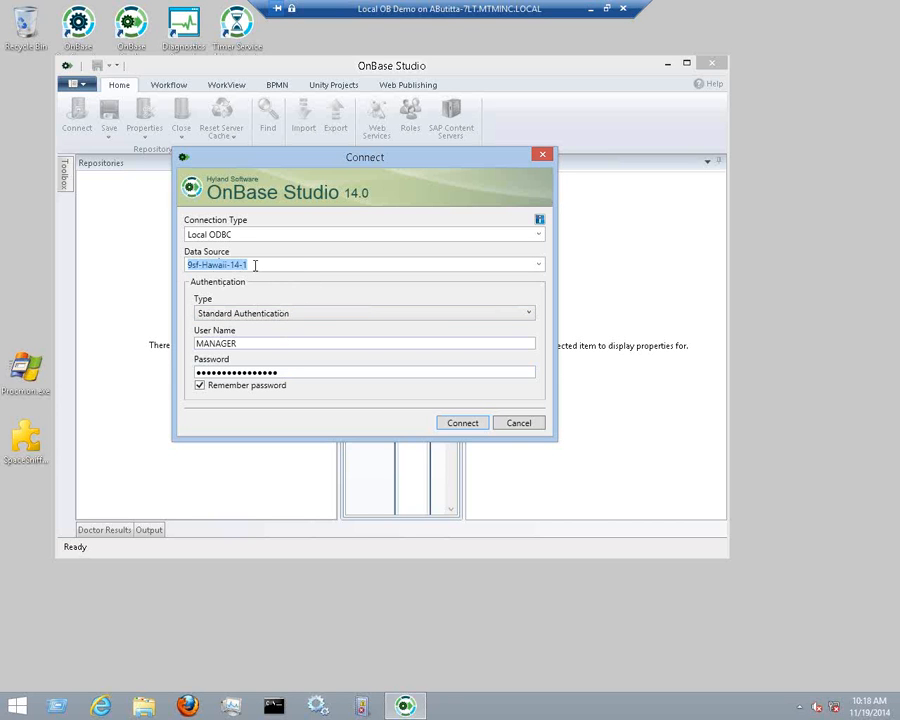
pyautogui.doubleClick(286, 372)
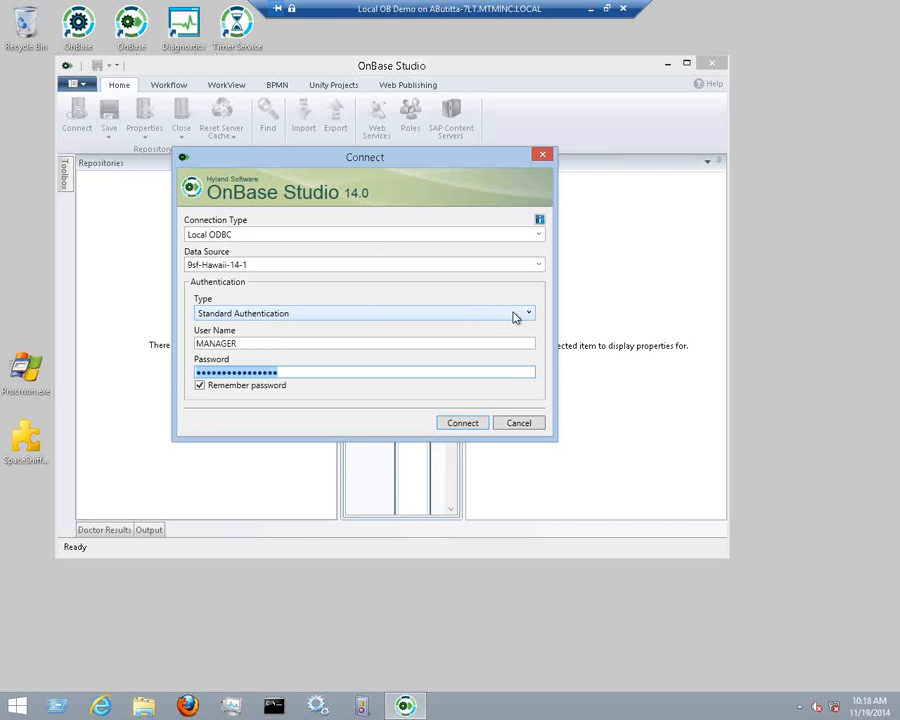
pyautogui.click(528, 316)
pyautogui.click(500, 328)
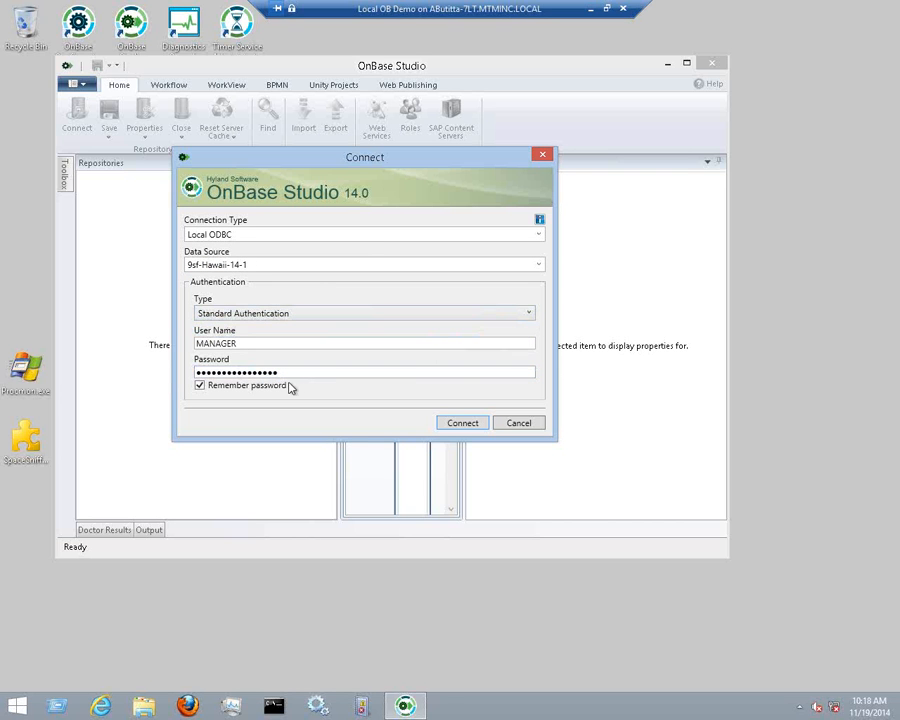
# Re-enter the password and connect; dismiss the 'No IPEnabled network adapters' error and retype the password
pyautogui.moveTo(290, 372); pyautogui.dragTo(196, 372)
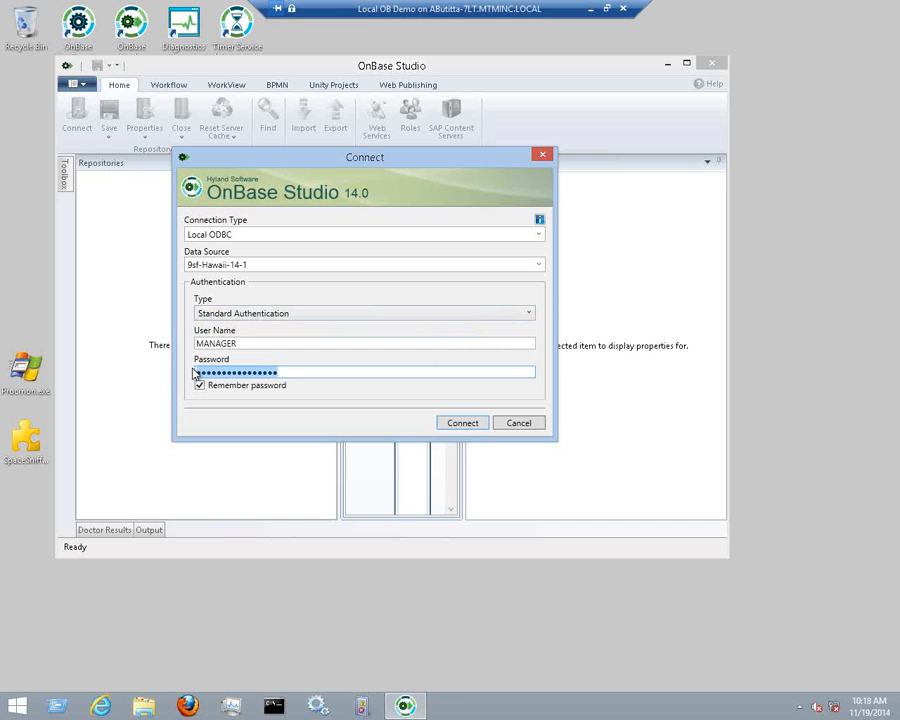
pyautogui.press('BackSpace')
pyautogui.write('password')
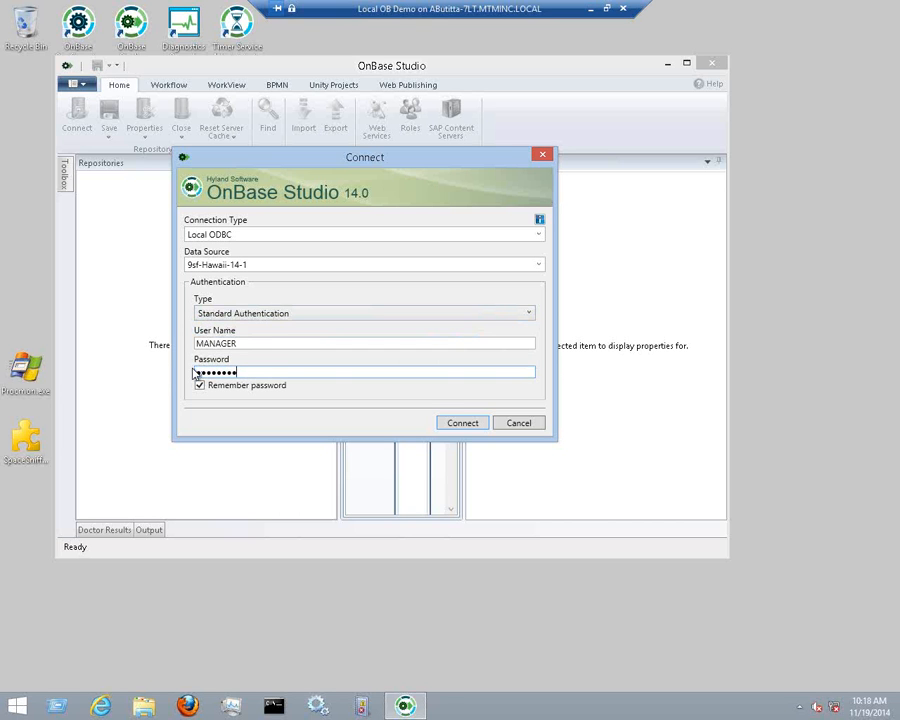
pyautogui.press('Return')
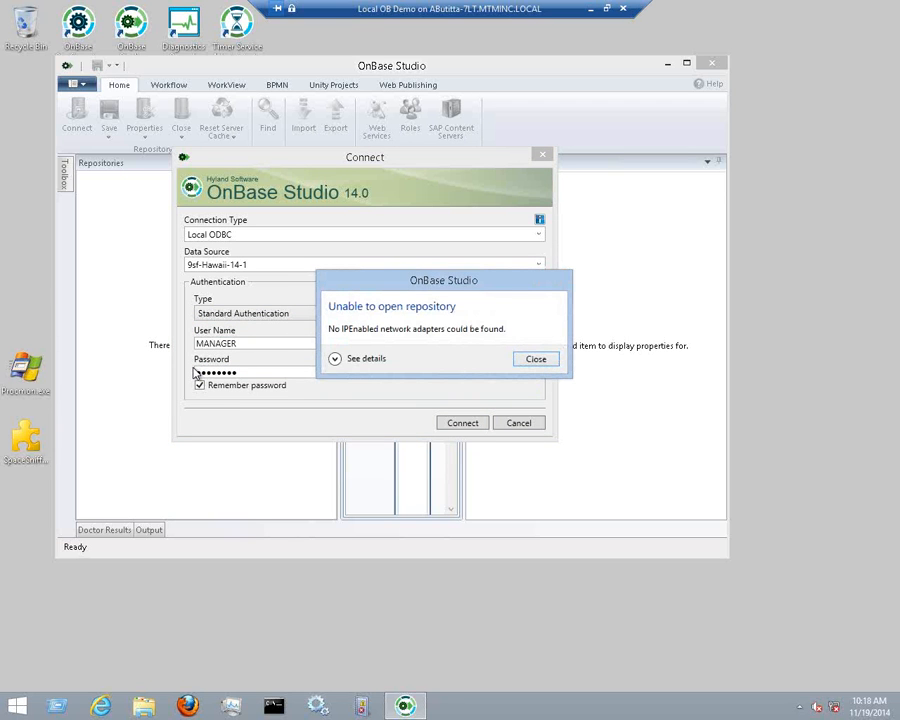
pyautogui.click(546, 362)
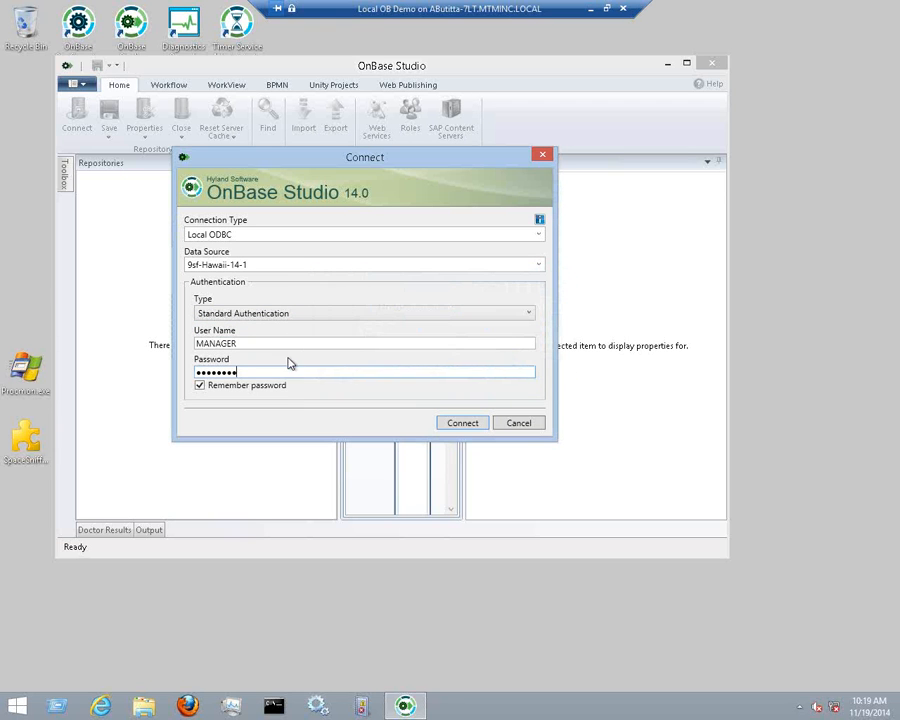
pyautogui.moveTo(255, 374); pyautogui.dragTo(186, 374)
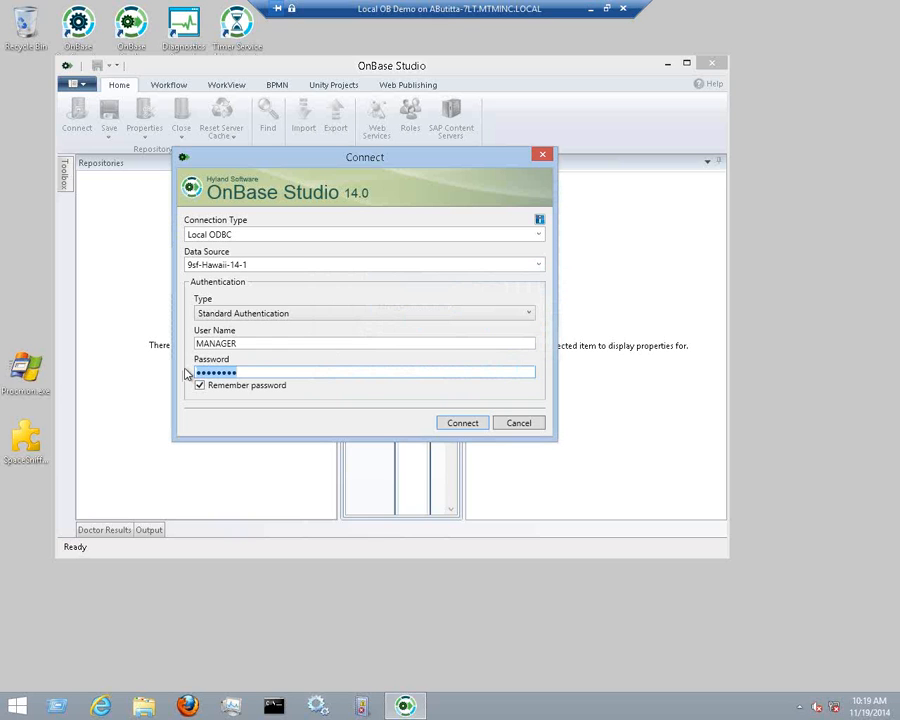
pyautogui.write('•••')
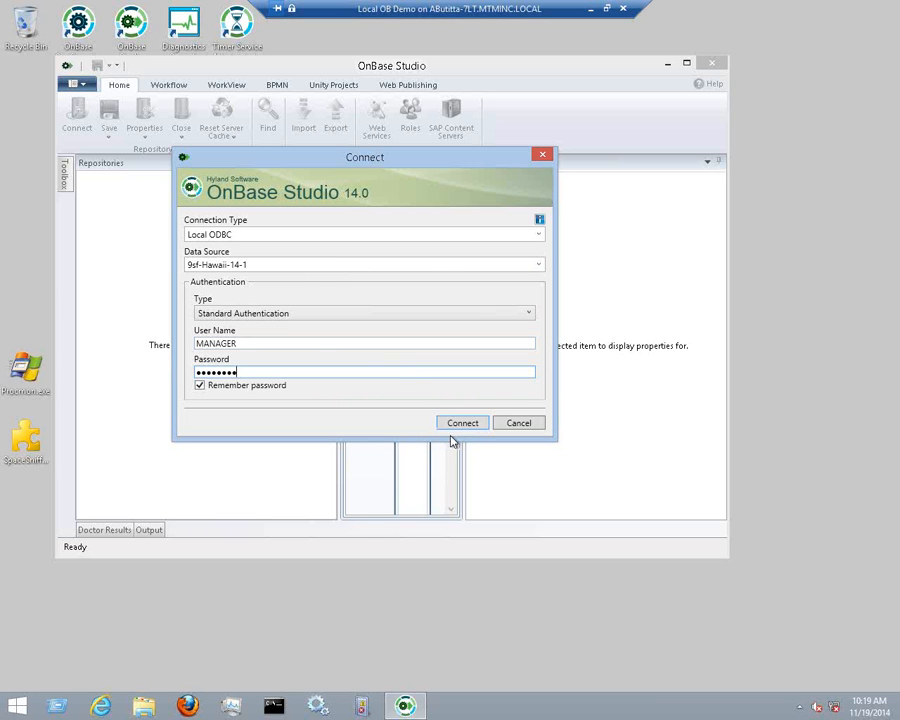
pyautogui.click(538, 235)
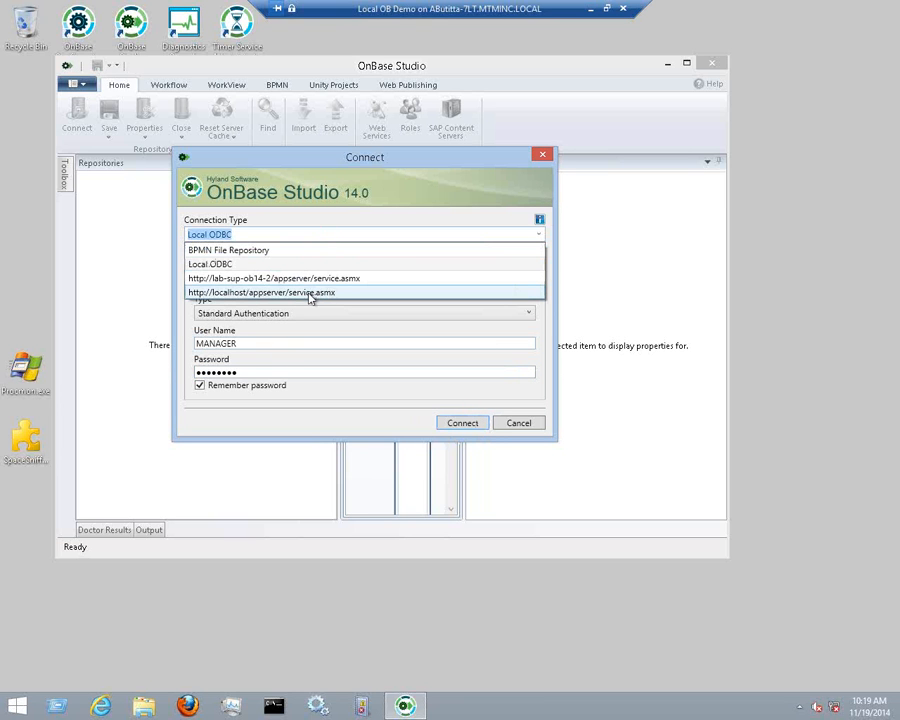
pyautogui.click(310, 292)
pyautogui.click(289, 371)
pyautogui.write('••')
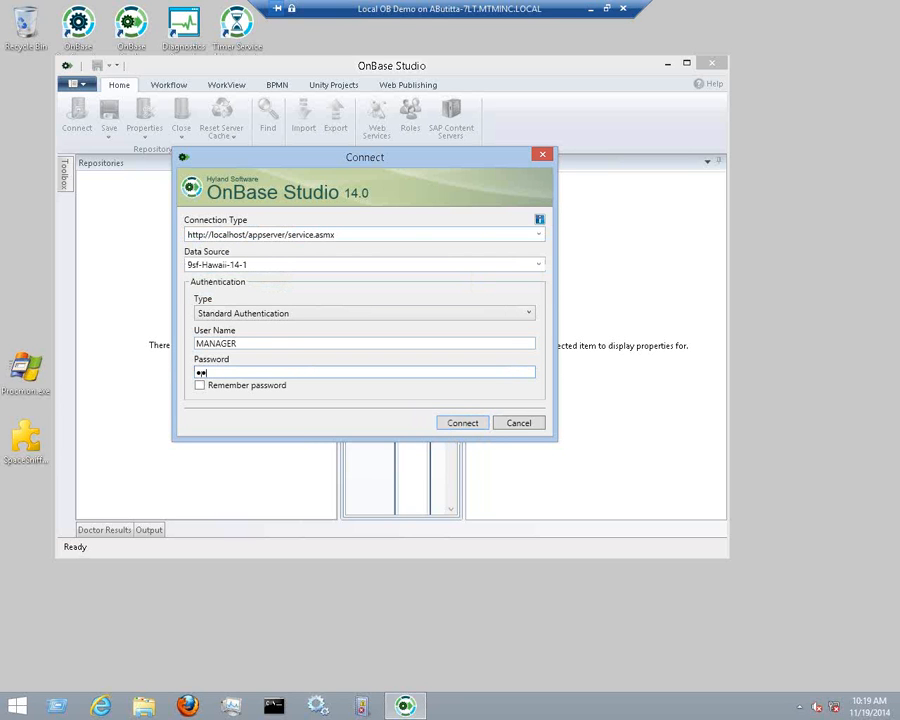
pyautogui.write('••••••')
pyautogui.press('Return')
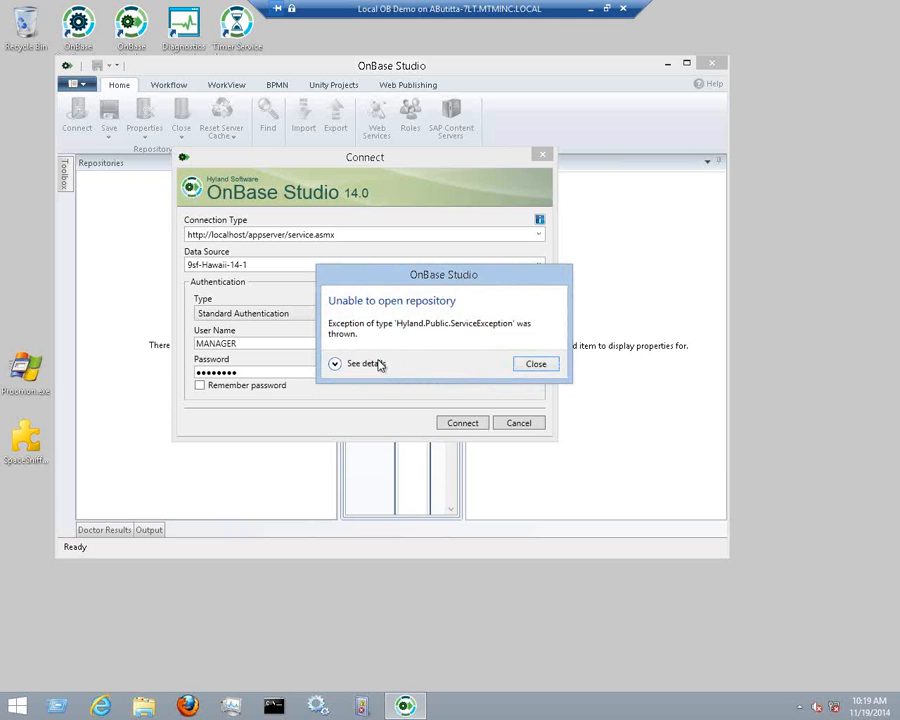
pyautogui.click(378, 364)
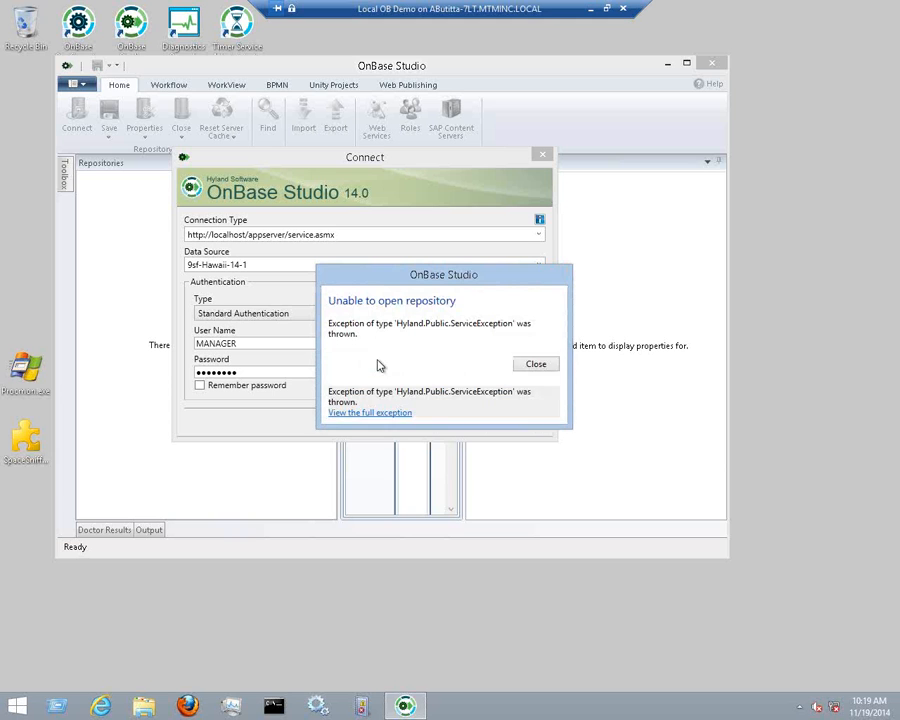
pyautogui.click(535, 364)
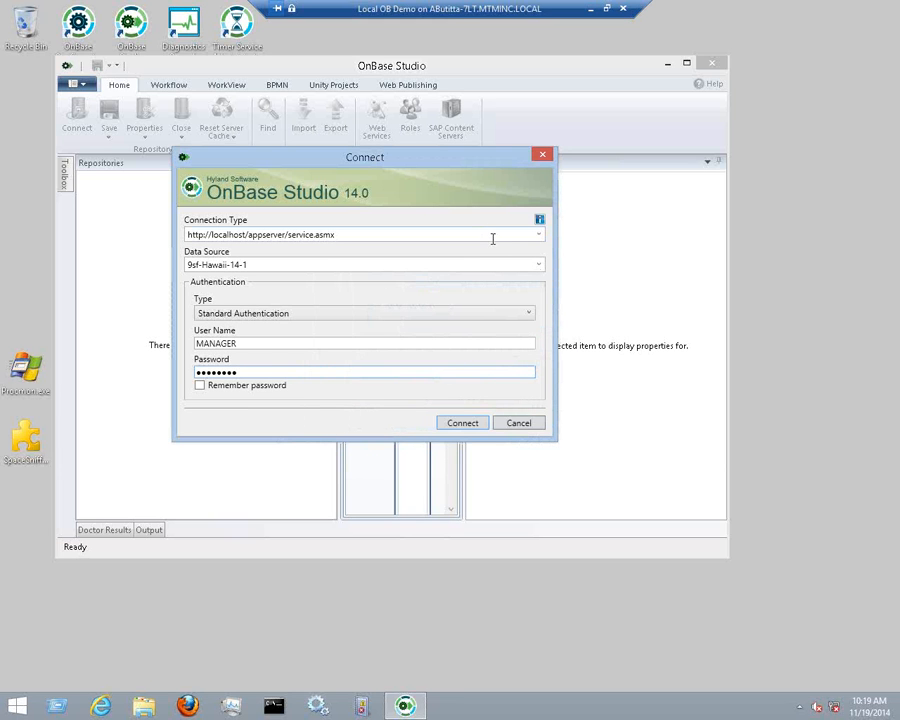
# Close the Connect dialog and check the network panel, which shows no available connections
pyautogui.click(543, 158)
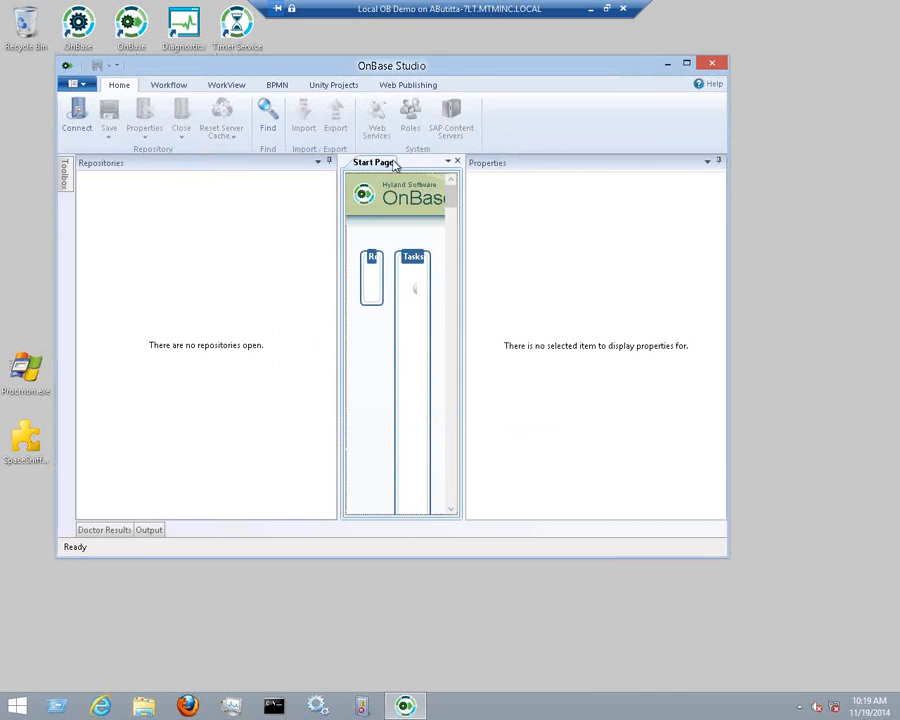
pyautogui.moveTo(489, 72); pyautogui.dragTo(518, 82)
pyautogui.click(817, 707)
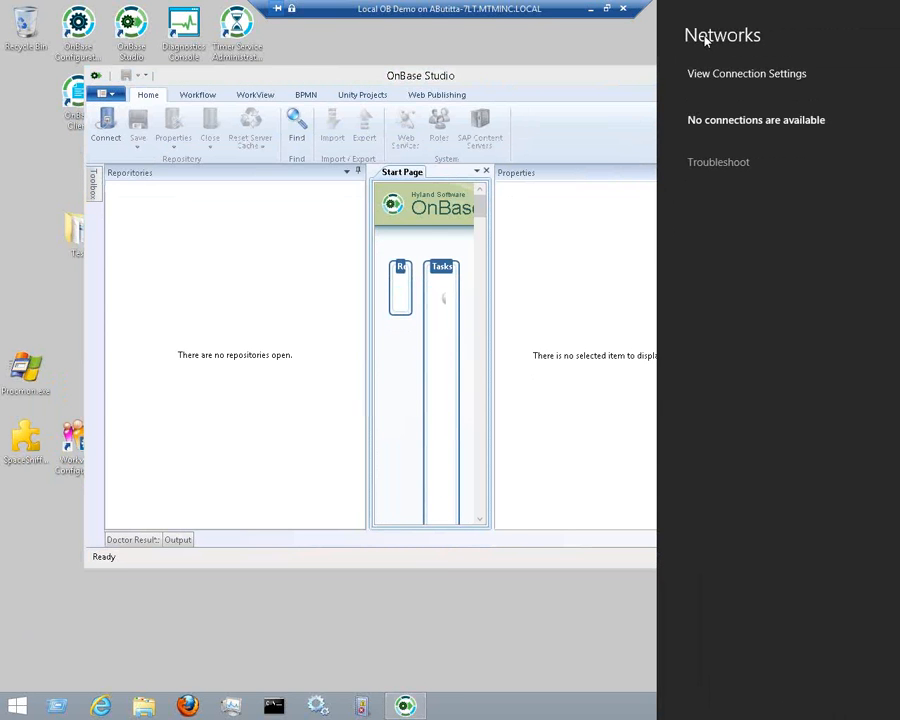
pyautogui.click(610, 42)
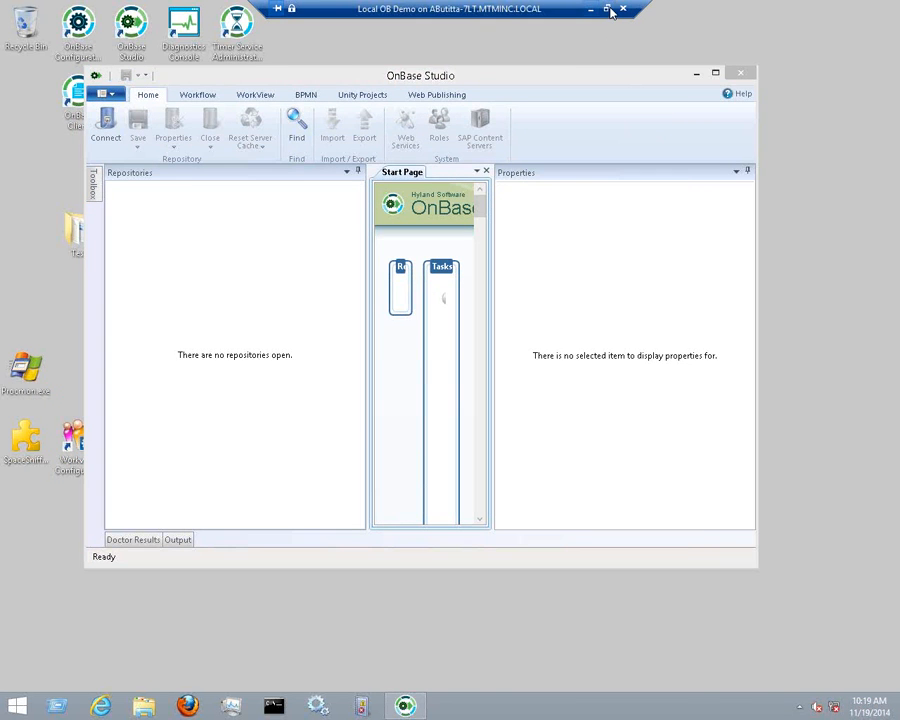
# Return the virtual machine to full screen and restart Windows from the Start power options
pyautogui.click(606, 8)
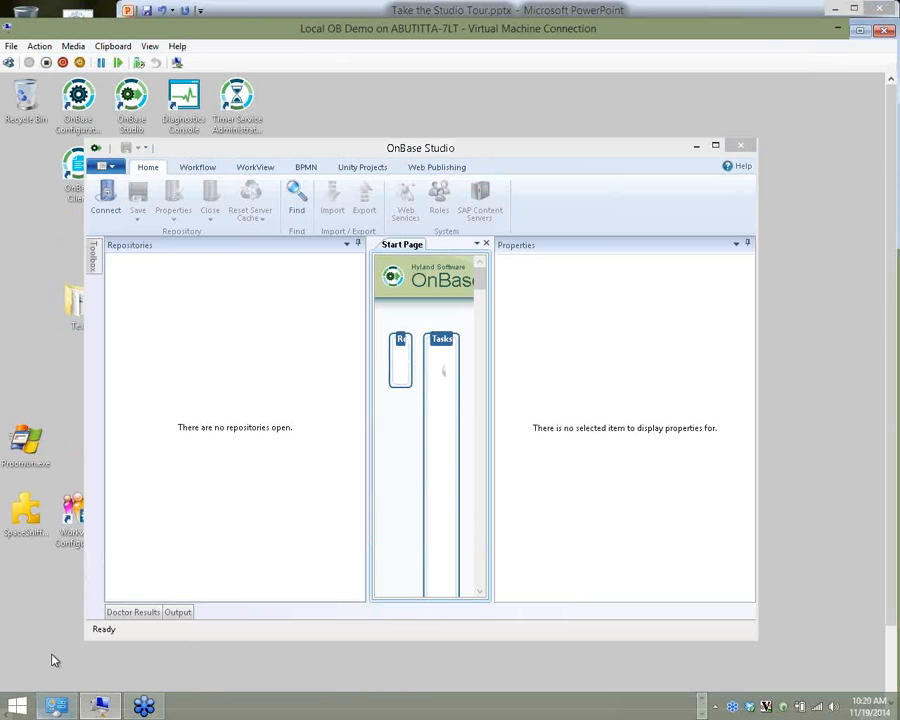
pyautogui.click(149, 46)
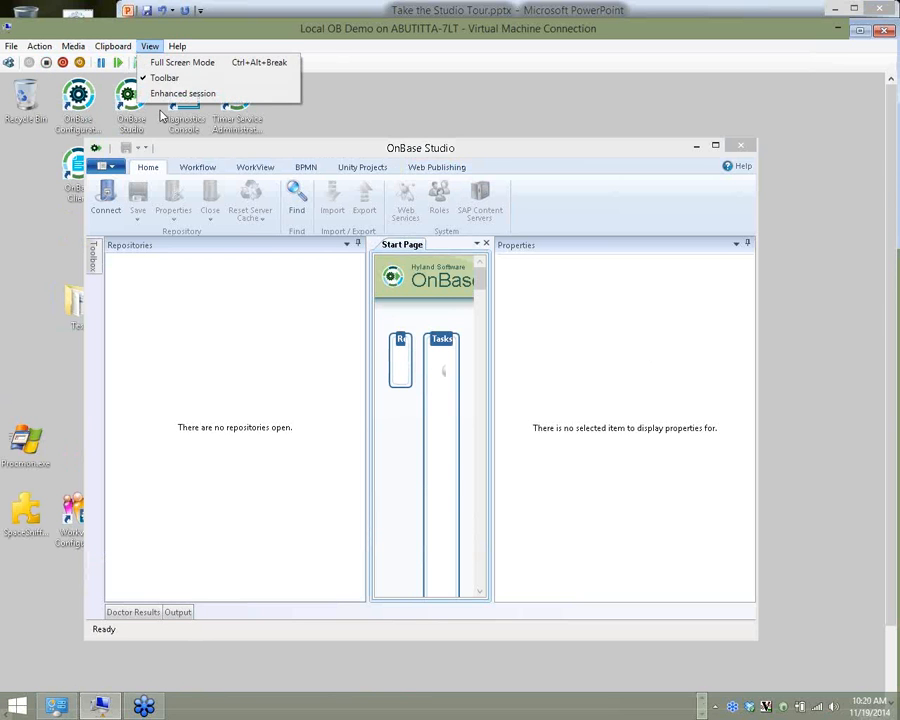
pyautogui.click(168, 64)
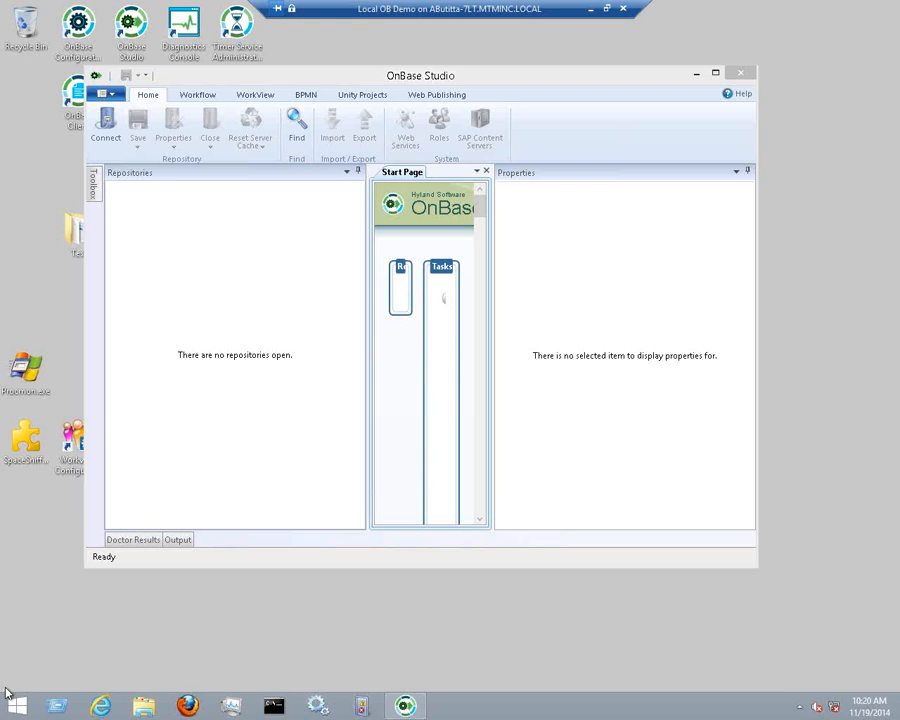
pyautogui.click(5, 700)
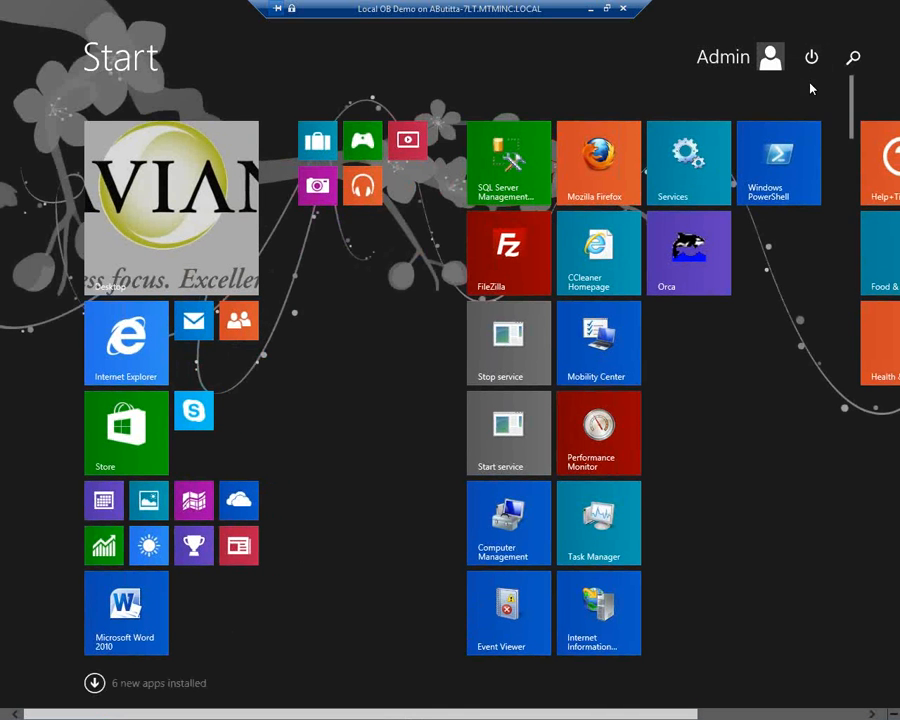
pyautogui.click(811, 57)
pyautogui.click(772, 122)
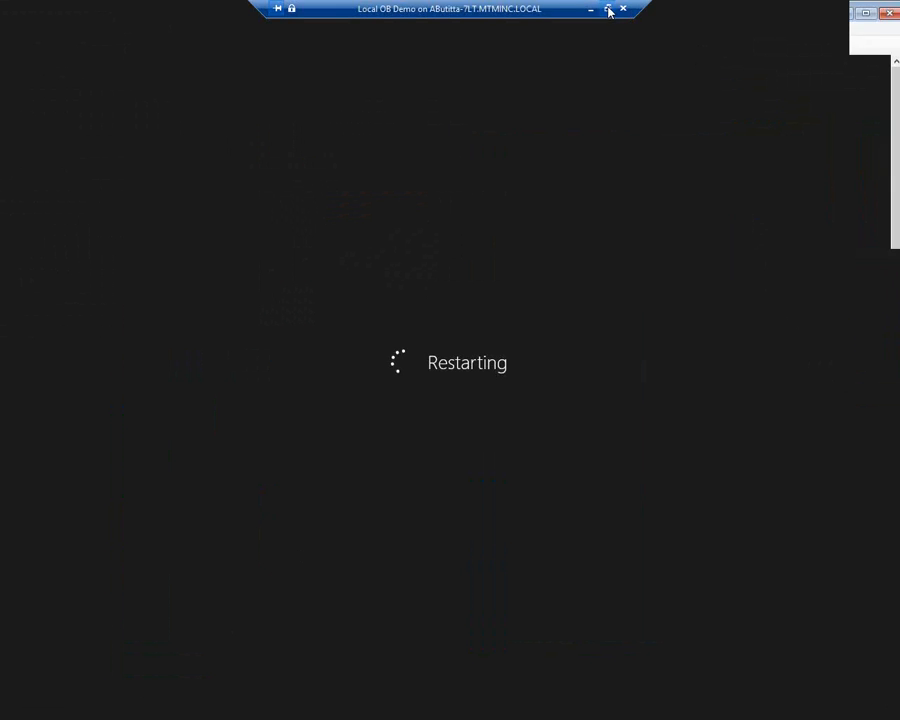
# Show the Agenda slide (slide 4) of 'Take the Studio Tour.pptx' in PowerPoint
pyautogui.click(607, 9)
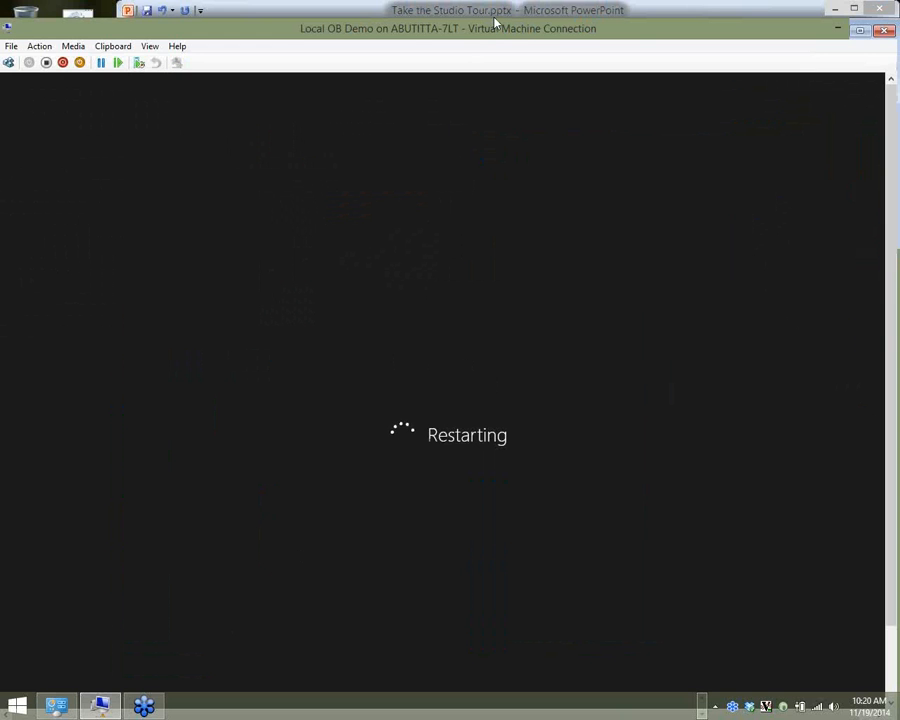
pyautogui.click(494, 18)
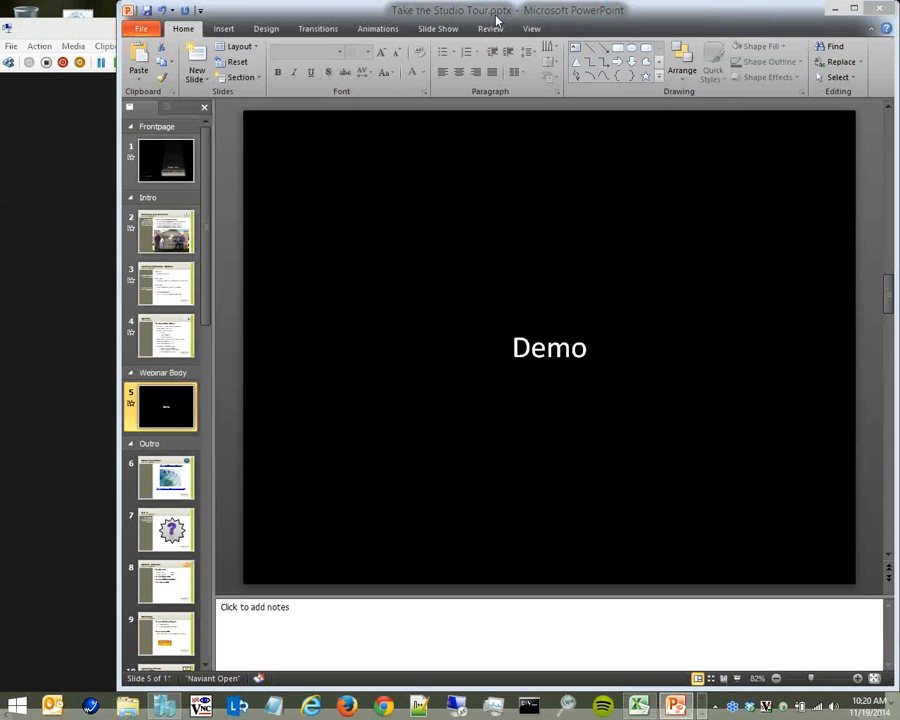
pyautogui.click(180, 342)
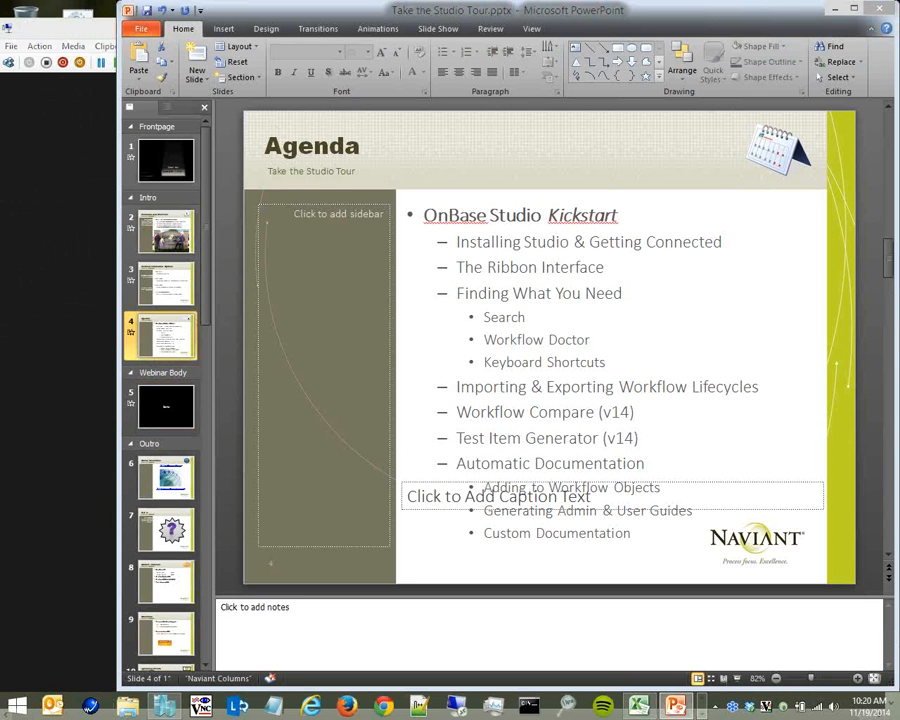
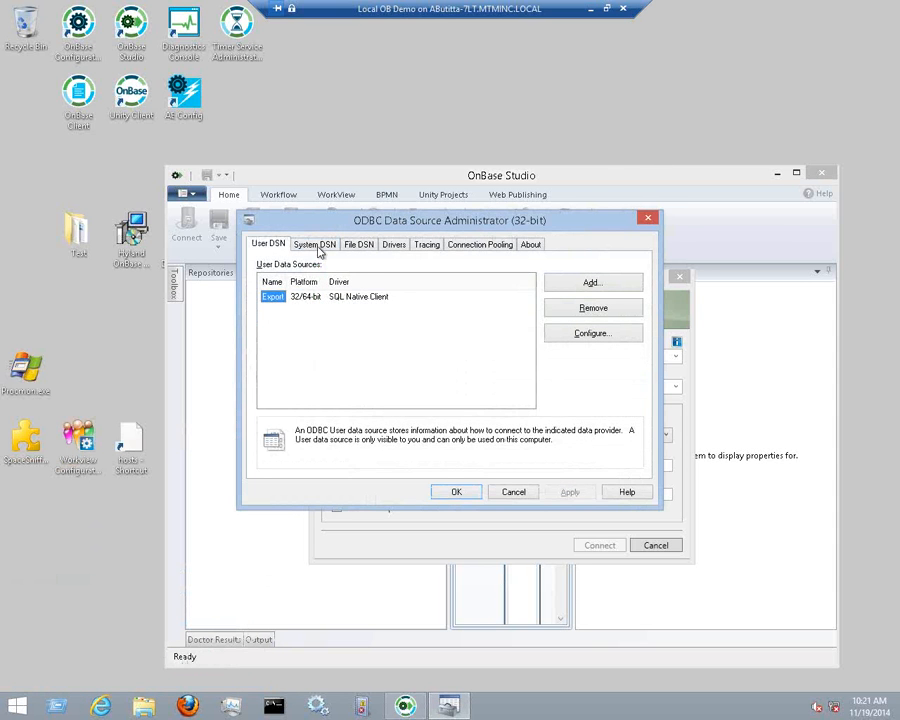
# Close ODBC Administrator from the System DSN tab and try connecting to 9sf-Hawaii-14-1 with the password
pyautogui.click(317, 252)
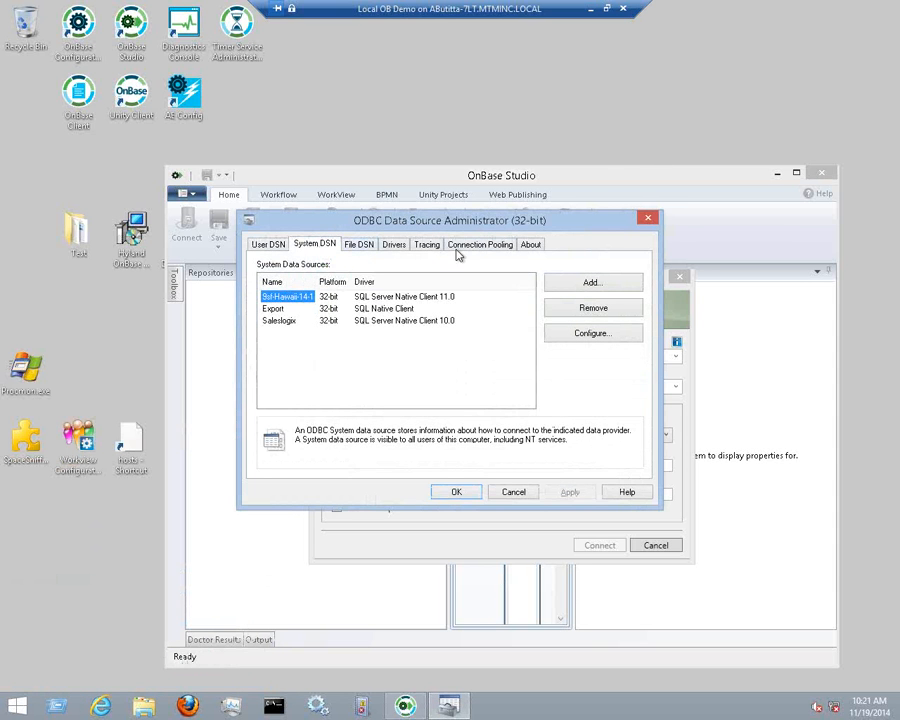
pyautogui.click(646, 219)
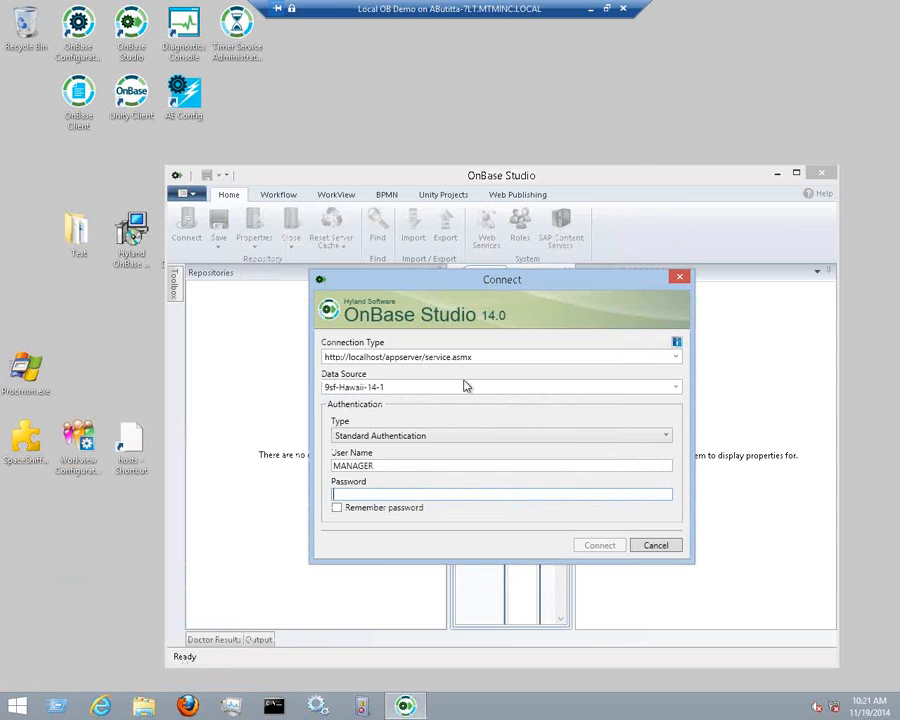
pyautogui.click(396, 494)
pyautogui.write('passw')
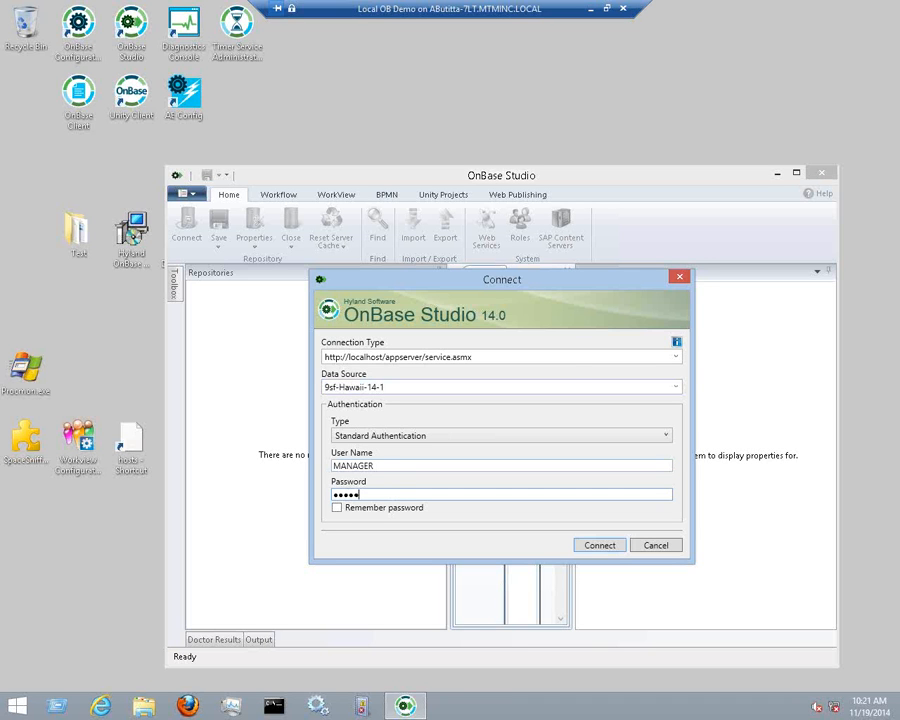
pyautogui.write('ord')
pyautogui.press('Return')
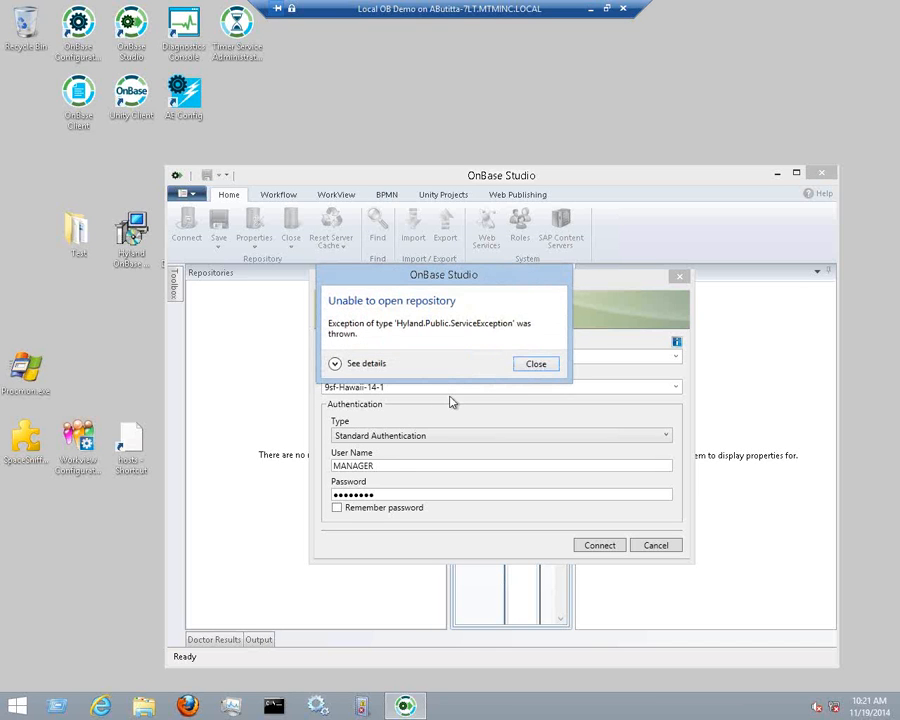
# Dismiss the 'Unable to open repository' error, move the Connect dialog up, and exit full screen
pyautogui.click(531, 365)
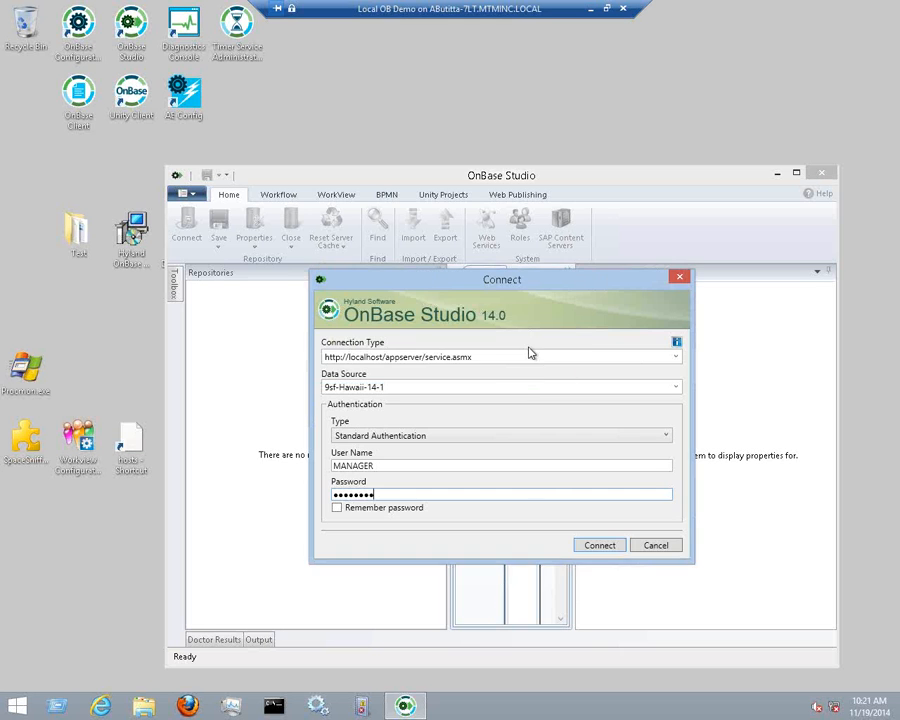
pyautogui.moveTo(535, 282); pyautogui.dragTo(462, 121)
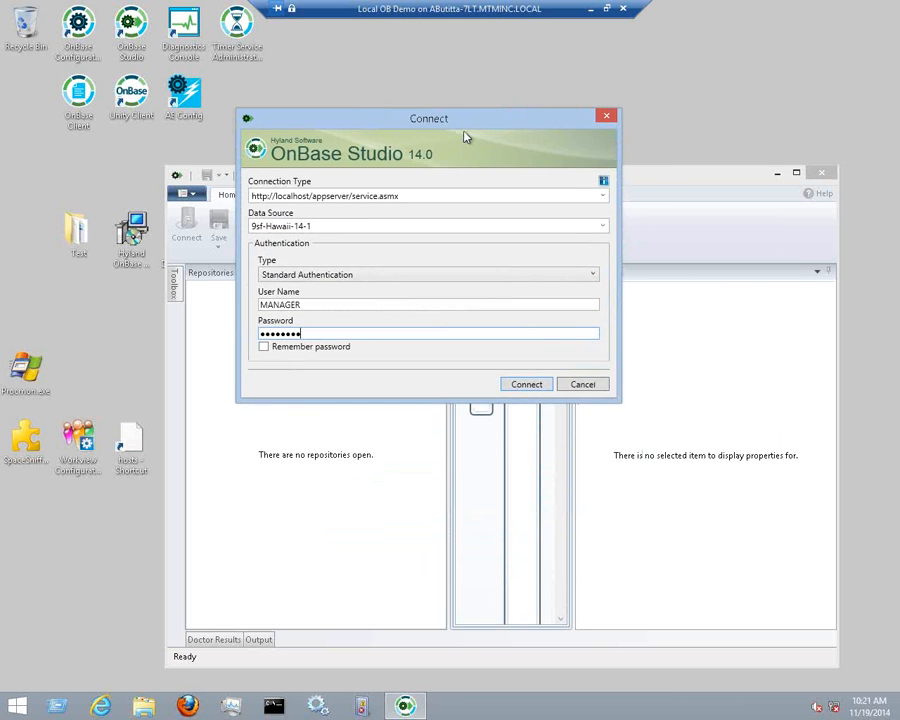
pyautogui.click(820, 706)
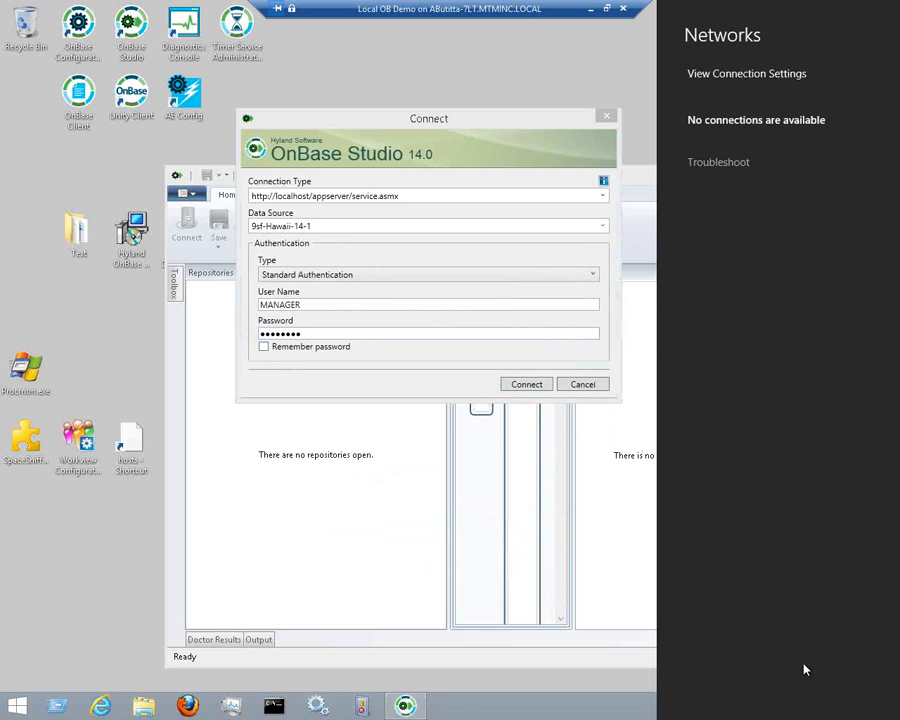
pyautogui.click(628, 700)
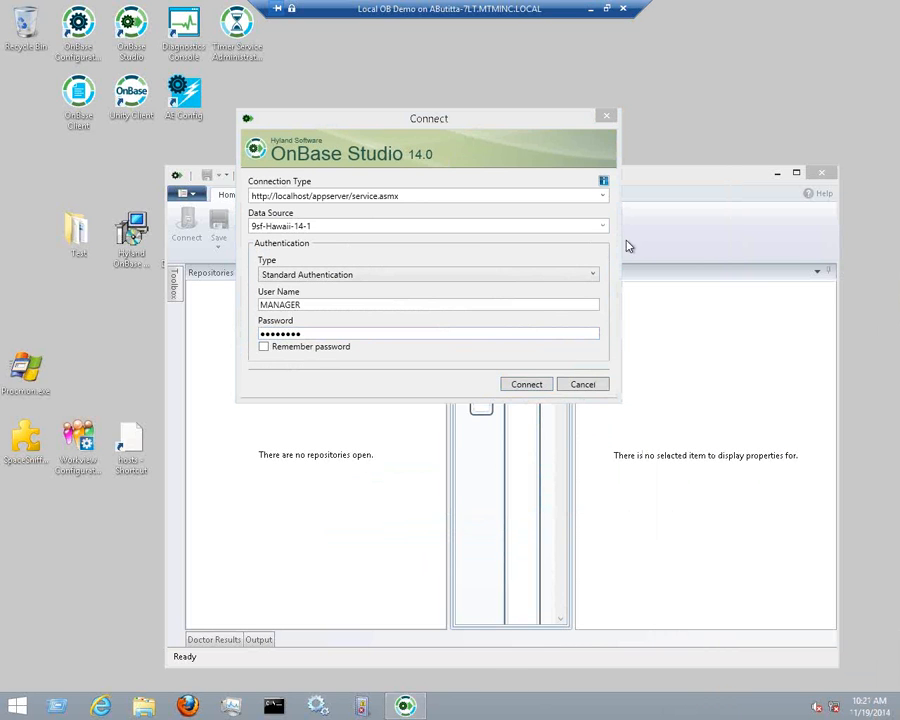
pyautogui.click(607, 14)
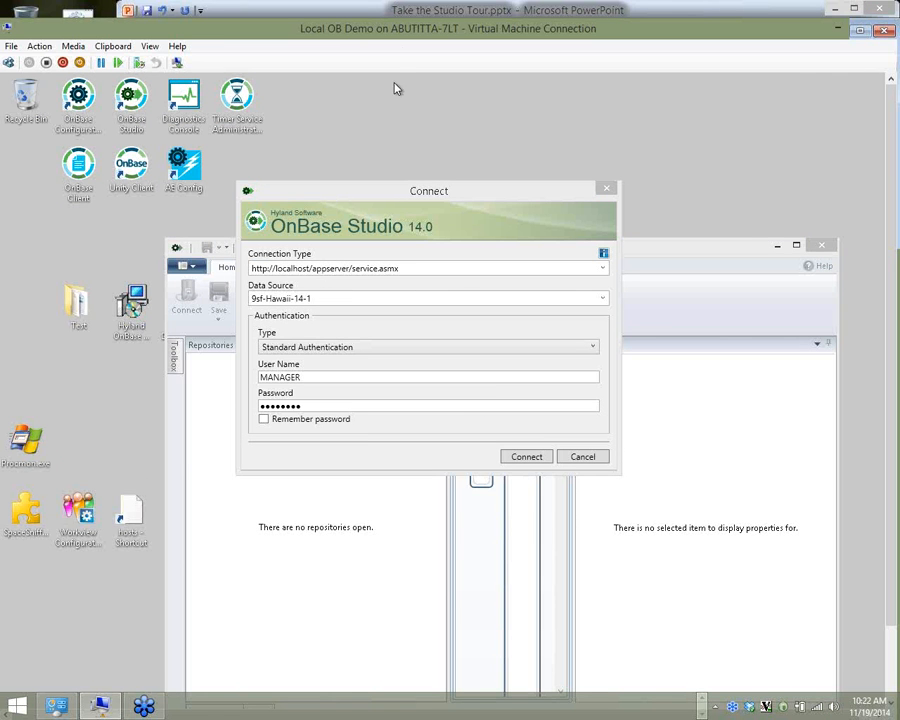
# Shut down the Local OB Demo virtual machine and confirm the shutdown
pyautogui.click(409, 14)
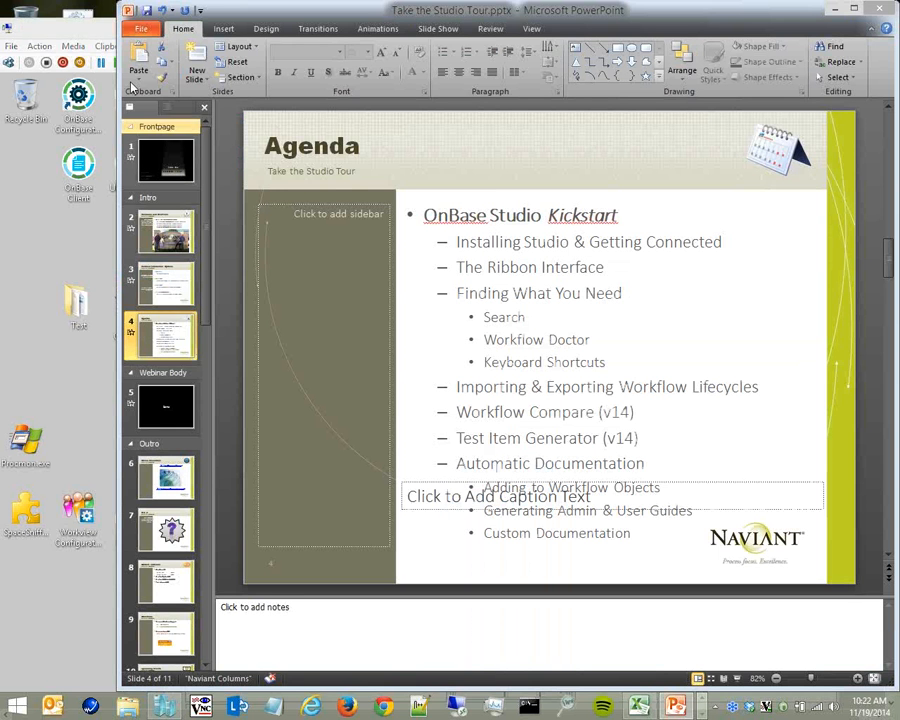
pyautogui.click(75, 28)
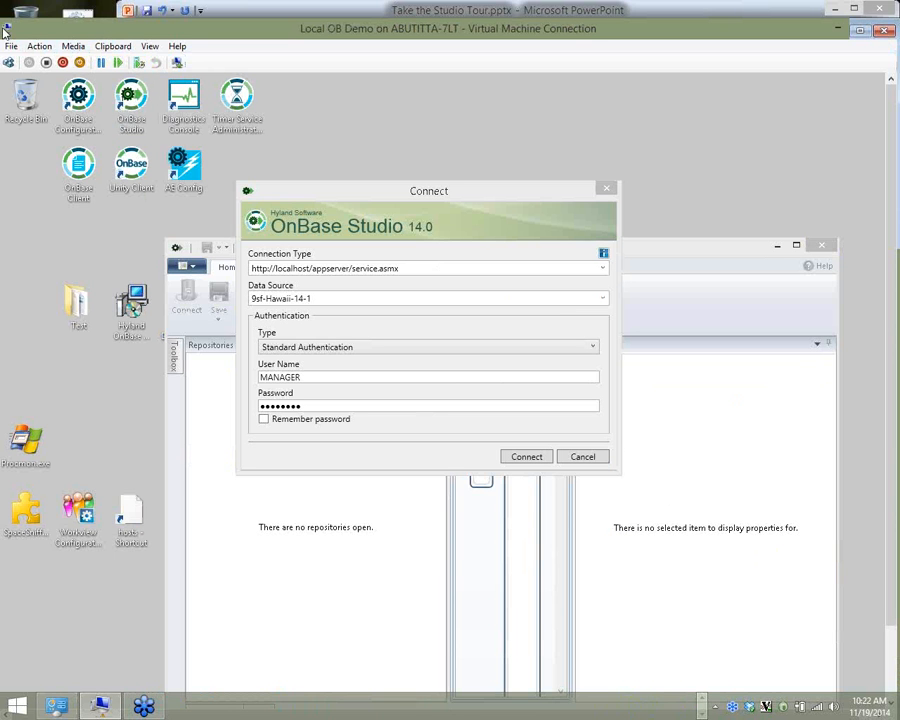
pyautogui.click(63, 63)
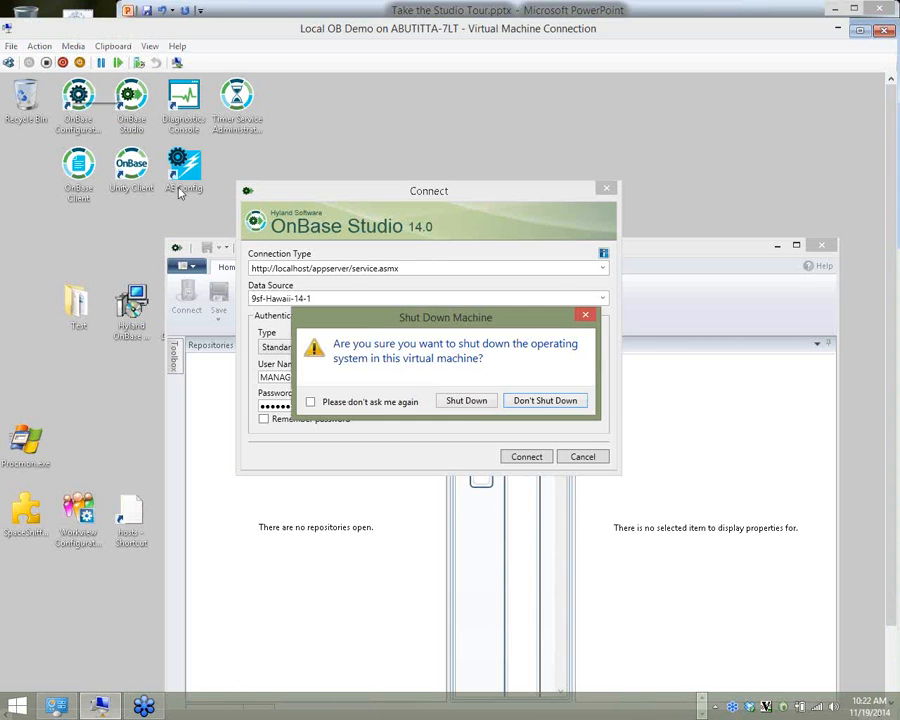
pyautogui.click(460, 400)
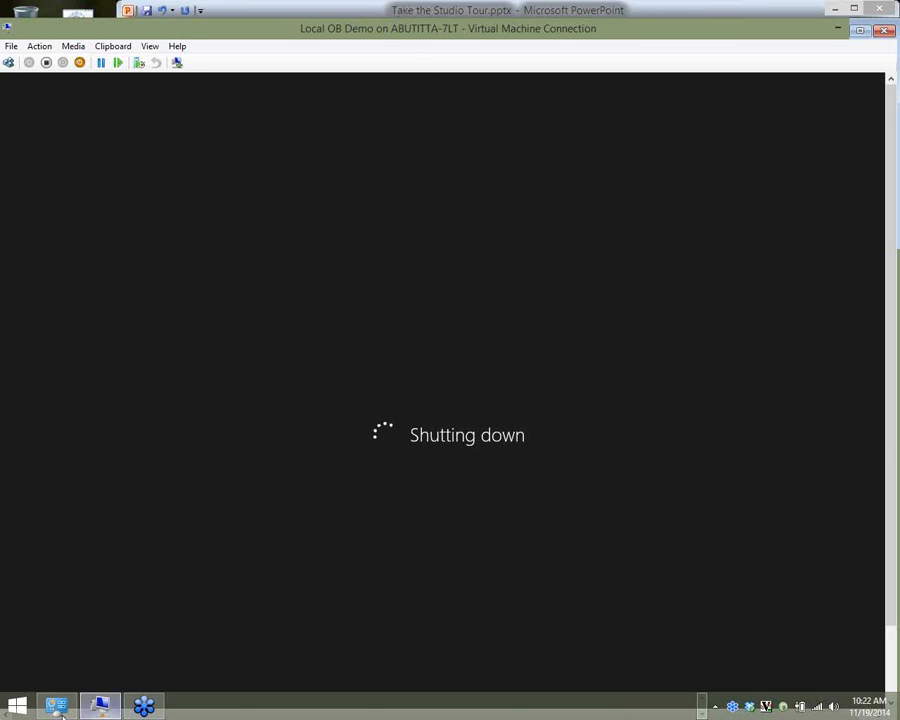
# Bring Hyper-V Manager to the front with no virtual machine selected
pyautogui.click(703, 708)
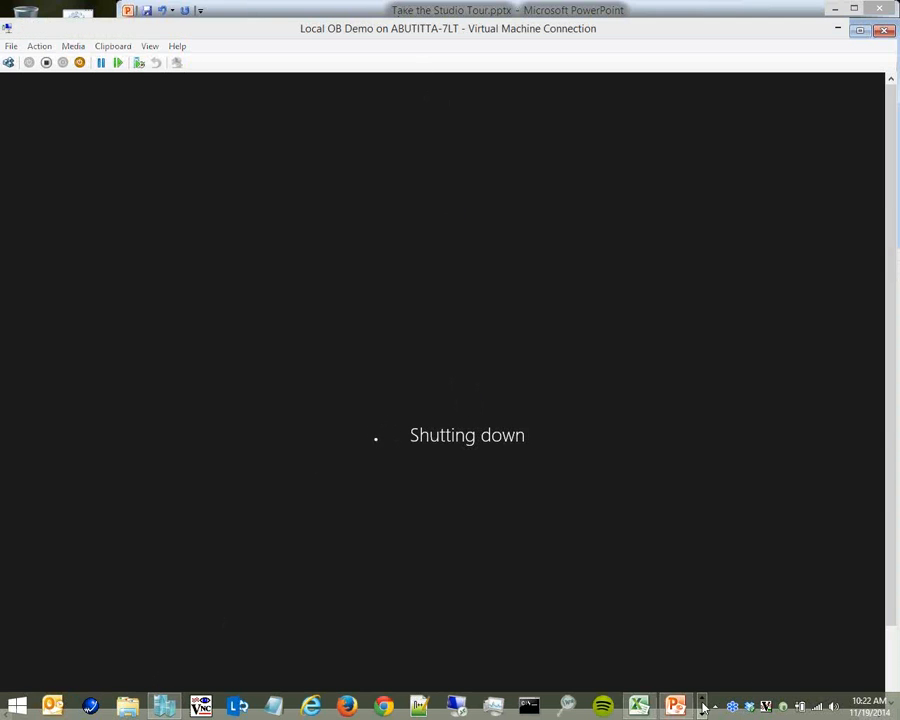
pyautogui.click(164, 706)
pyautogui.click(225, 237)
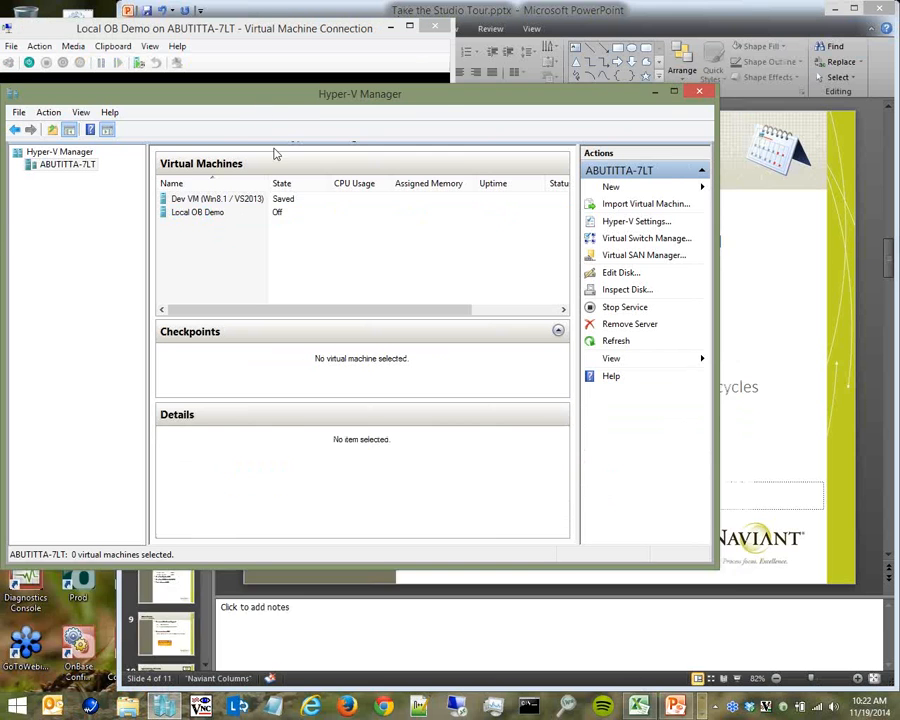
# Review Local OB Demo's network adapter settings, keeping the External Virtual Switch and VLAN identification off
pyautogui.moveTo(267, 95); pyautogui.dragTo(278, 201)
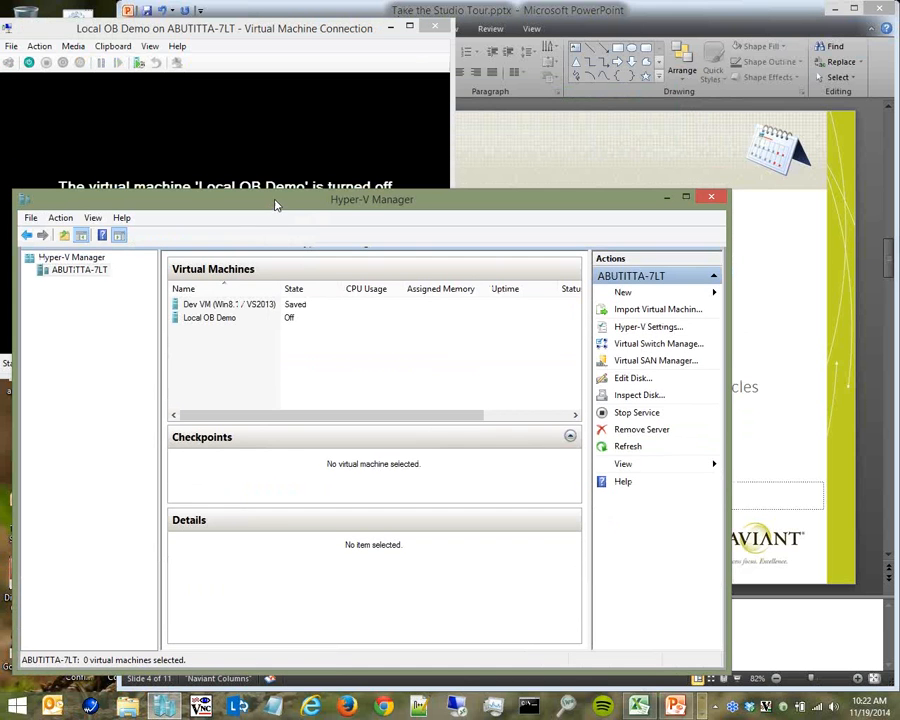
pyautogui.click(255, 318)
pyautogui.rightClick(237, 317)
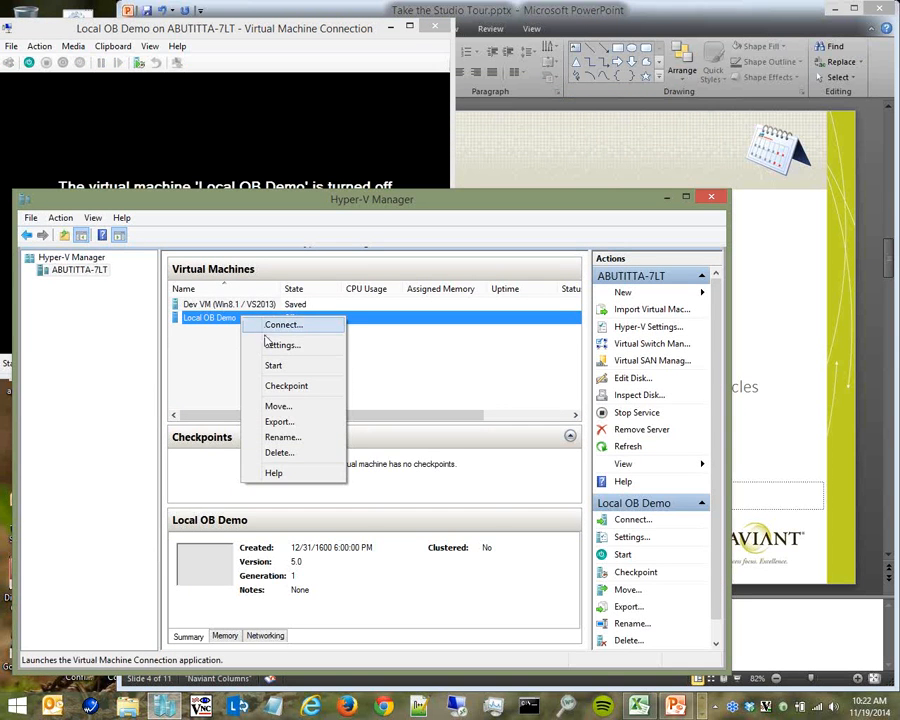
pyautogui.click(266, 344)
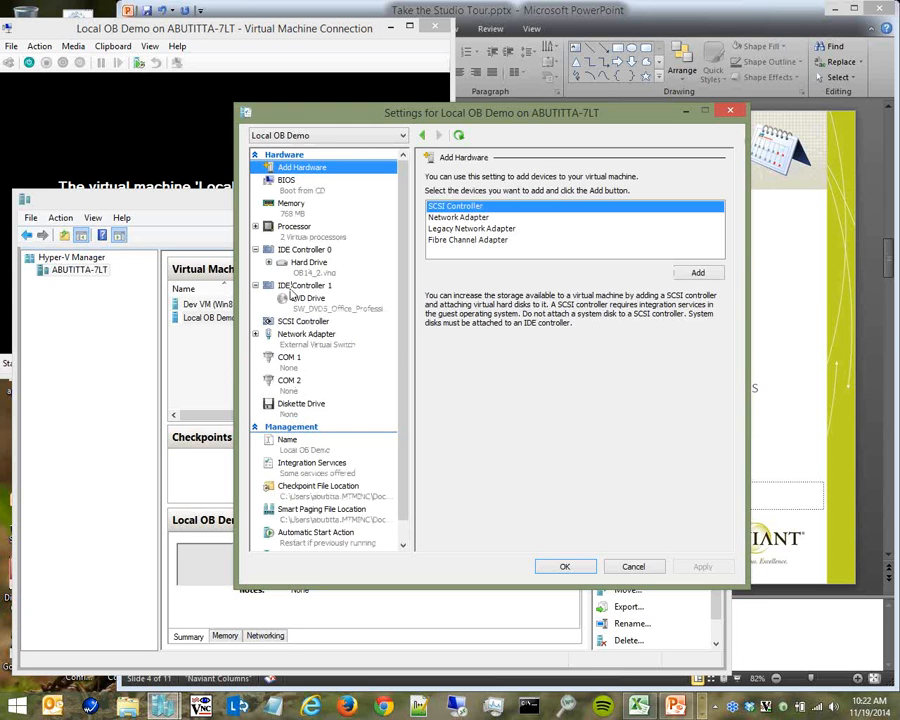
pyautogui.click(306, 334)
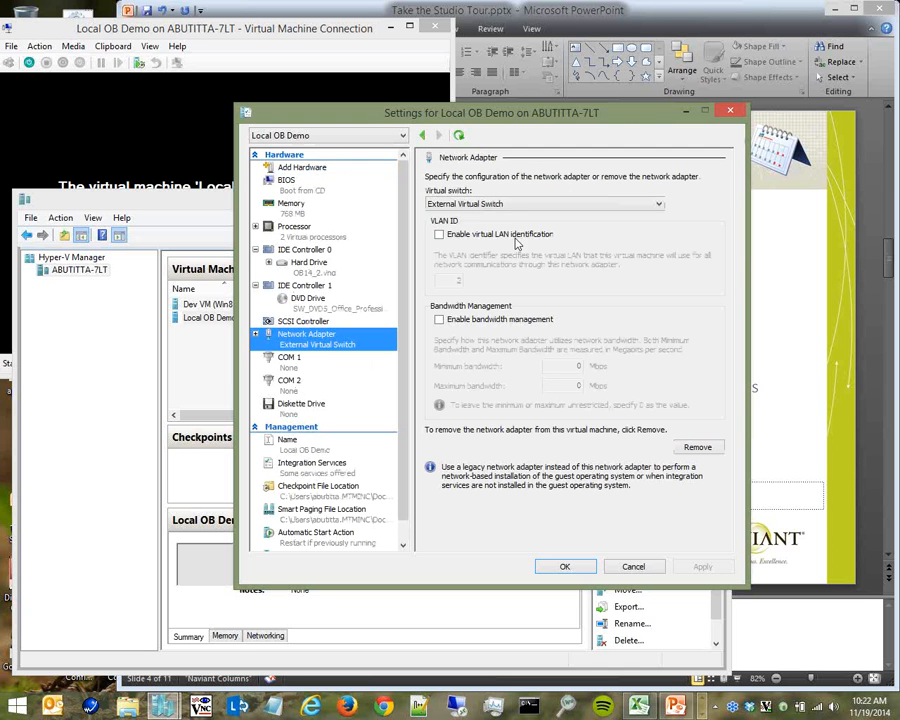
pyautogui.click(510, 204)
pyautogui.click(488, 228)
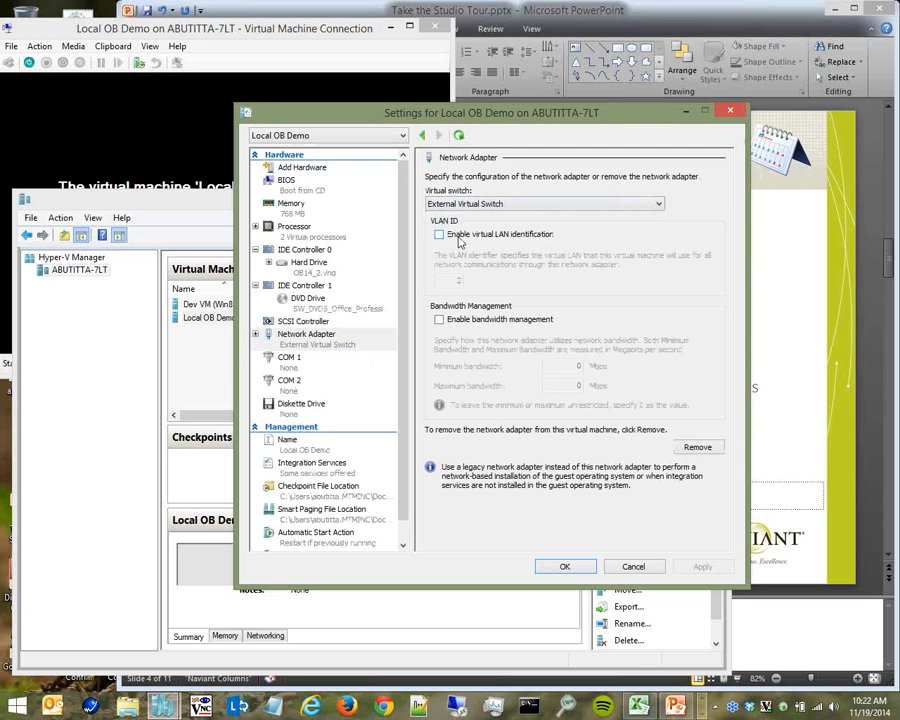
pyautogui.click(460, 240)
pyautogui.click(448, 240)
pyautogui.click(565, 567)
# Open the Local OB Demo console and start the virtual machine
pyautogui.press('F2')
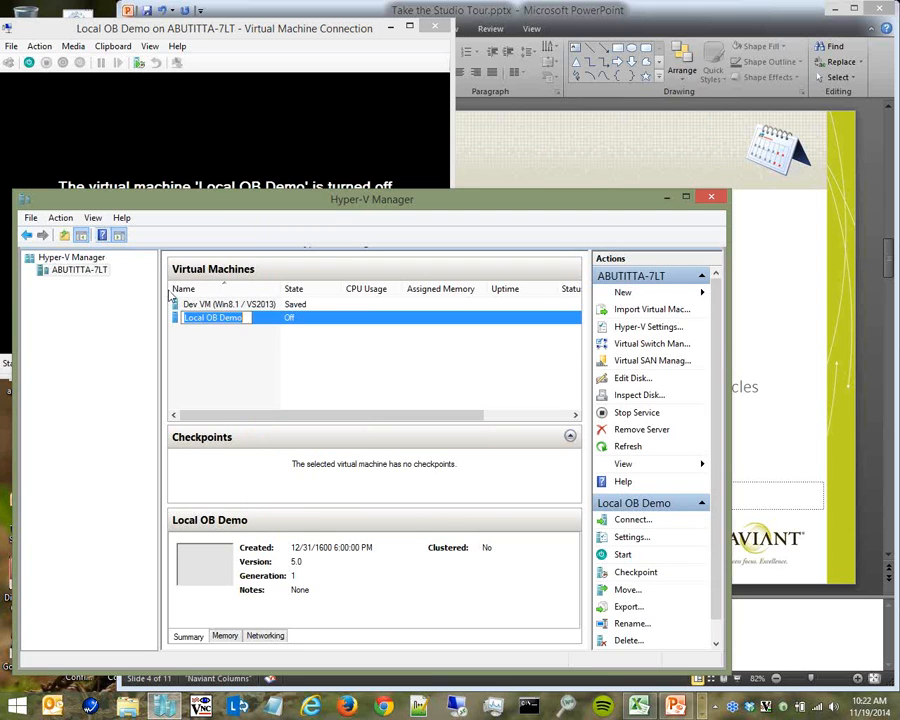
pyautogui.click(267, 331)
pyautogui.doubleClick(240, 317)
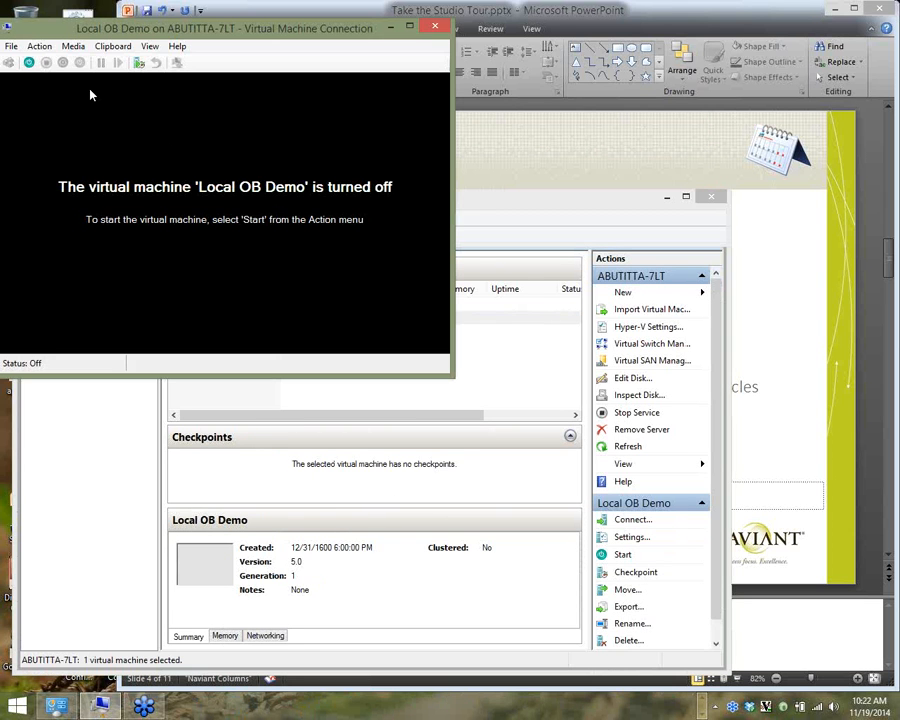
pyautogui.click(29, 62)
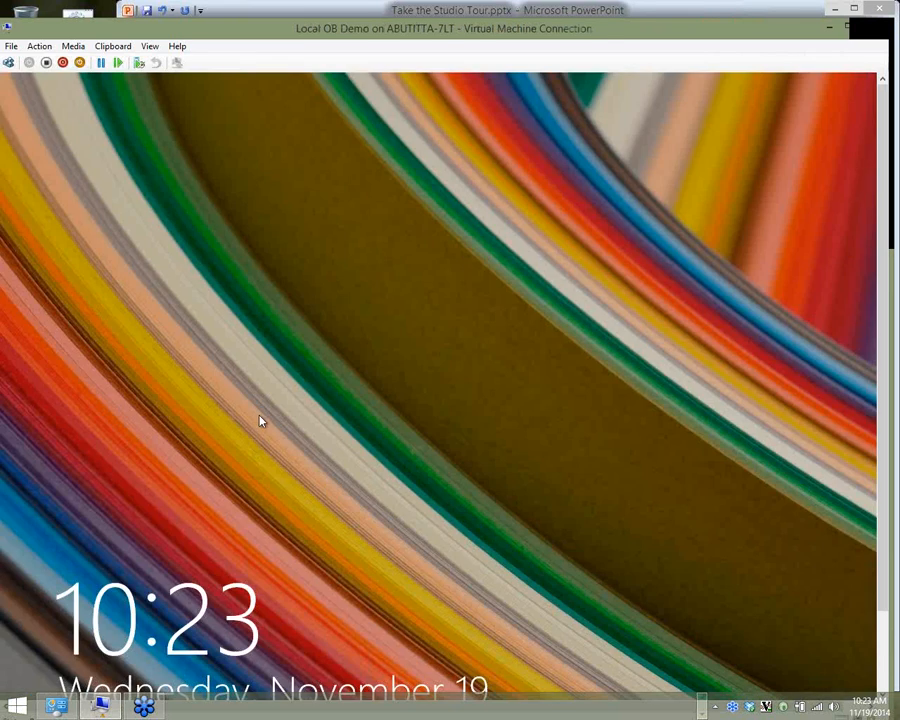
# Sign in to the Local OB Demo guest with its password, then close the console window
pyautogui.click(260, 421)
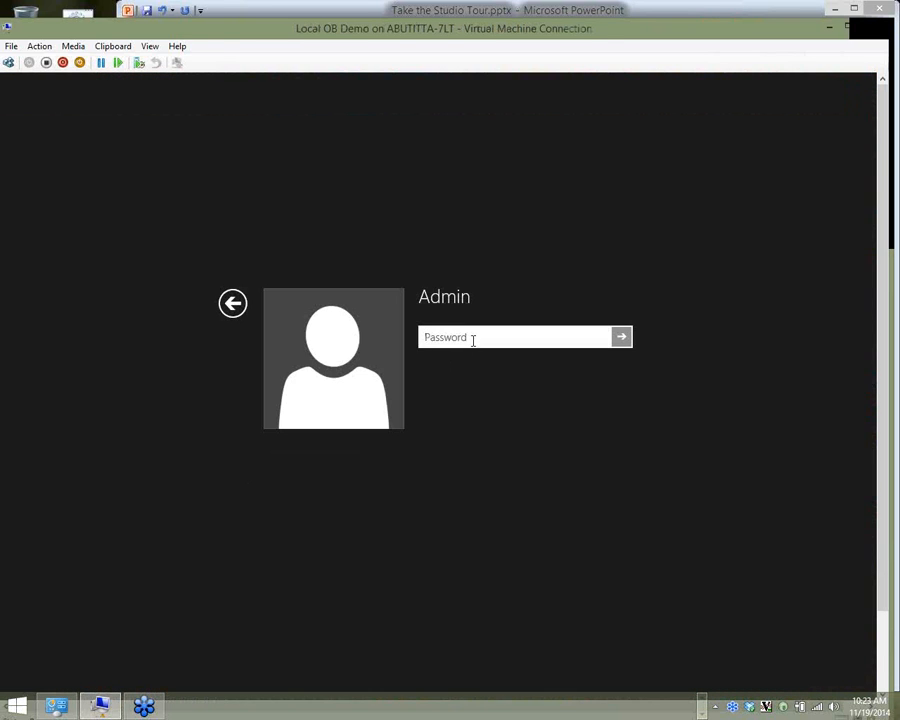
pyautogui.write('***')
pyautogui.press('Return')
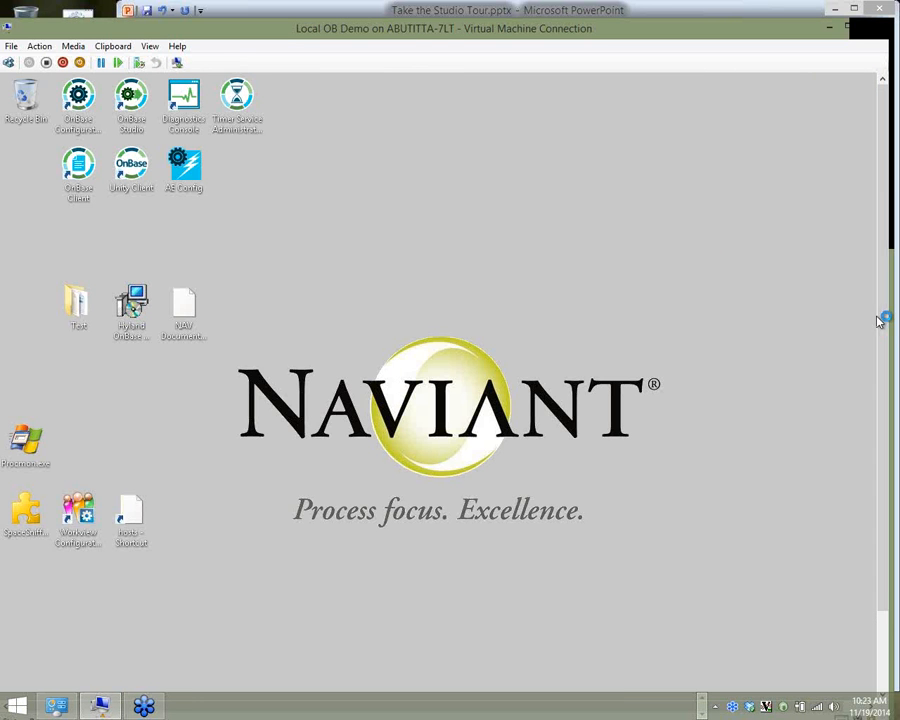
pyautogui.moveTo(881, 318); pyautogui.dragTo(896, 106)
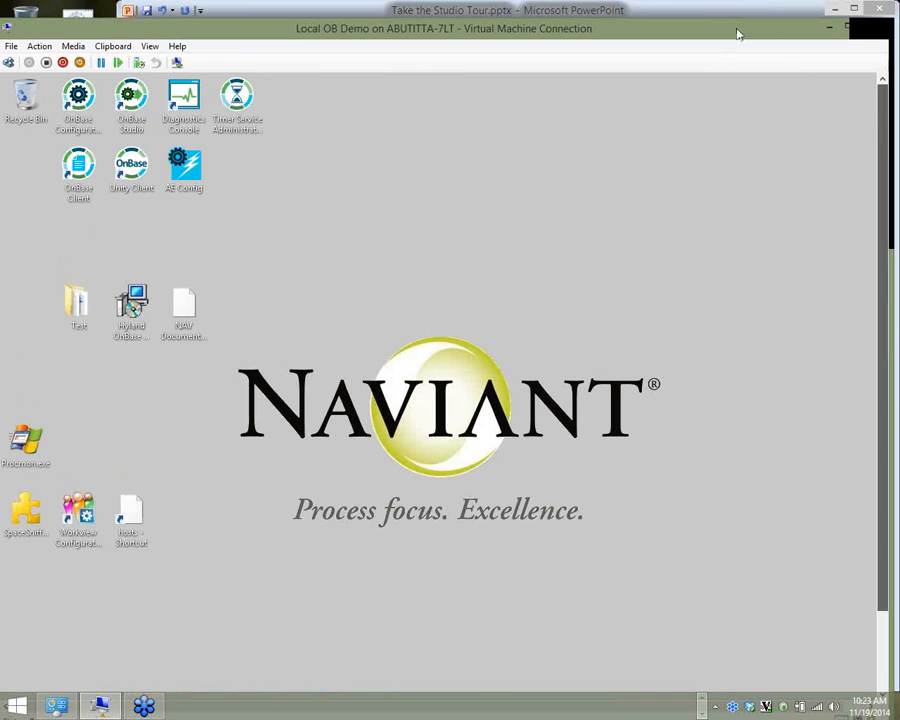
pyautogui.click(867, 31)
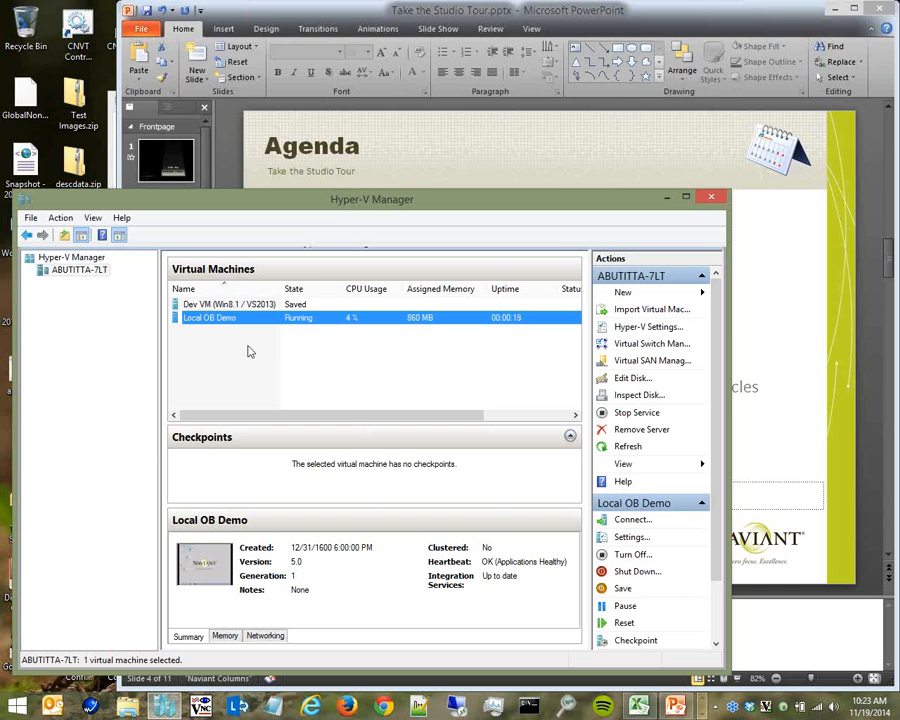
# Reconnect to Local OB Demo in Full Screen Mode with enhanced session changed, and launch OnBase Studio
pyautogui.rightClick(223, 320)
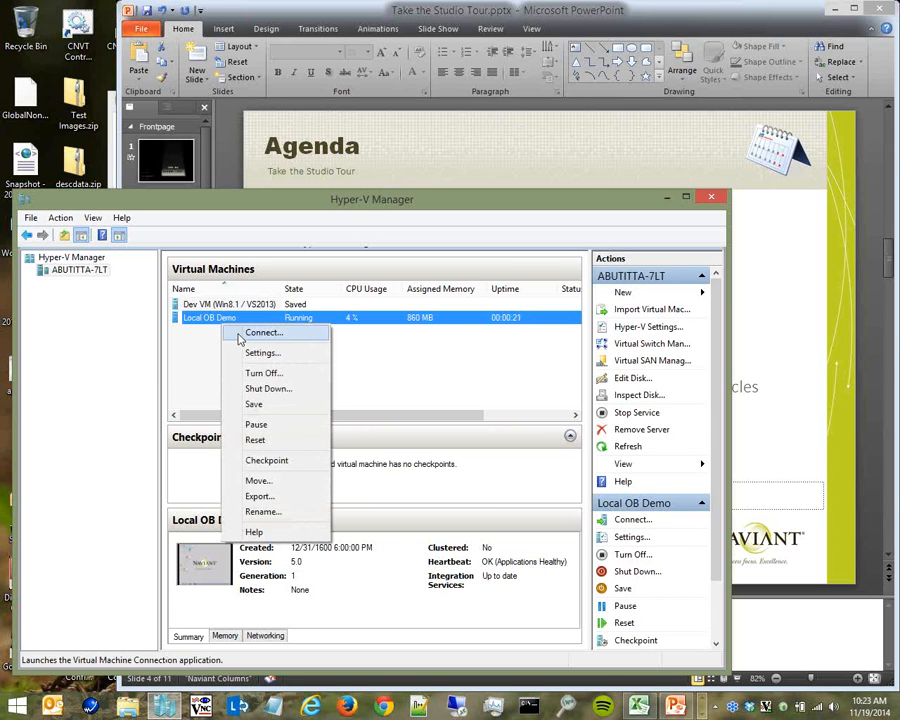
pyautogui.click(216, 372)
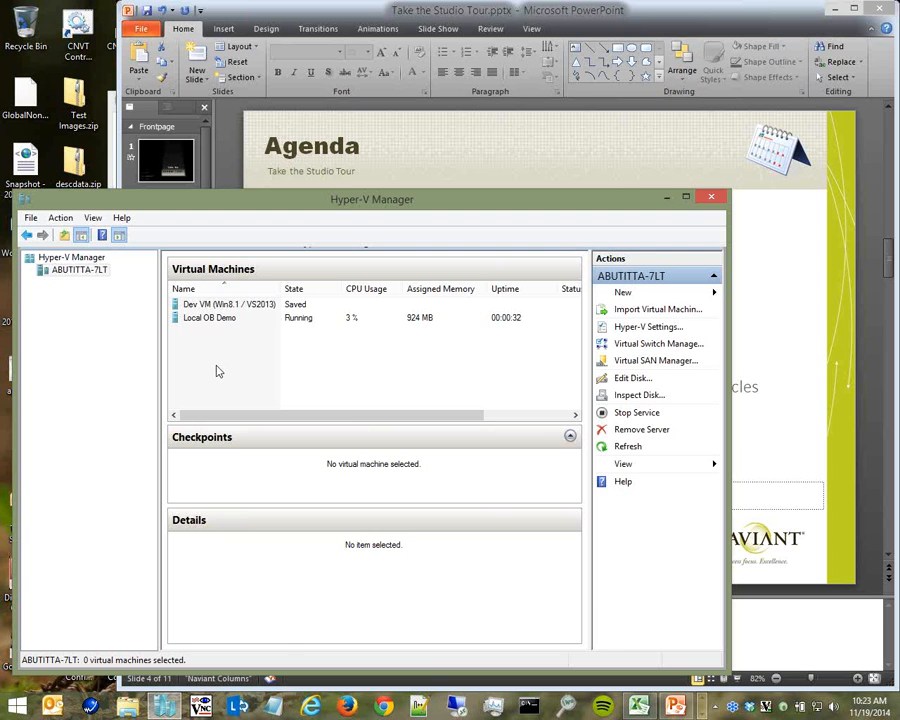
pyautogui.click(239, 318)
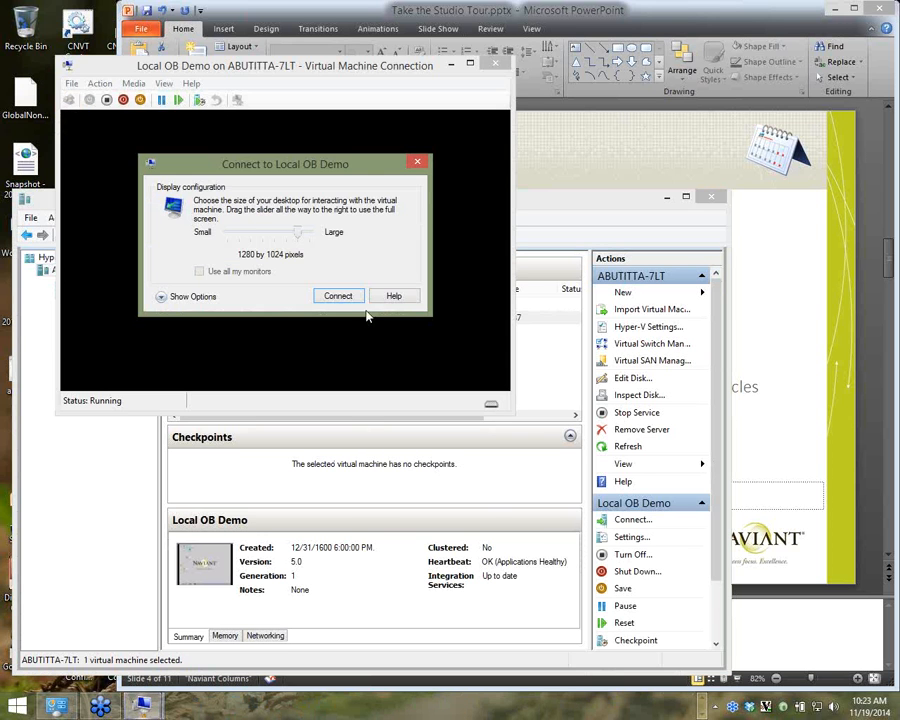
pyautogui.click(356, 296)
pyautogui.click(164, 83)
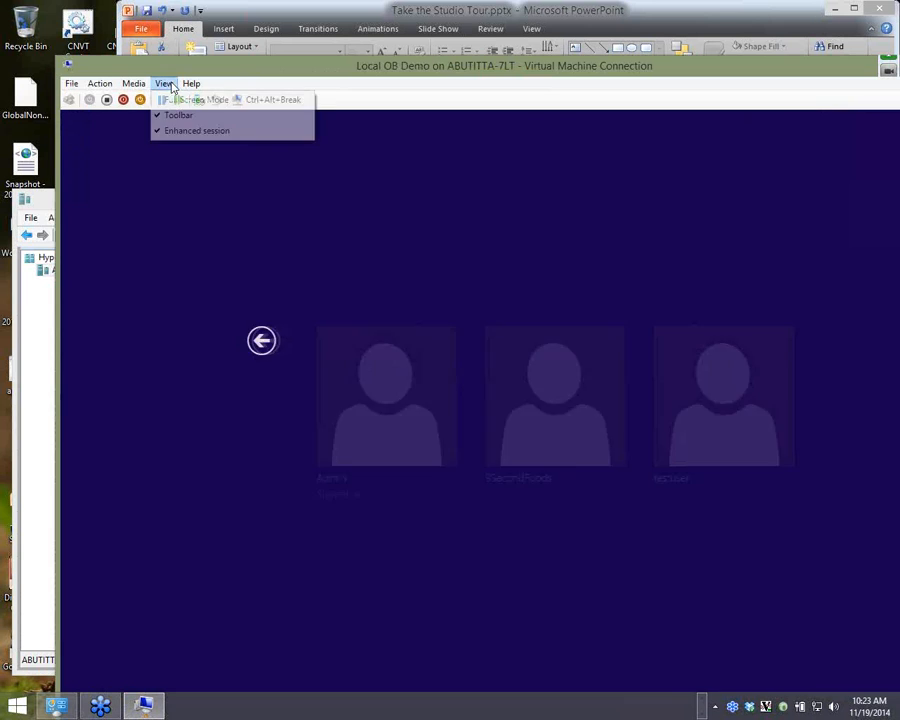
pyautogui.click(175, 130)
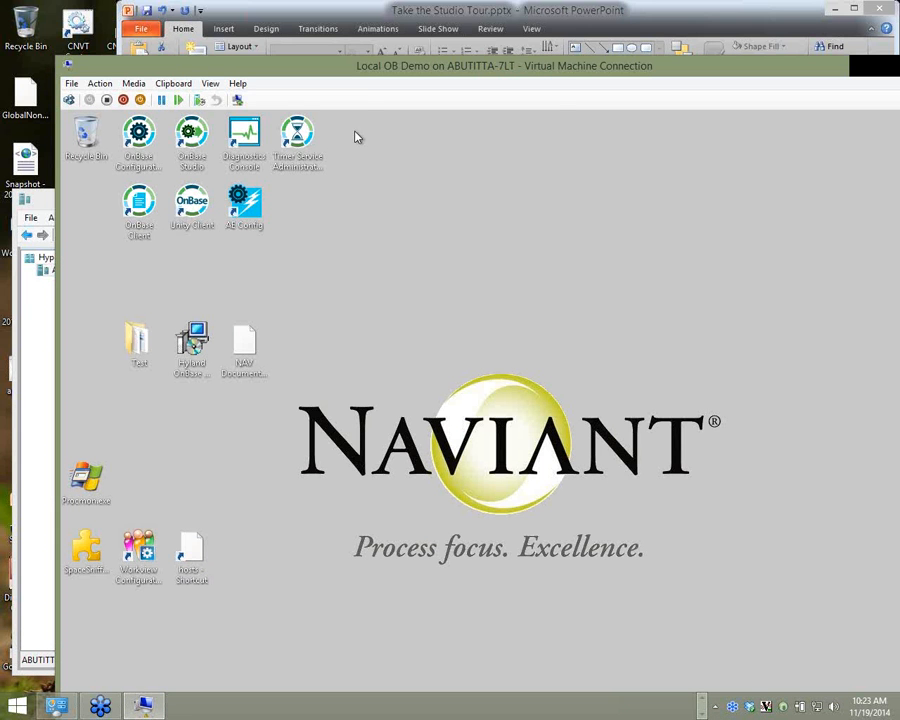
pyautogui.click(209, 83)
pyautogui.click(226, 100)
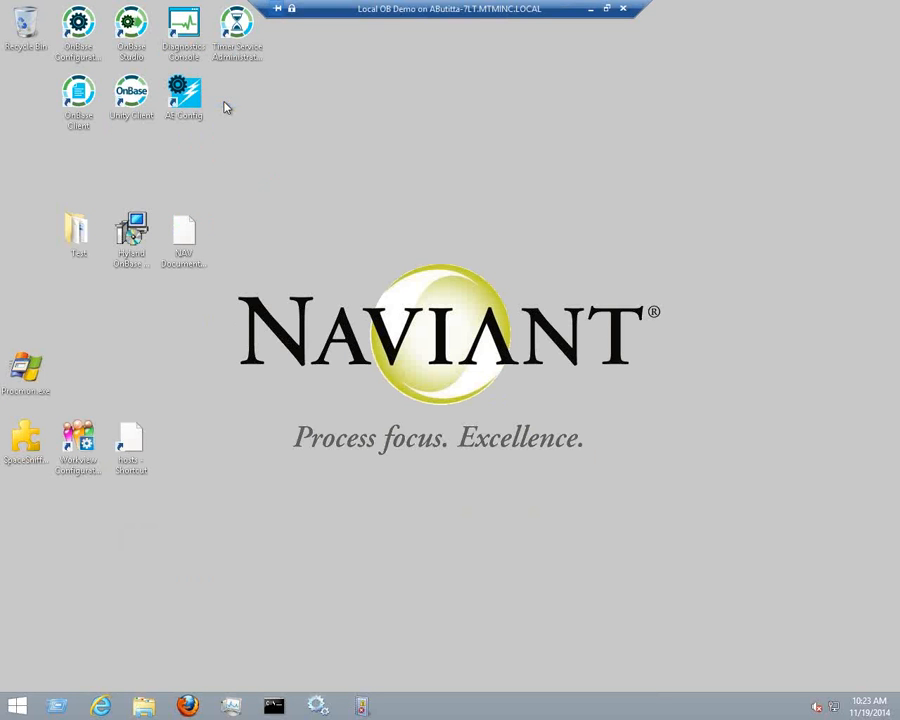
pyautogui.doubleClick(131, 25)
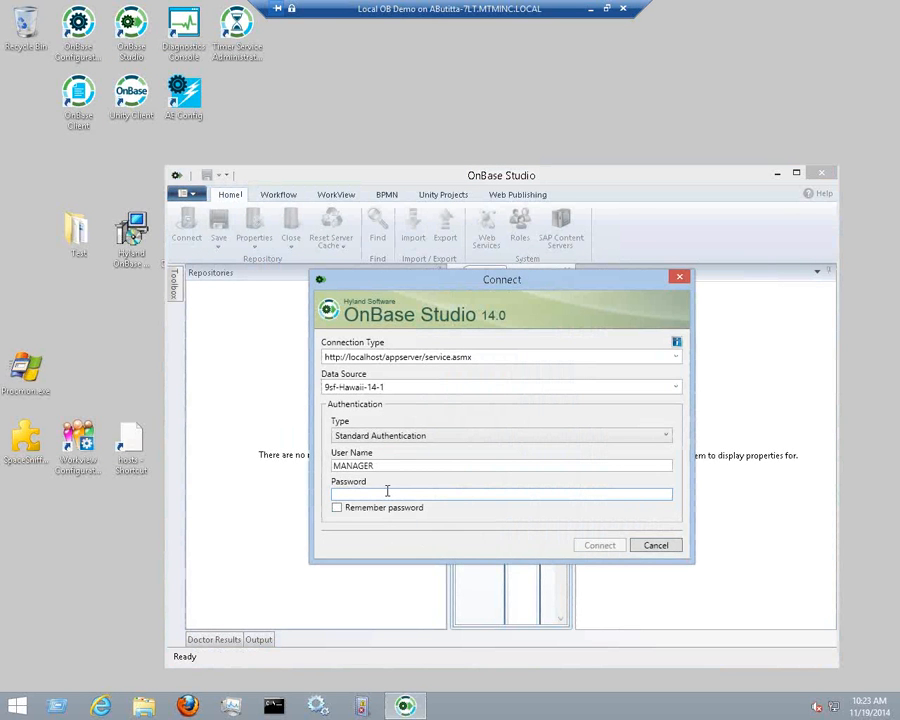
# Sign in to 9sf-Hawaii-14-1 with the password and maximize the OnBase Studio window
pyautogui.write('••••••')
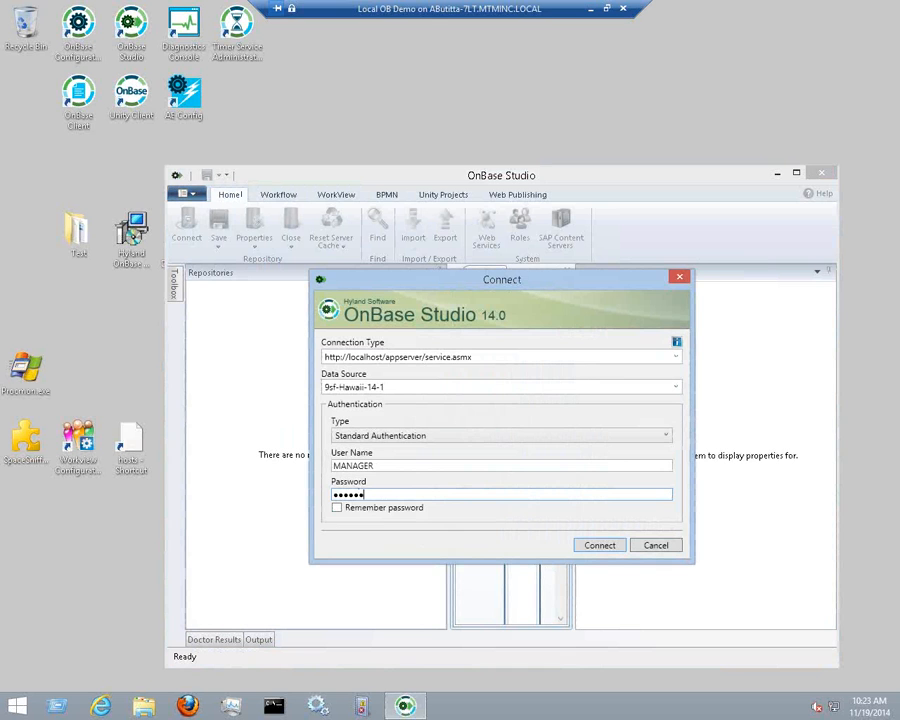
pyautogui.write('••')
pyautogui.press('Return')
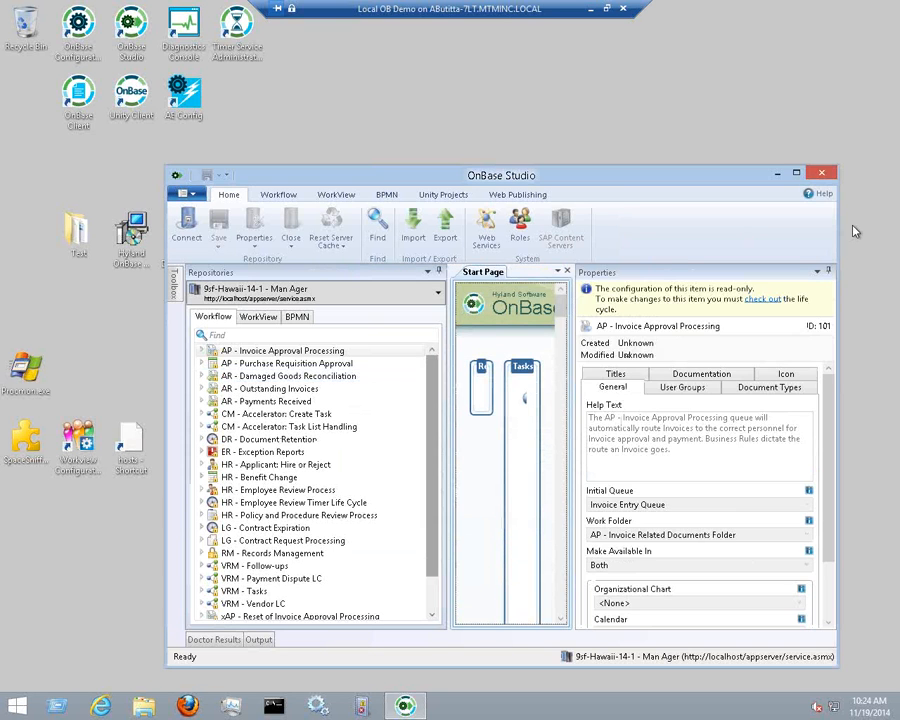
pyautogui.click(796, 176)
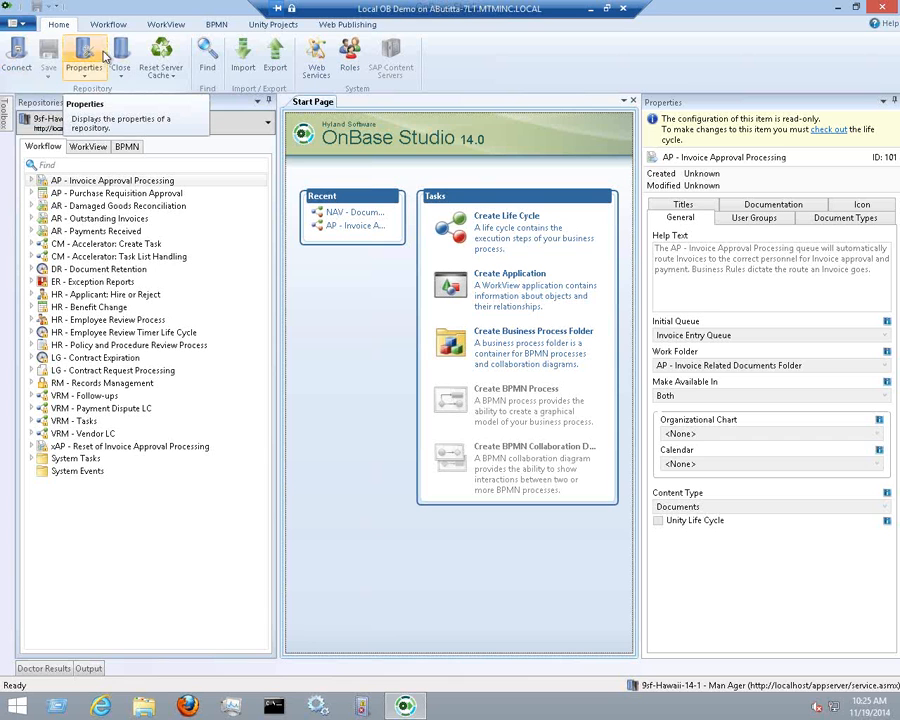
# Browse WorkView Options and System Paths in 9sf-Hawaii-14-1's properties, then close them
pyautogui.click(98, 75)
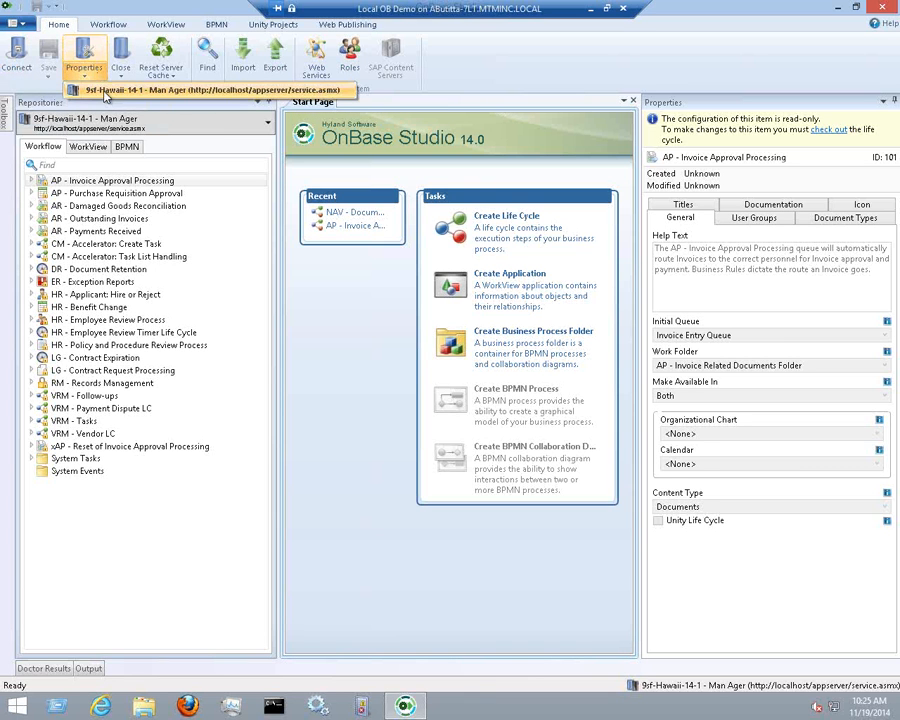
pyautogui.click(105, 90)
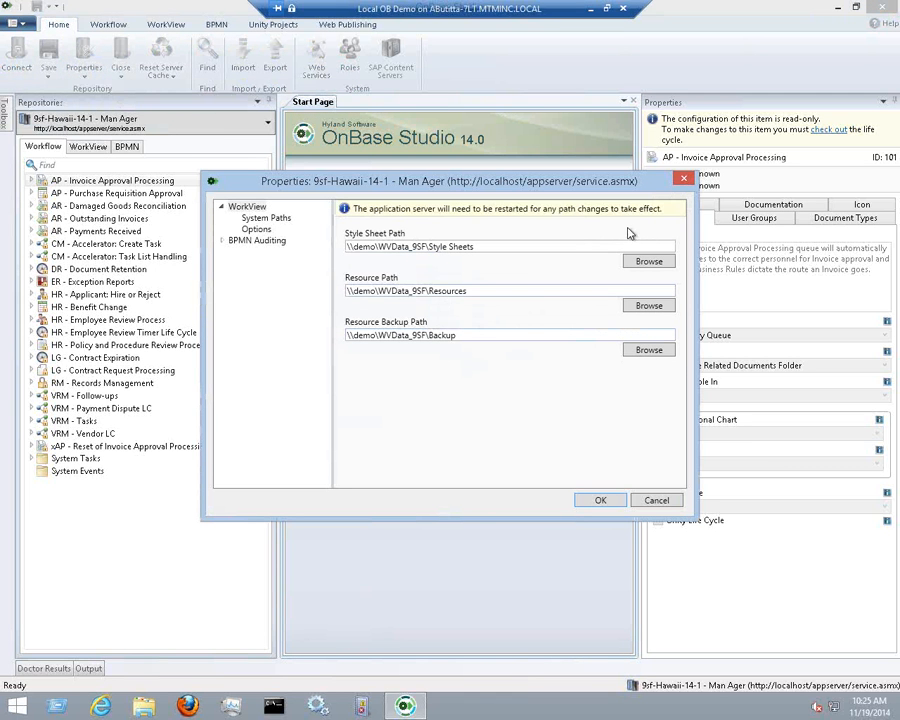
pyautogui.click(255, 230)
pyautogui.click(246, 206)
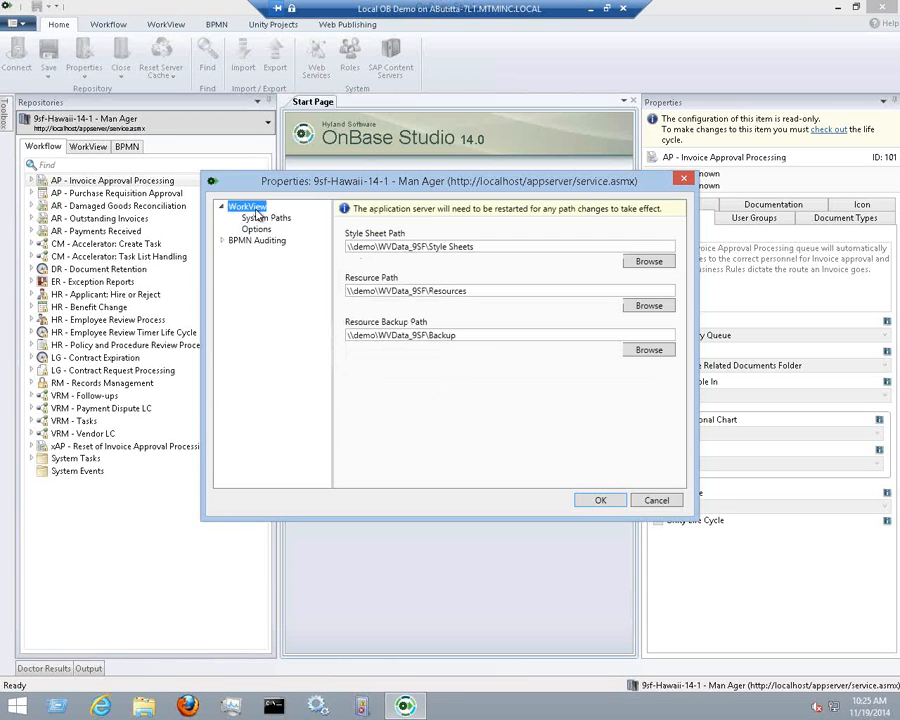
pyautogui.click(685, 181)
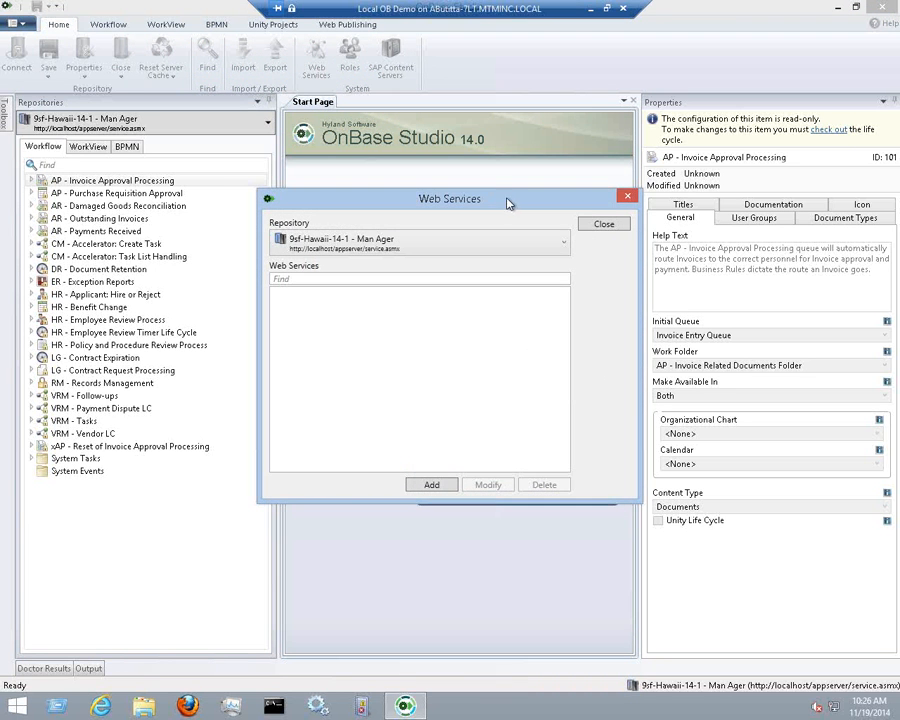
# Move aside and close the empty Web Services dialog, then show the Workflow ribbon tab
pyautogui.moveTo(513, 201); pyautogui.dragTo(464, 124)
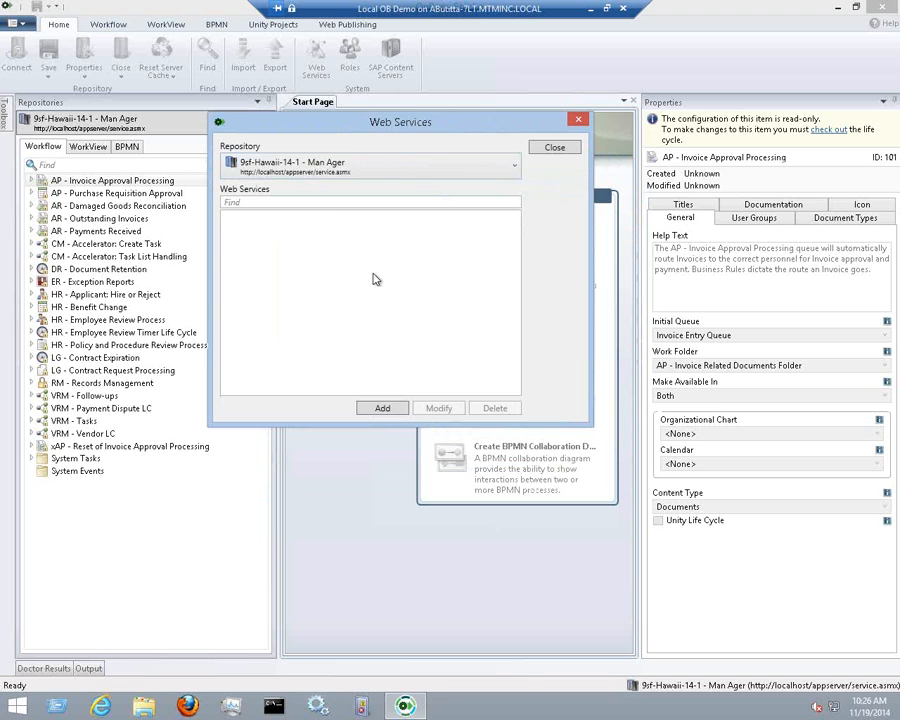
pyautogui.click(568, 149)
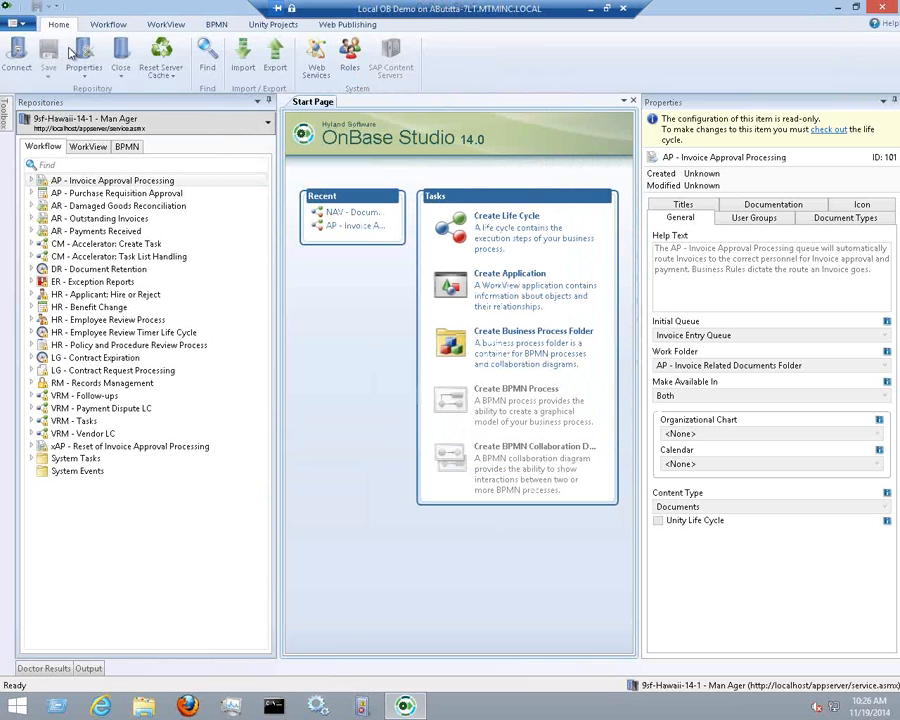
pyautogui.click(106, 25)
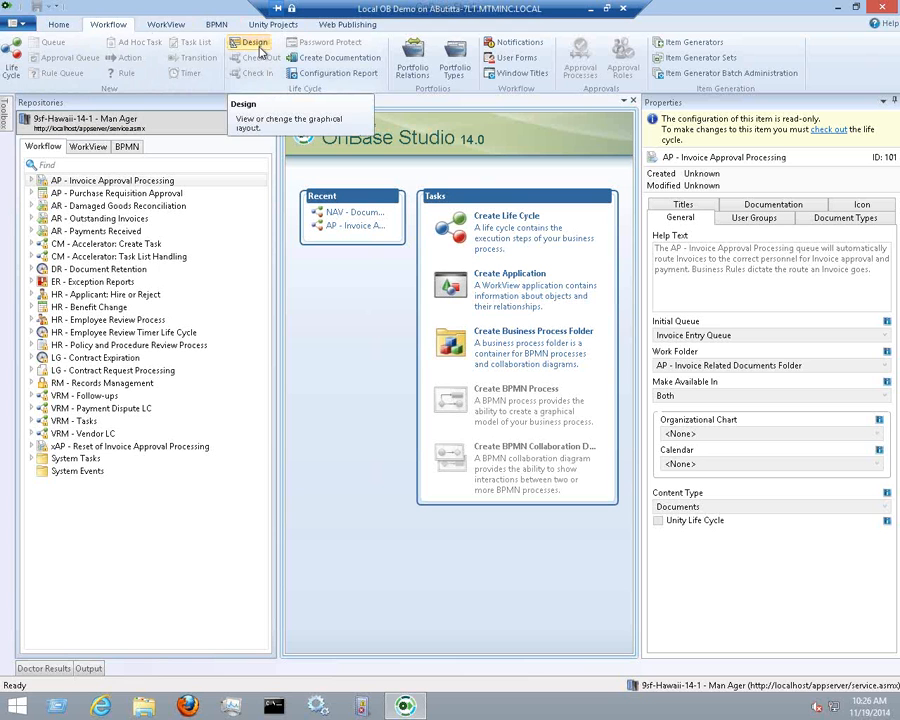
# Select HR - Applicant: Hire or Reject, narrow the Repositories pane, close the Start Page, and open its diagram
pyautogui.click(52, 295)
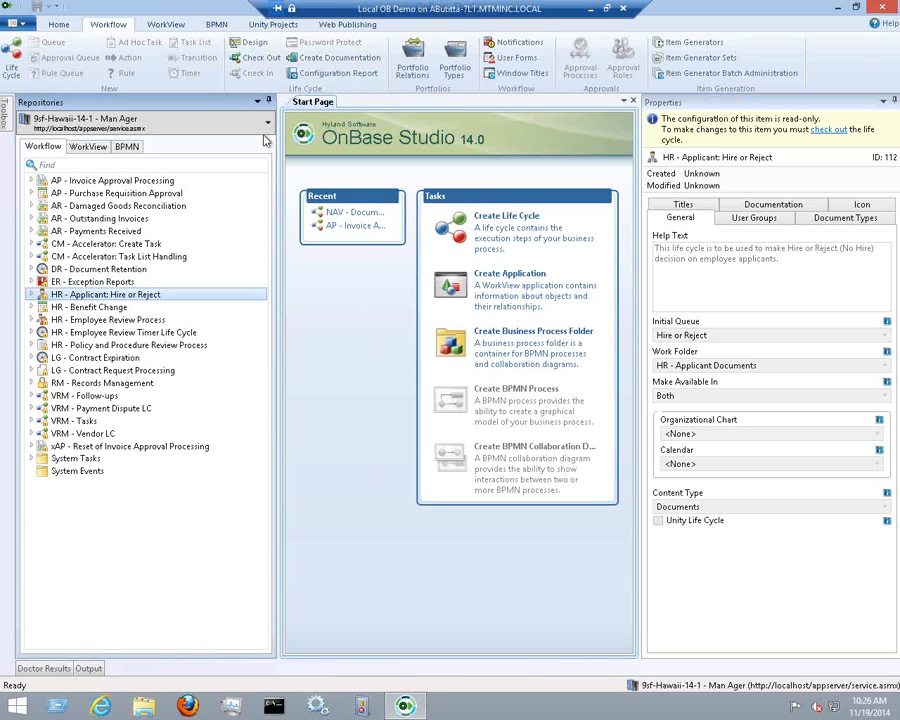
pyautogui.click(277, 160)
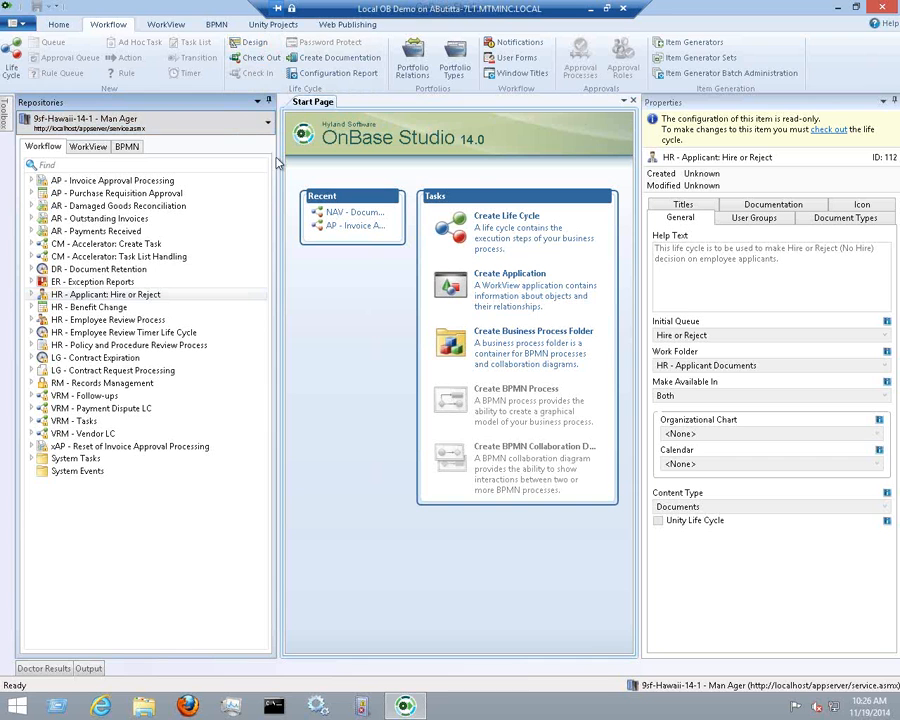
pyautogui.moveTo(275, 143); pyautogui.dragTo(264, 143)
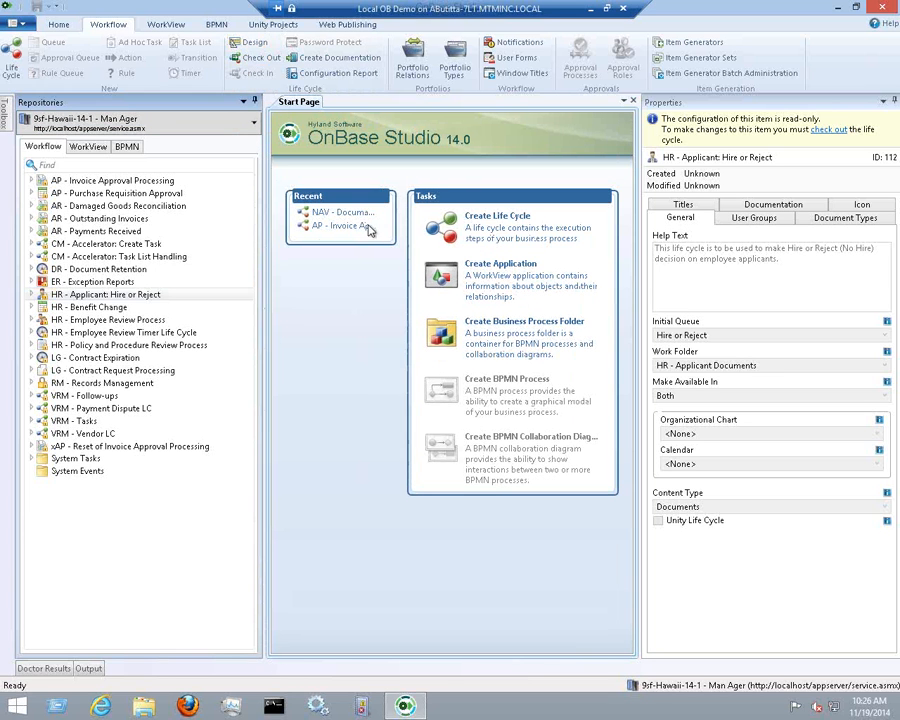
pyautogui.click(633, 104)
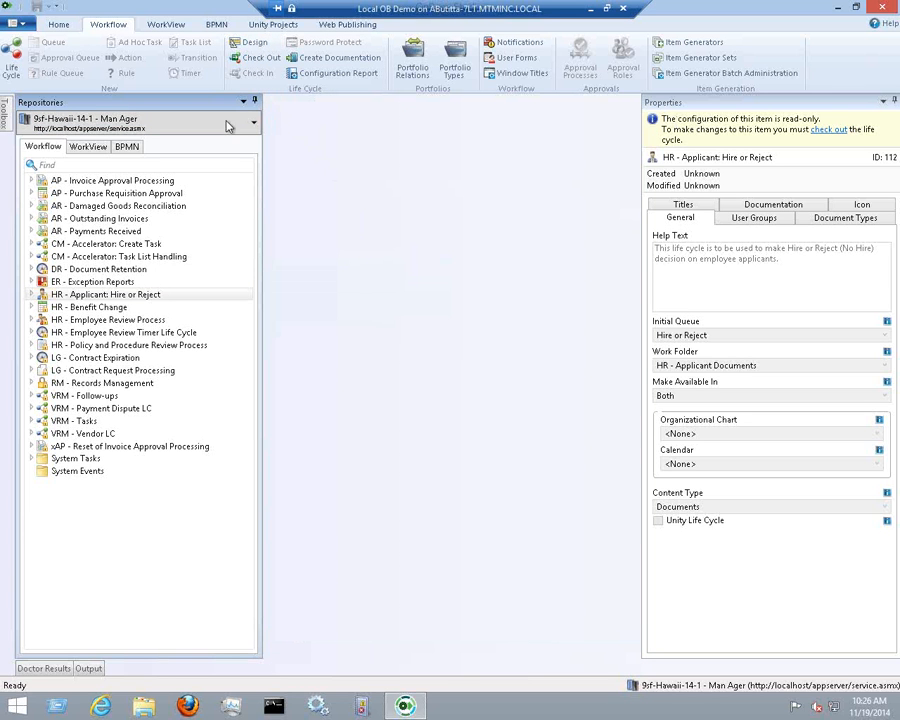
pyautogui.click(115, 294)
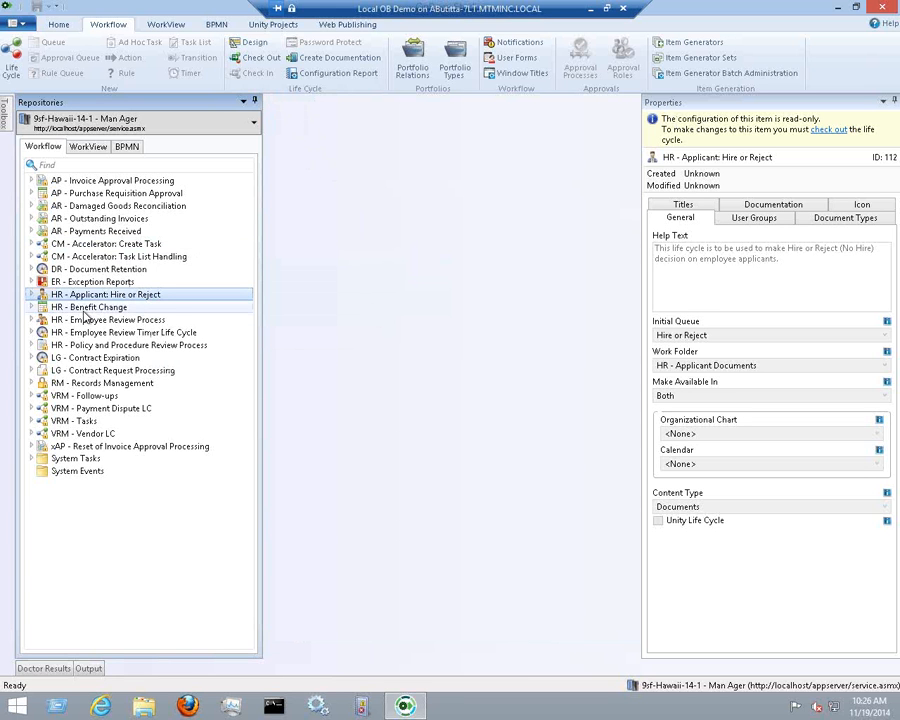
pyautogui.click(250, 42)
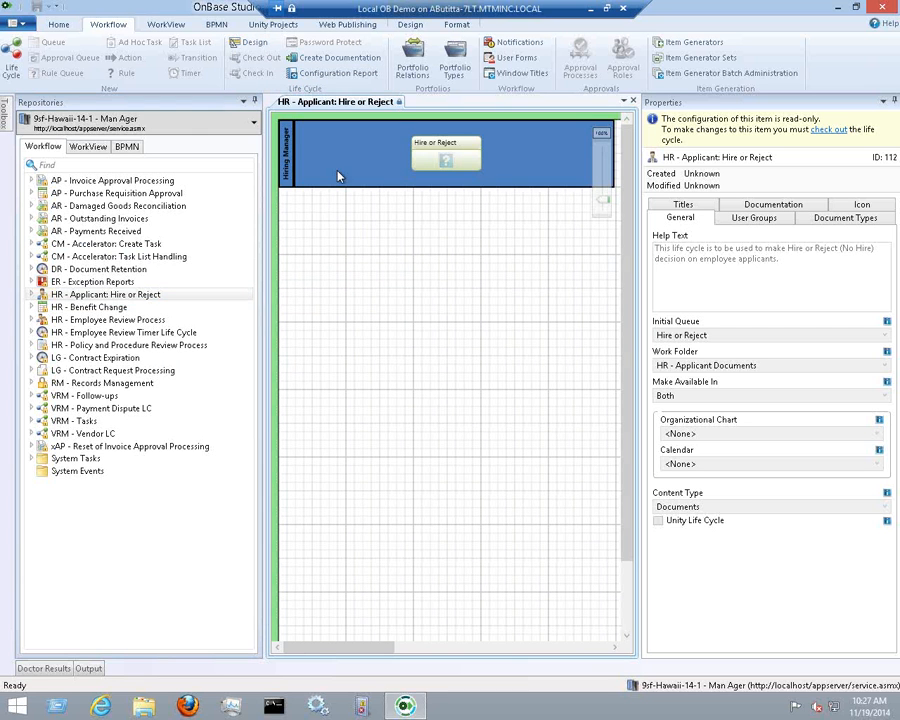
pyautogui.click(633, 101)
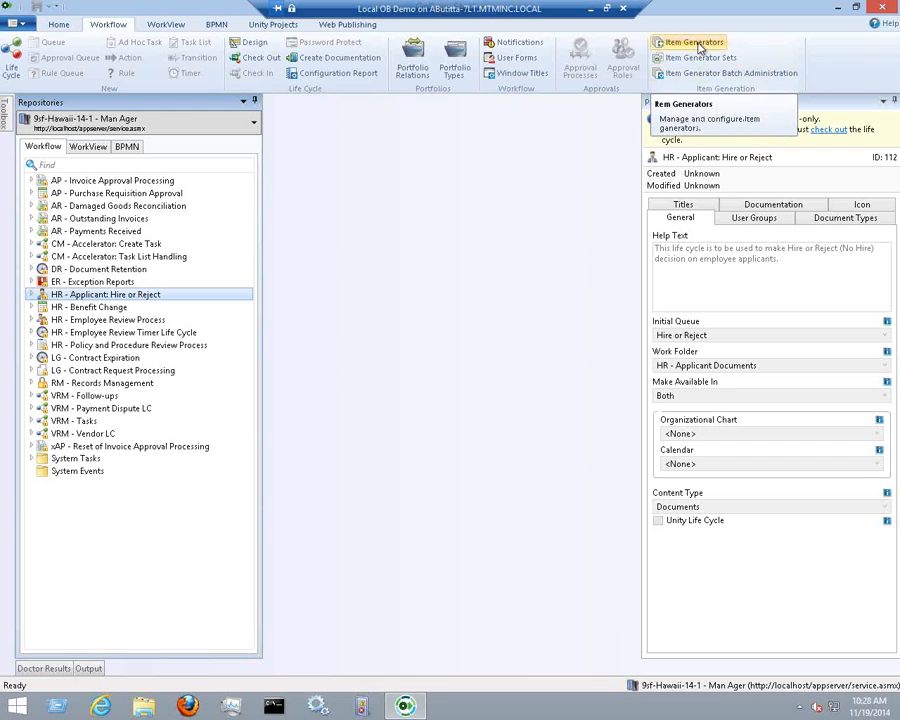
# Browse the Unity Projects, Web Publishing and BPMN ribbon tabs, then return to Home
pyautogui.click(260, 27)
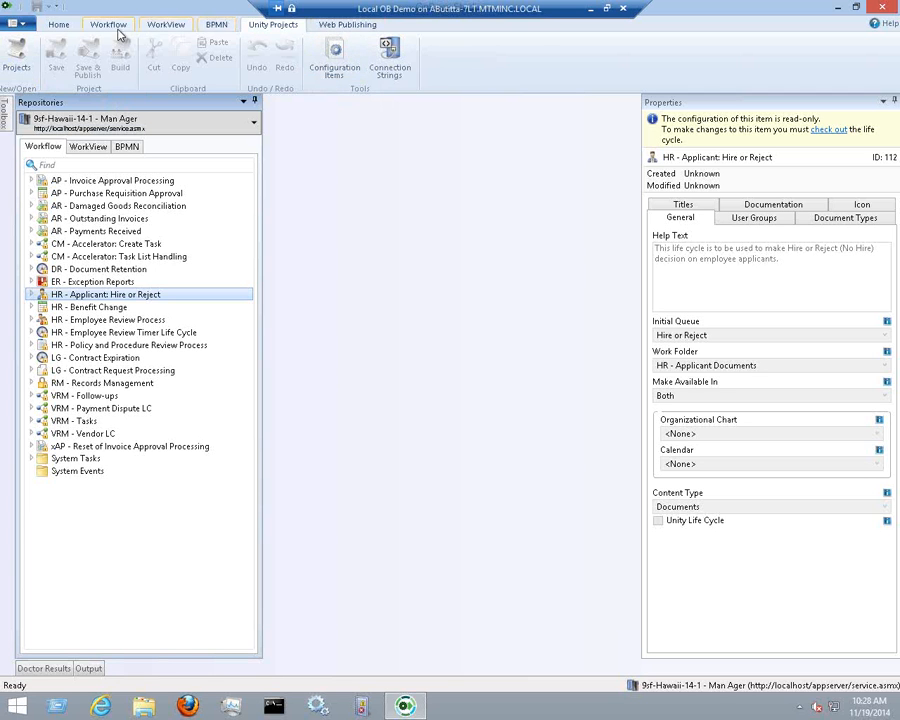
pyautogui.click(360, 28)
pyautogui.click(217, 26)
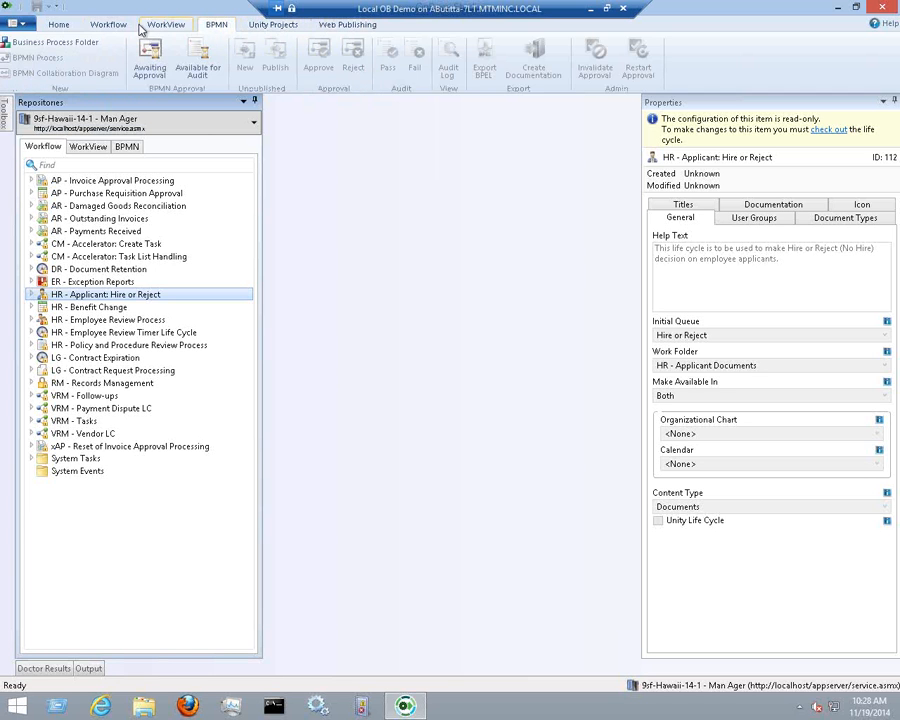
pyautogui.click(58, 22)
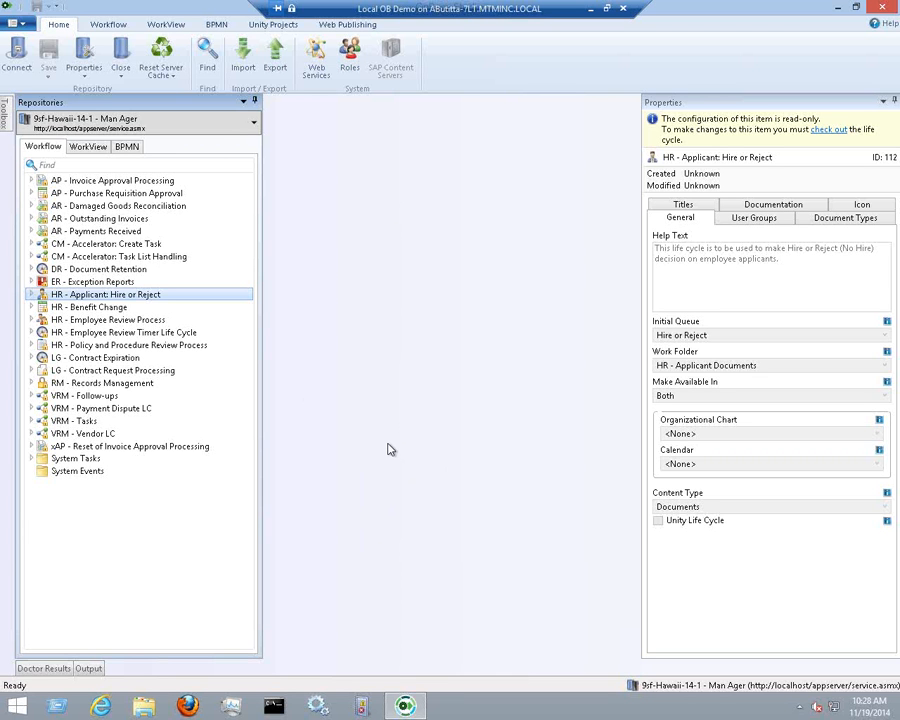
# Move the Doctor Results panel to auto-hide, then show AR - Payments Received's life cycle properties
pyautogui.moveTo(66, 672)
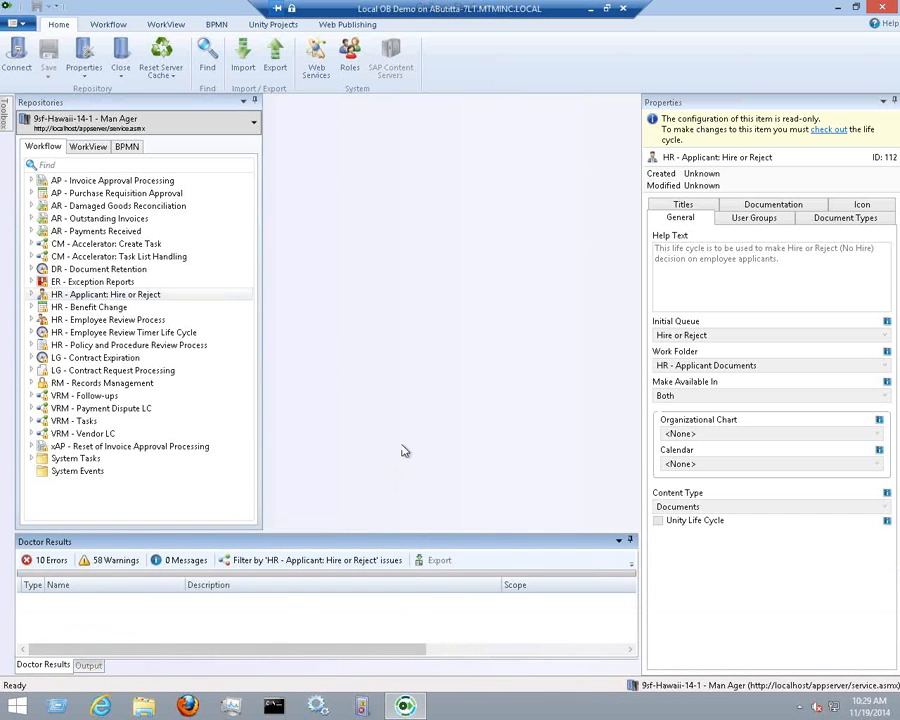
pyautogui.moveTo(376, 536); pyautogui.dragTo(375, 486)
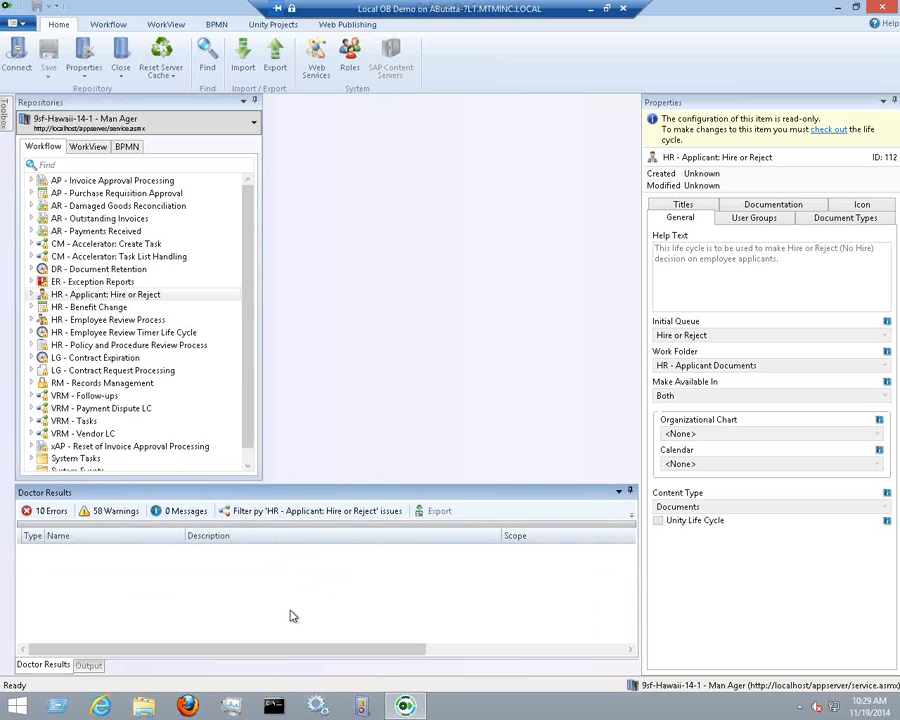
pyautogui.moveTo(320, 492); pyautogui.dragTo(460, 420)
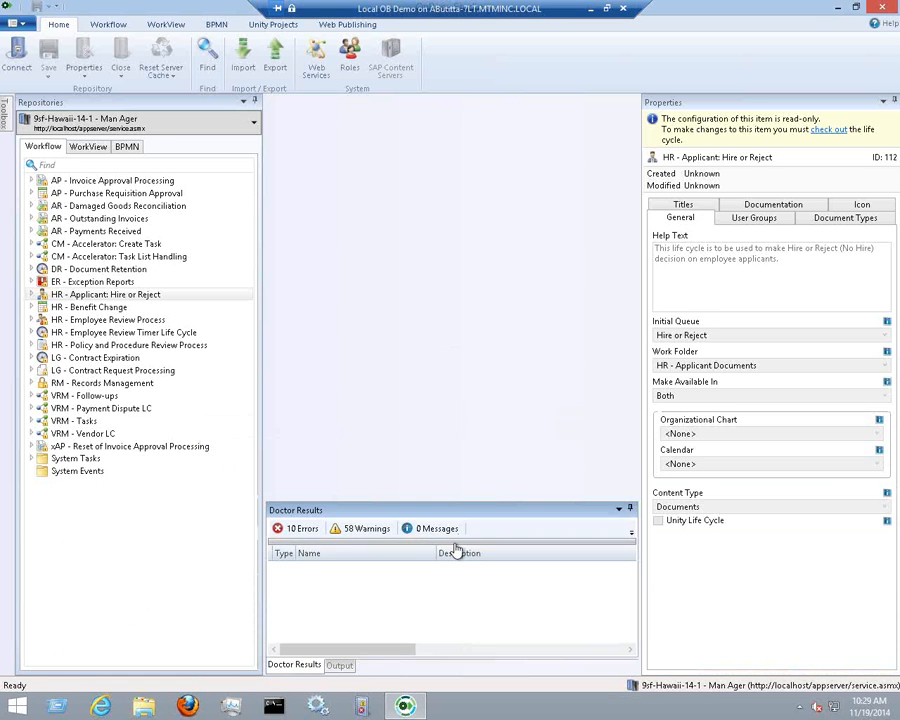
pyautogui.click(632, 510)
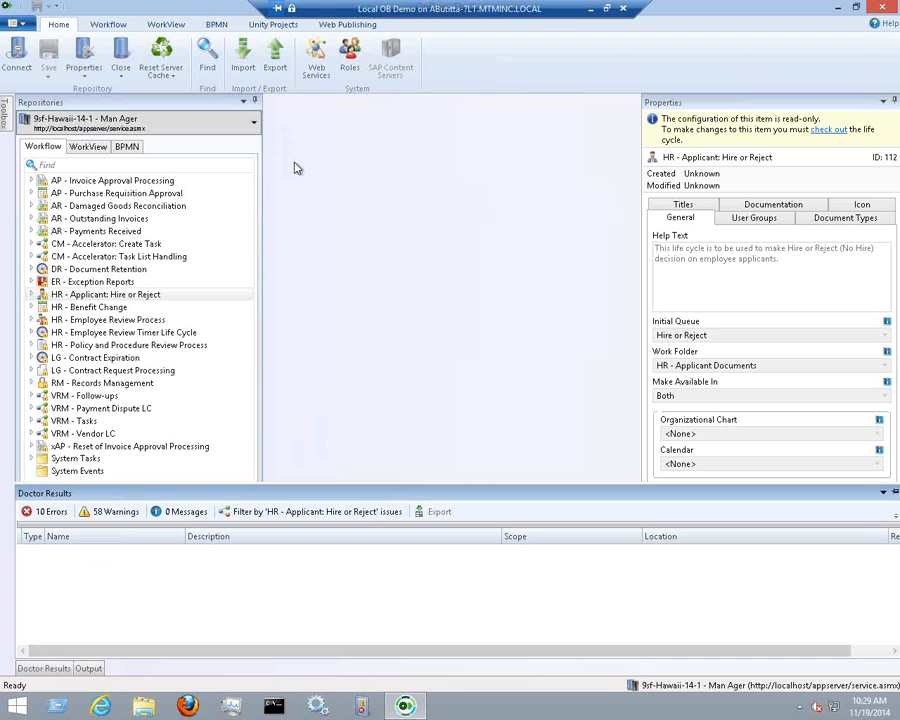
pyautogui.click(138, 232)
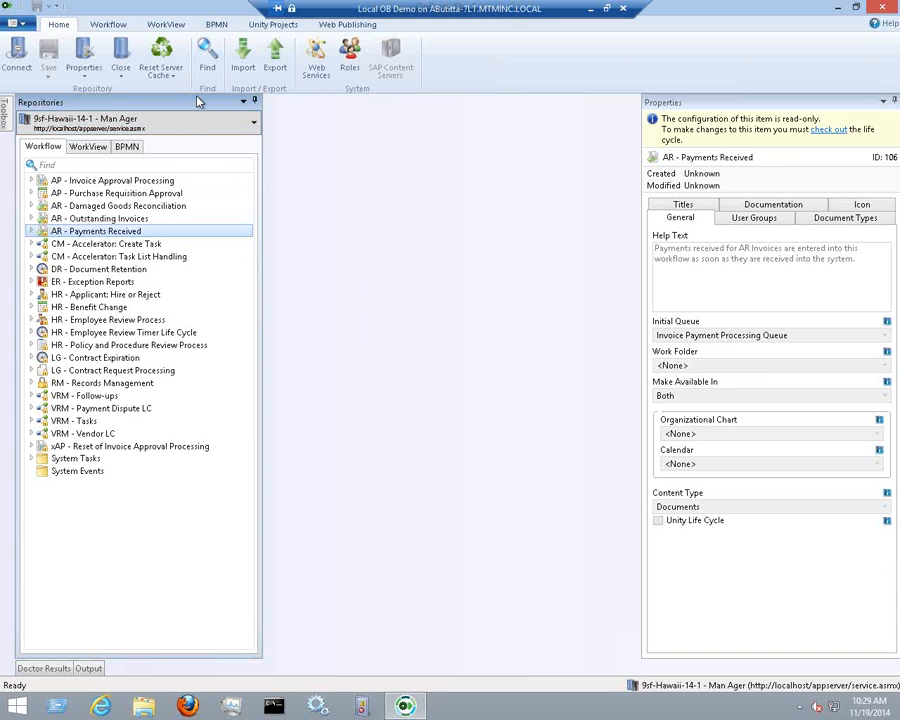
# In an enlarged Find window, search Actions for 'set'
pyautogui.click(207, 58)
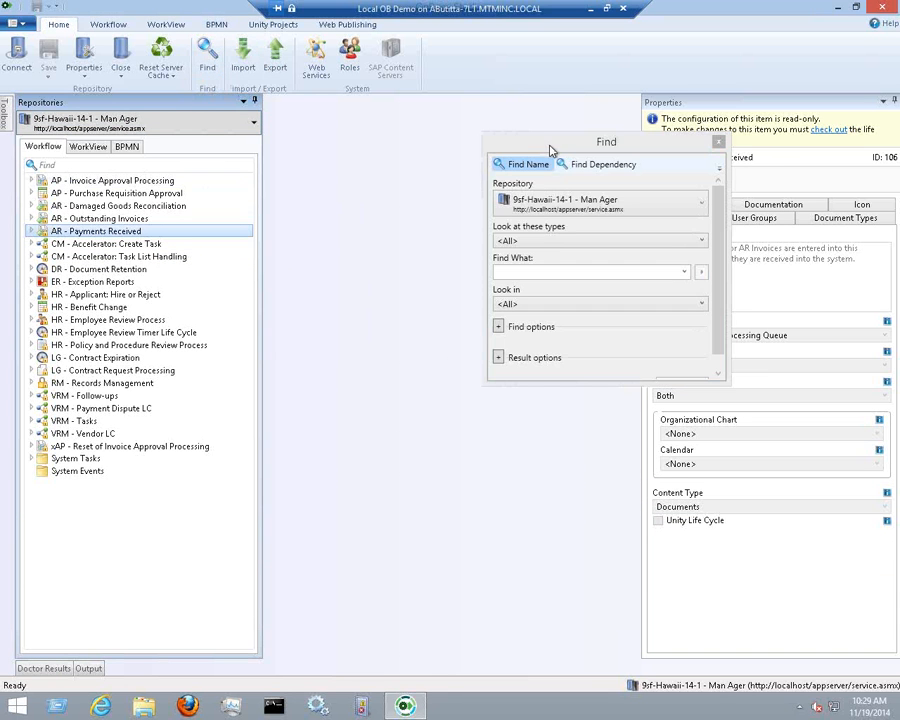
pyautogui.moveTo(546, 148); pyautogui.dragTo(354, 153)
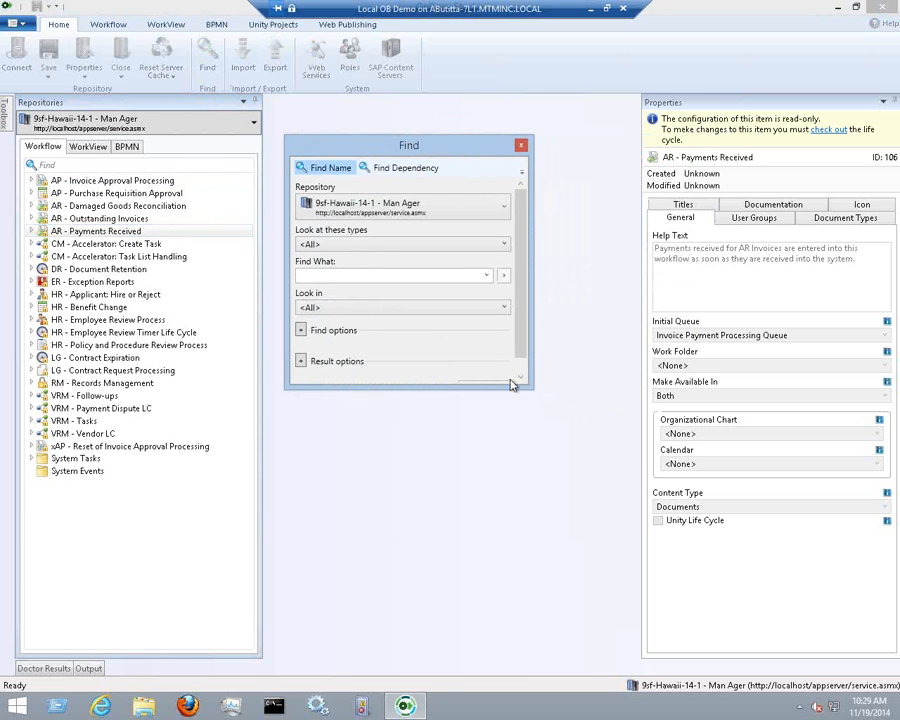
pyautogui.moveTo(501, 389); pyautogui.dragTo(501, 421)
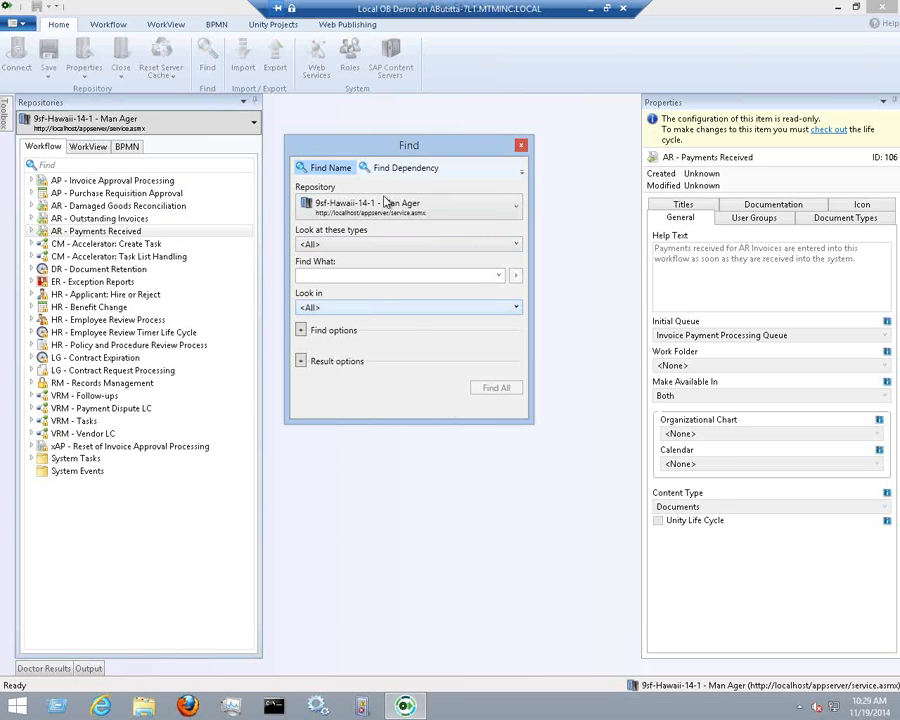
pyautogui.click(516, 245)
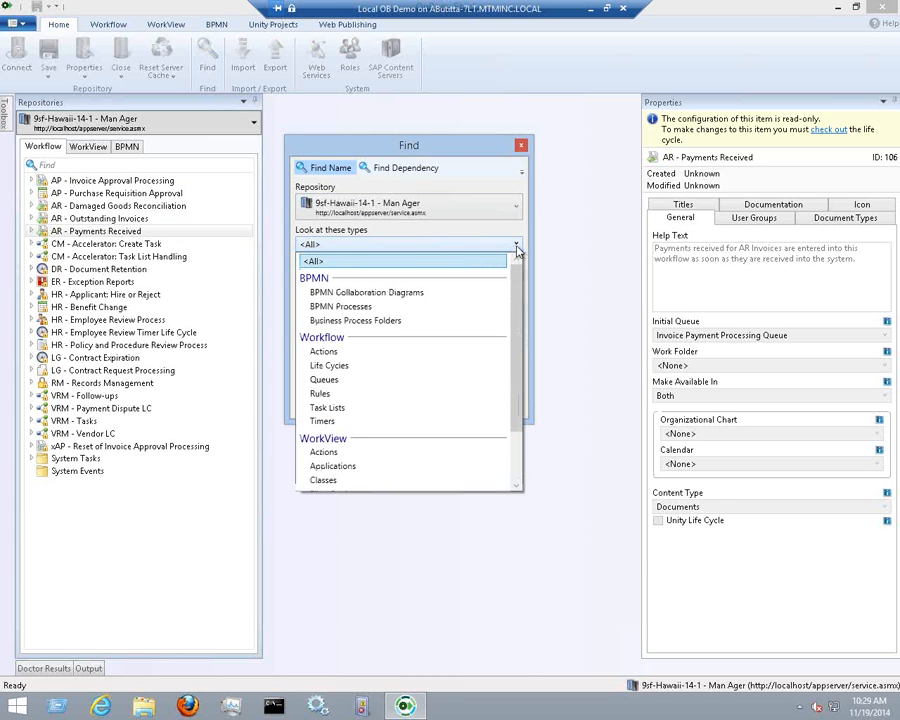
pyautogui.scroll(-3, 518, 284)
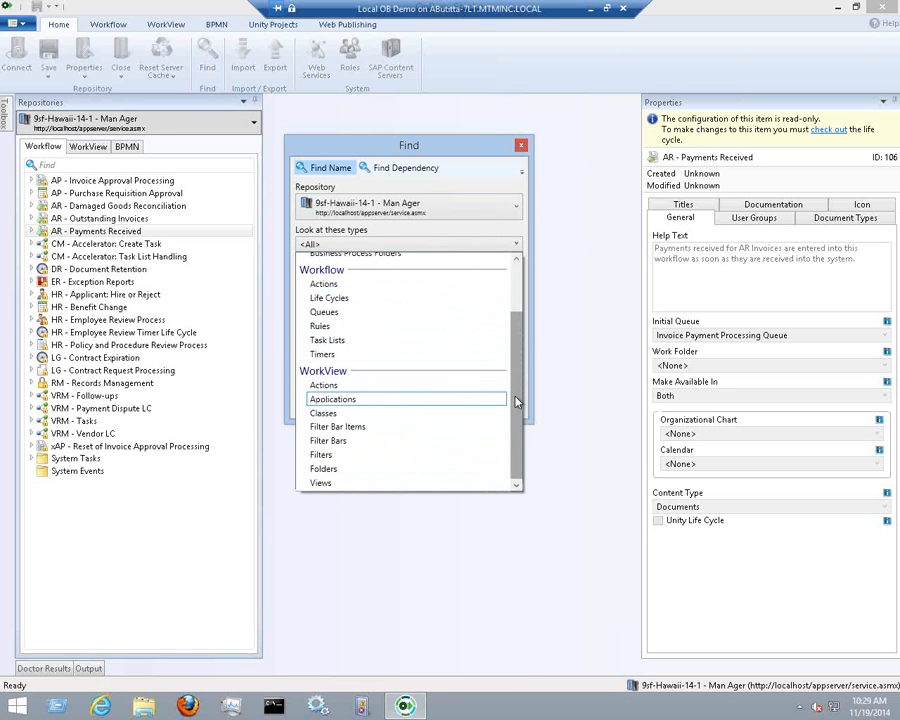
pyautogui.moveTo(514, 398); pyautogui.dragTo(524, 344)
pyautogui.scroll(-2, 524, 344)
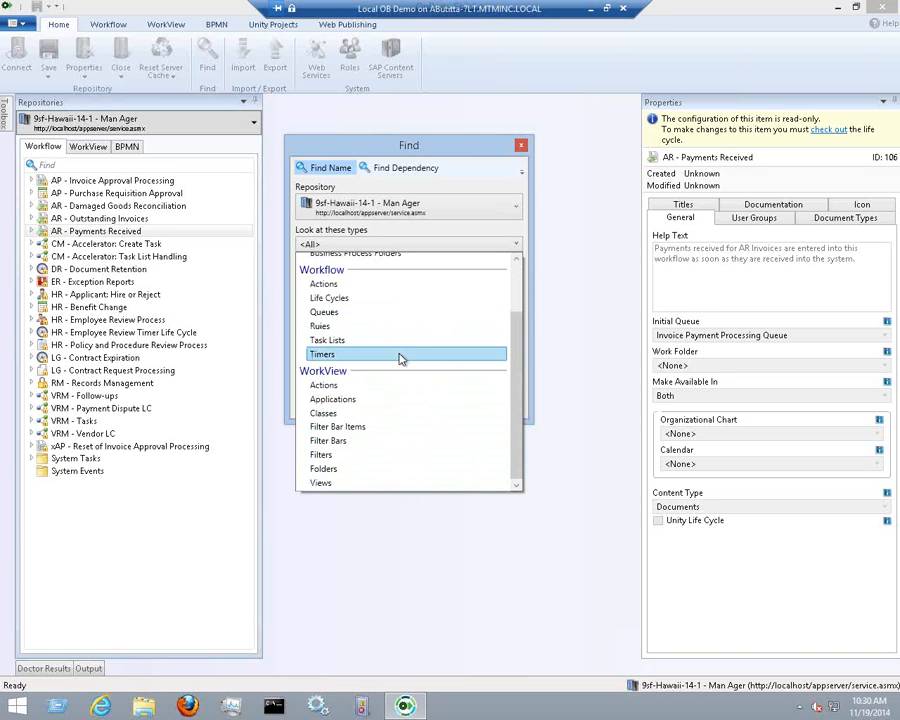
pyautogui.click(380, 288)
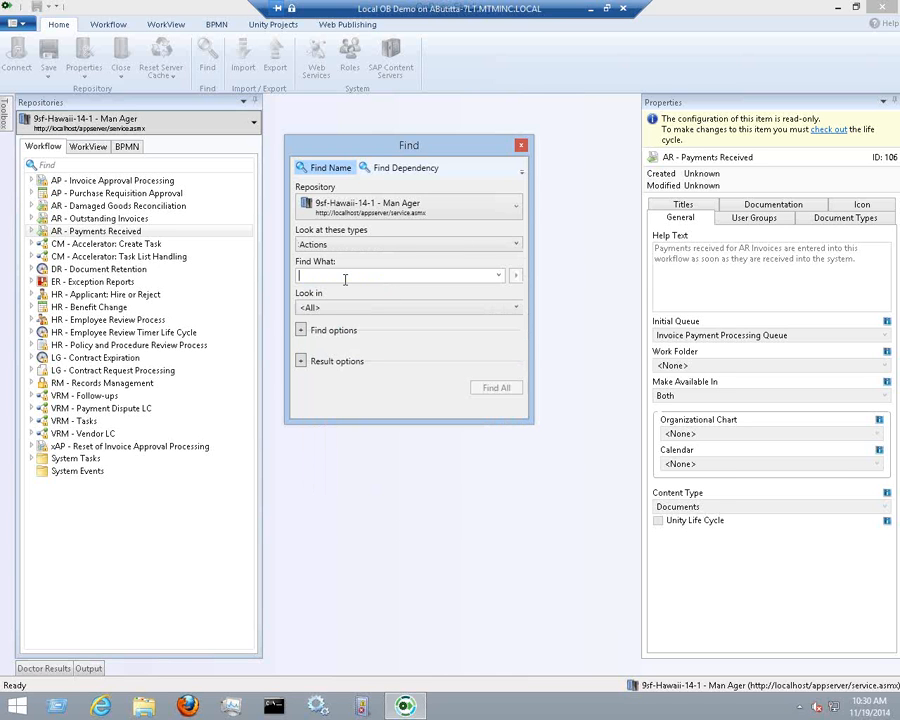
pyautogui.write('se')
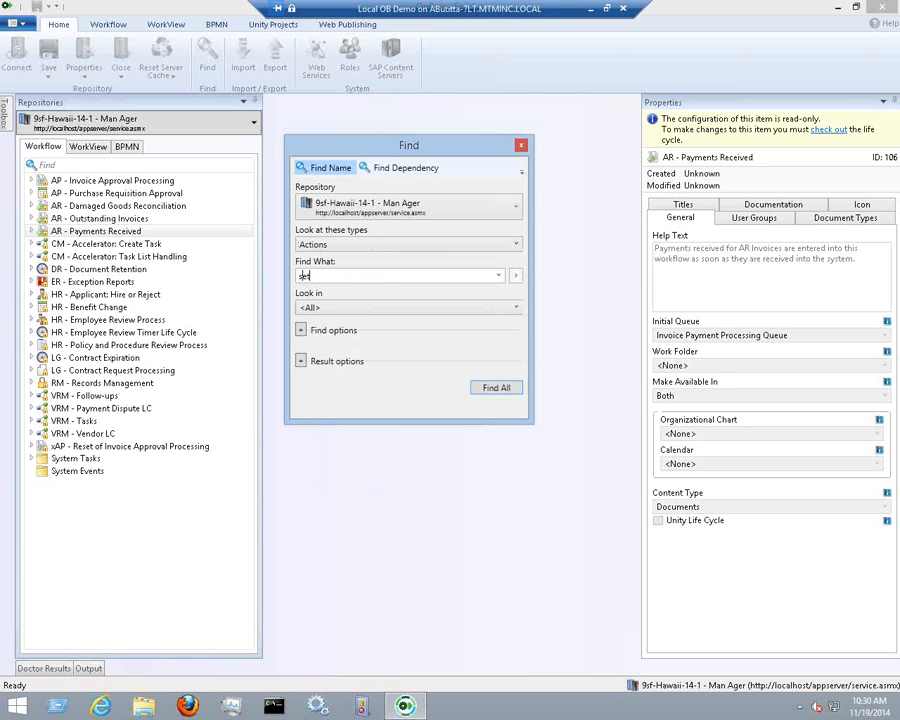
pyautogui.write('t')
pyautogui.press('Return')
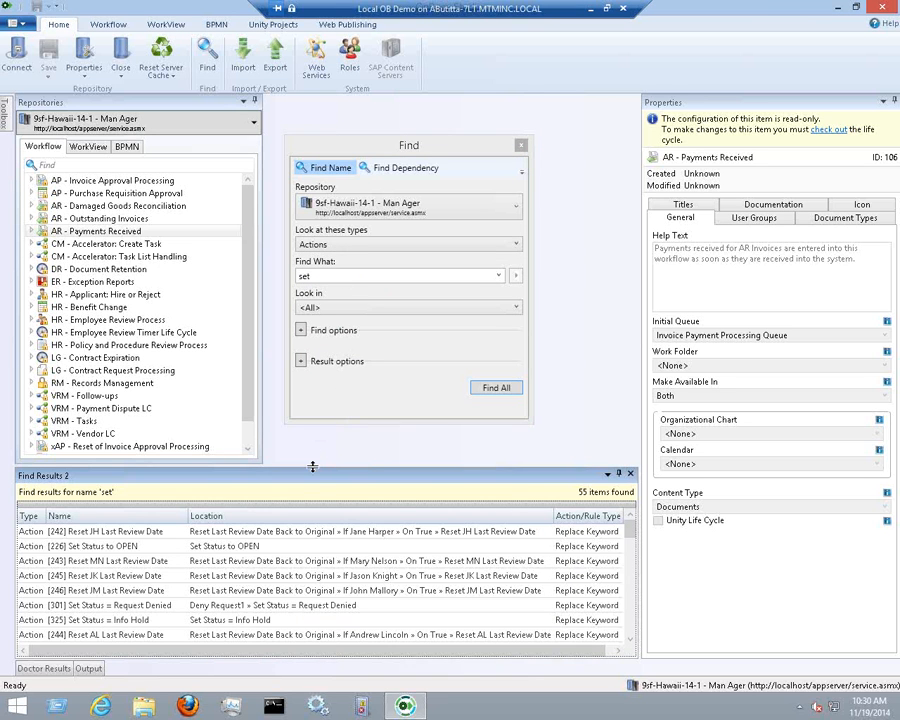
# Browse matches such as Set Status to OPEN and the Reset Last Review Date actions, then close the results
pyautogui.moveTo(312, 466); pyautogui.dragTo(312, 411)
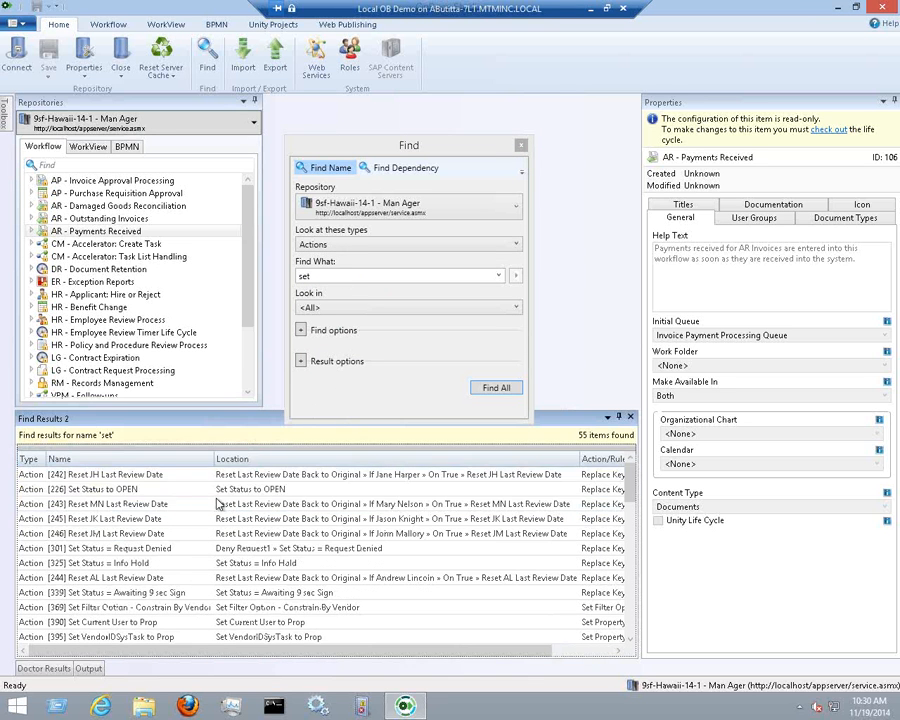
pyautogui.click(111, 476)
pyautogui.click(112, 490)
pyautogui.click(112, 505)
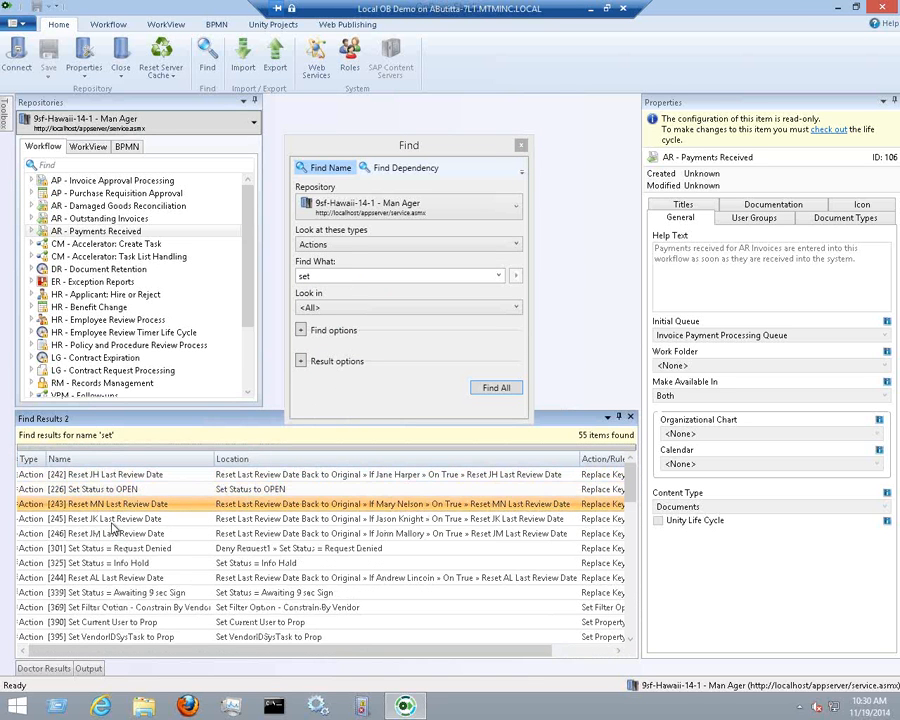
pyautogui.click(112, 519)
pyautogui.click(112, 534)
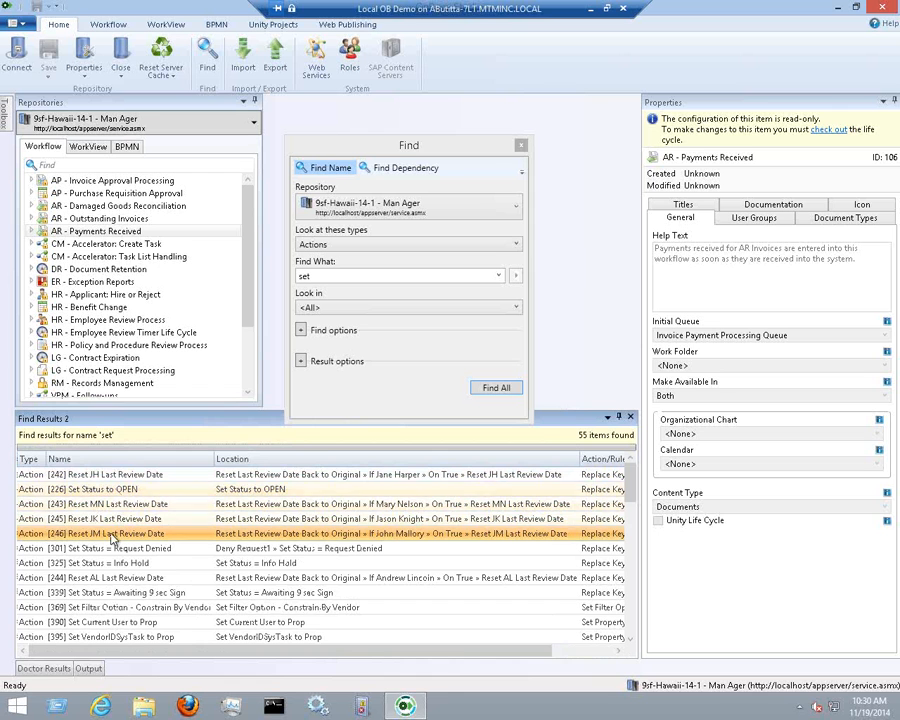
pyautogui.click(110, 490)
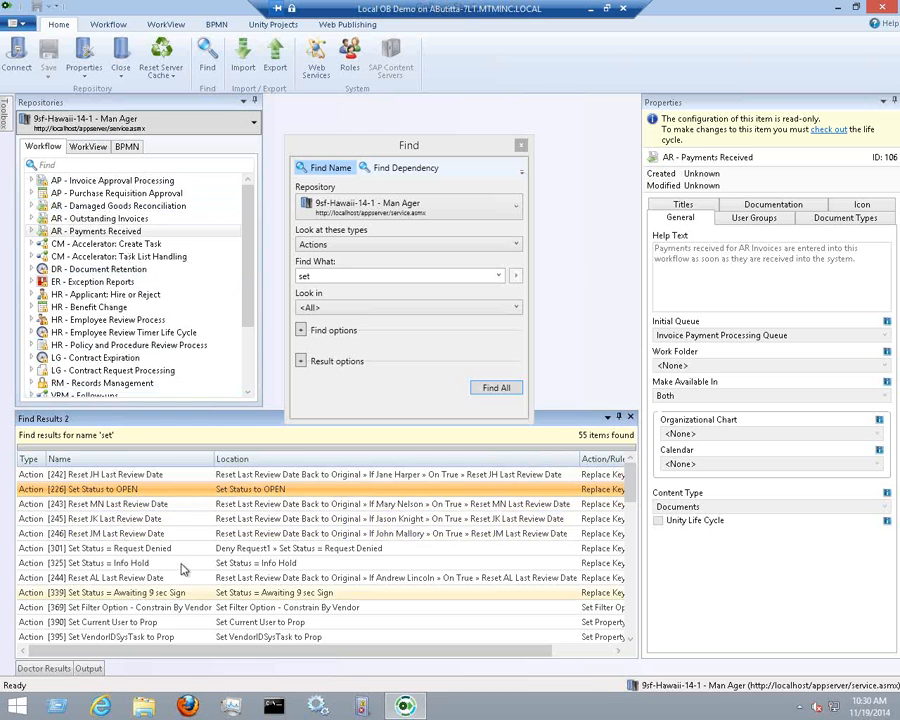
pyautogui.click(155, 505)
pyautogui.click(160, 519)
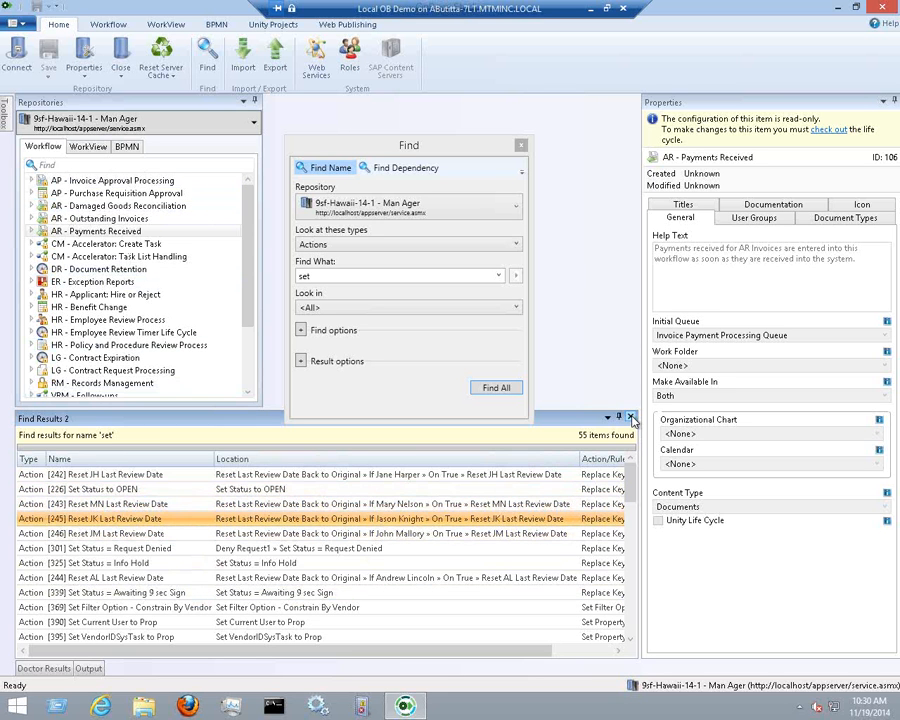
pyautogui.click(631, 419)
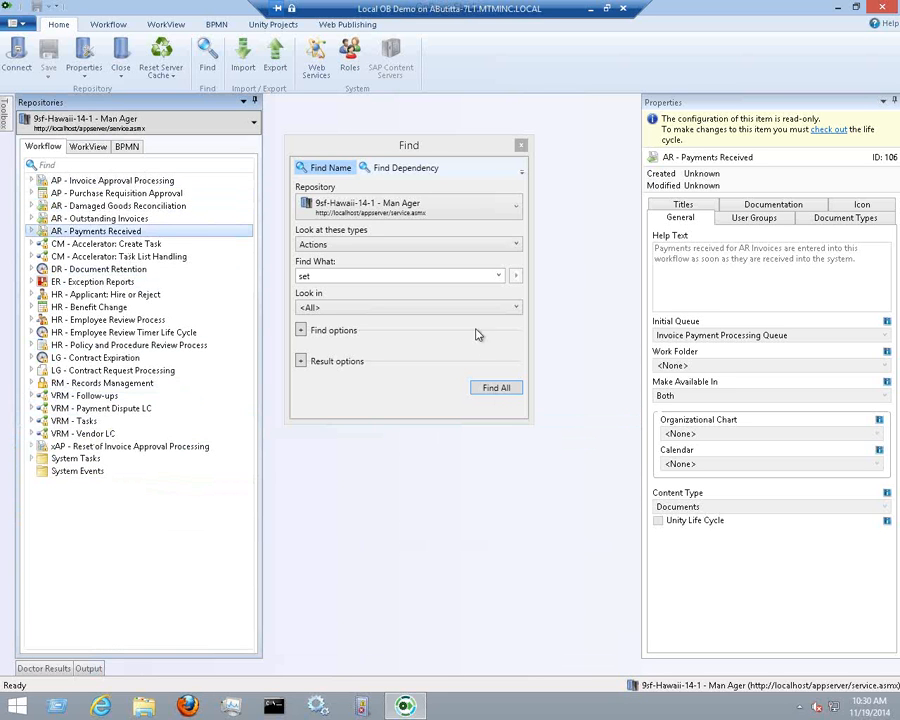
# Search Actions for 'keyword', review matches like Set Keyword to current Date, then close the results
pyautogui.moveTo(425, 146); pyautogui.dragTo(400, 174)
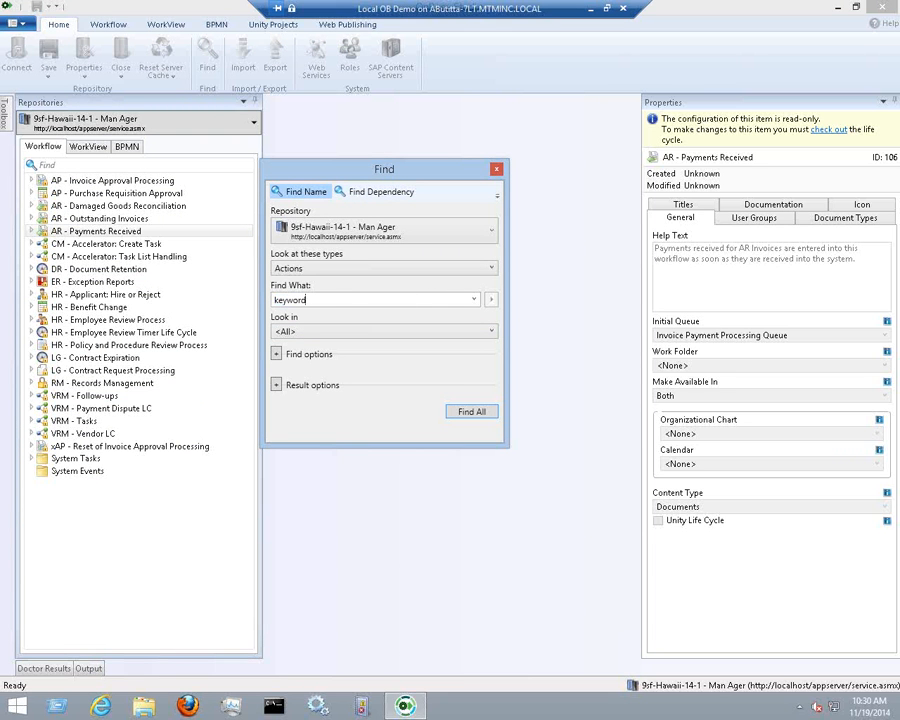
pyautogui.click(468, 414)
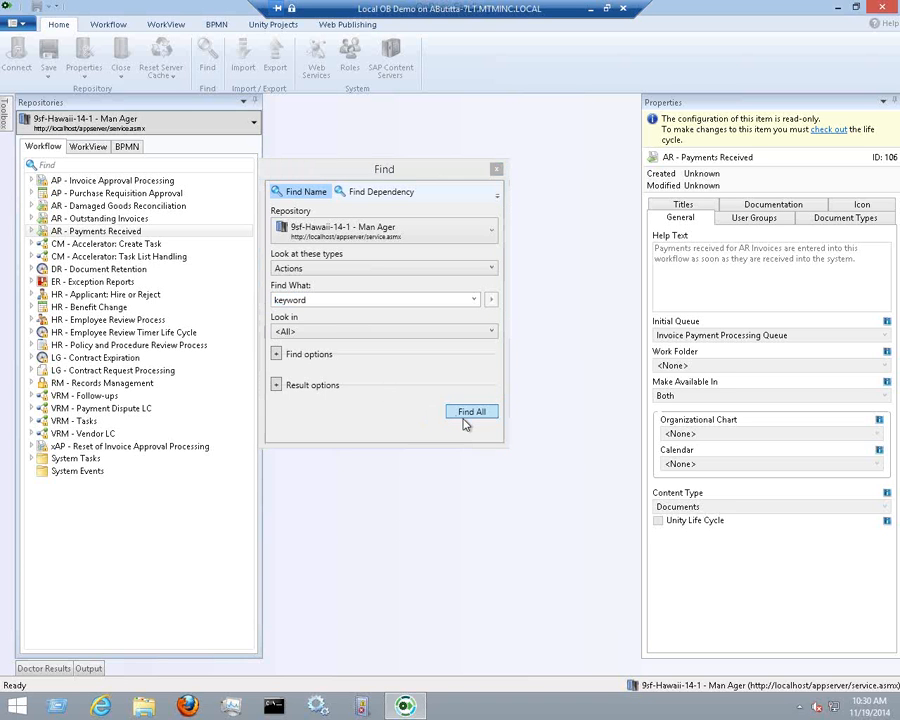
pyautogui.click(96, 492)
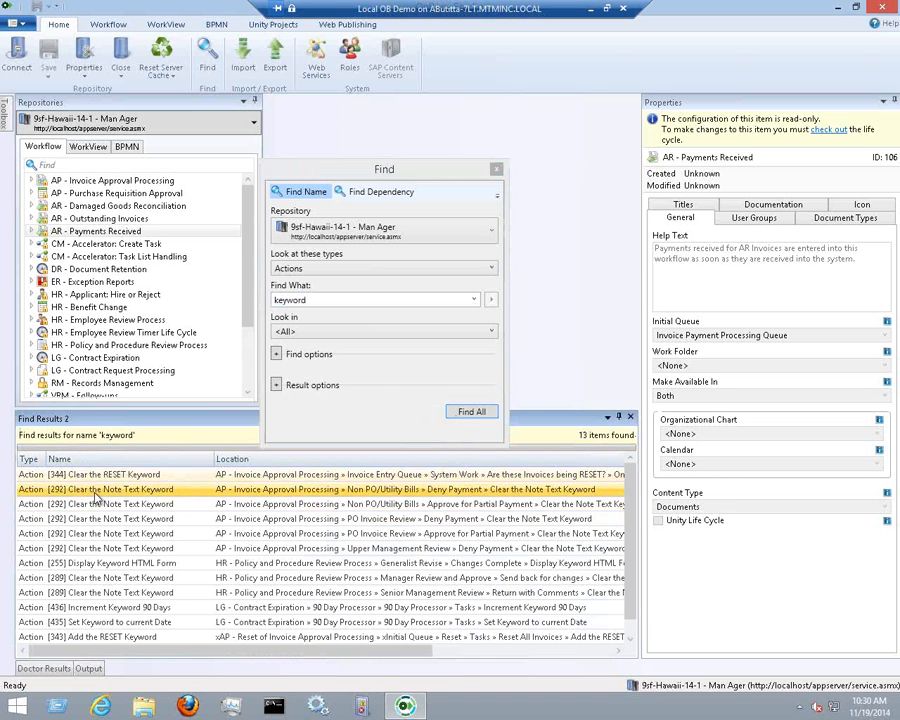
pyautogui.click(98, 507)
pyautogui.click(97, 548)
pyautogui.click(97, 563)
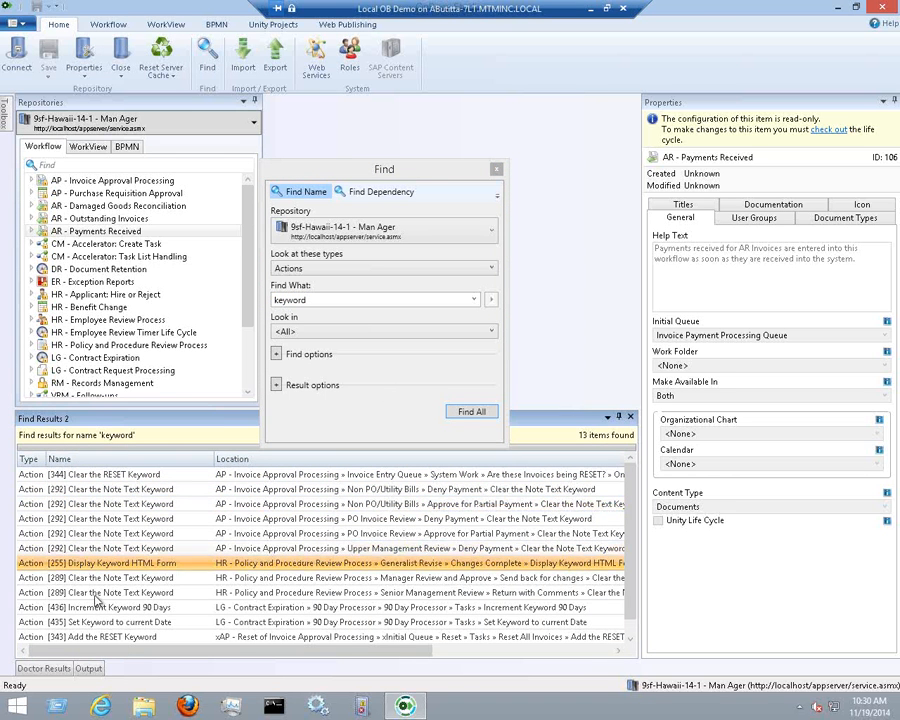
pyautogui.click(97, 592)
pyautogui.click(96, 622)
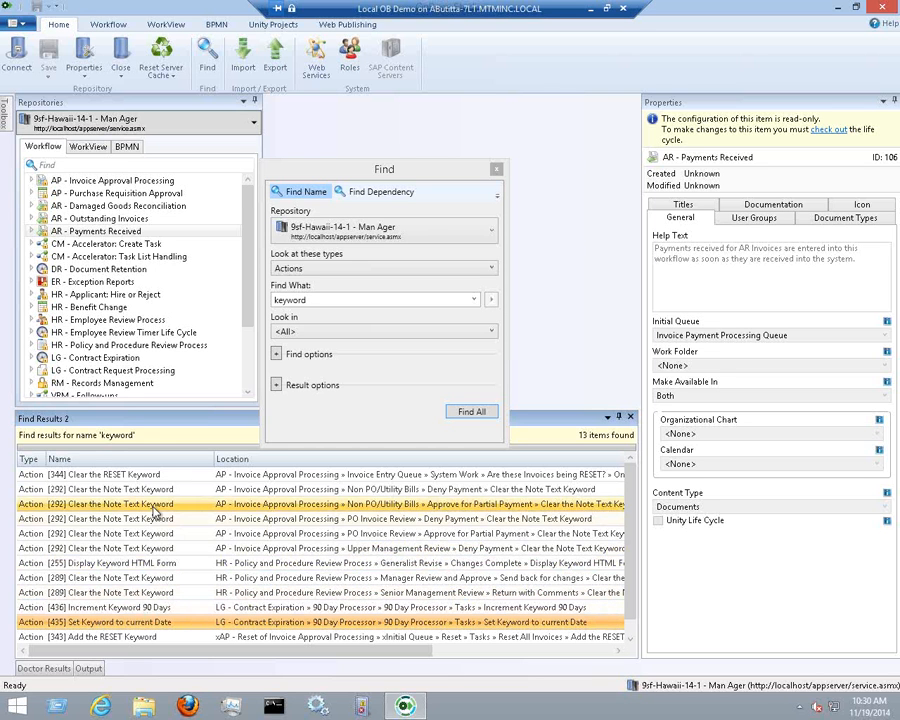
pyautogui.click(630, 417)
pyautogui.moveTo(376, 167); pyautogui.dragTo(353, 167)
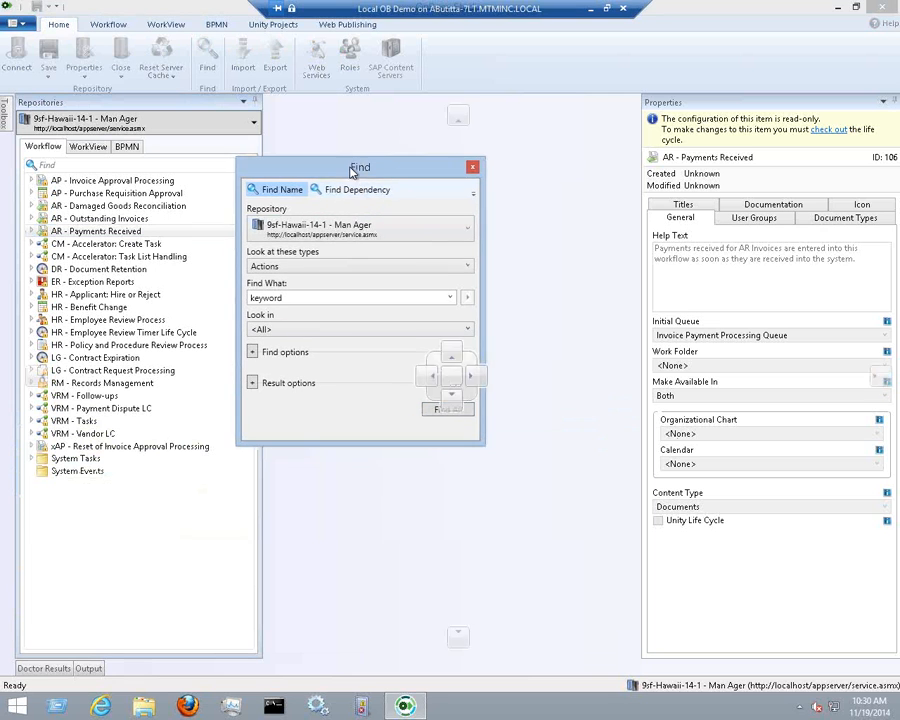
# Run a Document Types dependency search on AR - Aging Report, which returns nothing
pyautogui.click(347, 195)
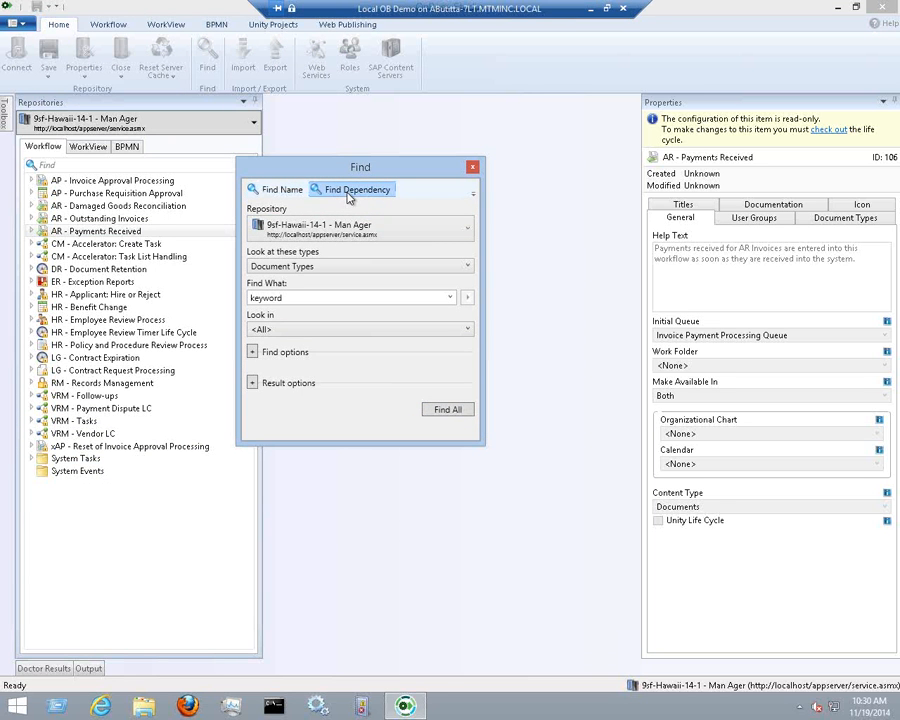
pyautogui.click(350, 267)
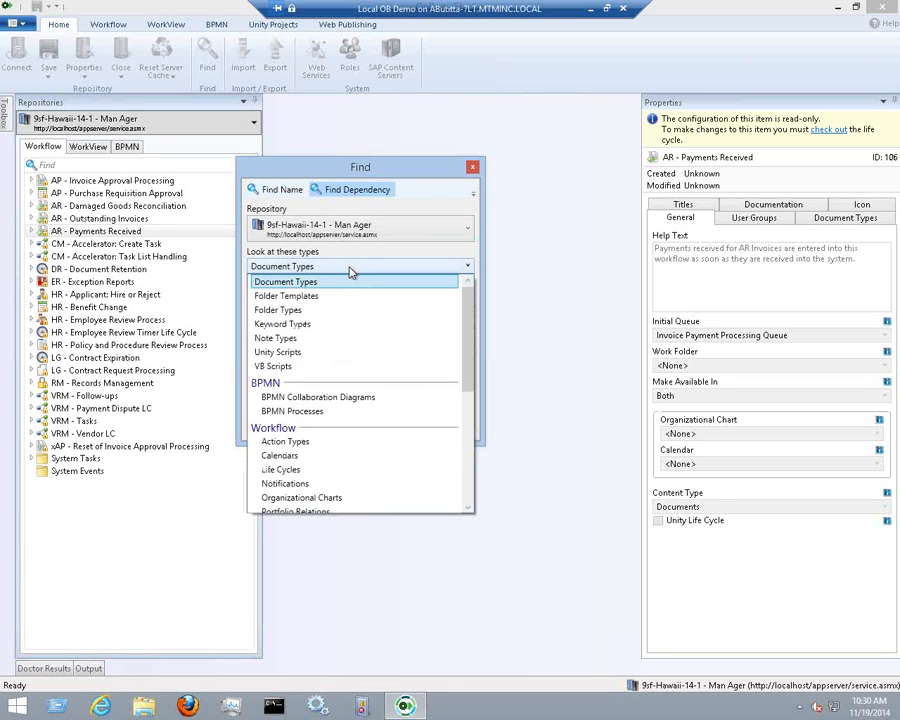
pyautogui.click(350, 267)
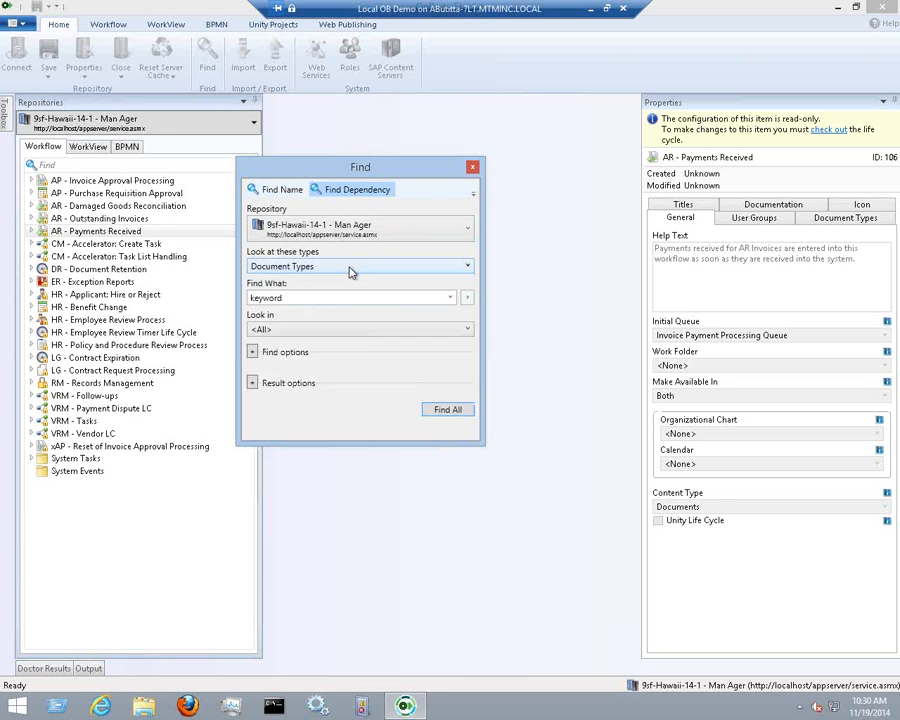
pyautogui.click(438, 297)
pyautogui.press('BackSpace')
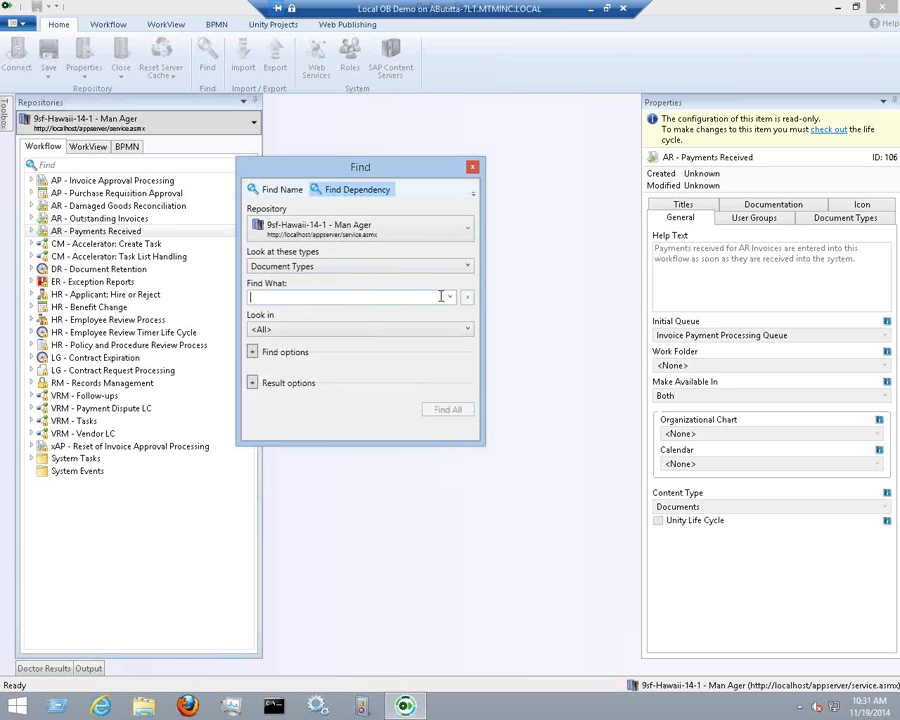
pyautogui.click(450, 297)
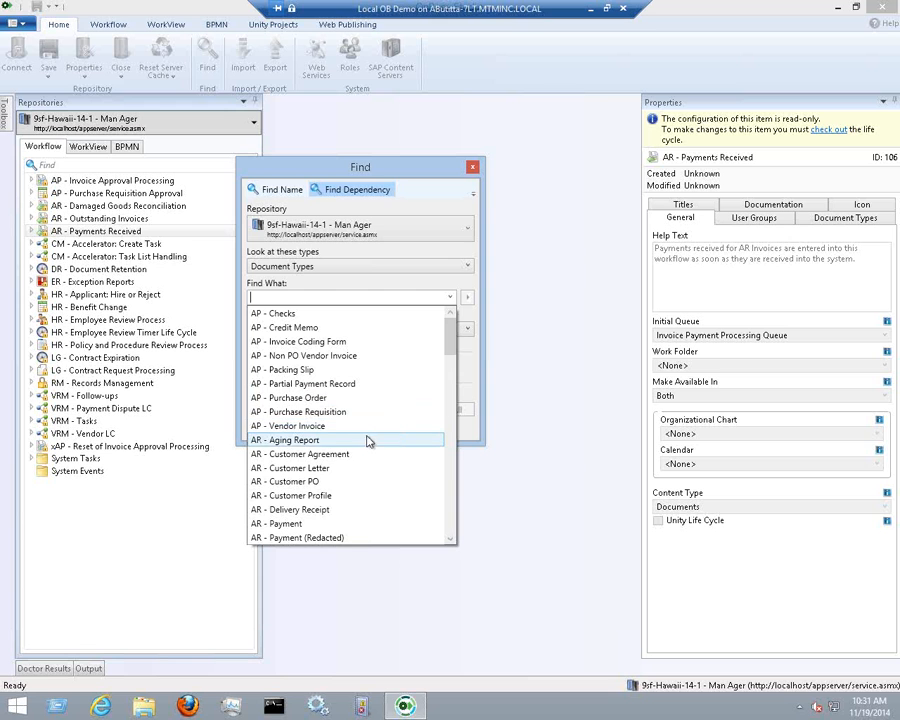
pyautogui.click(298, 440)
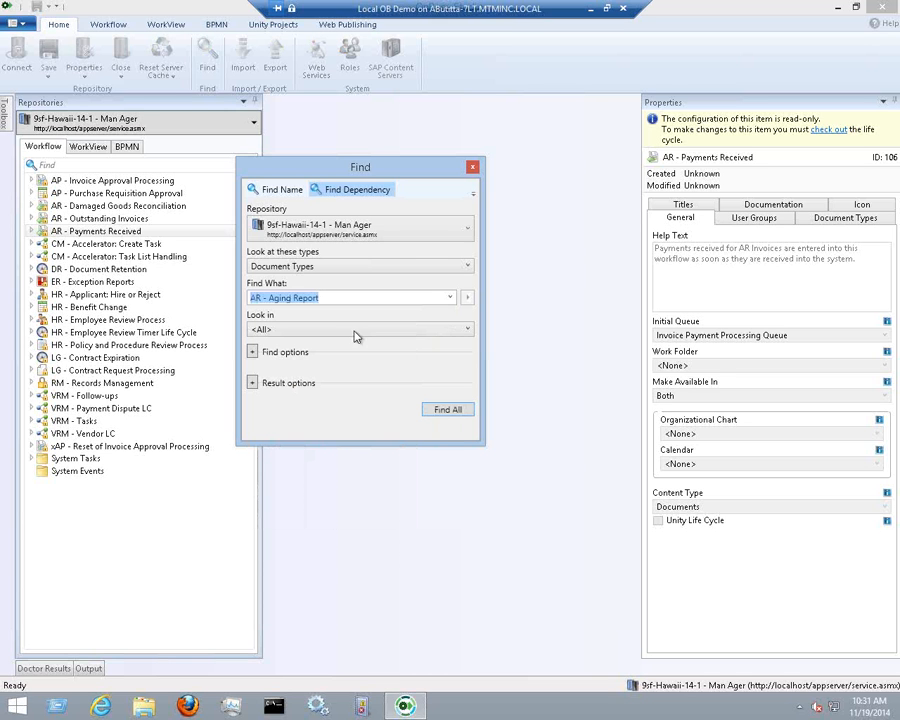
pyautogui.click(449, 415)
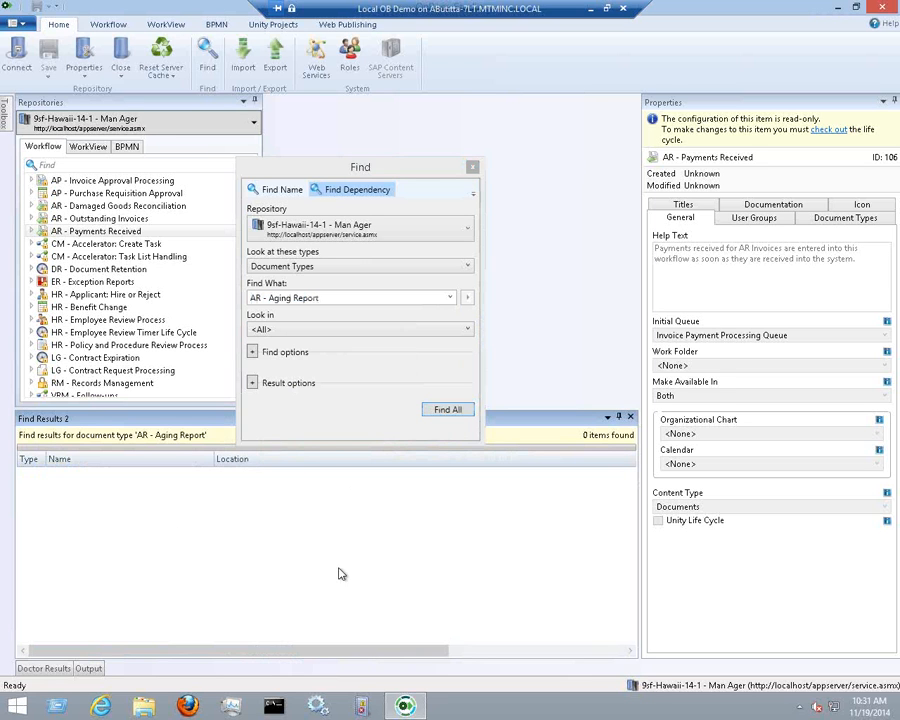
pyautogui.click(632, 421)
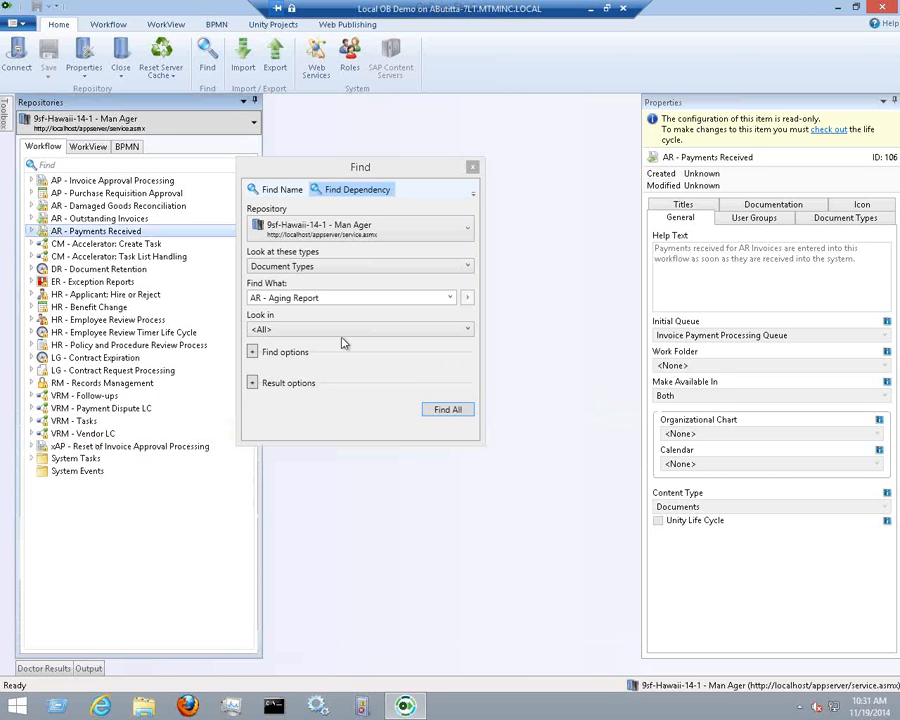
# Search dependencies of AR - Customer PO, then AP - Packing Slip, selecting the 'Does Invoice have matching Pack Slip' rule
pyautogui.click(450, 298)
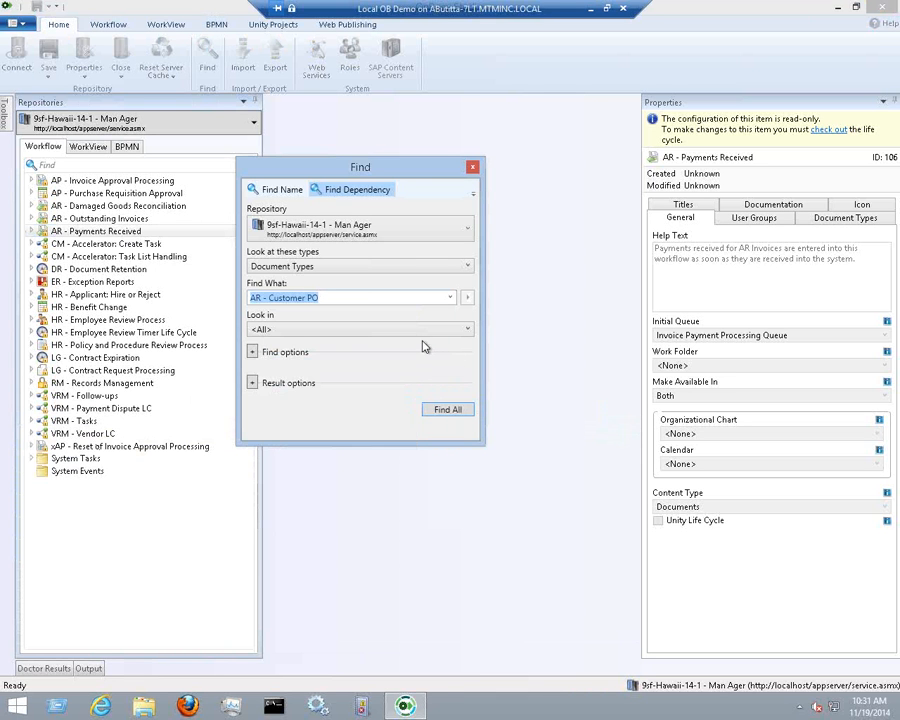
pyautogui.click(453, 410)
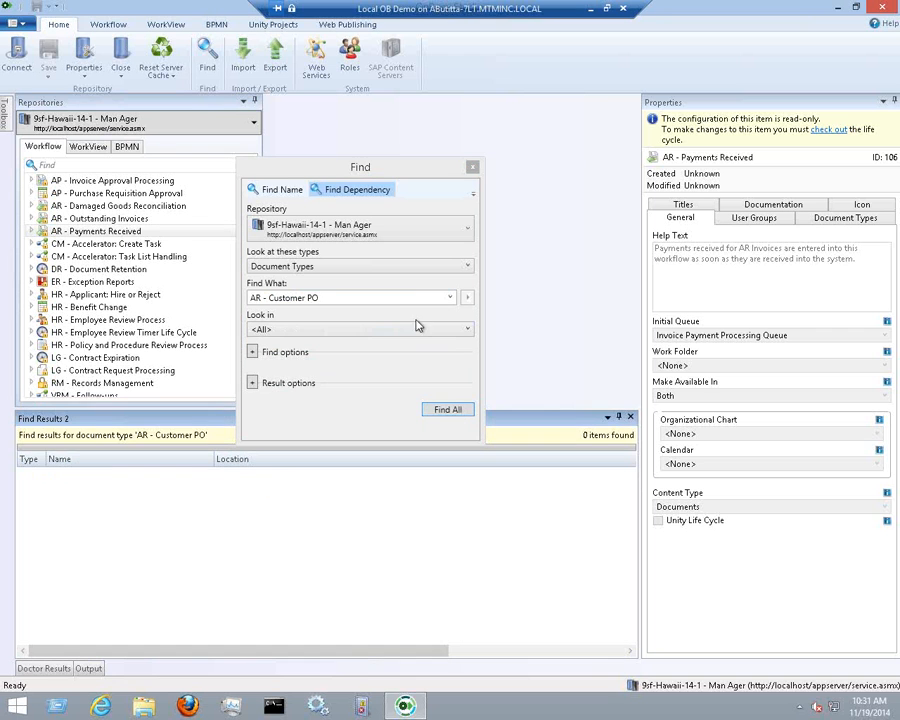
pyautogui.click(450, 298)
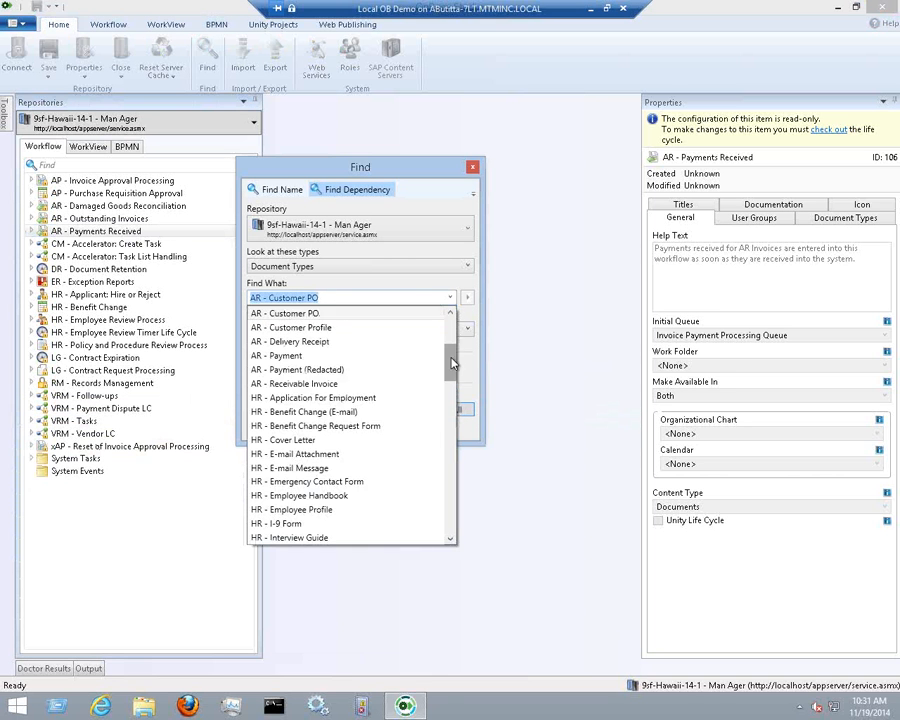
pyautogui.moveTo(450, 360); pyautogui.dragTo(451, 347)
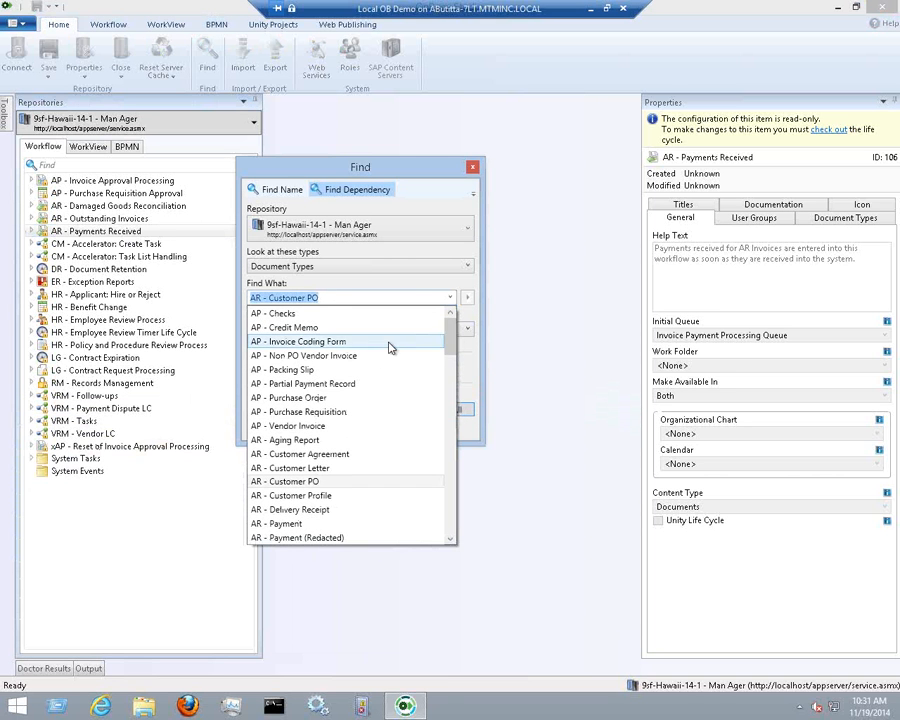
pyautogui.click(370, 370)
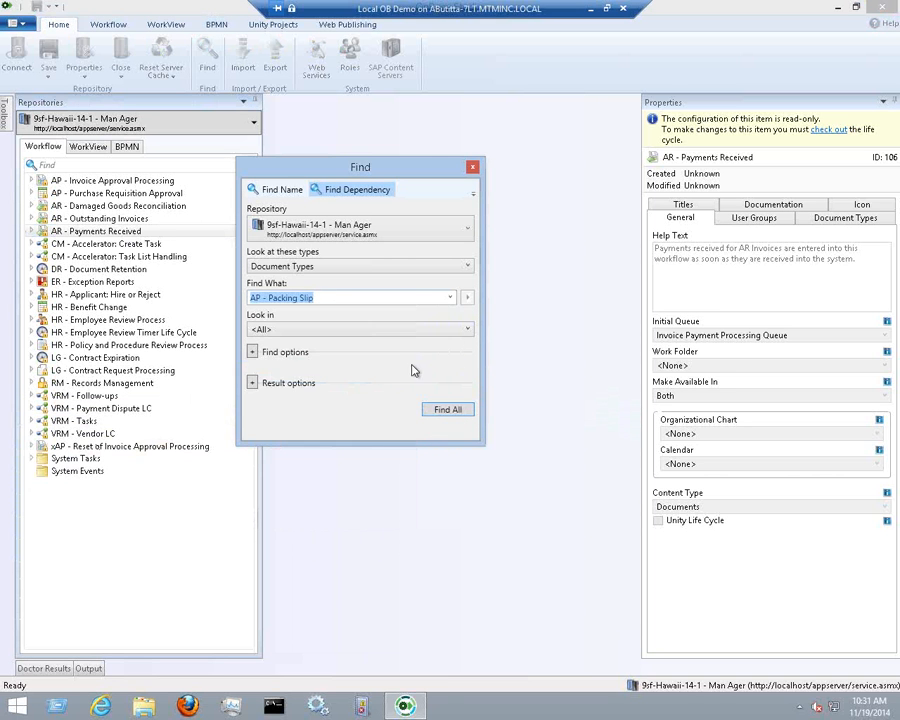
pyautogui.click(465, 414)
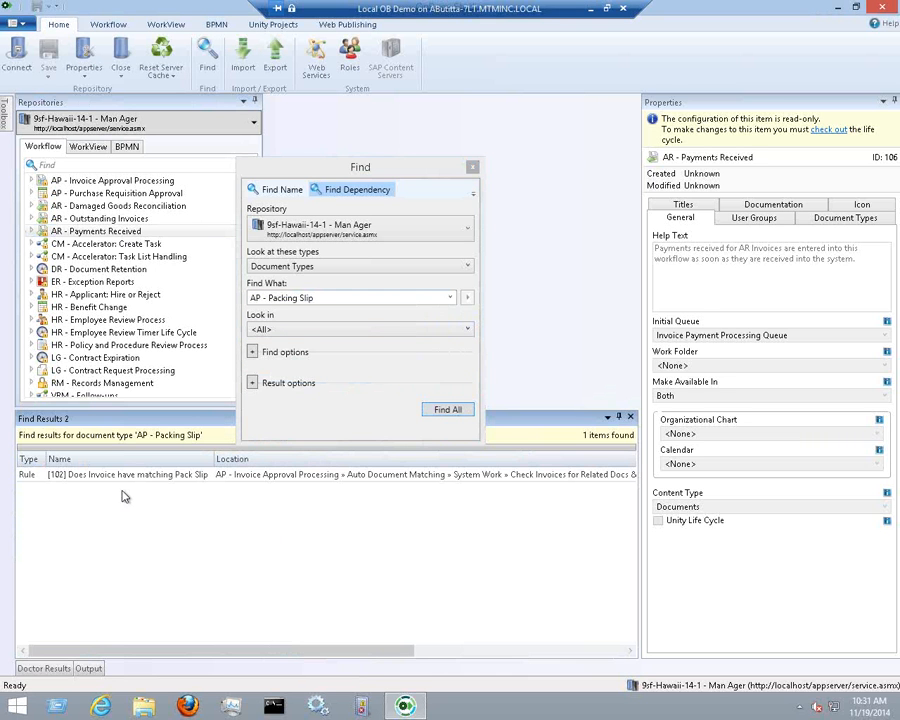
pyautogui.click(118, 482)
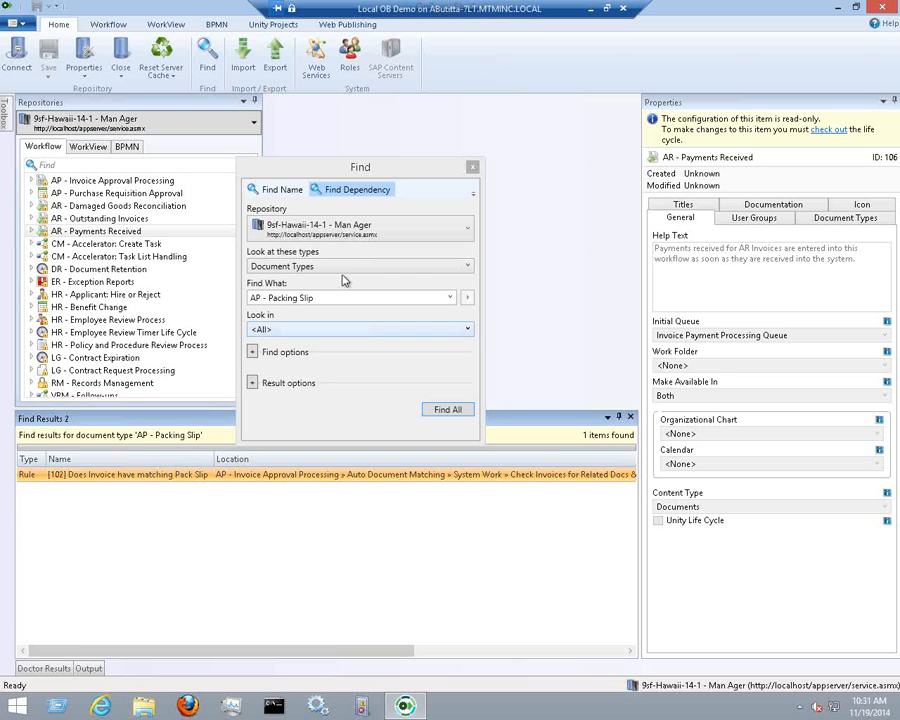
# Reposition the Find window, leave the AP - Packing Slip choice unchanged, and close the window
pyautogui.moveTo(356, 164); pyautogui.dragTo(381, 148)
pyautogui.click(210, 474)
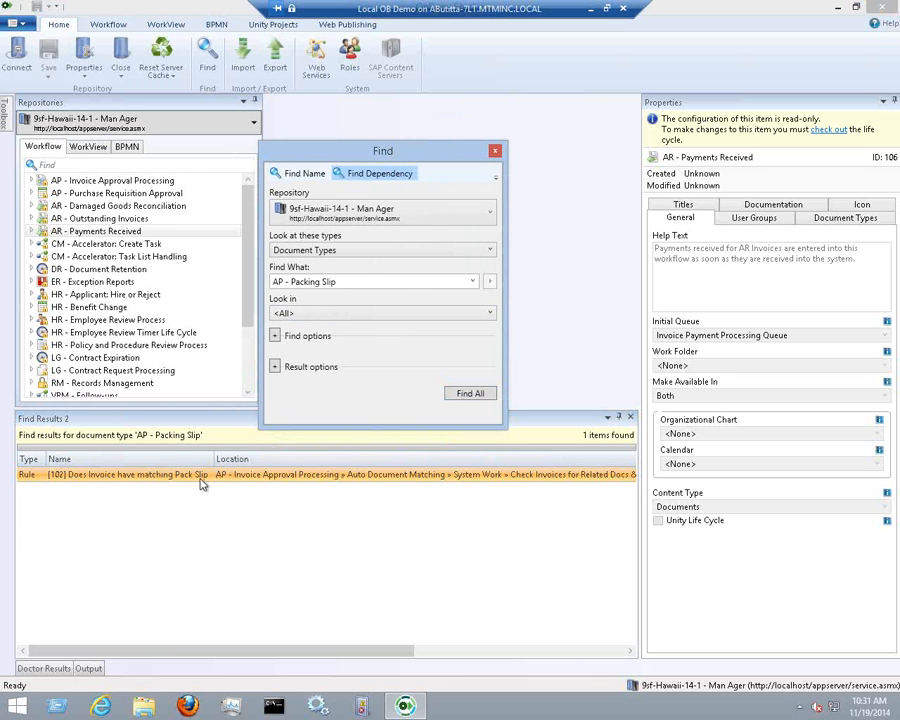
pyautogui.click(361, 178)
pyautogui.moveTo(355, 158); pyautogui.dragTo(380, 129)
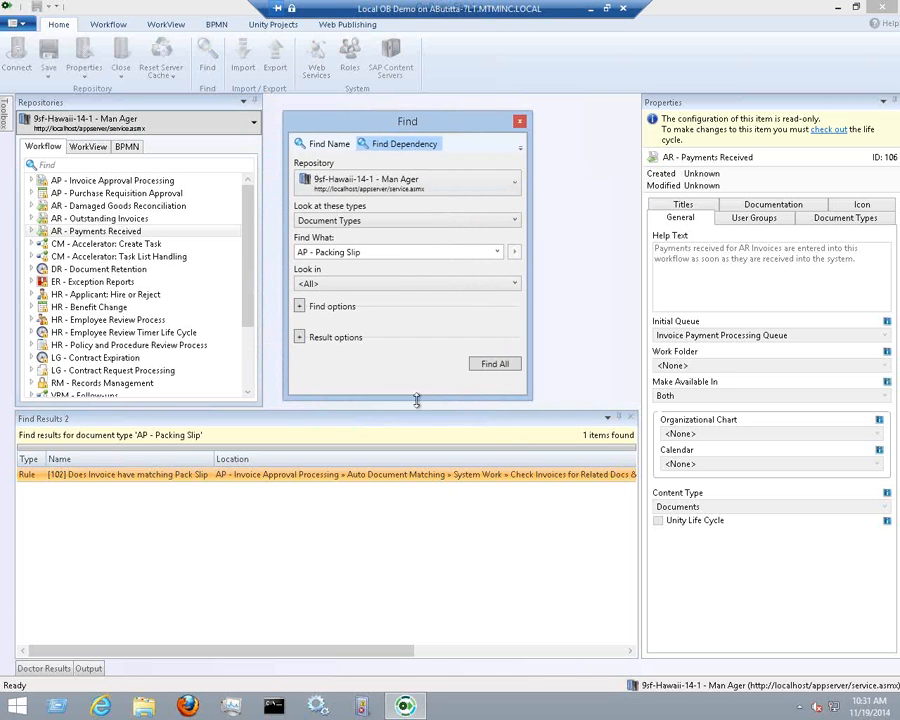
pyautogui.click(497, 252)
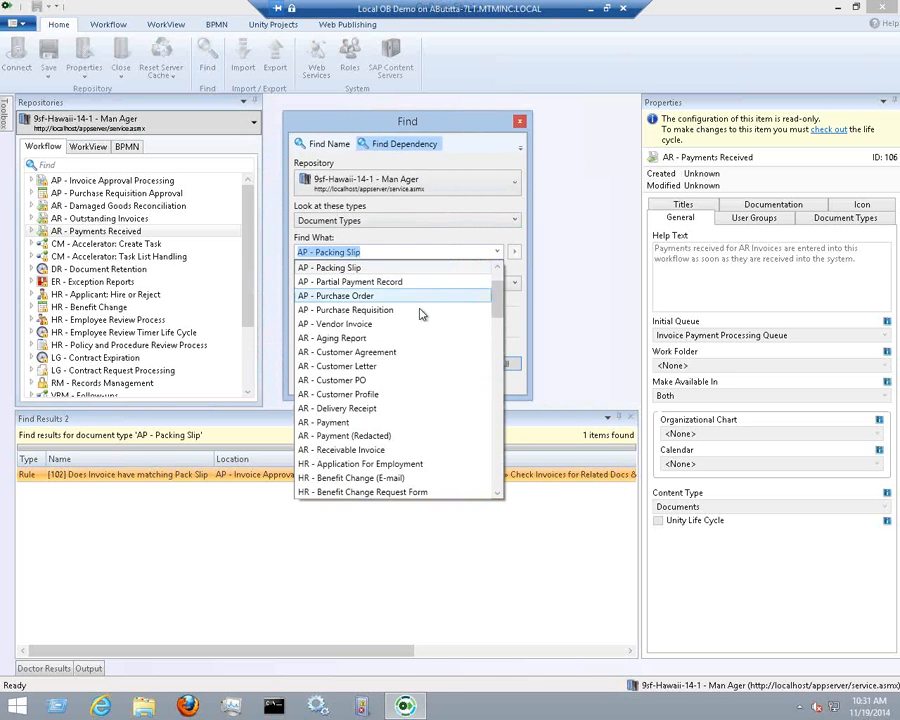
pyautogui.click(498, 163)
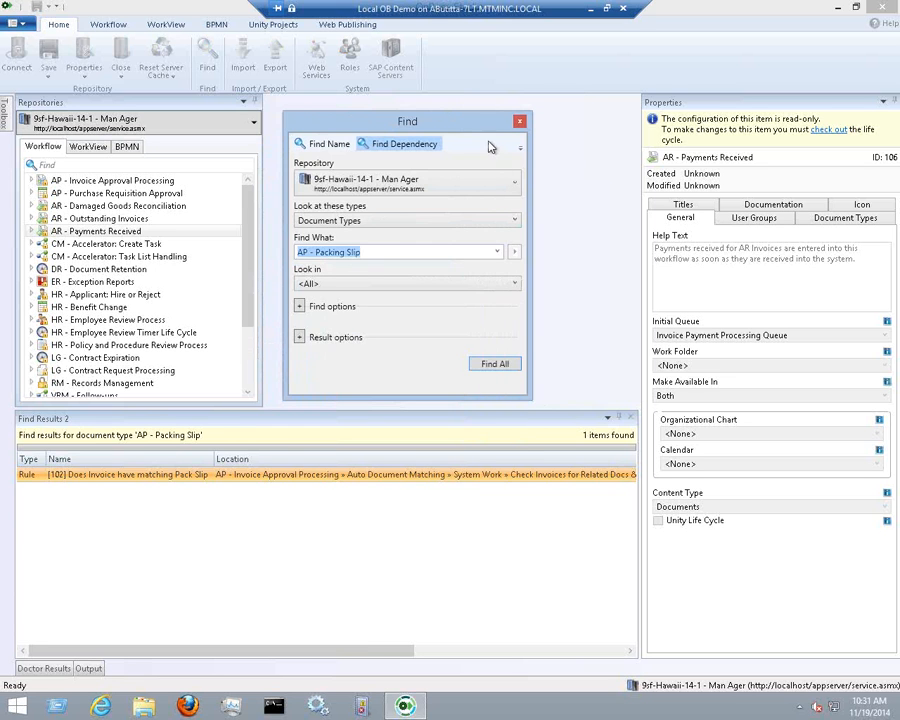
pyautogui.click(520, 121)
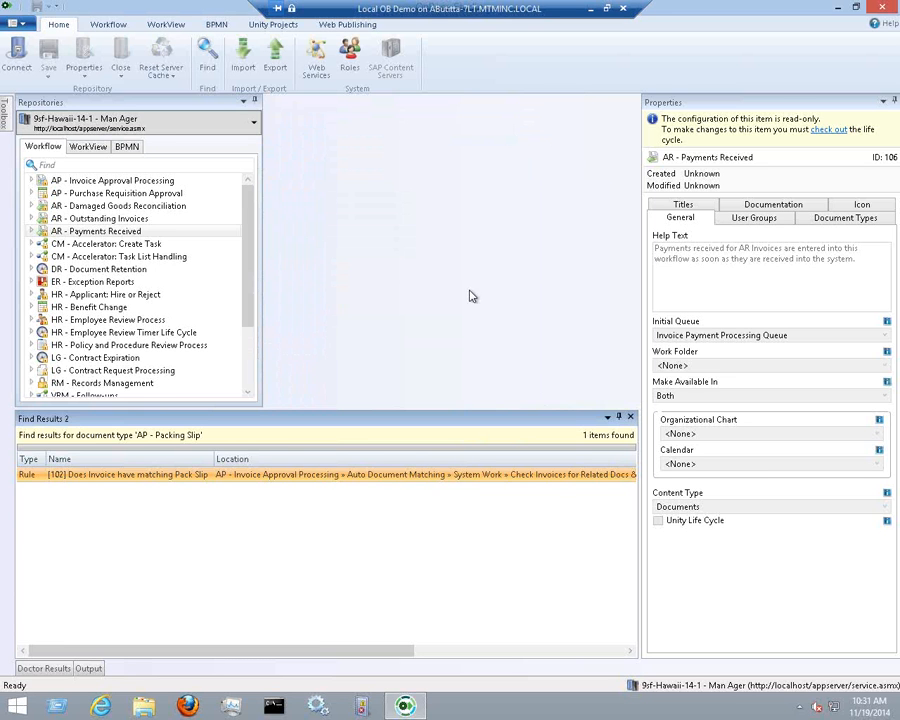
# Show the 10 Doctor errors in a taller pane, inspect an Import Doc error, then LG - Contract Request Processing properties
pyautogui.click(630, 416)
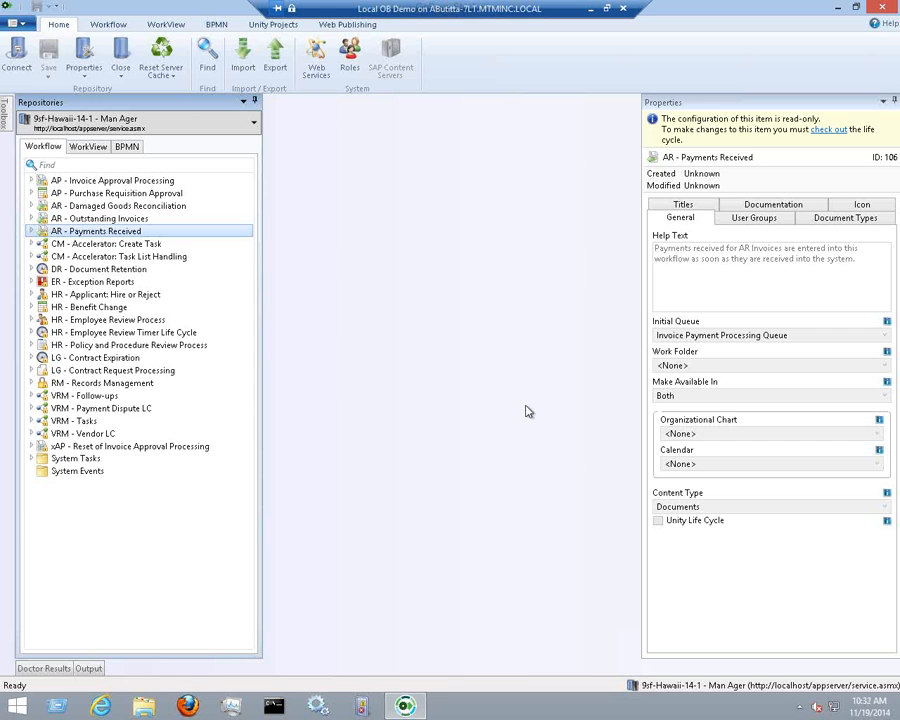
pyautogui.click(41, 668)
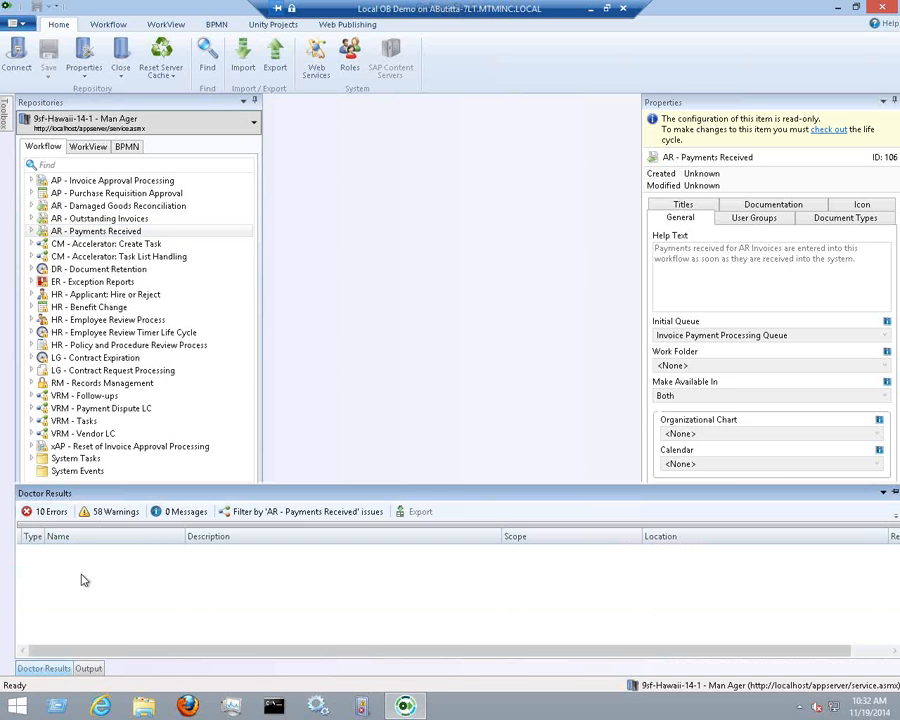
pyautogui.click(52, 513)
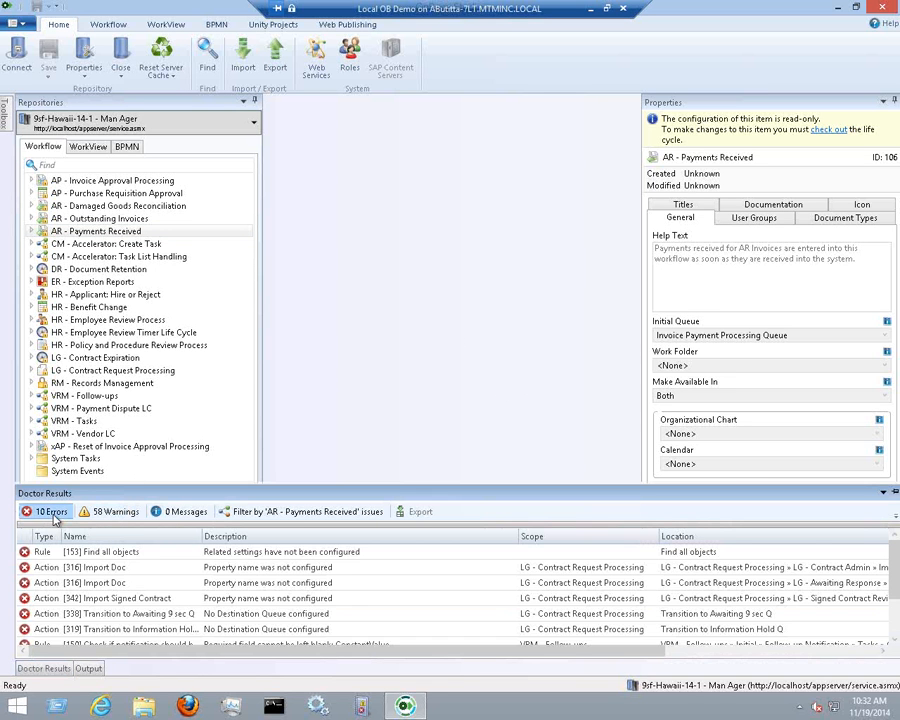
pyautogui.moveTo(277, 487); pyautogui.dragTo(285, 403)
pyautogui.click(46, 545)
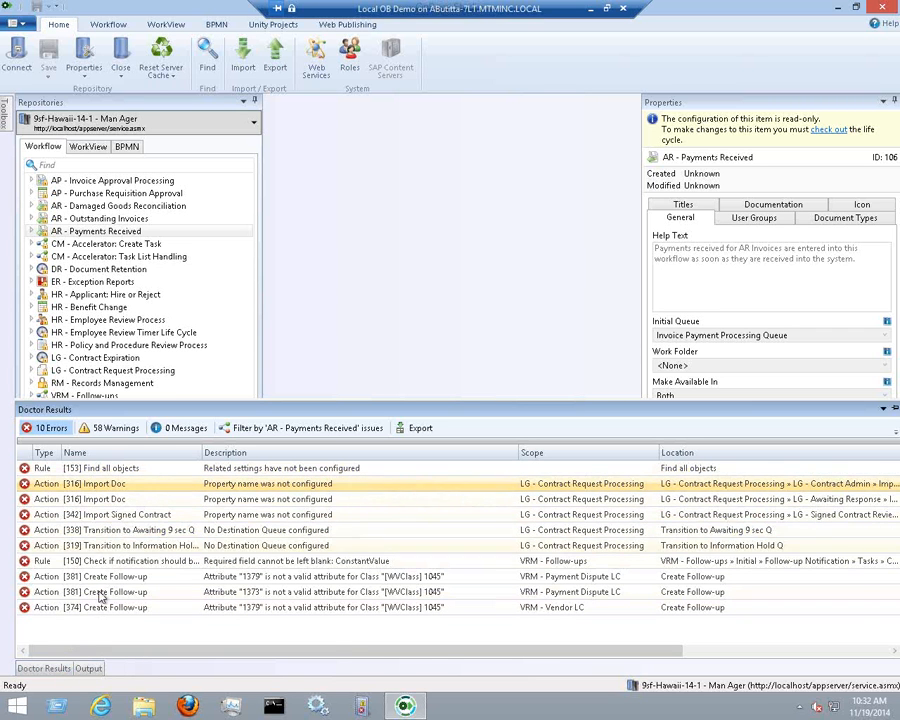
pyautogui.click(125, 498)
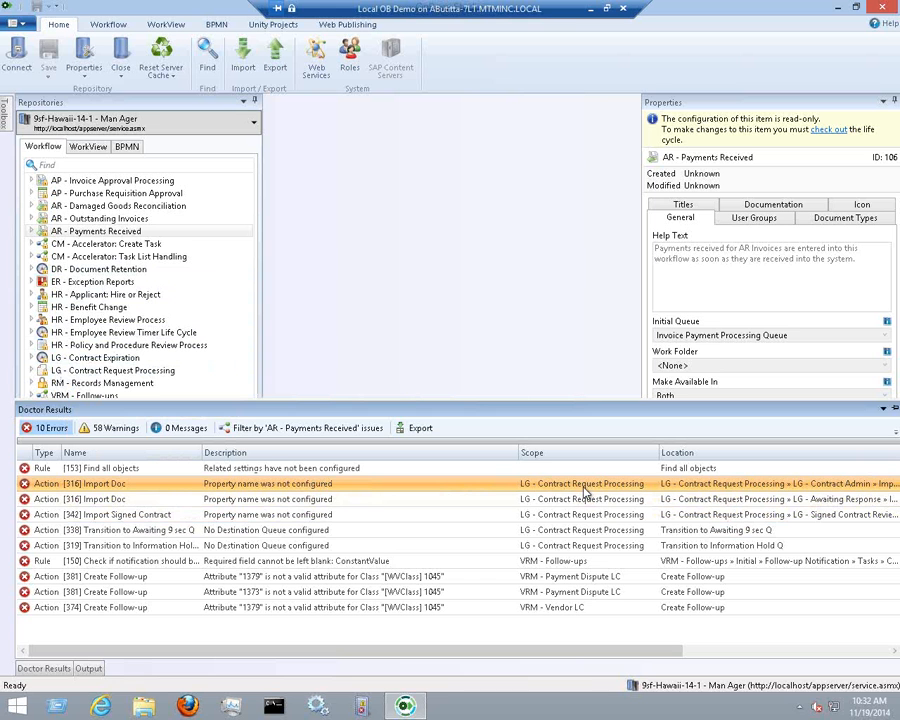
pyautogui.click(87, 372)
# Expand LG - Contract Request Processing down to LG - Contract Admin's timers, then collapse it
pyautogui.click(33, 371)
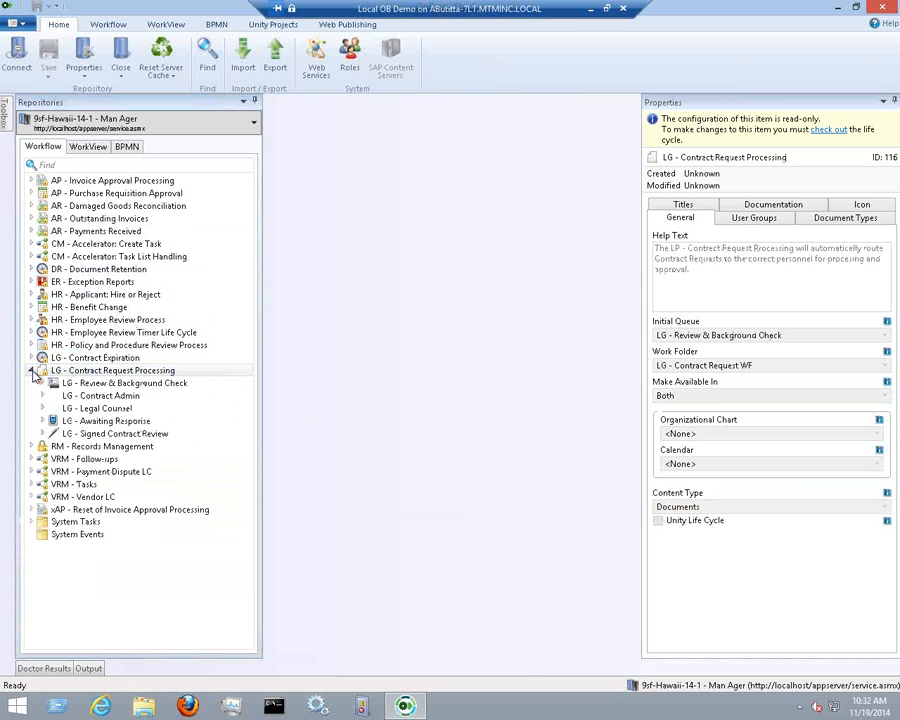
pyautogui.click(42, 396)
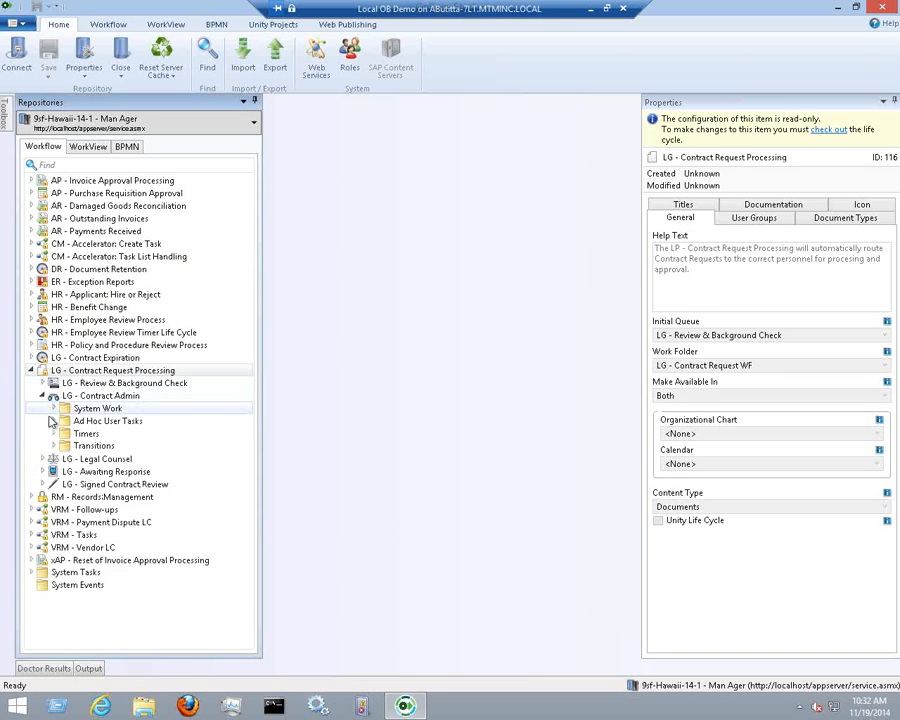
pyautogui.click(53, 433)
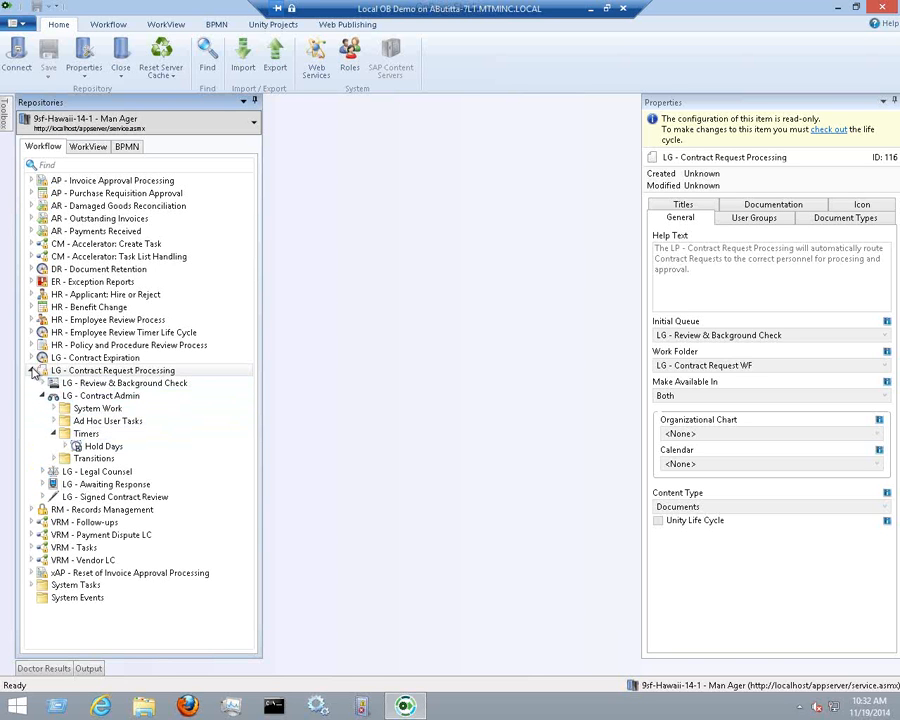
pyautogui.click(33, 371)
# Jump to the Import Doc error's action from Doctor Results, then show HR - Applicant: Hire or Reject properties
pyautogui.click(44, 668)
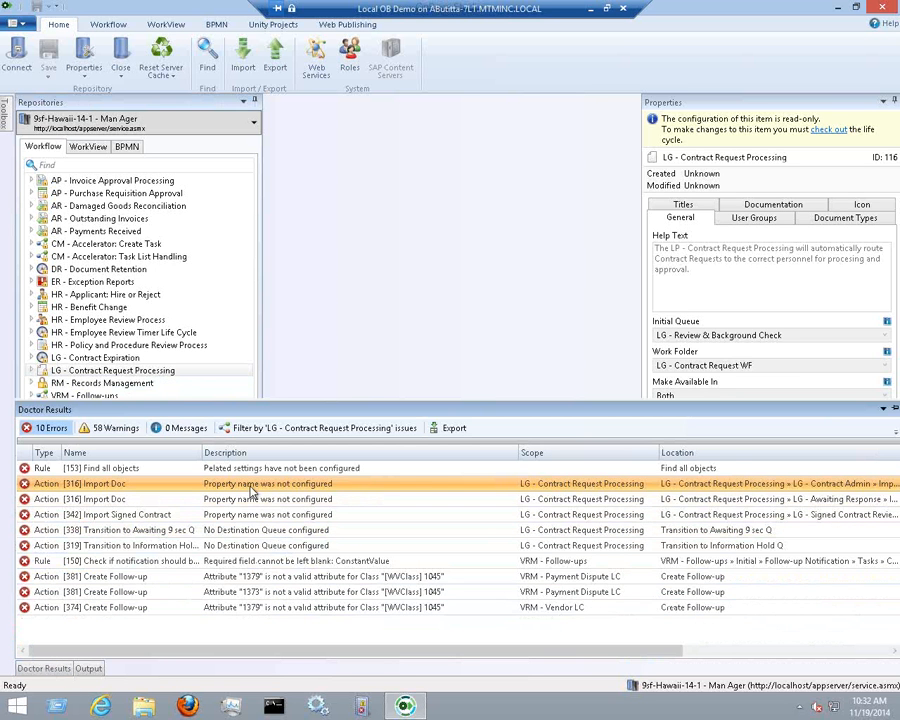
pyautogui.doubleClick(252, 490)
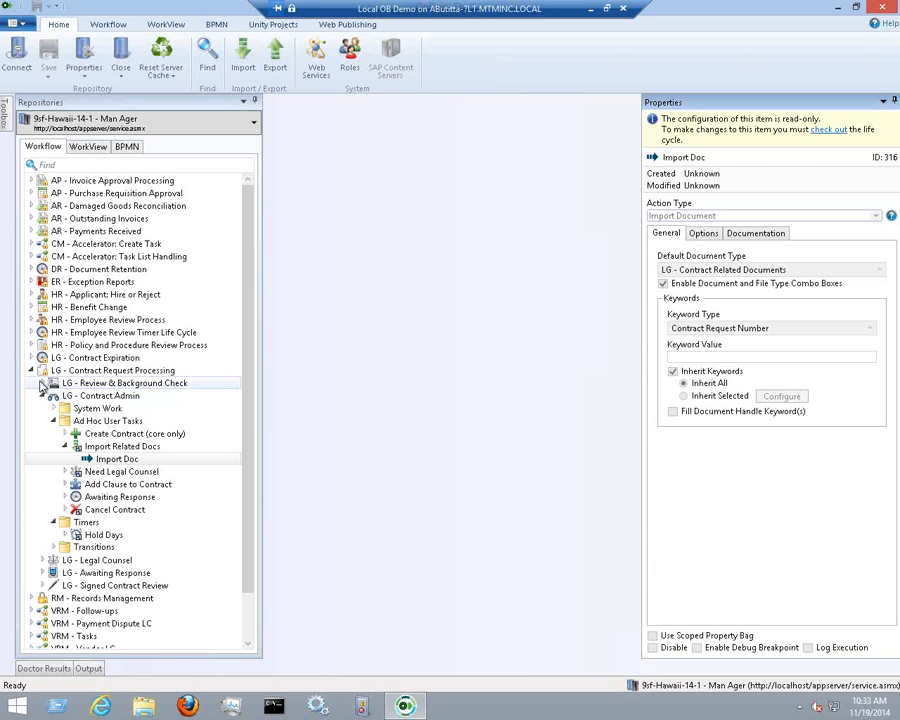
pyautogui.click(43, 669)
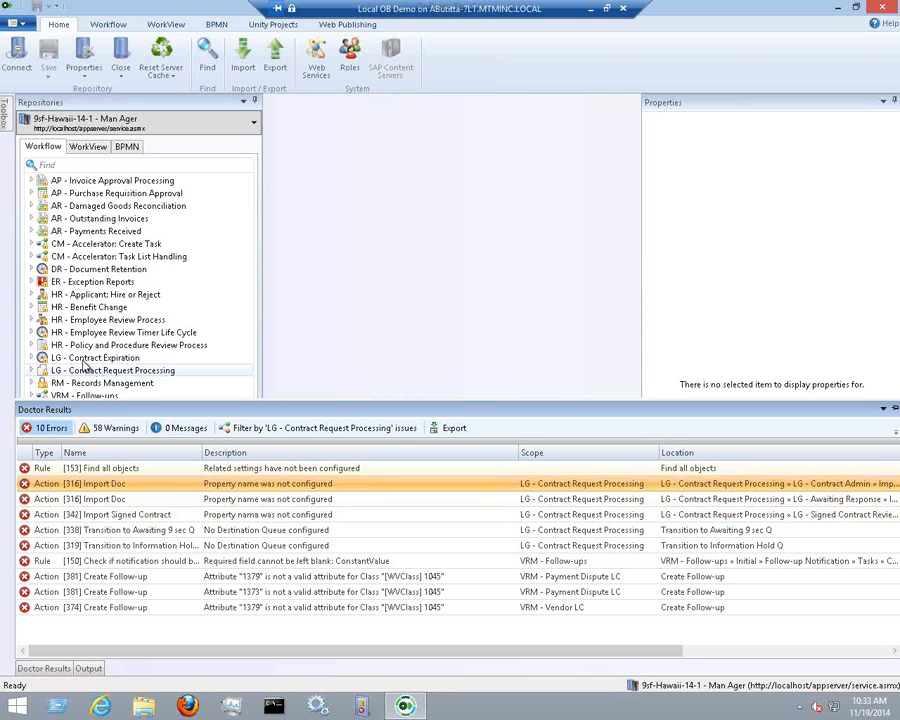
pyautogui.click(73, 295)
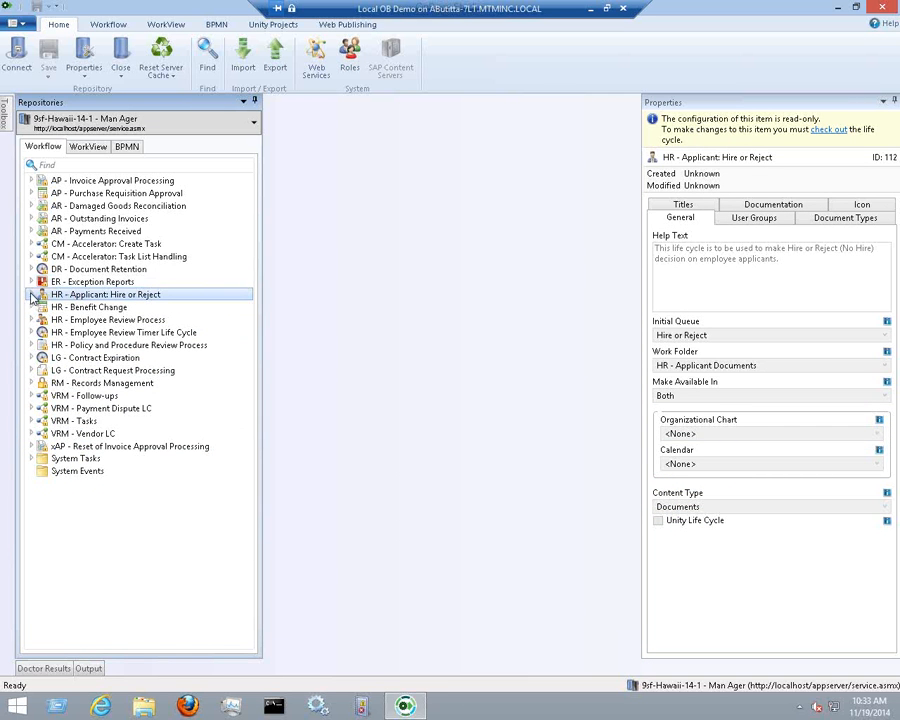
# Expand HR - Applicant: Hire or Reject's queue System Work, then collapse it and the Contract Admin branches
pyautogui.click(31, 295)
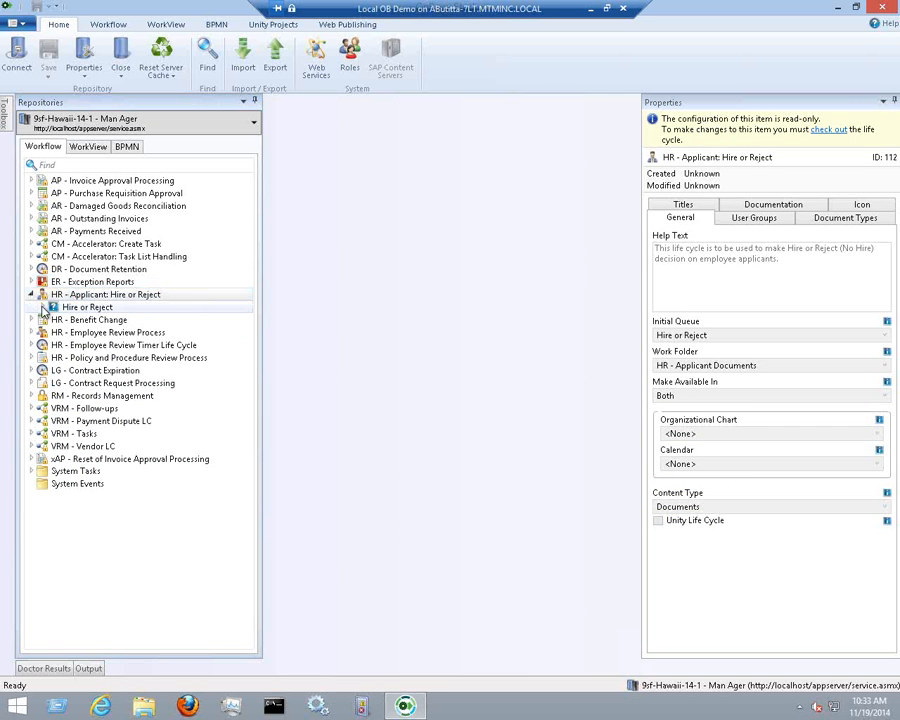
pyautogui.click(42, 308)
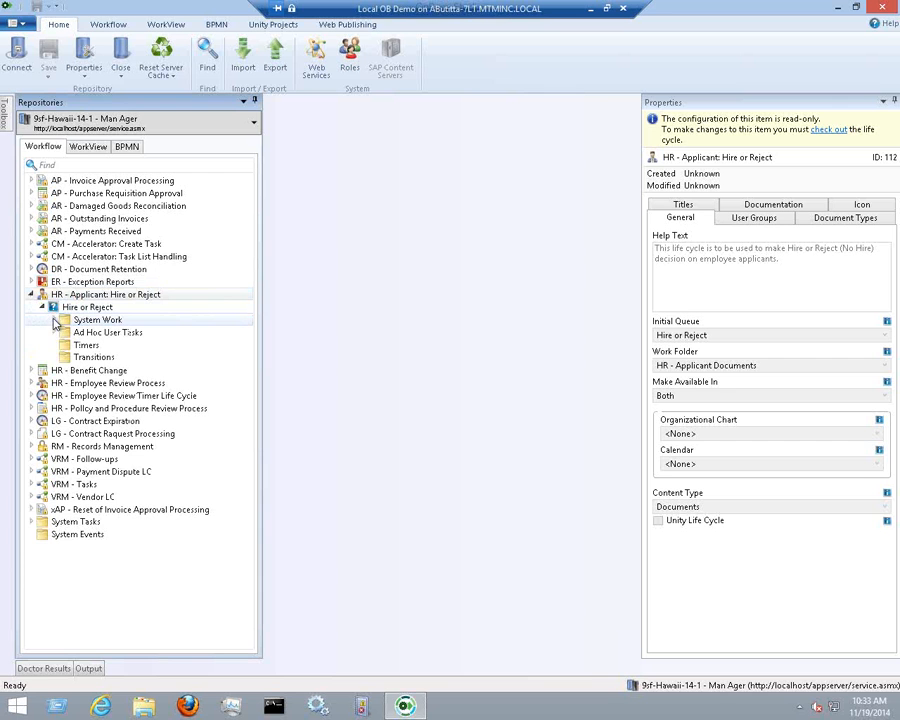
pyautogui.click(54, 320)
pyautogui.click(31, 295)
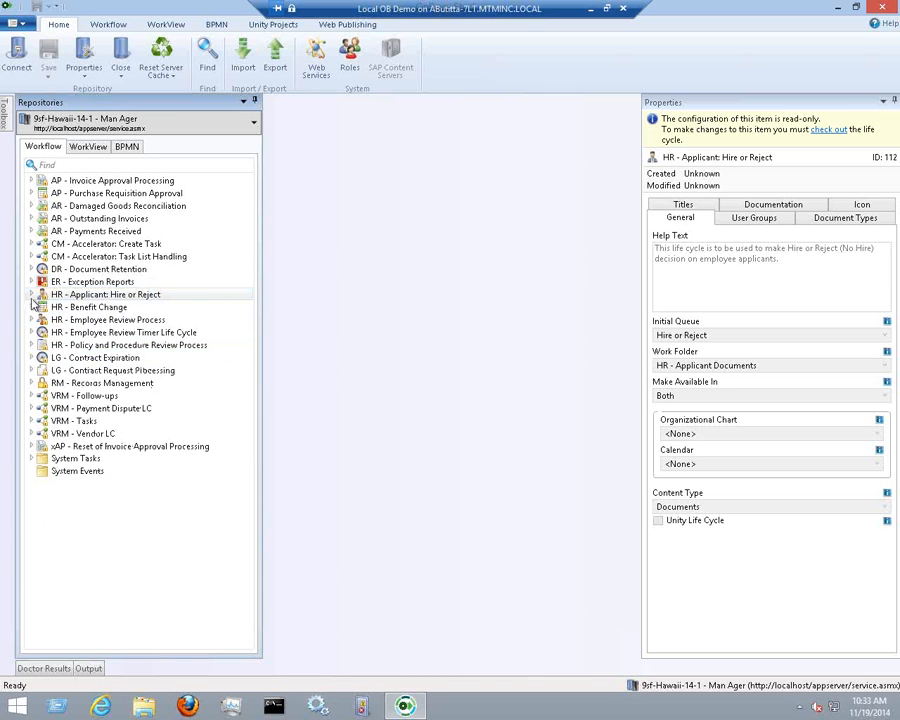
pyautogui.click(32, 371)
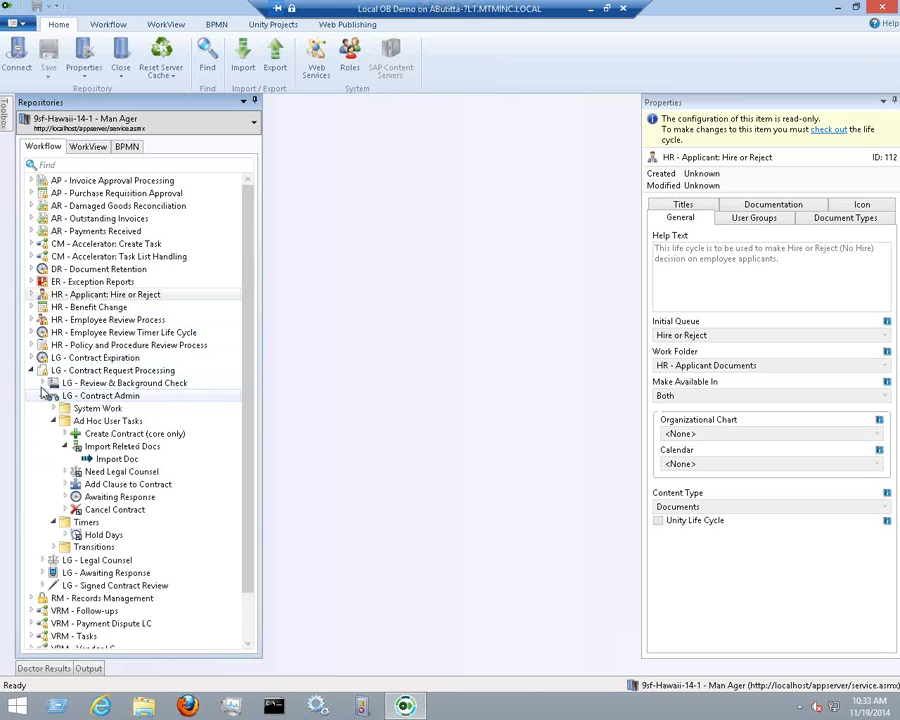
pyautogui.click(42, 396)
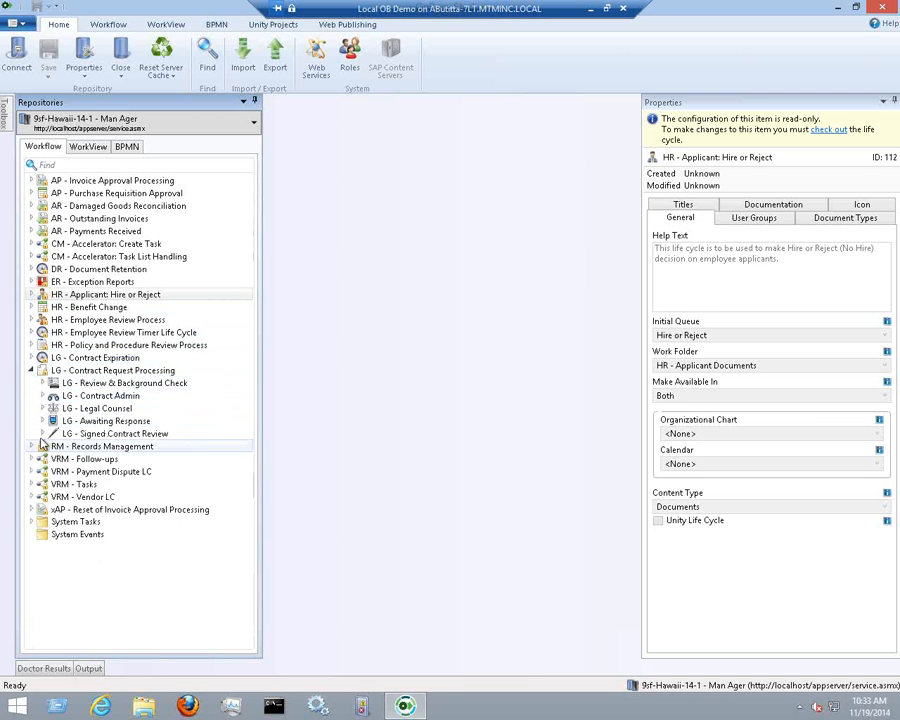
# Reveal Review & Background Check's Employee Name exist? false branch, then show LG - Awaiting Response properties
pyautogui.click(42, 384)
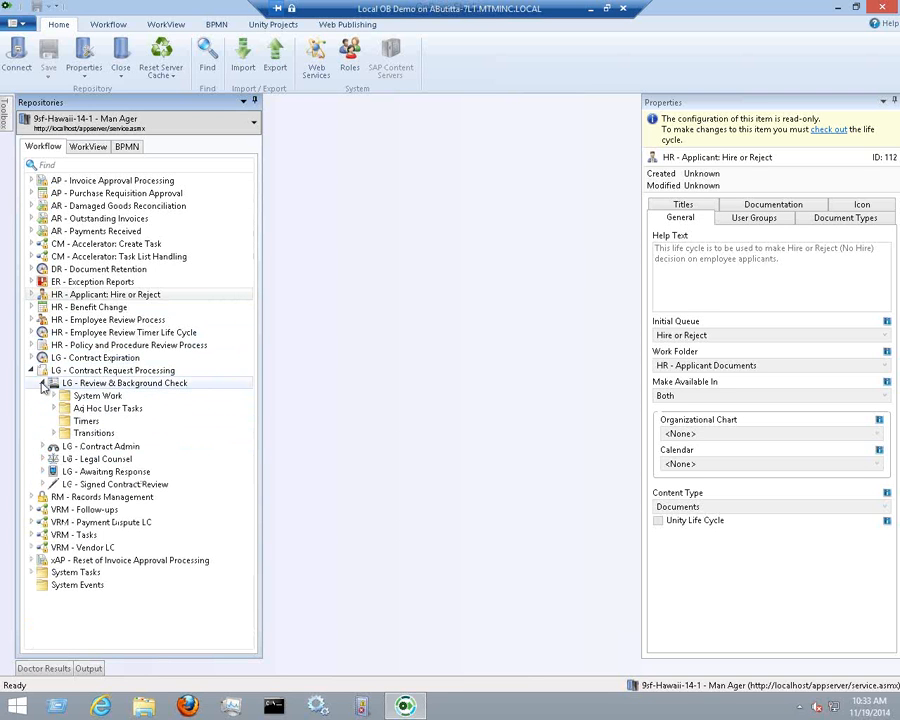
pyautogui.click(54, 396)
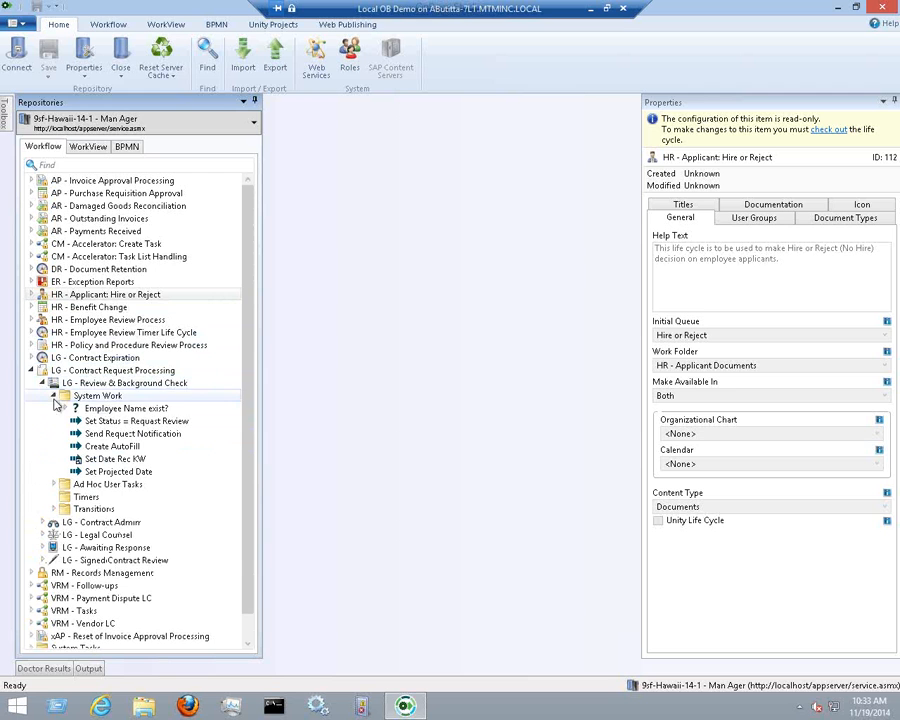
pyautogui.click(66, 409)
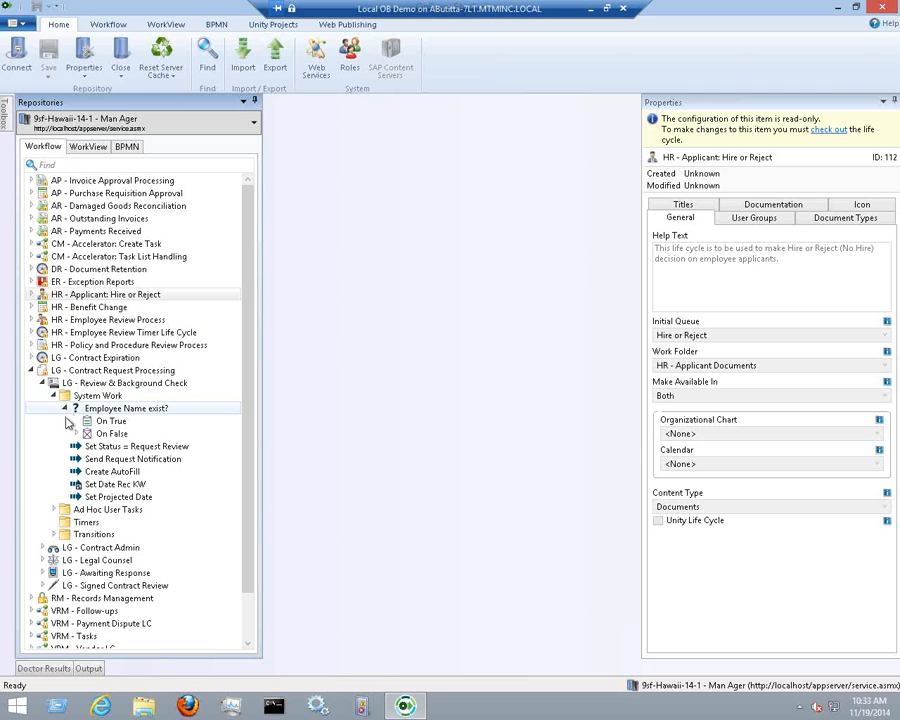
pyautogui.click(76, 434)
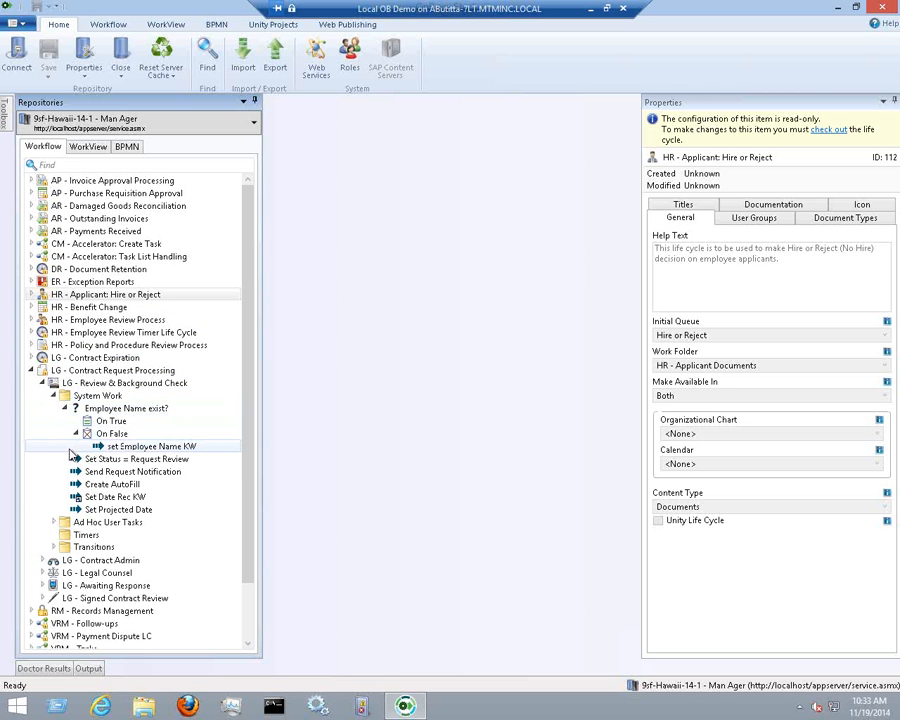
pyautogui.click(43, 384)
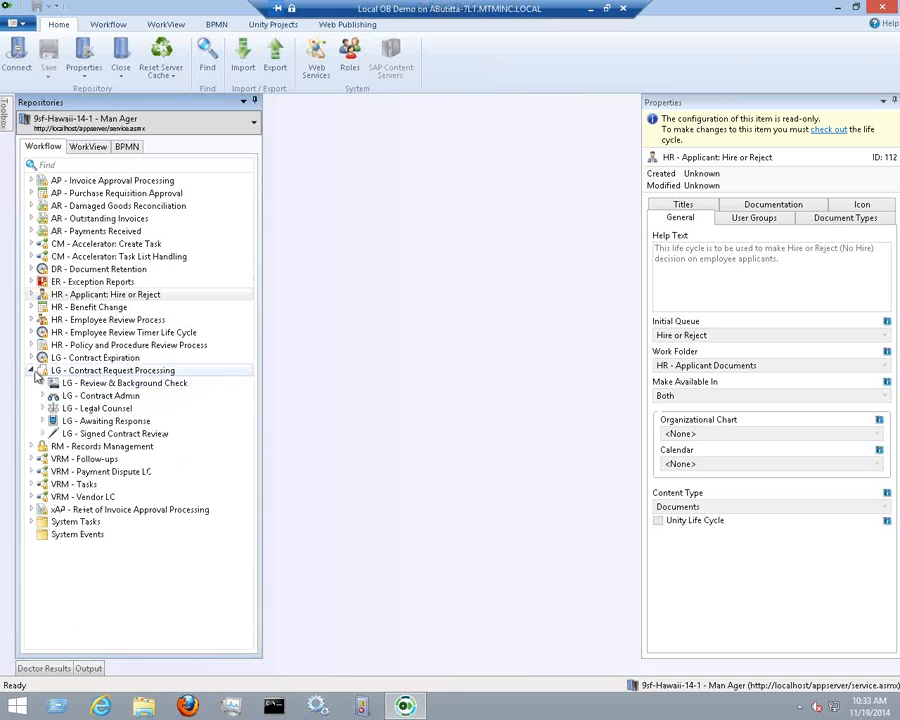
pyautogui.click(75, 424)
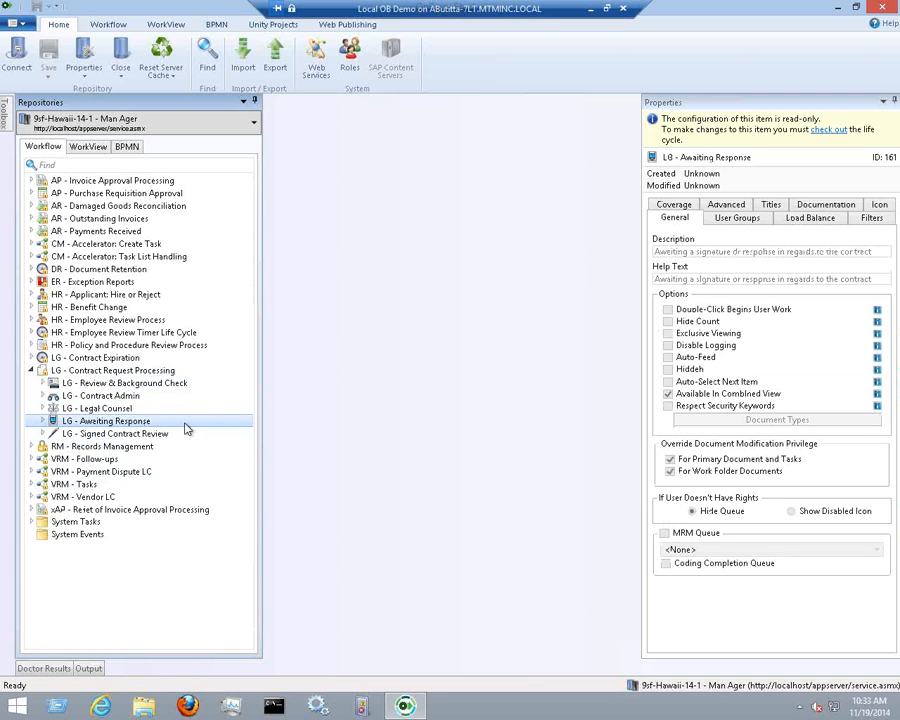
# Expand LG - Awaiting Response and select Hold Days timer's 'Days = 0?' Check Keyword Value rule
pyautogui.doubleClick(87, 423)
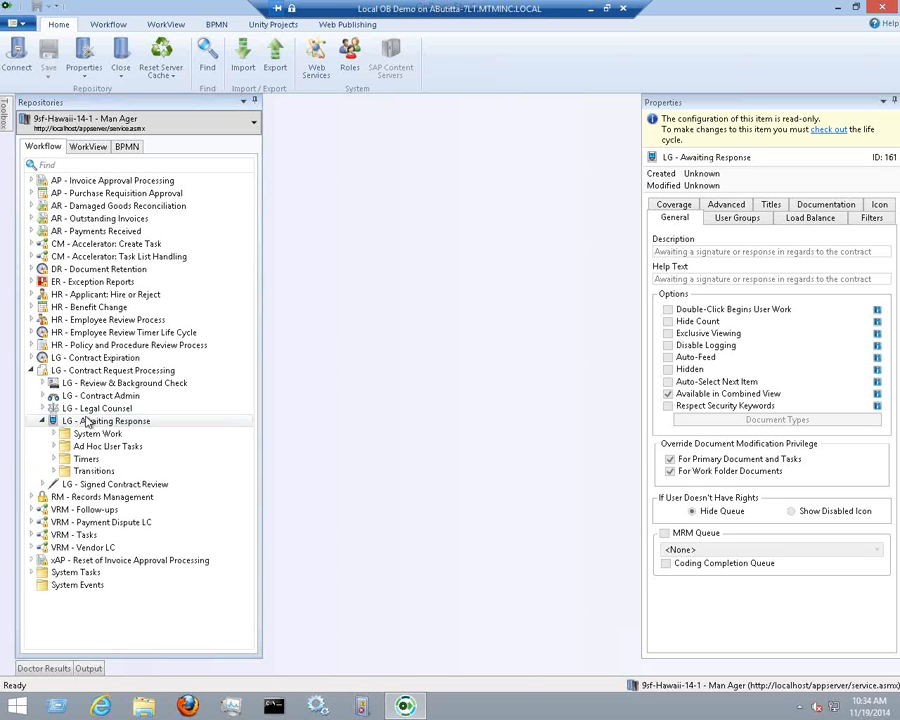
pyautogui.click(167, 423)
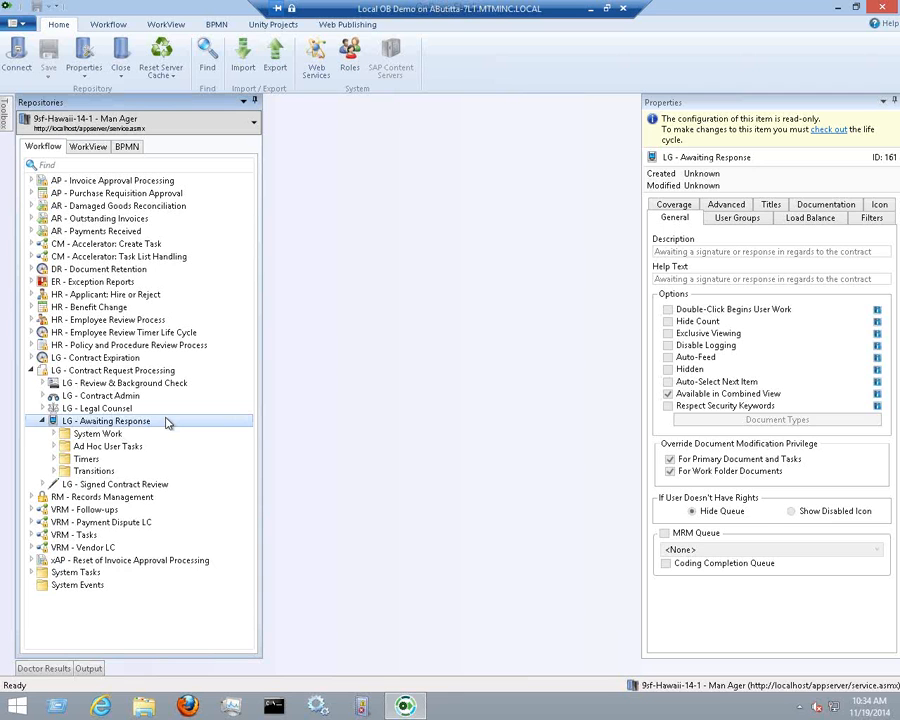
pyautogui.doubleClick(167, 423)
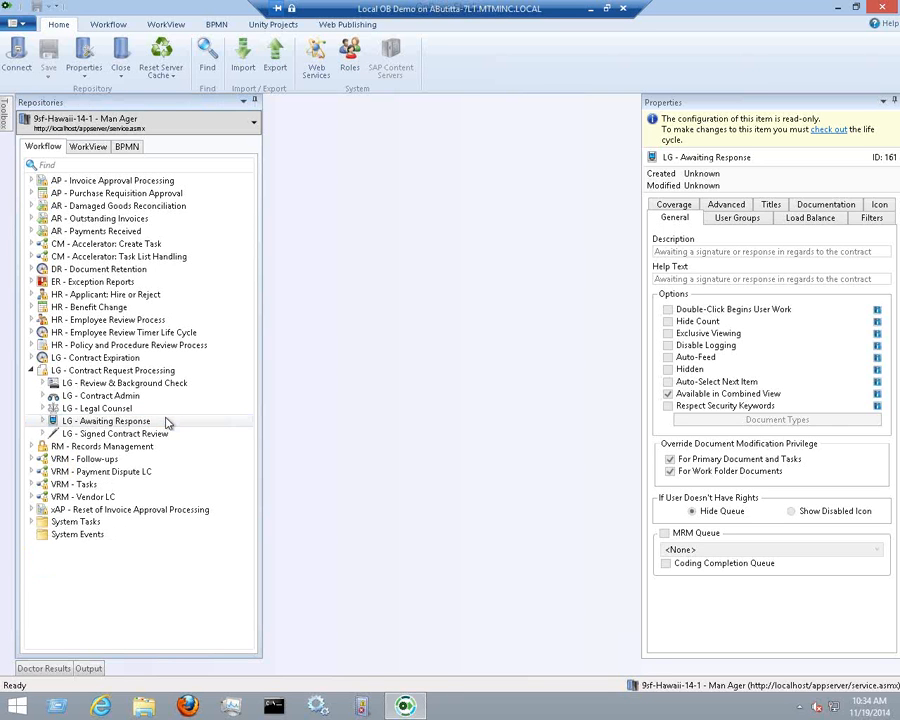
pyautogui.click(163, 425)
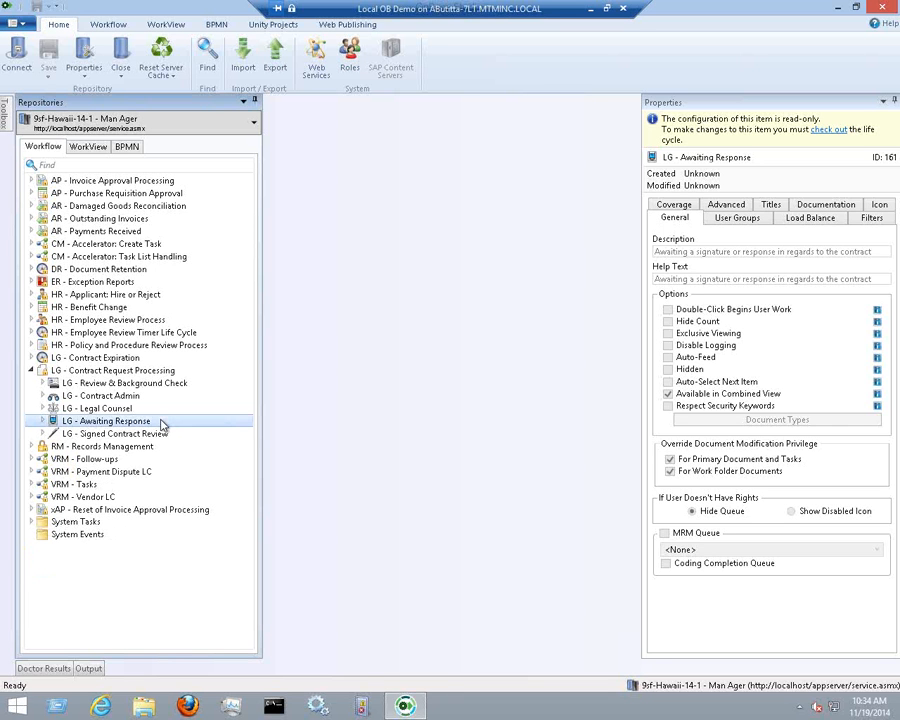
pyautogui.doubleClick(163, 425)
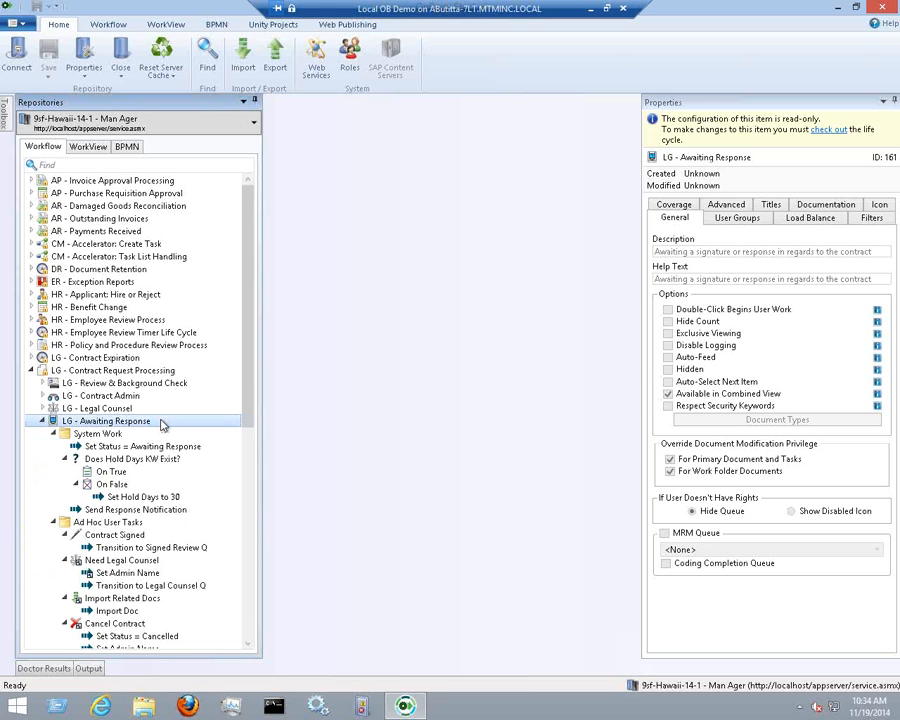
pyautogui.moveTo(250, 362); pyautogui.dragTo(254, 460)
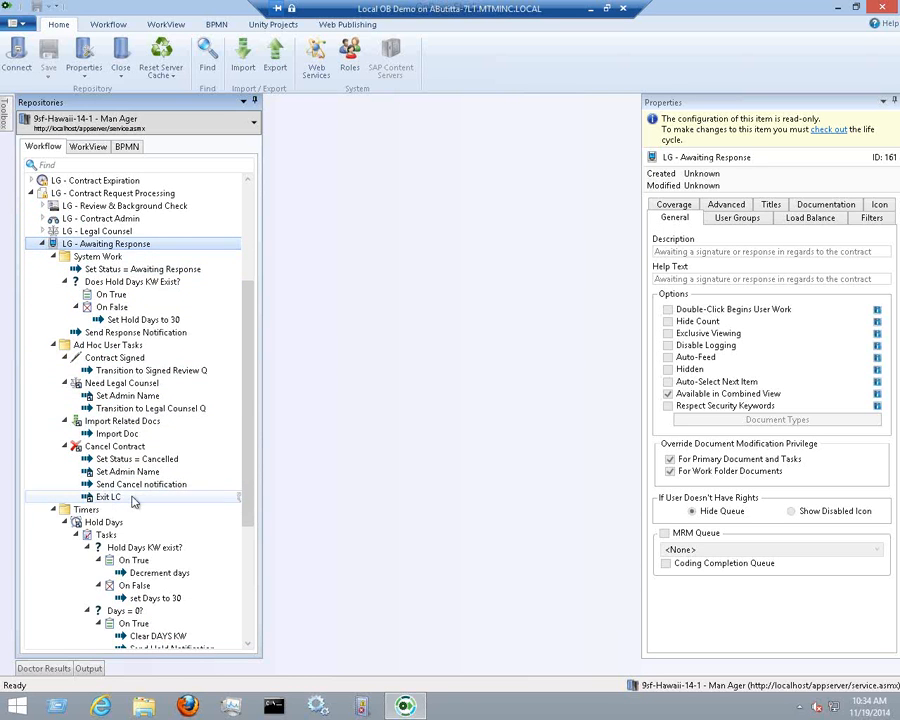
pyautogui.moveTo(246, 397); pyautogui.dragTo(249, 528)
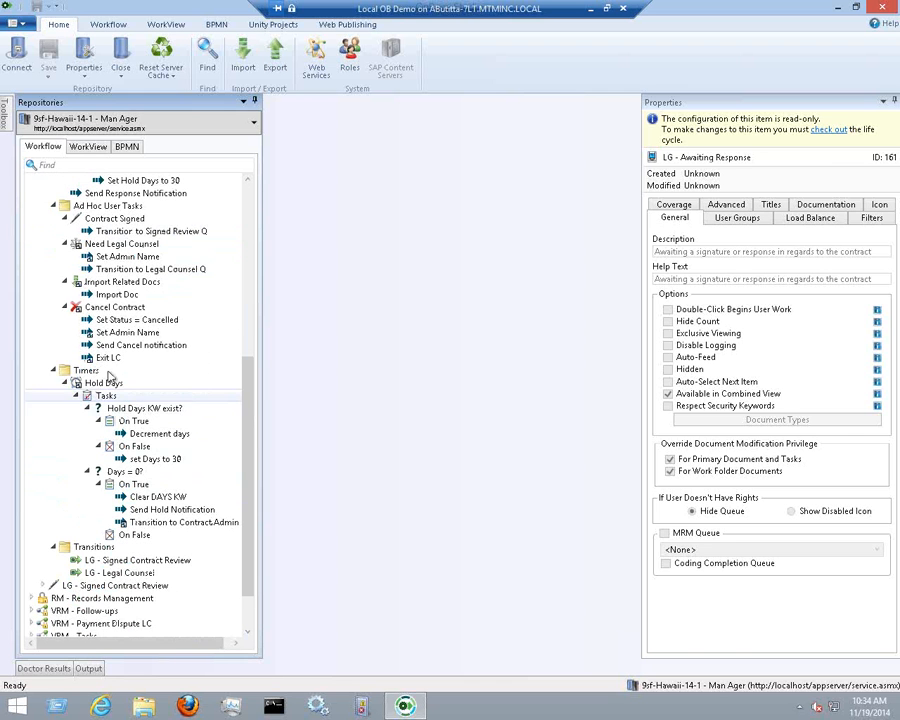
pyautogui.click(120, 472)
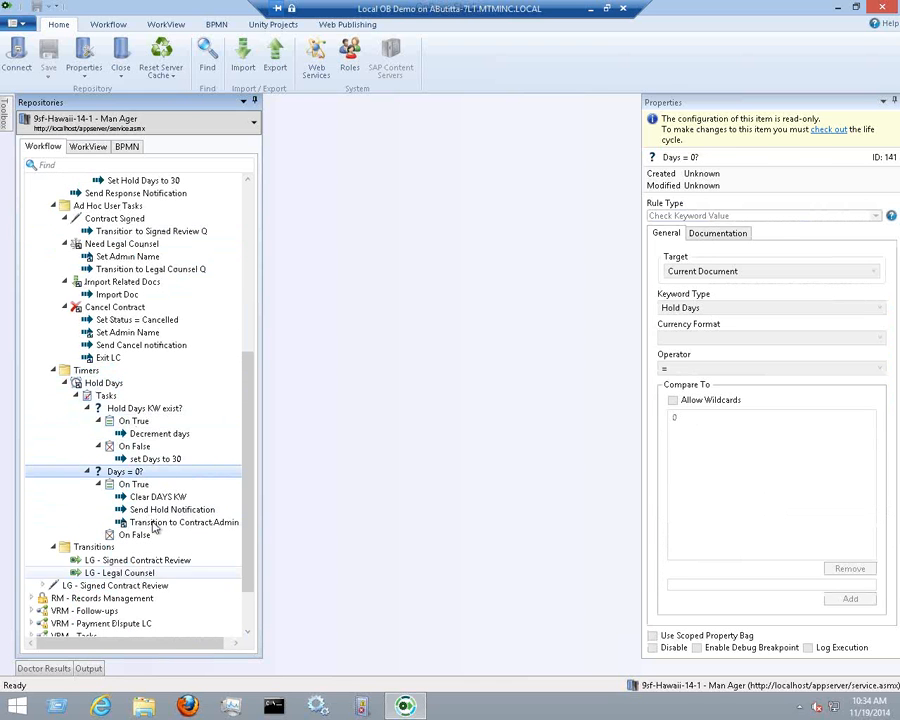
# Inspect Import Doc, Import Related Docs, Set Admin Name and Cancel Contract properties in a wider tree
pyautogui.scroll(4, 249, 340)
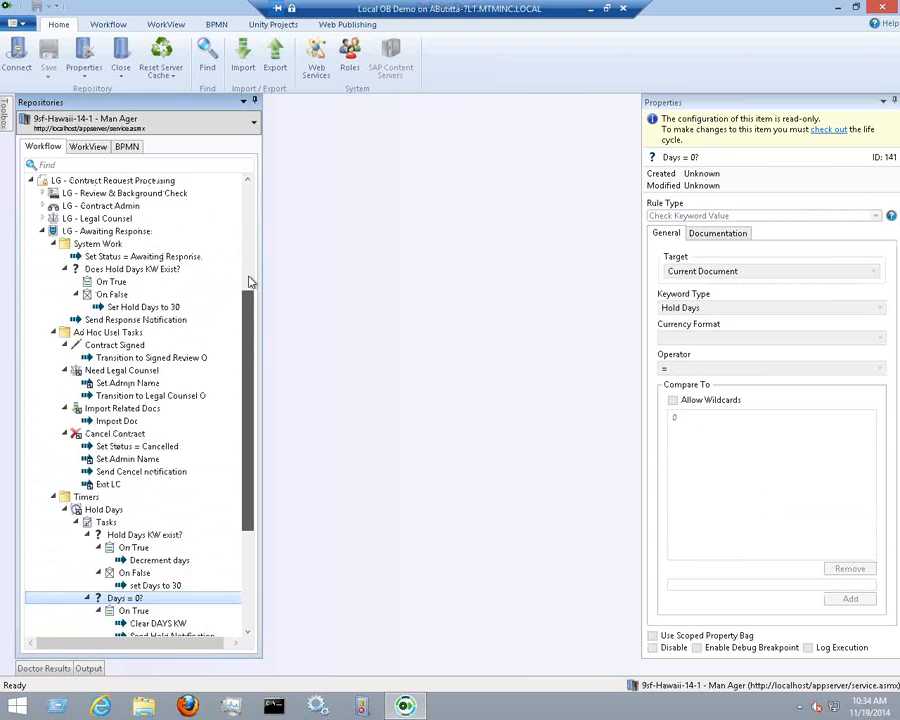
pyautogui.scroll(-2, 253, 322)
pyautogui.click(118, 384)
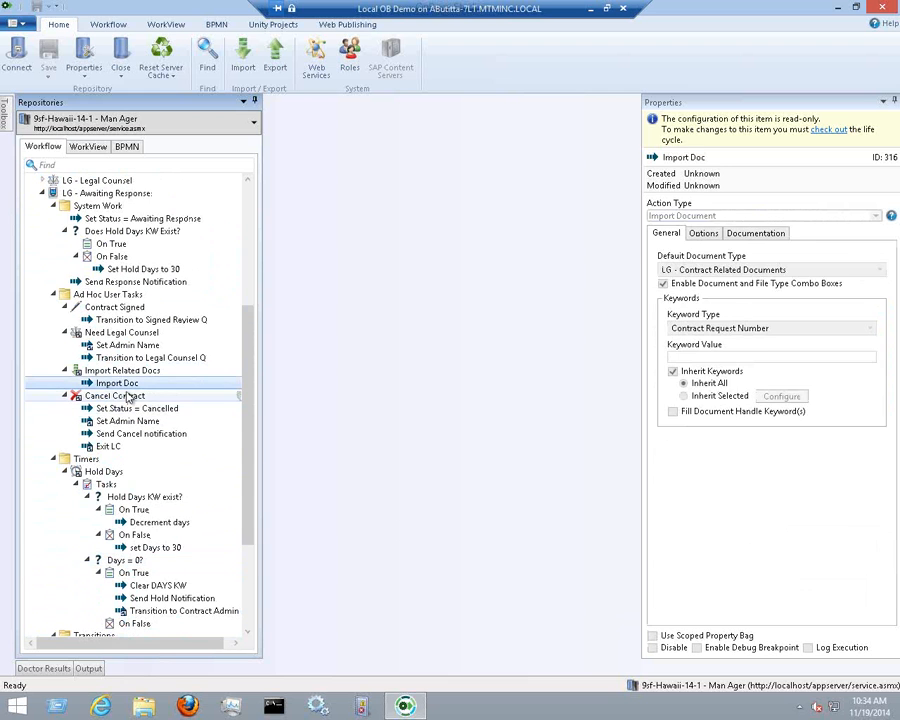
pyautogui.press('Up')
pyautogui.press('Down')
pyautogui.press('Down')
pyautogui.press('Down')
pyautogui.press('Down')
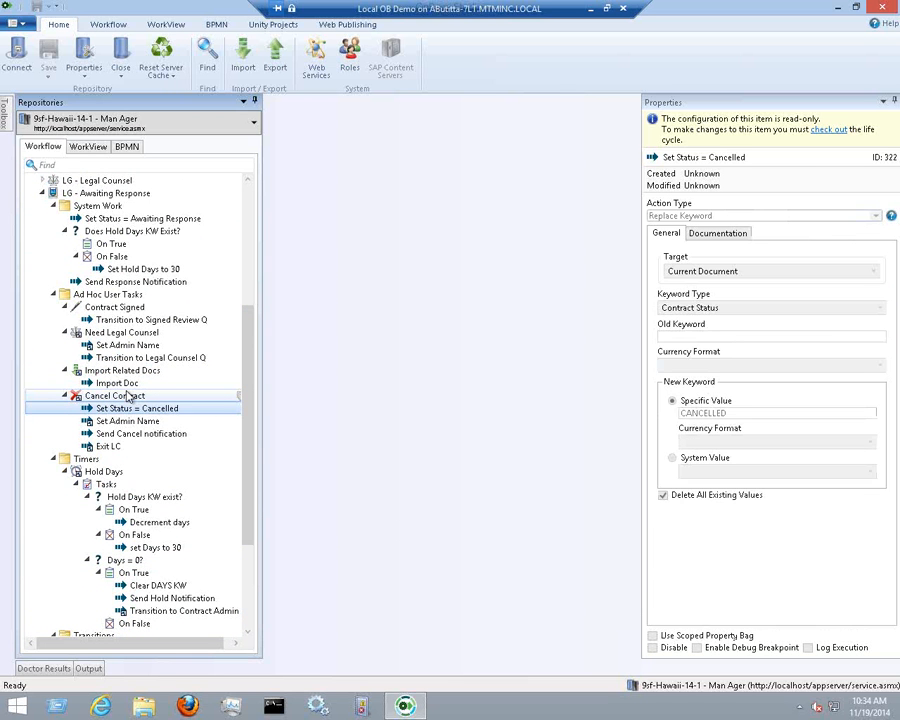
pyautogui.press('Down')
pyautogui.press('Down')
pyautogui.press('Up')
pyautogui.press('Up')
pyautogui.press('Up')
pyautogui.press('Up')
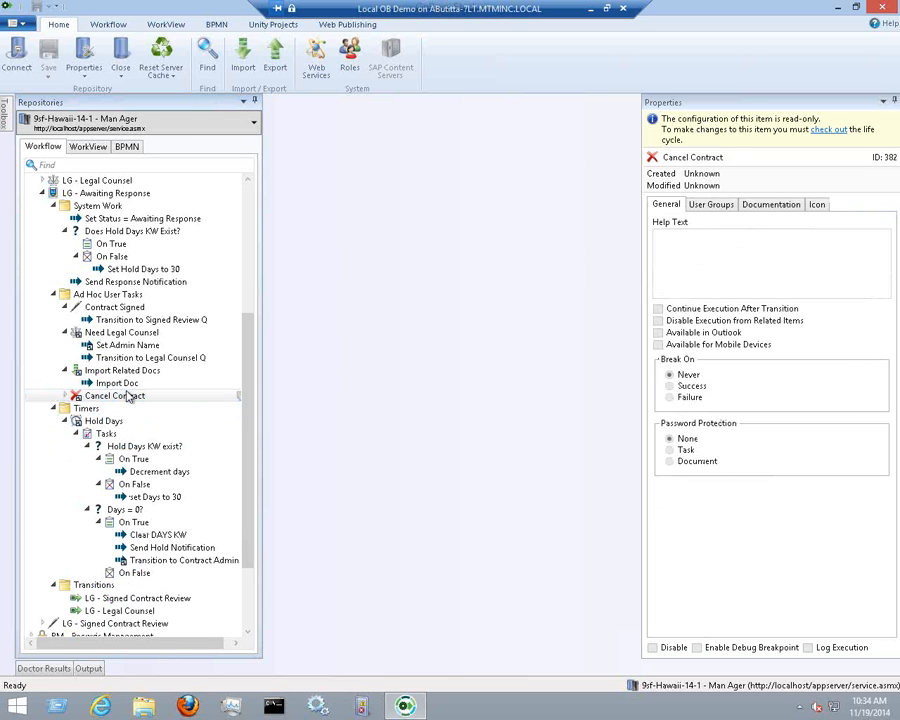
pyautogui.click(78, 397)
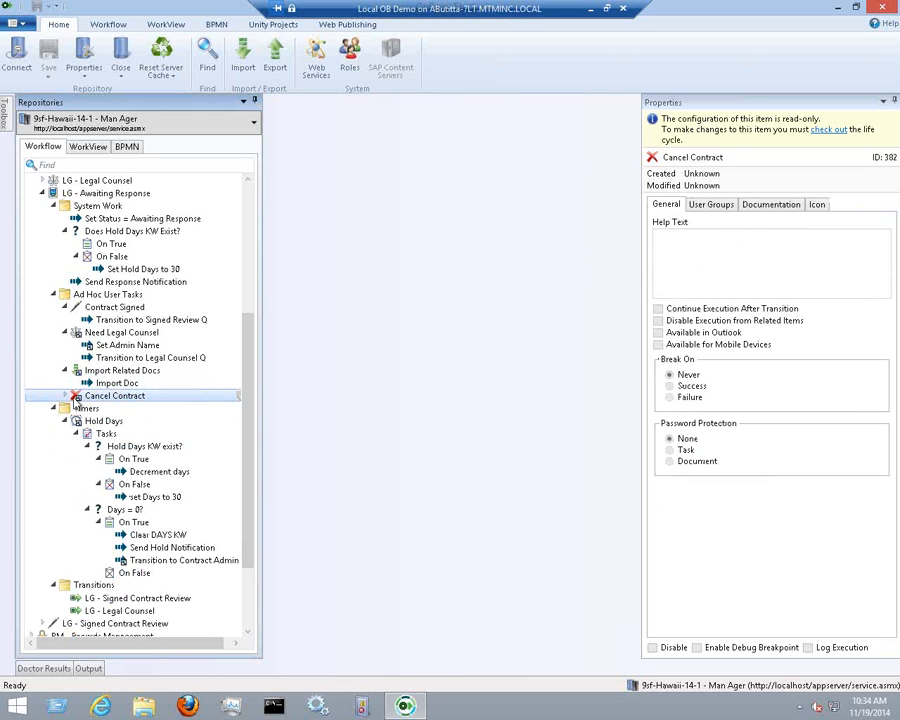
pyautogui.doubleClick(82, 398)
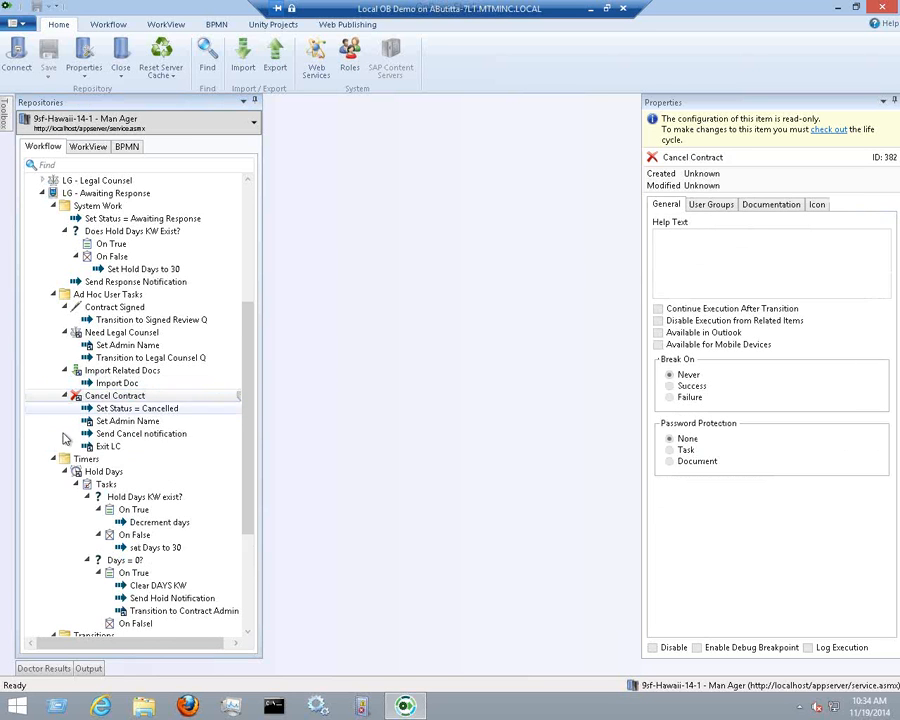
pyautogui.click(84, 372)
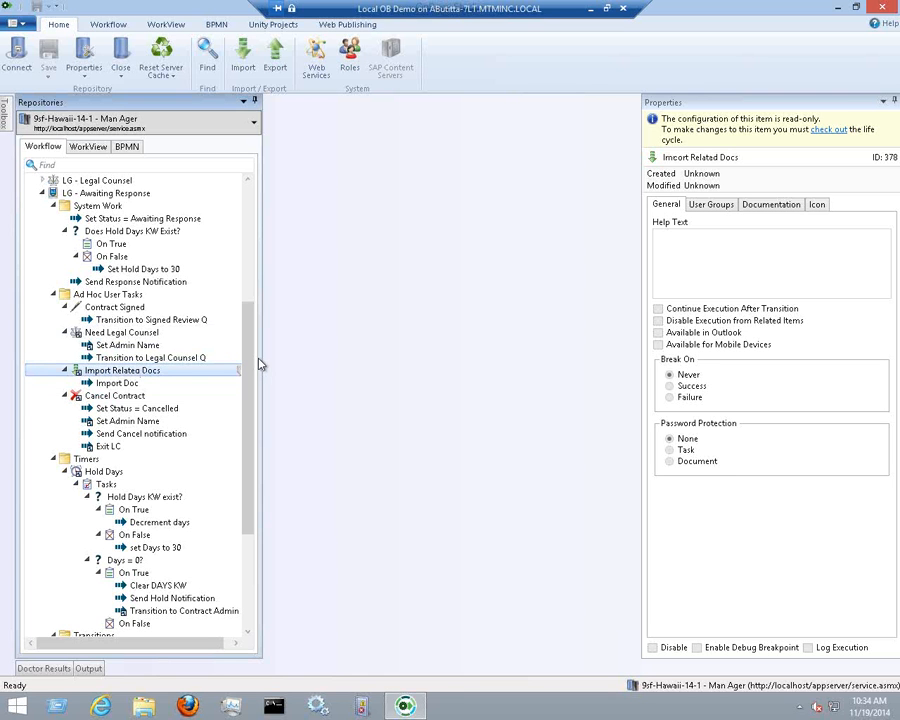
pyautogui.moveTo(263, 354); pyautogui.dragTo(290, 354)
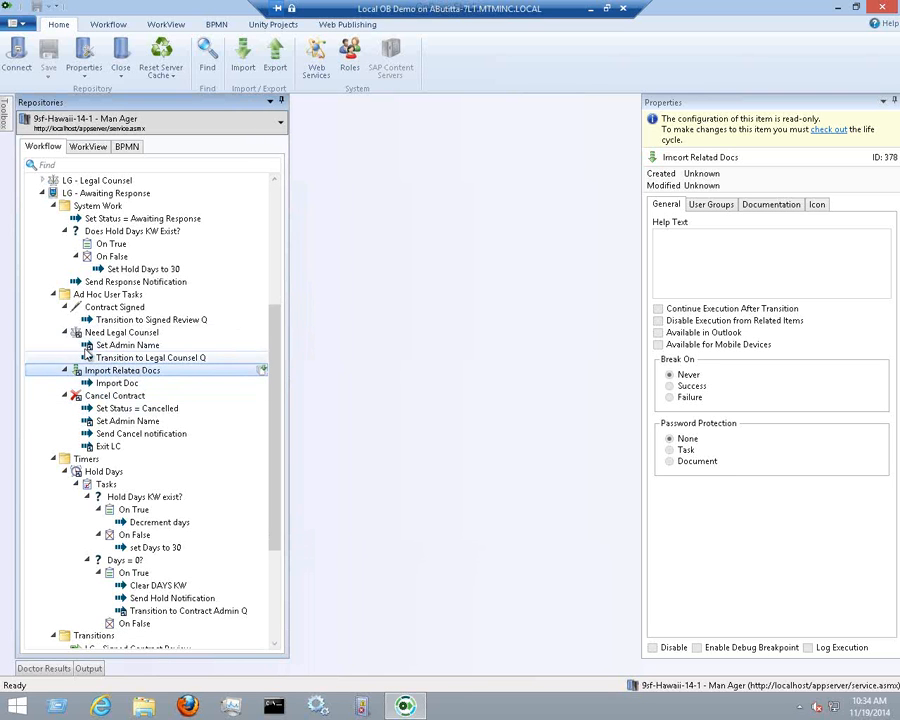
pyautogui.click(100, 345)
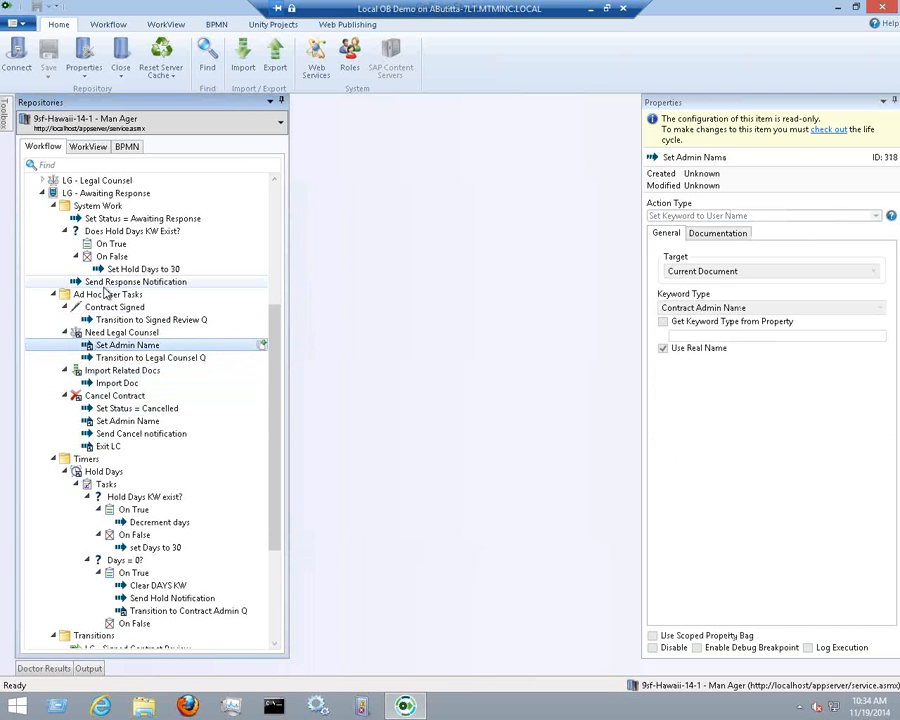
# Collapse LG - Awaiting Response, scroll the expanded LG - Contract Request Processing branch, then collapse it
pyautogui.click(55, 195)
pyautogui.doubleClick(55, 195)
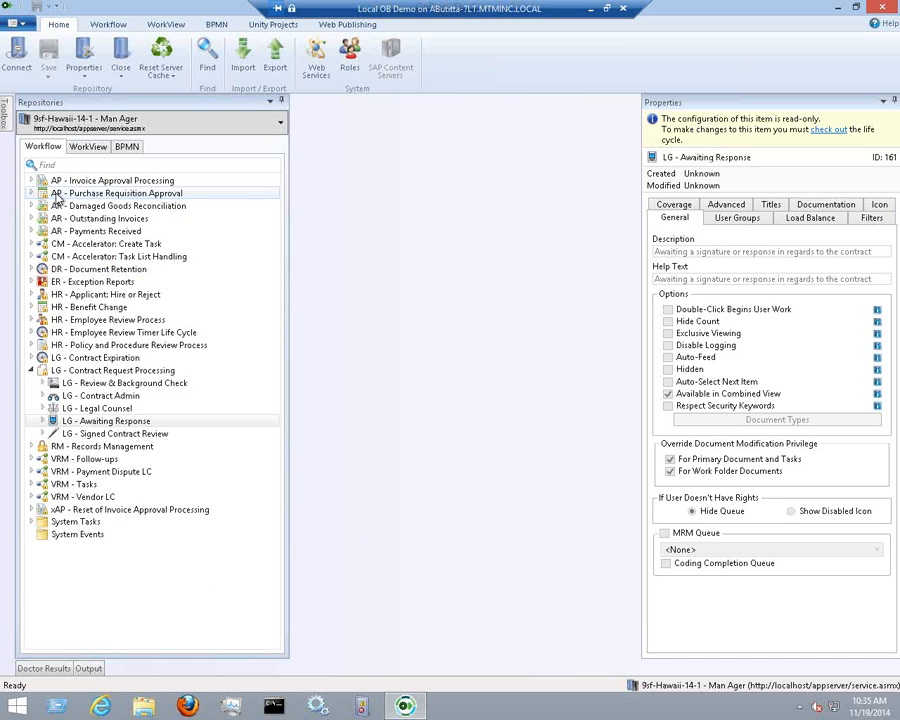
pyautogui.click(44, 371)
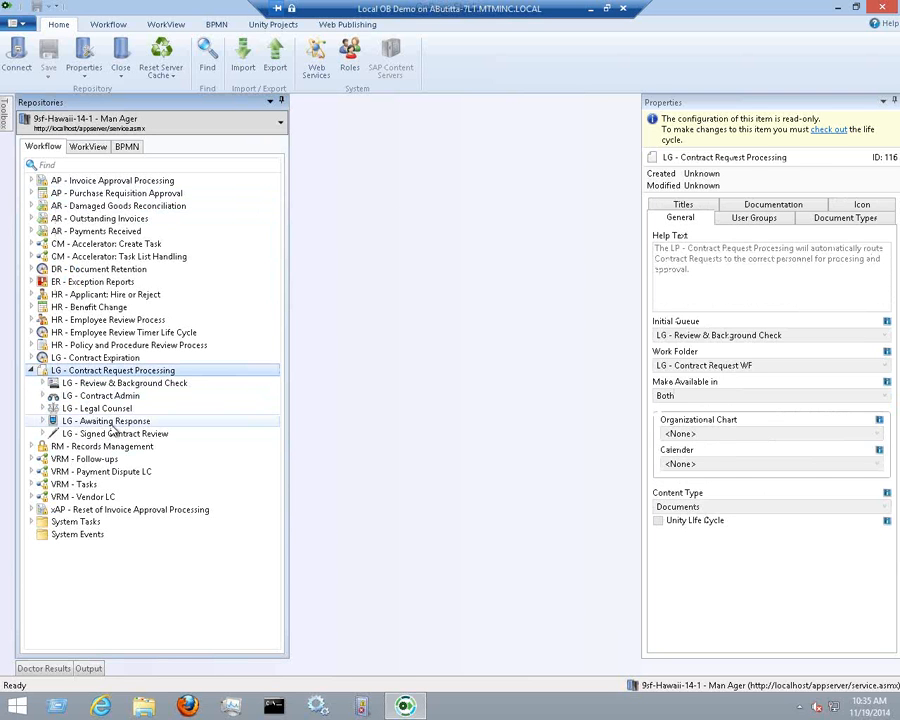
pyautogui.press('Down')
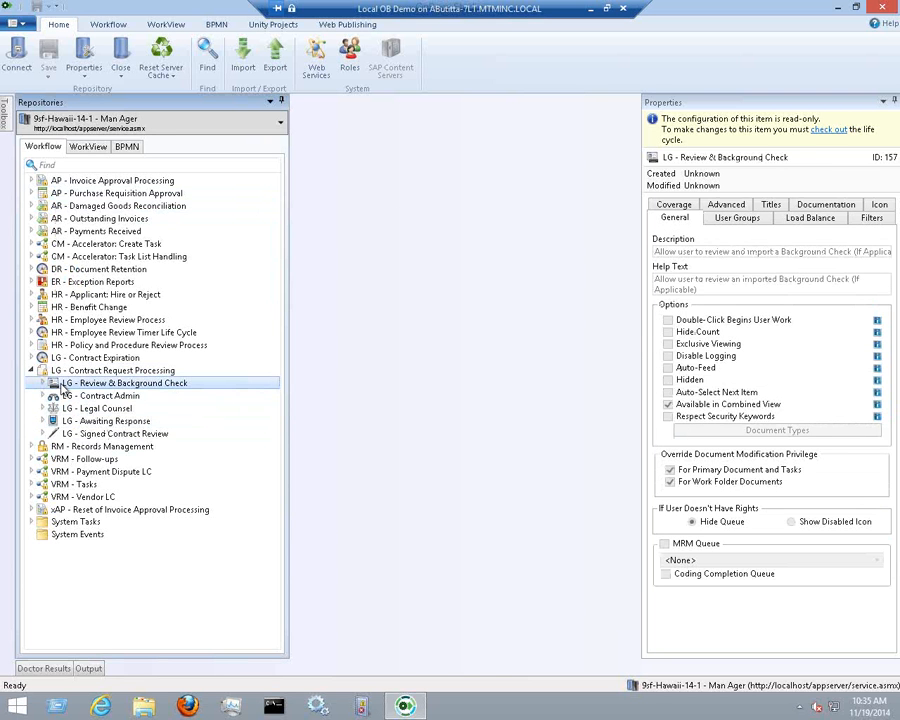
pyautogui.click(45, 372)
pyautogui.doubleClick(45, 371)
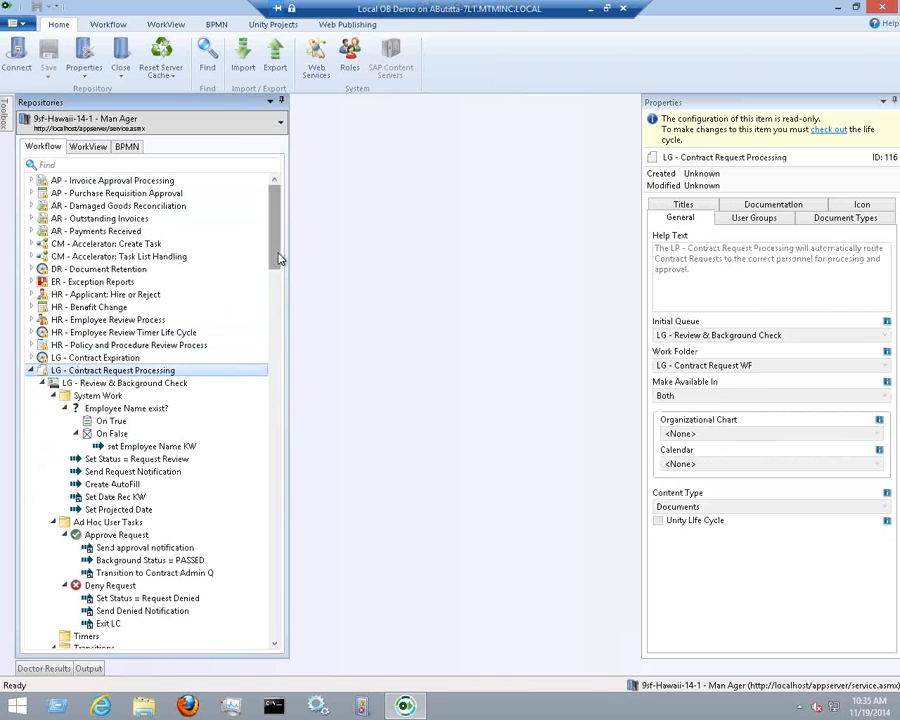
pyautogui.scroll(-15, 276, 300)
pyautogui.scroll(-18, 276, 378)
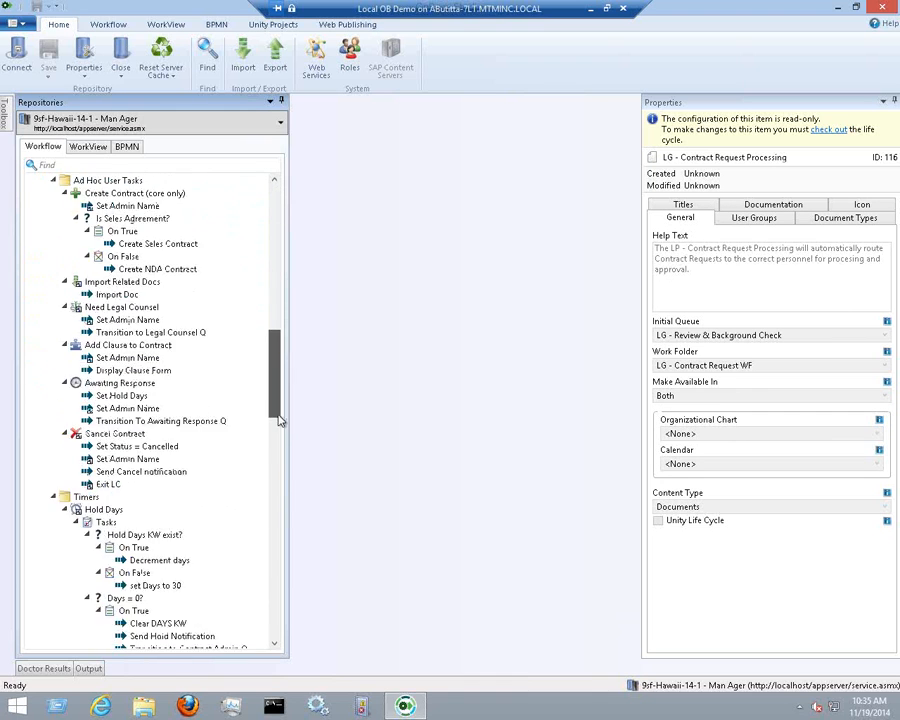
pyautogui.scroll(20, 283, 484)
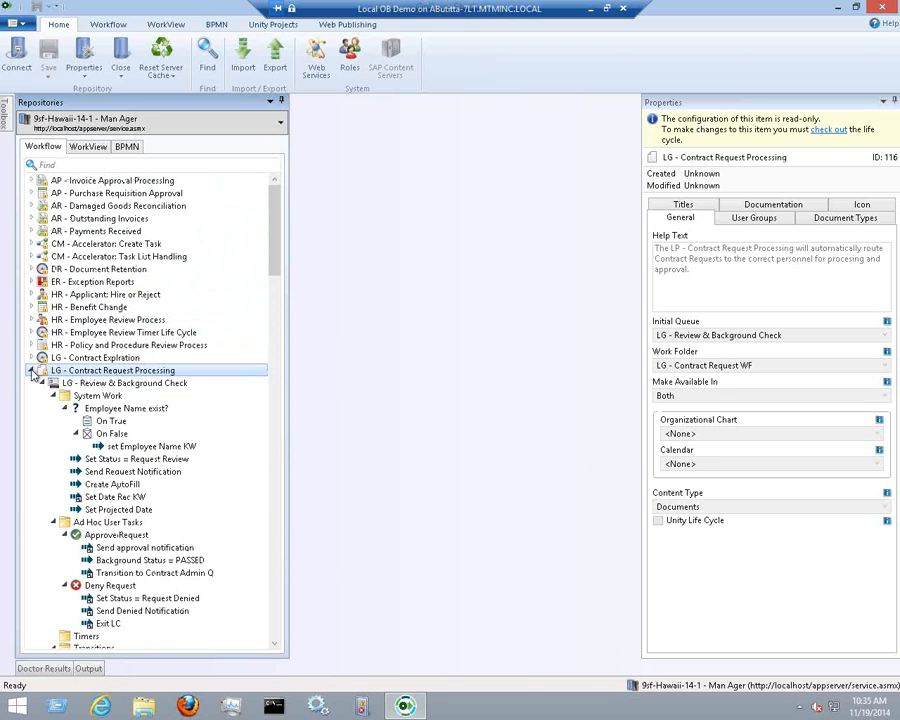
pyautogui.click(31, 370)
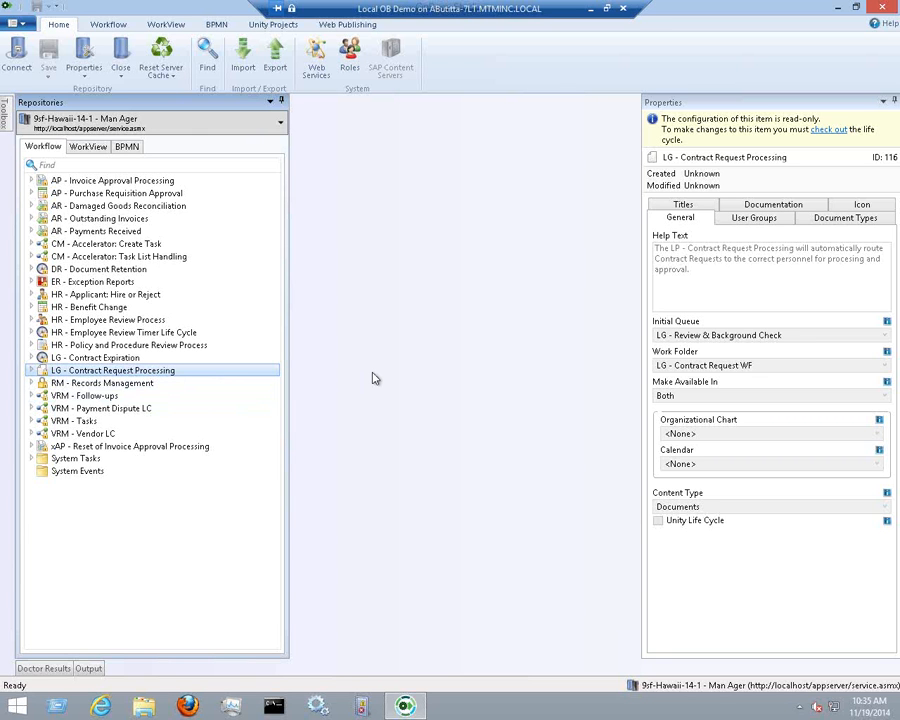
pyautogui.press('alt')
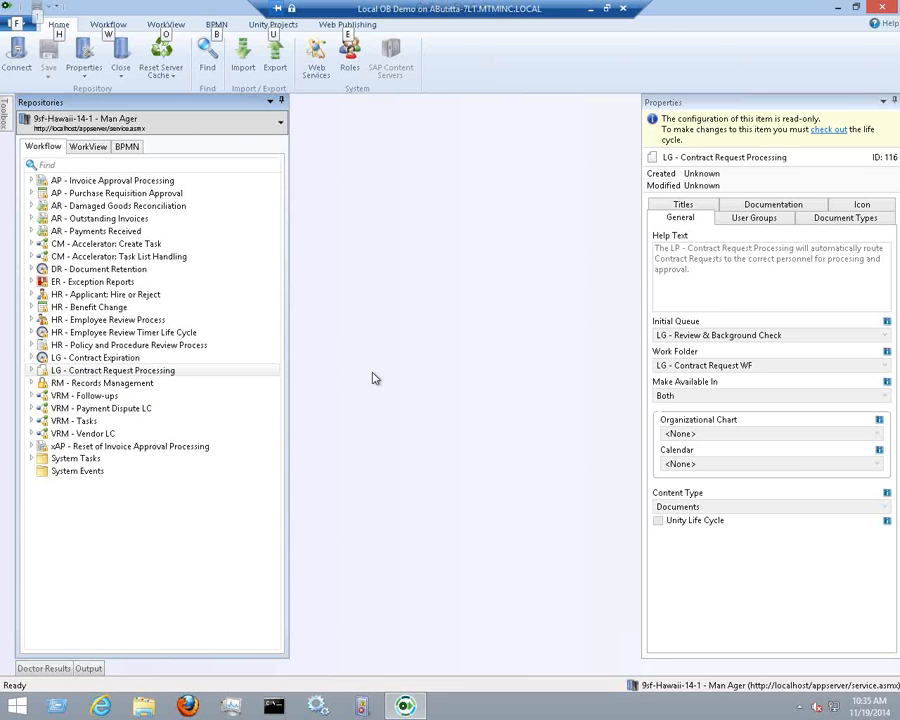
pyautogui.press('w')
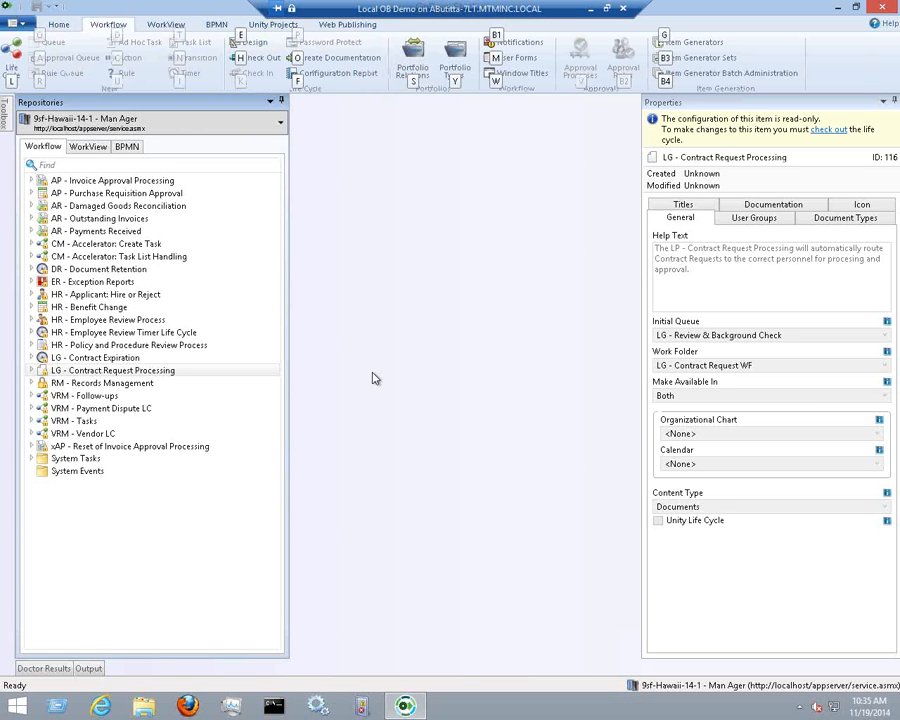
pyautogui.press('Escape')
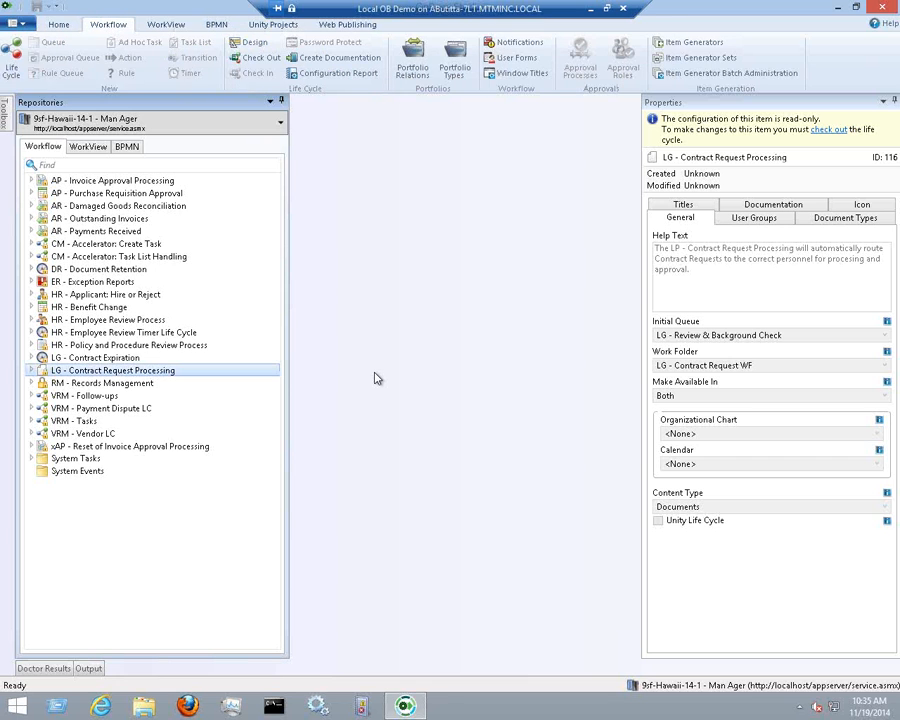
pyautogui.click(58, 24)
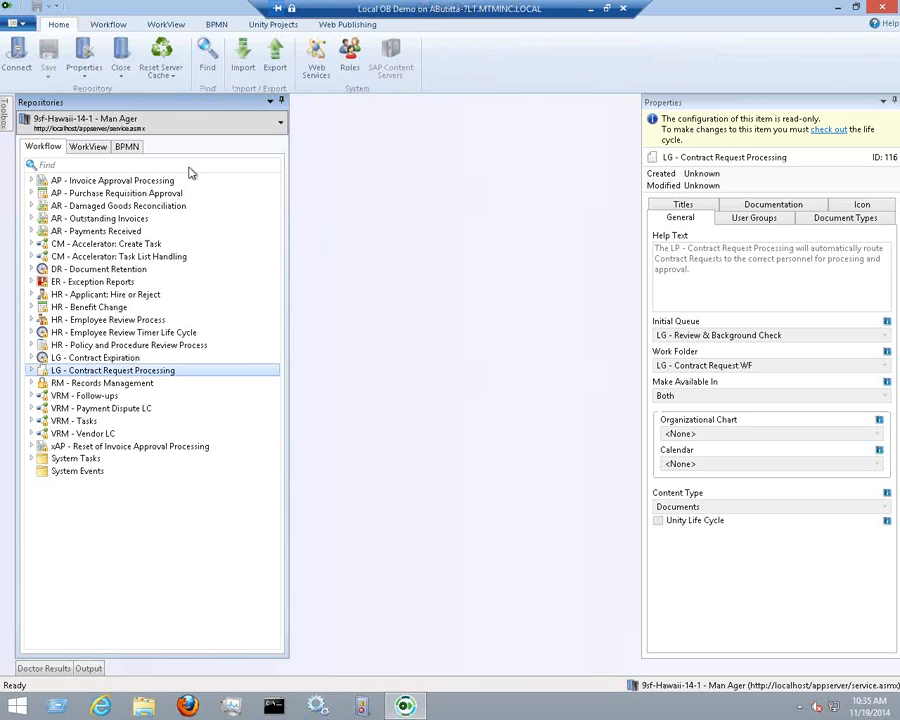
pyautogui.press('alt')
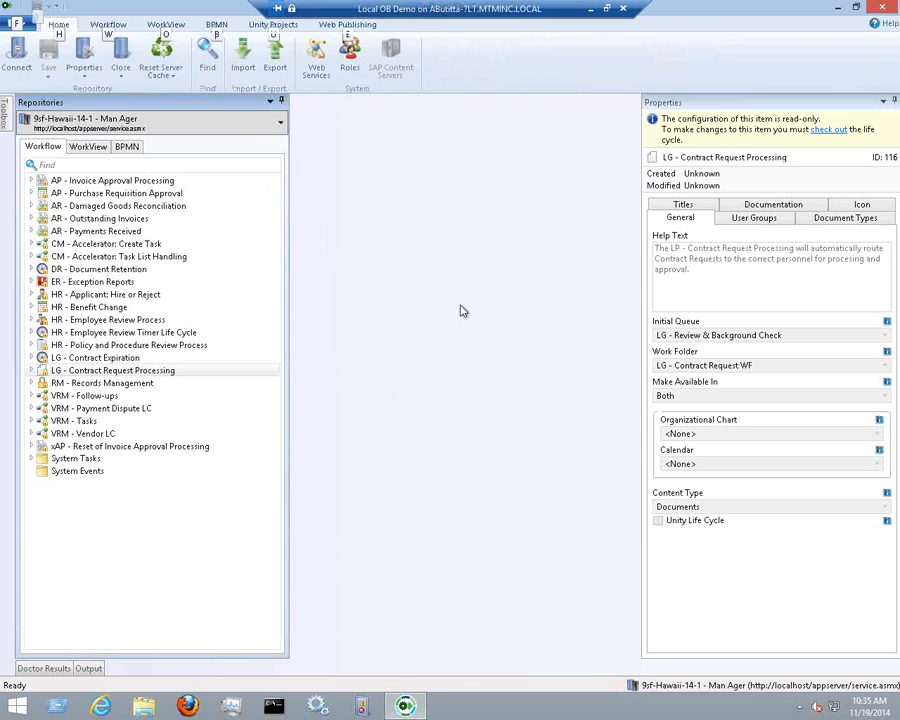
pyautogui.press('w')
pyautogui.press('o')
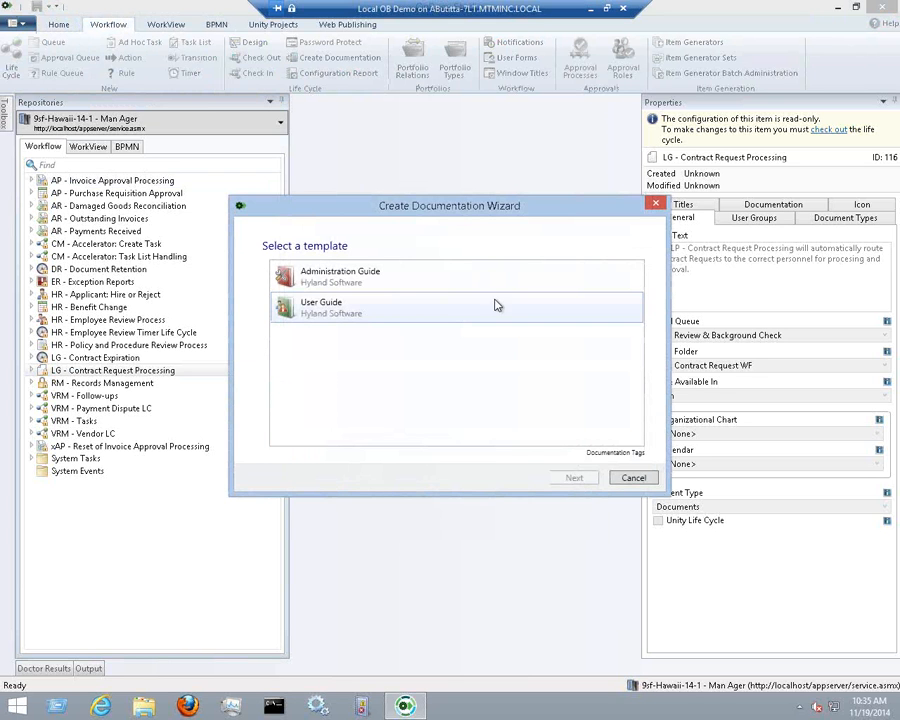
pyautogui.click(634, 478)
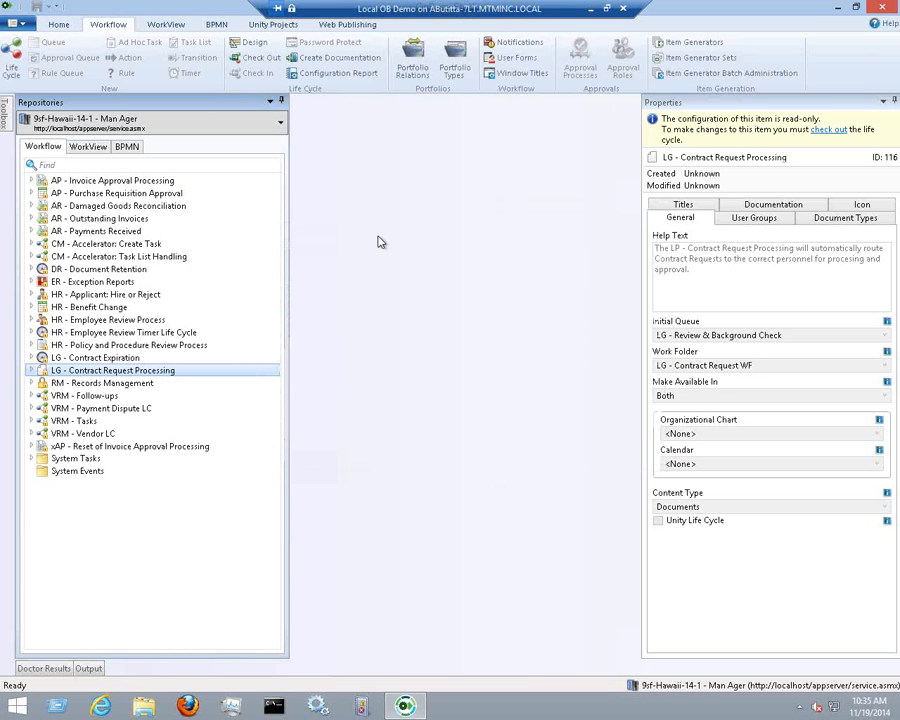
# Return to the Home ribbon tab's commands
pyautogui.click(58, 25)
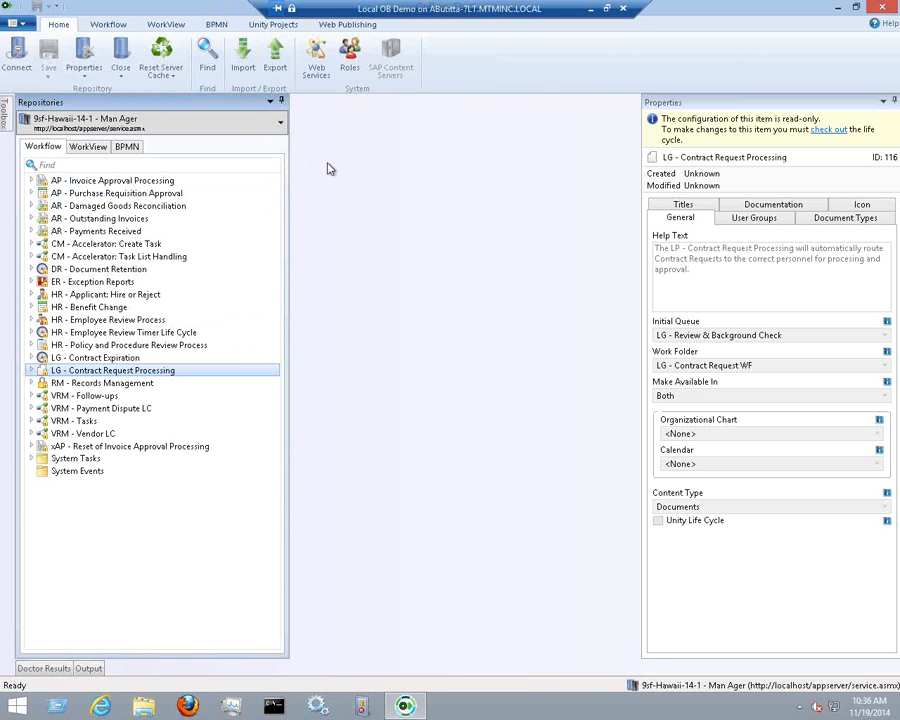
# Start an import using NAV Documentation Workflow.expk from the Desktop as the package file
pyautogui.click(246, 75)
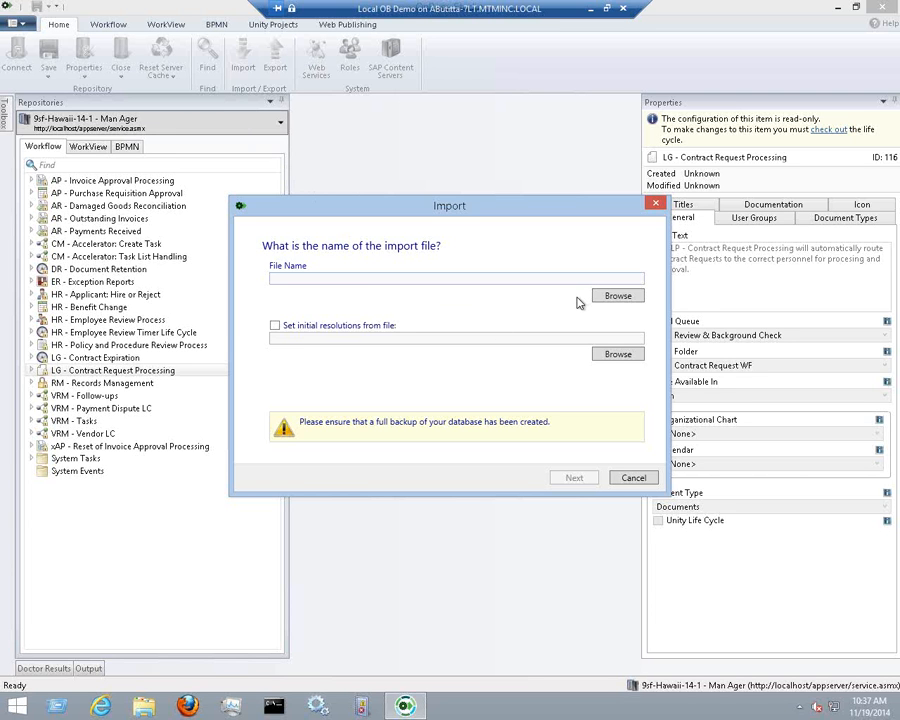
pyautogui.click(640, 298)
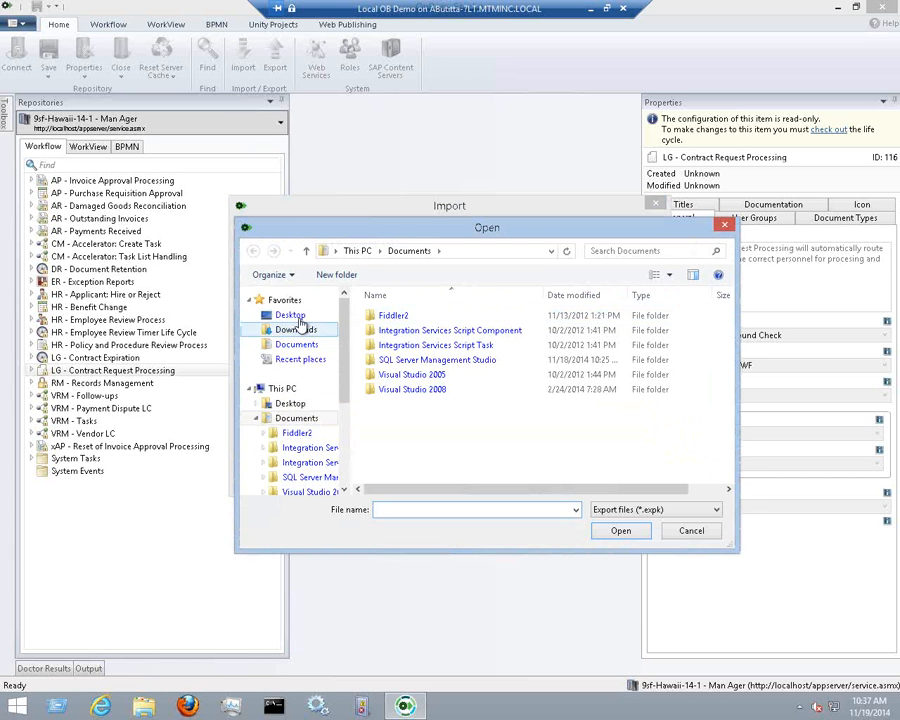
pyautogui.click(292, 316)
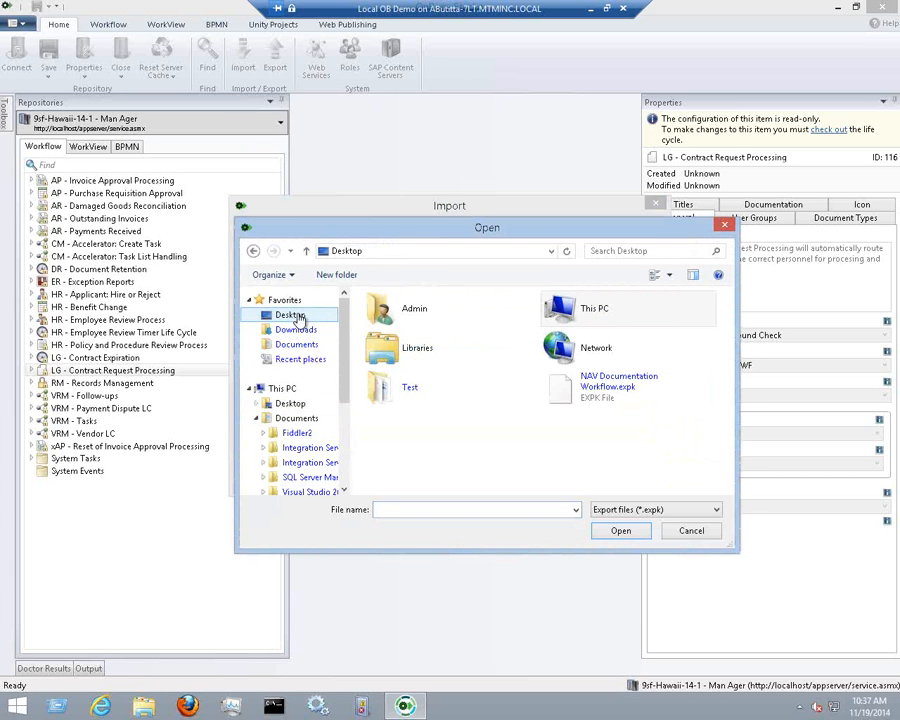
pyautogui.click(563, 402)
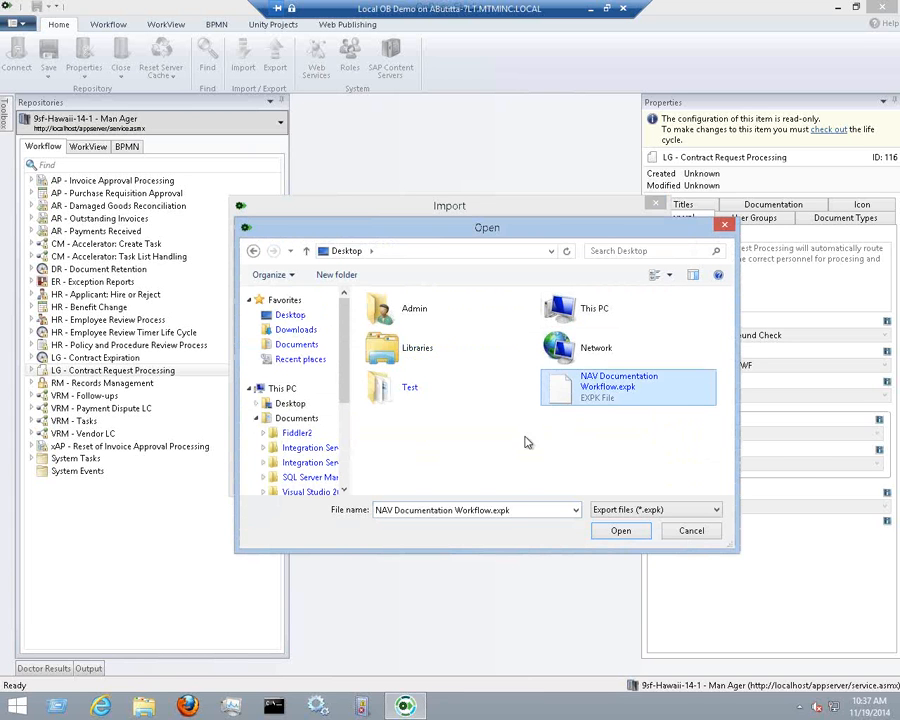
pyautogui.click(644, 535)
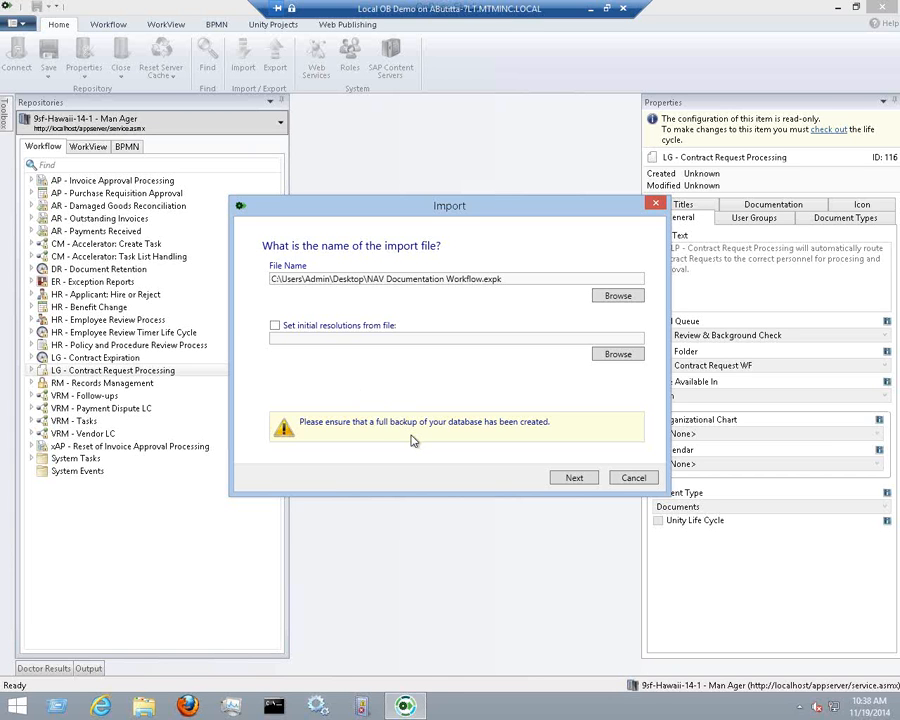
# Advance to the item tree, browse NAV - Document Review's categories, and open Life Cycles resolution
pyautogui.click(574, 478)
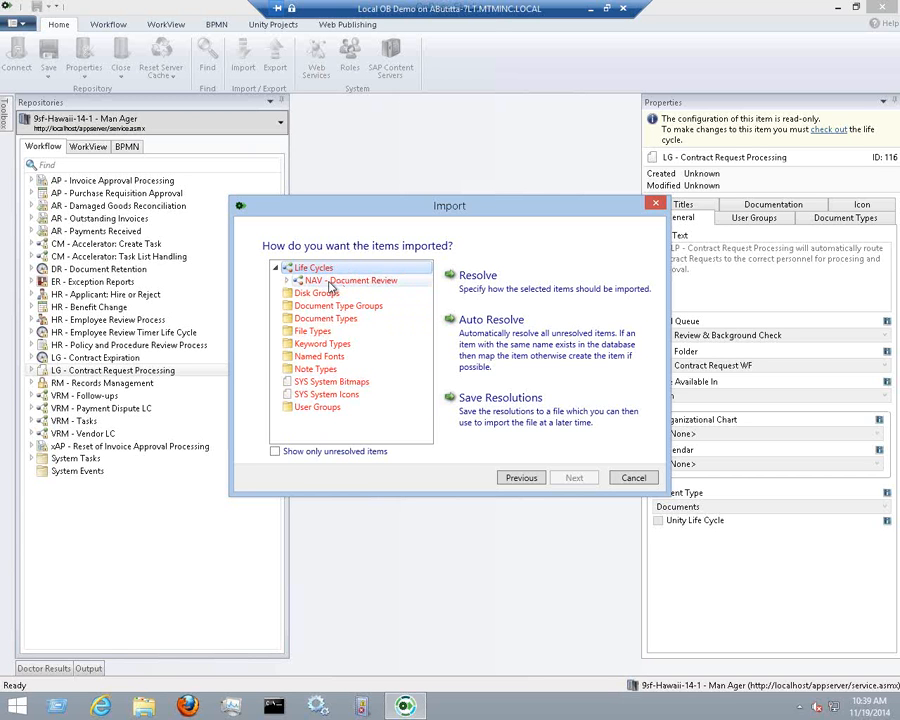
pyautogui.click(288, 281)
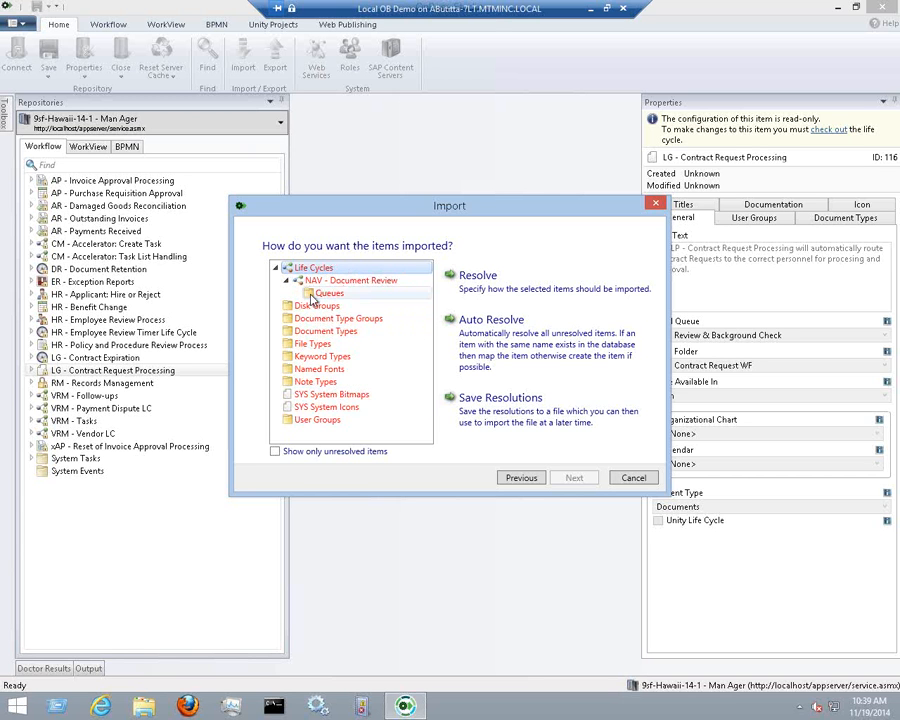
pyautogui.click(318, 305)
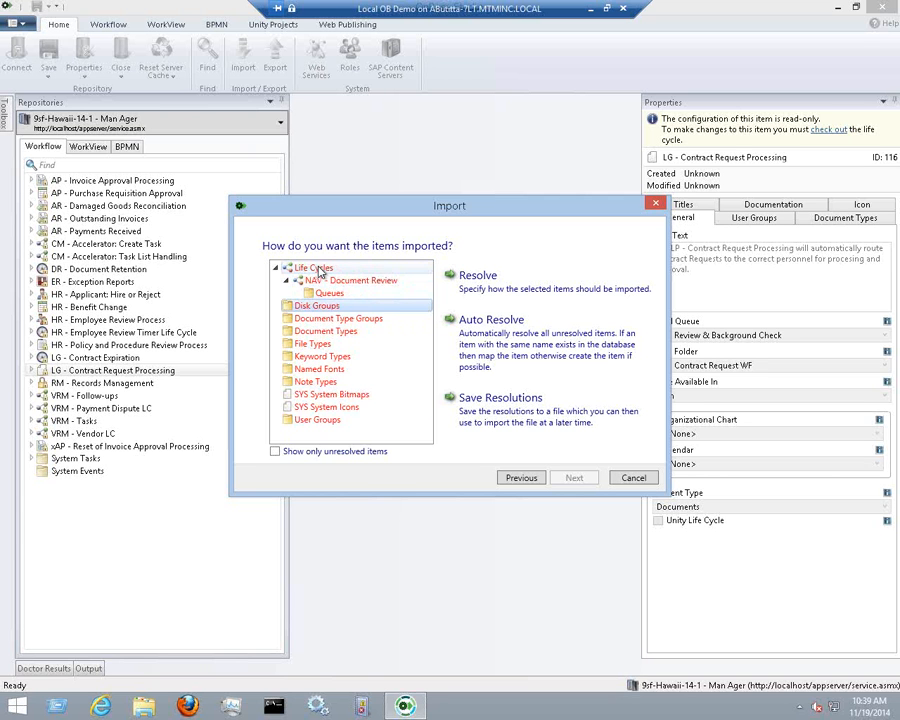
pyautogui.press('Up')
pyautogui.press('Down')
pyautogui.press('Down')
pyautogui.press('Down')
pyautogui.press('Down')
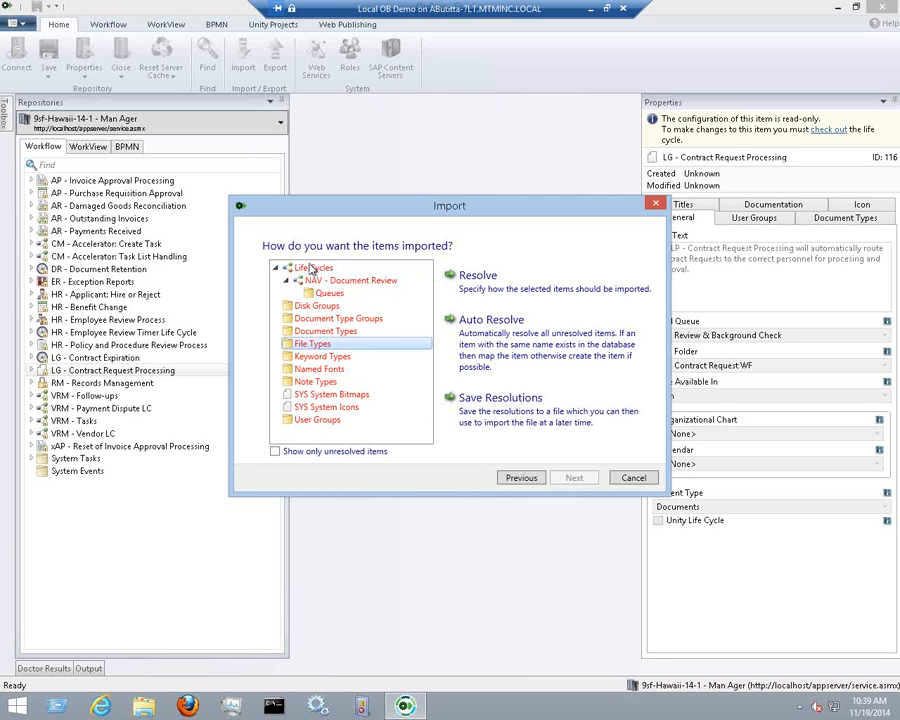
pyautogui.click(312, 268)
pyautogui.press('Left')
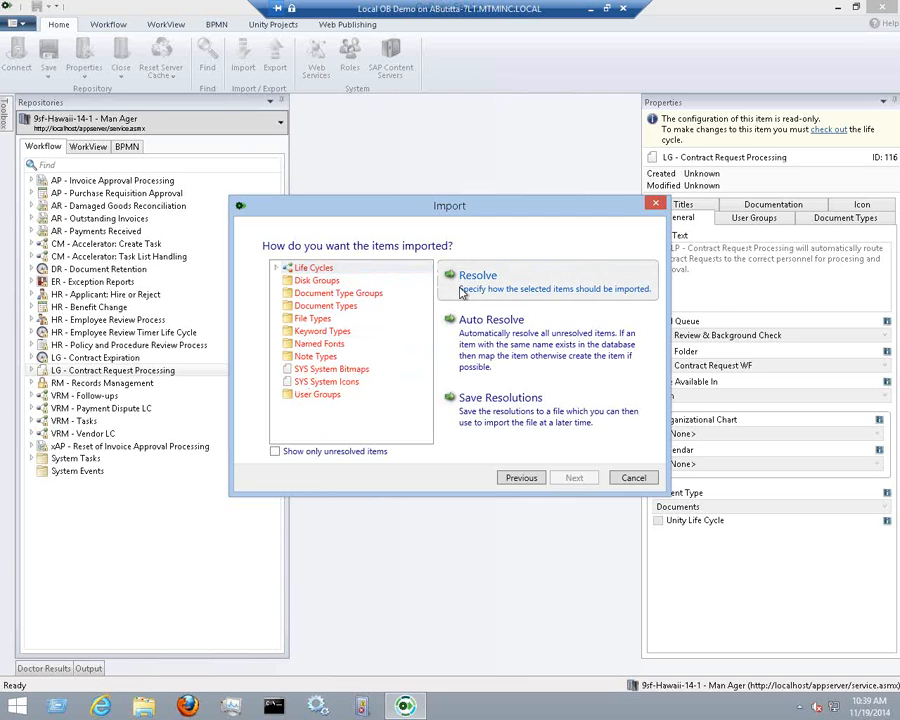
pyautogui.click(462, 291)
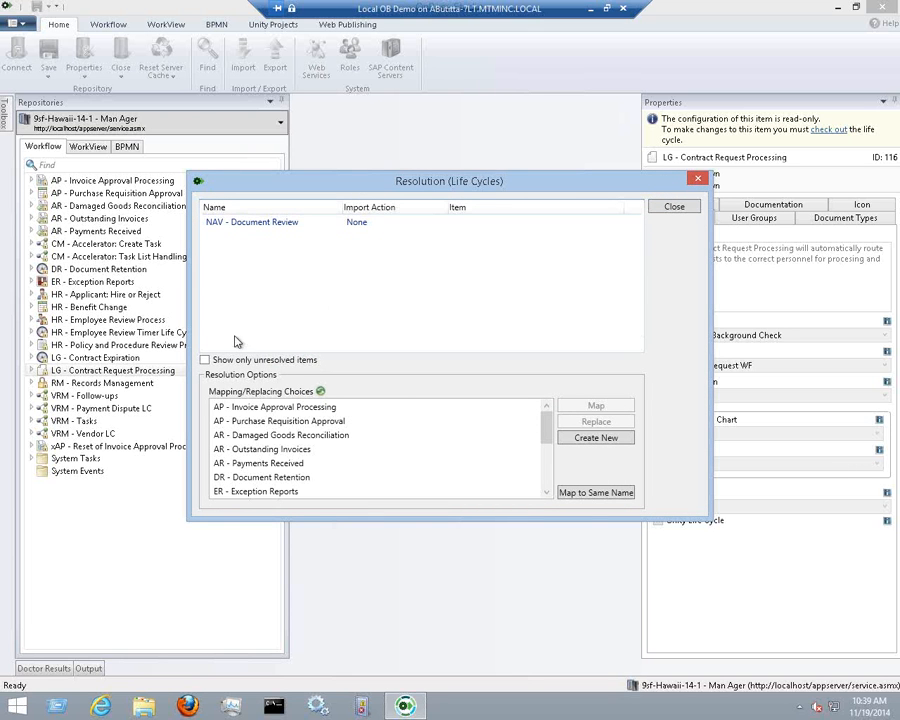
# Resolve the NAV - Document Review life cycle as Create New and close the dialog
pyautogui.click(278, 225)
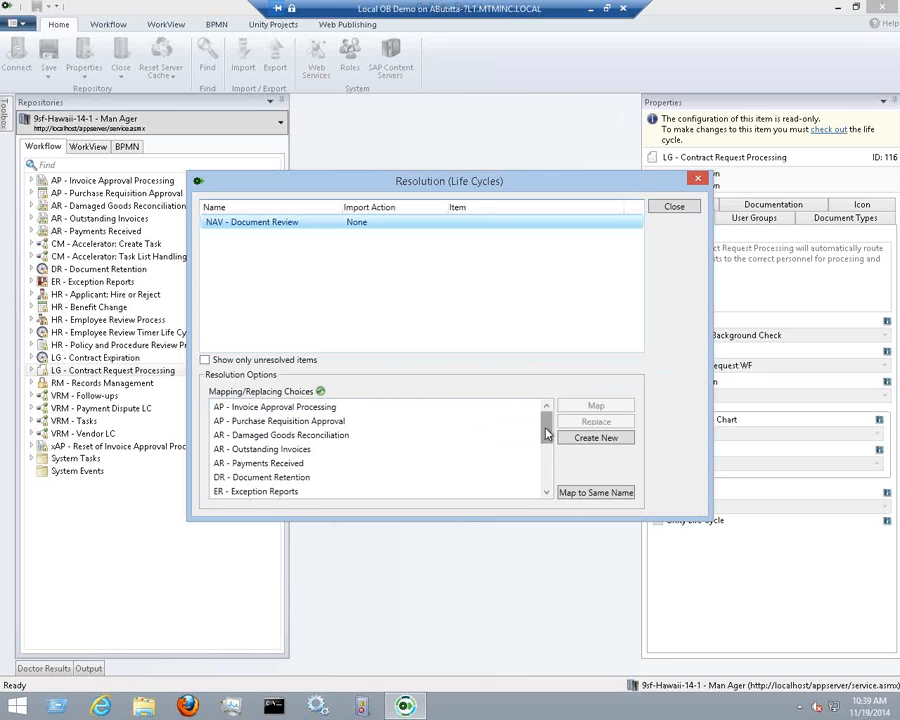
pyautogui.moveTo(544, 420); pyautogui.dragTo(547, 478)
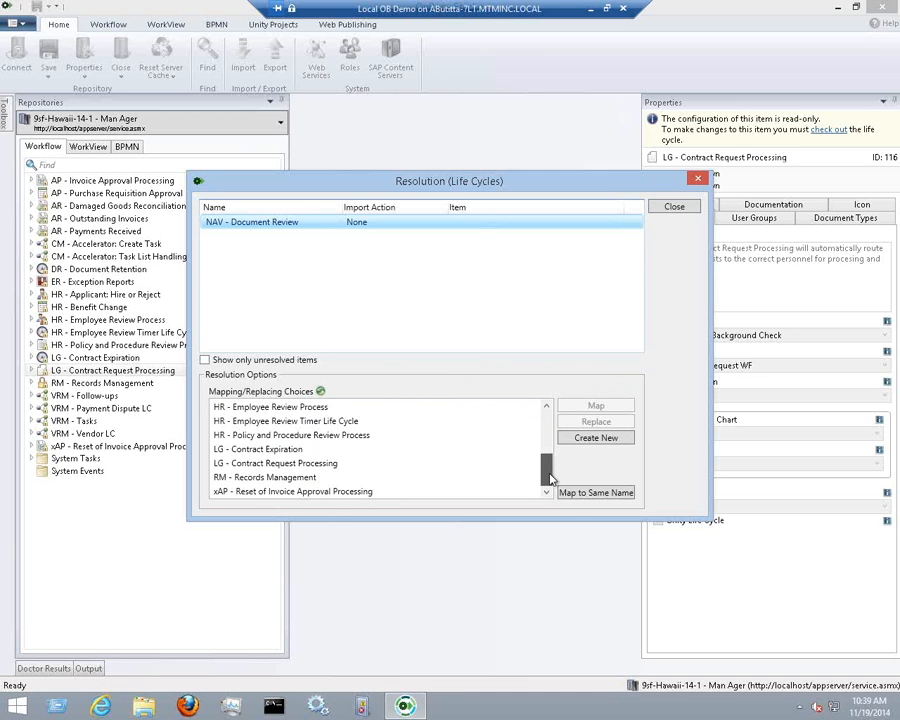
pyautogui.click(619, 445)
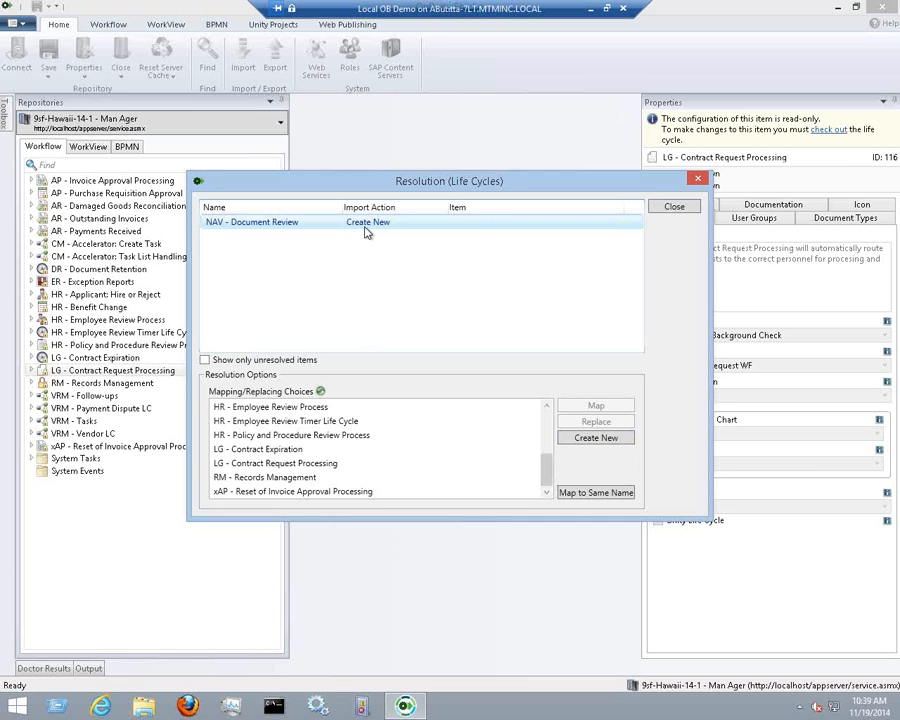
pyautogui.click(676, 207)
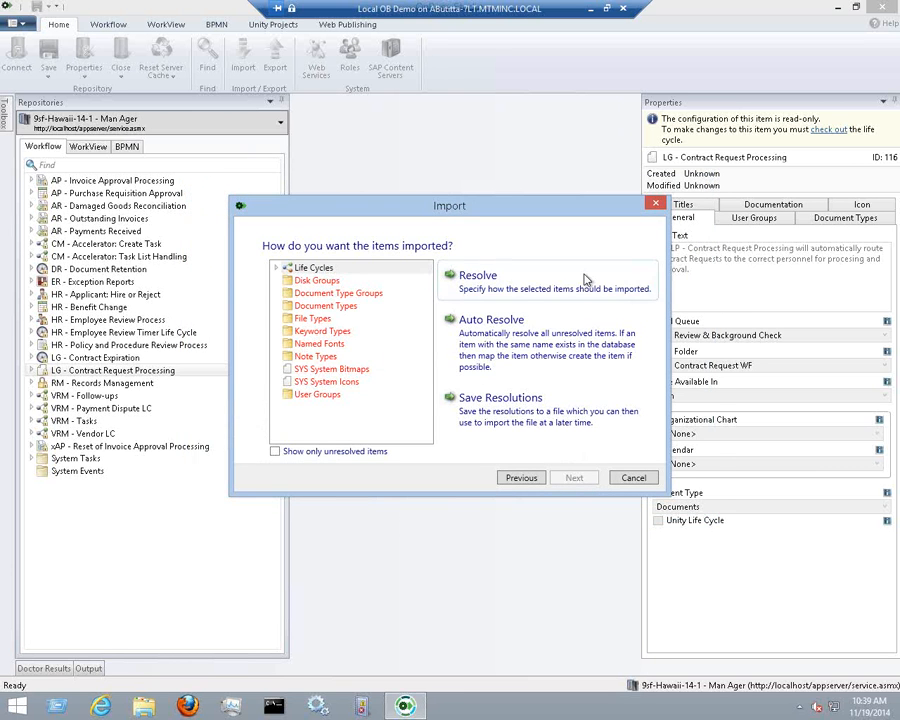
# Map the imported DATA disk group onto the existing DATA disk group
pyautogui.doubleClick(325, 283)
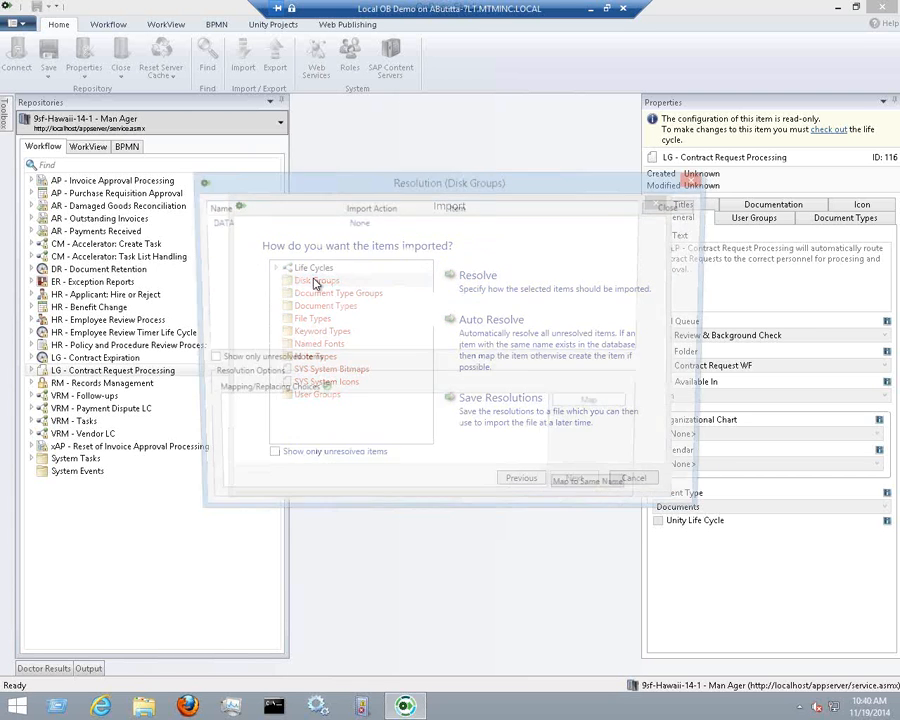
pyautogui.click(256, 226)
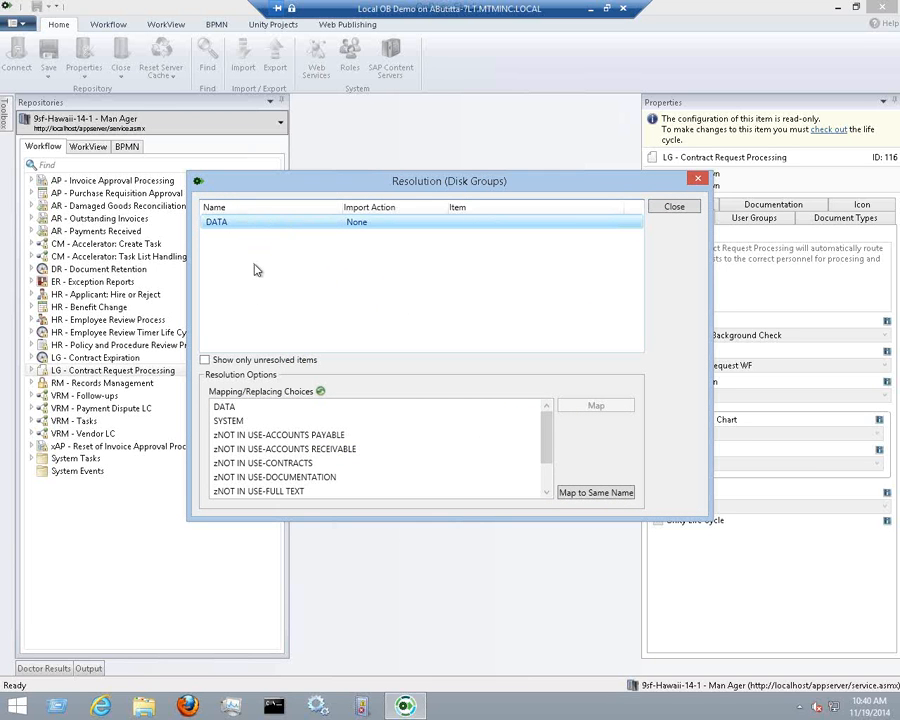
pyautogui.click(252, 408)
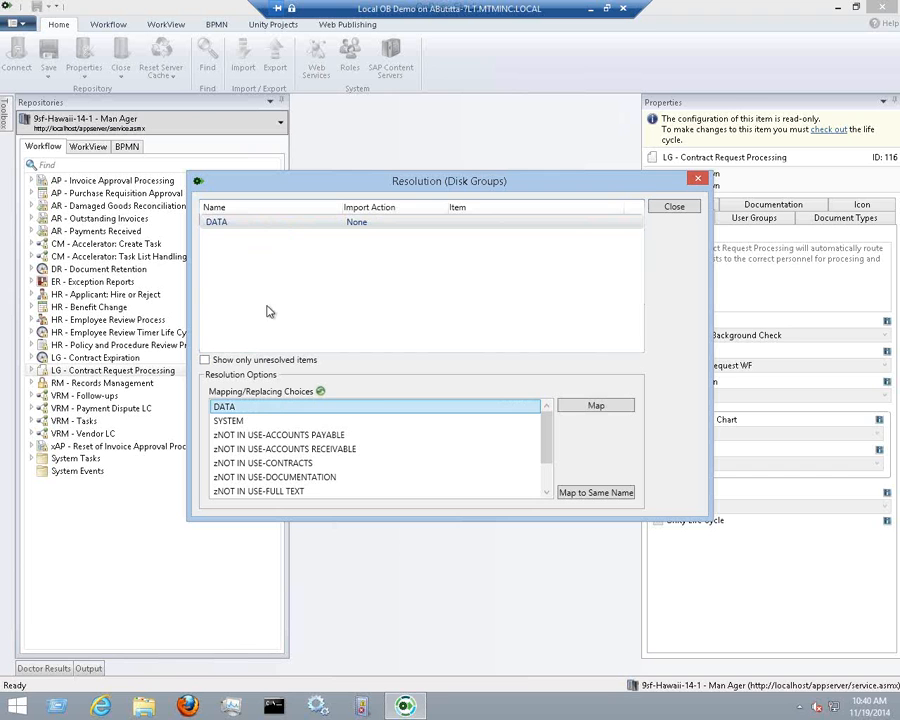
pyautogui.click(264, 422)
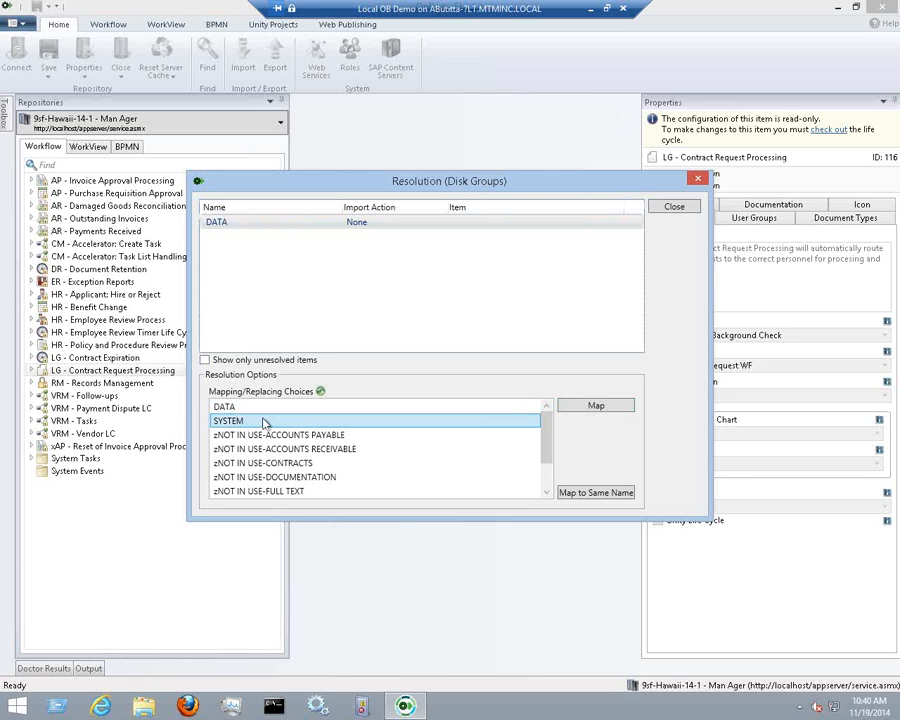
pyautogui.click(263, 435)
pyautogui.click(265, 449)
pyautogui.click(270, 407)
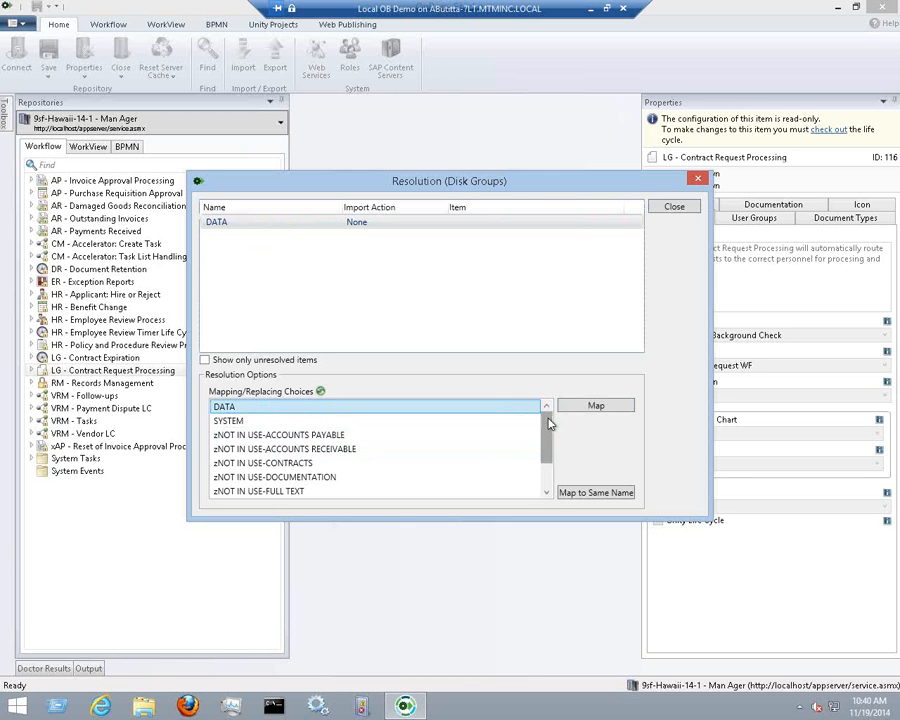
pyautogui.click(621, 408)
pyautogui.click(672, 206)
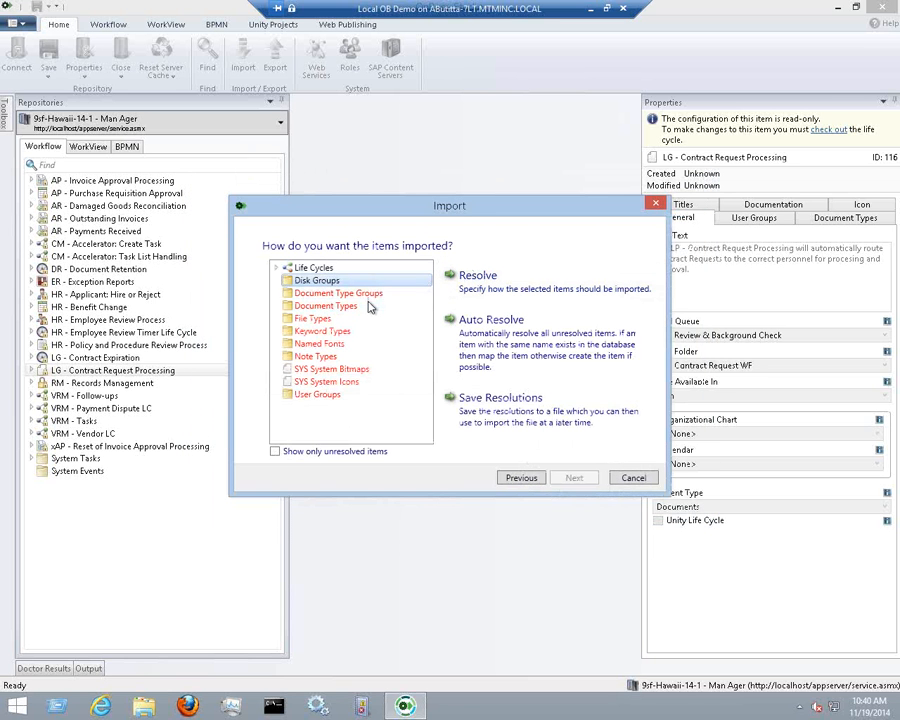
pyautogui.doubleClick(369, 307)
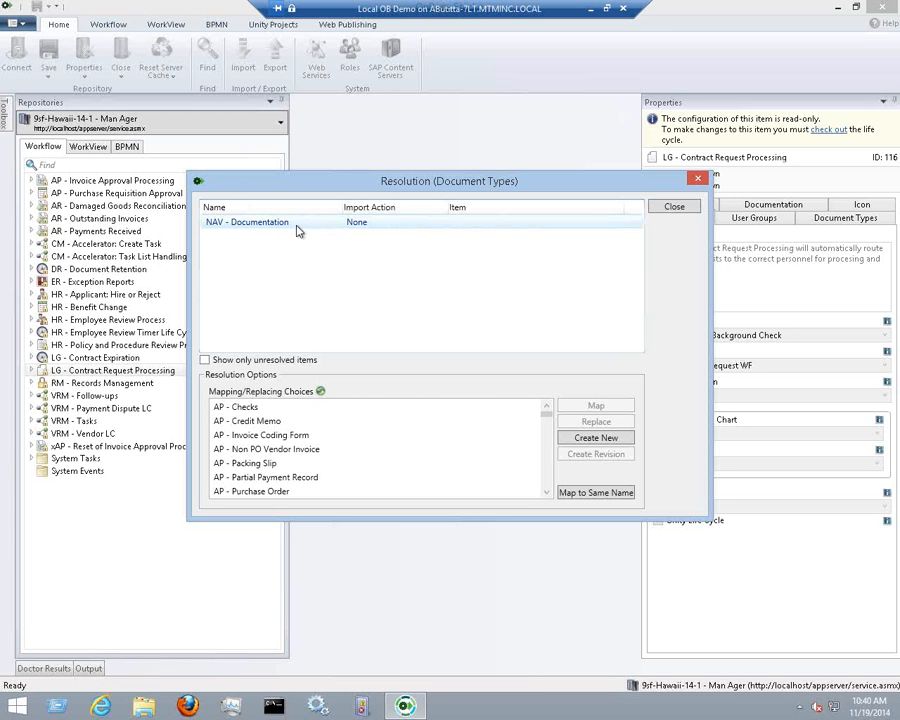
# Map NAV - Documentation to the existing same-named document type using Map to Same Name
pyautogui.click(230, 229)
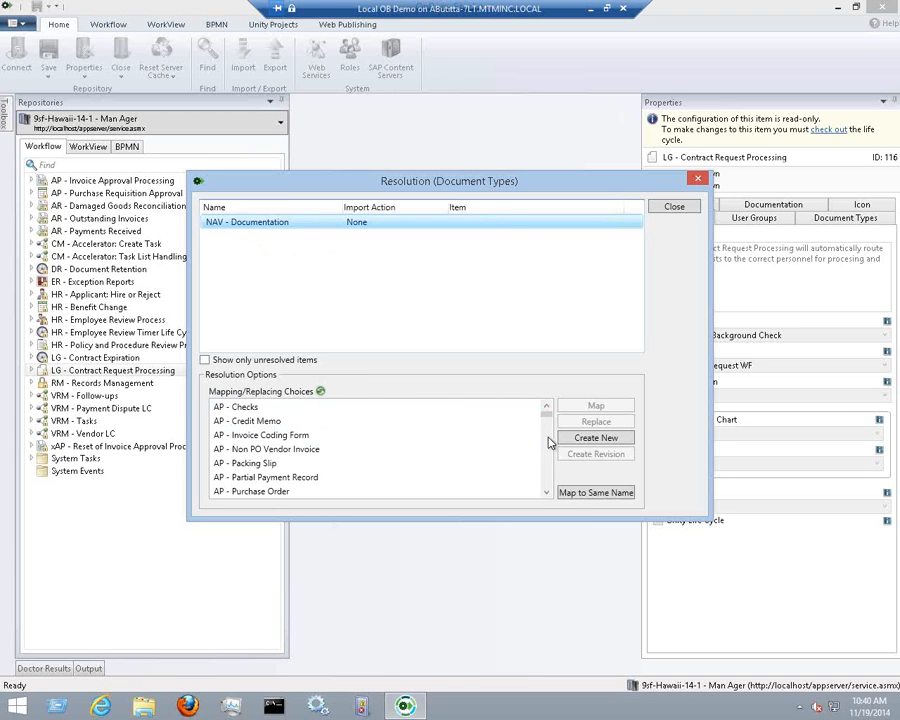
pyautogui.click(620, 493)
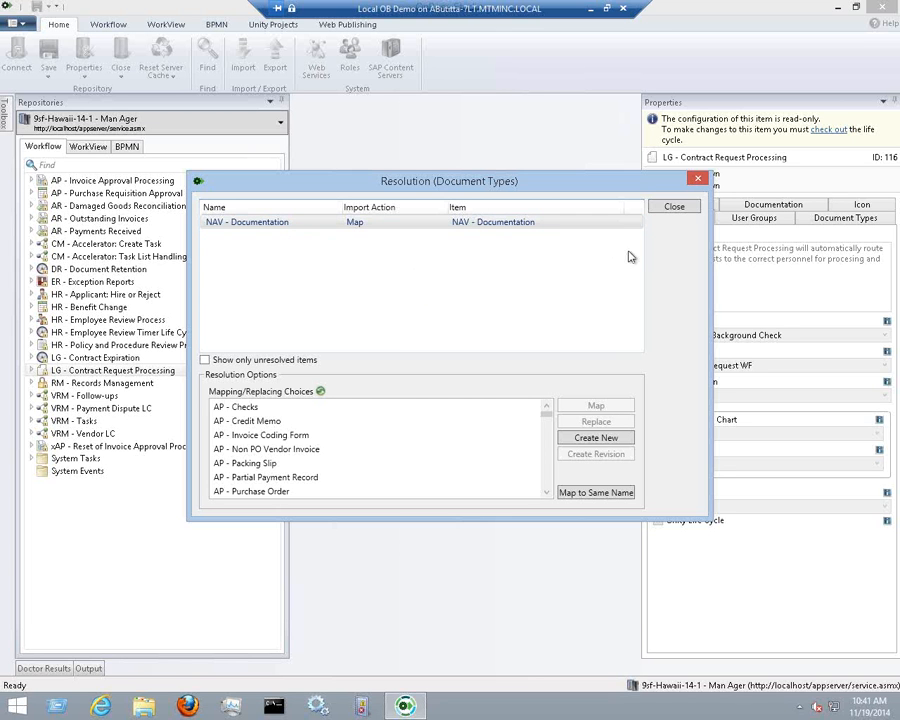
pyautogui.click(670, 208)
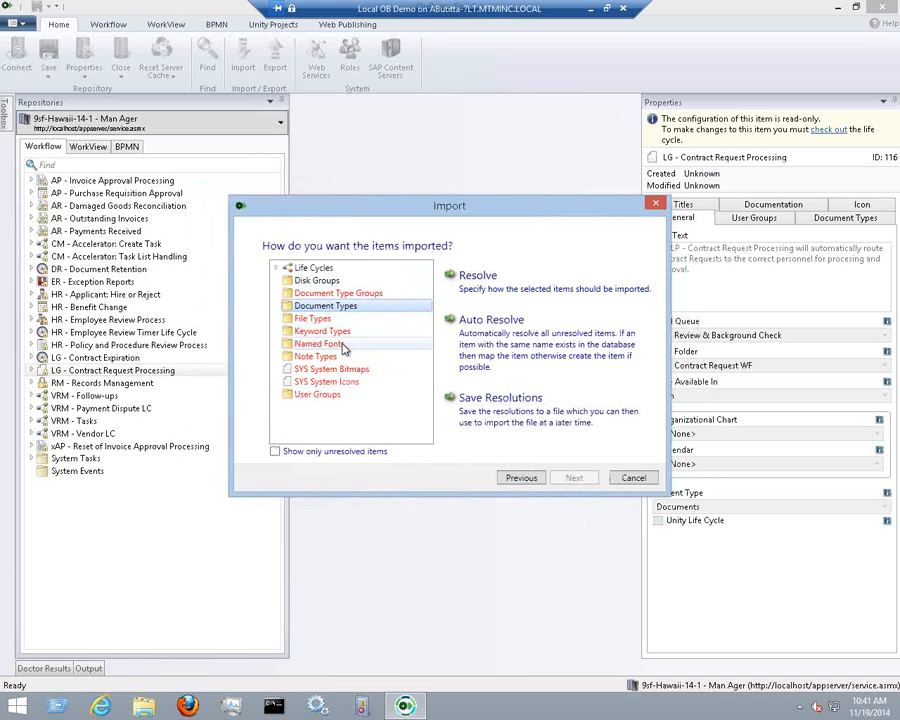
# Resolve the Status keyword type with Map to Same Name onto the existing Status keyword
pyautogui.click(345, 334)
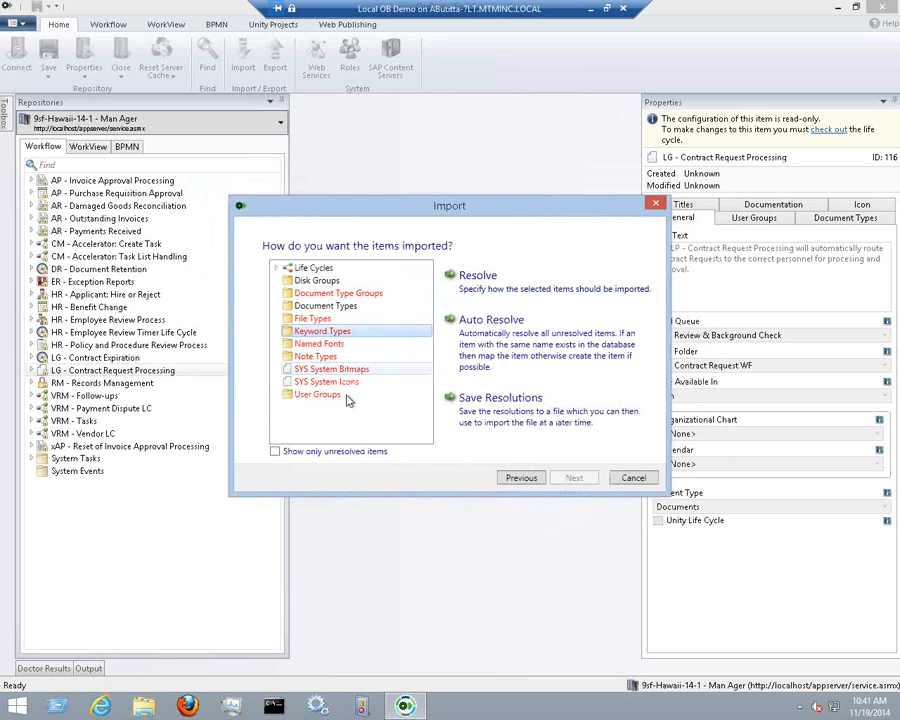
pyautogui.doubleClick(349, 338)
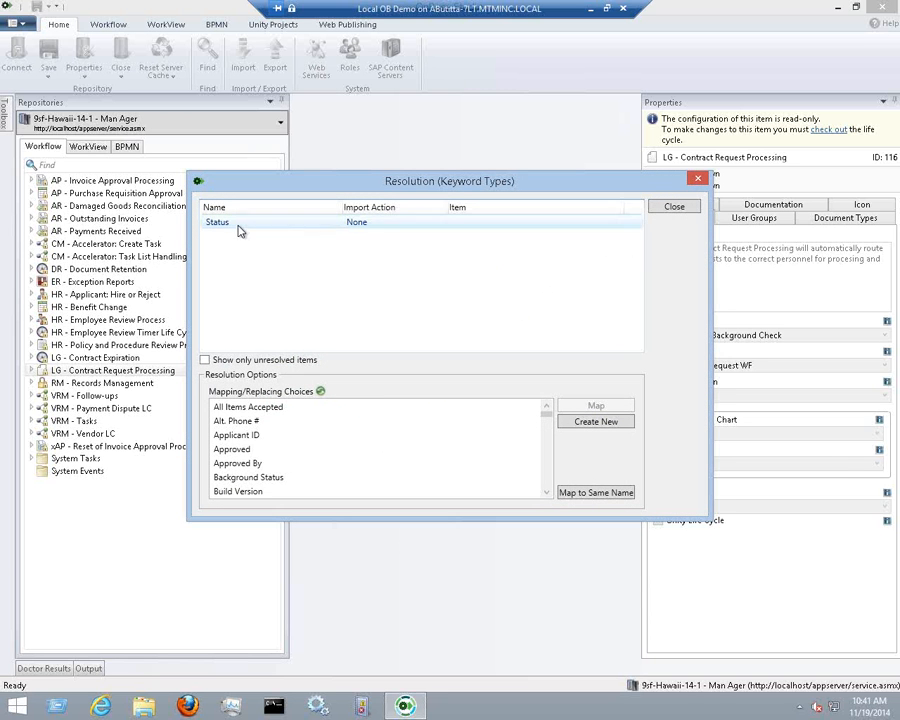
pyautogui.click(585, 492)
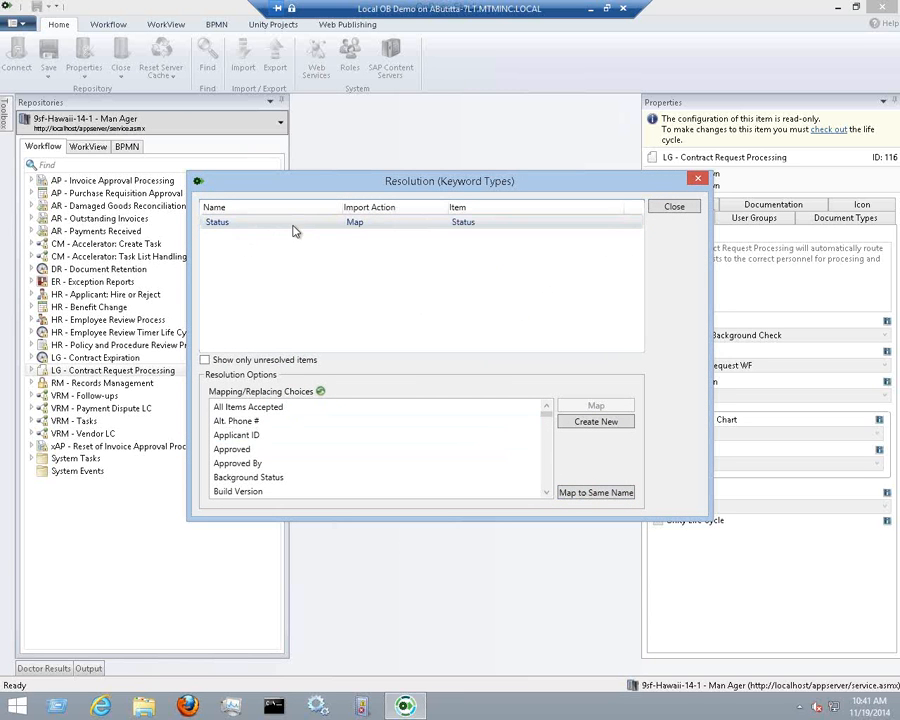
pyautogui.click(662, 210)
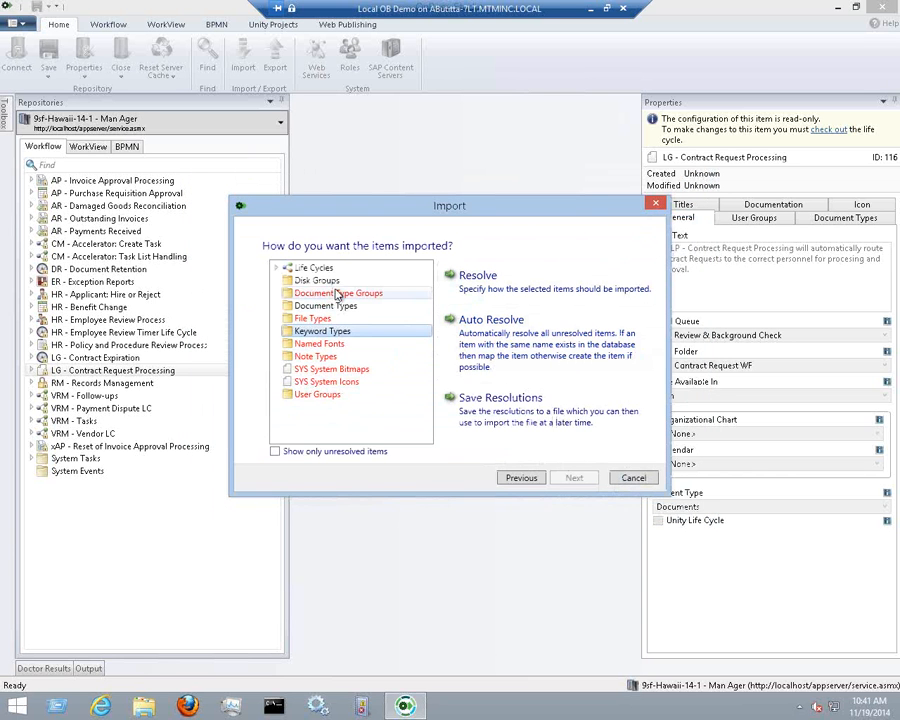
pyautogui.click(312, 268)
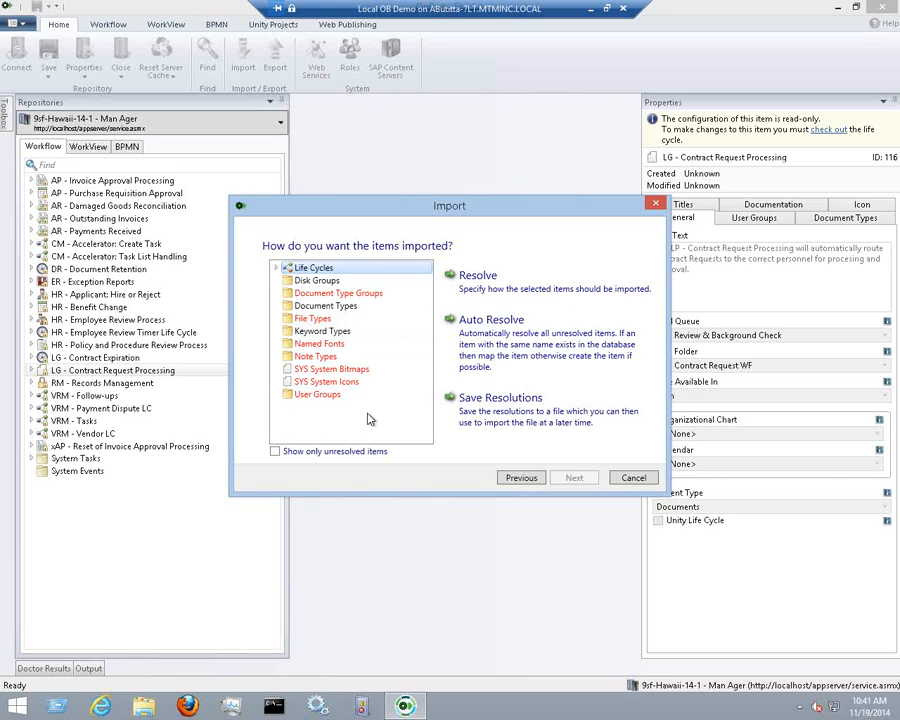
# Auto Resolve the remaining items, then review the Named Fonts and User Groups mappings
pyautogui.click(507, 372)
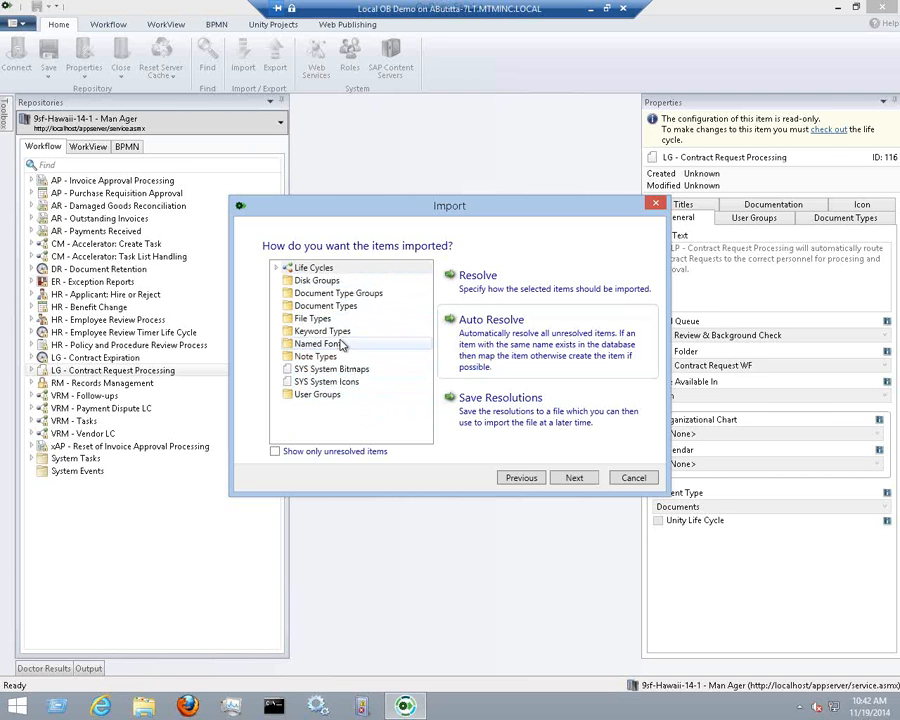
pyautogui.doubleClick(320, 344)
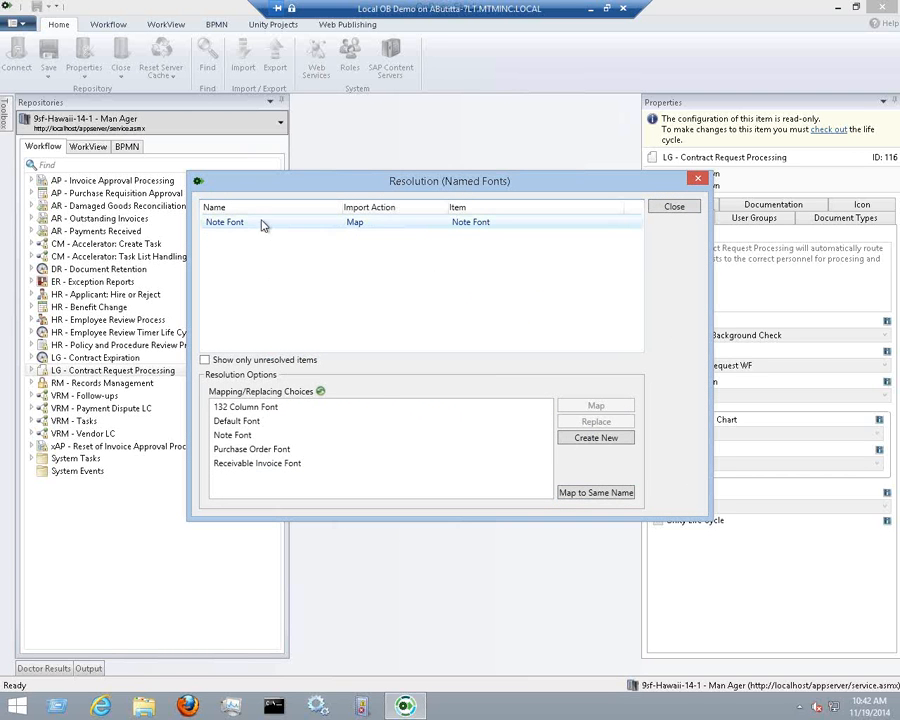
pyautogui.click(695, 208)
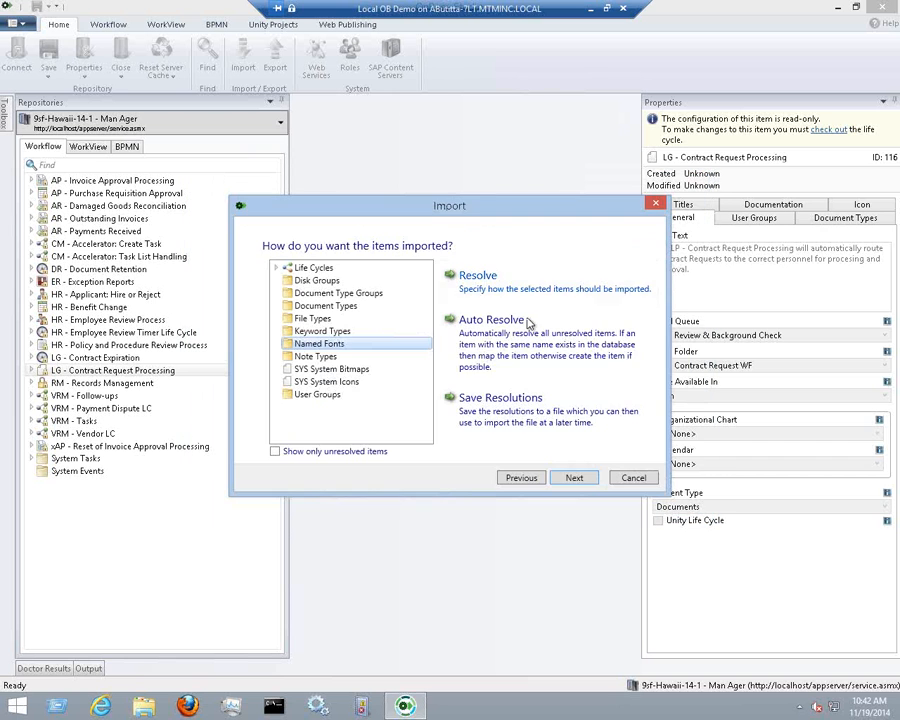
pyautogui.doubleClick(363, 396)
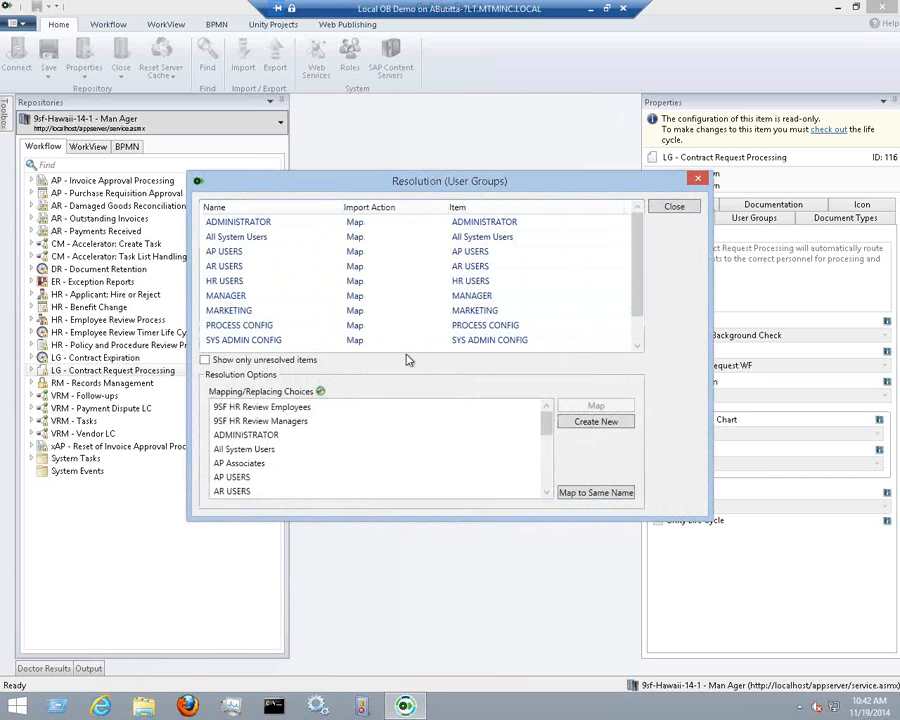
pyautogui.click(674, 207)
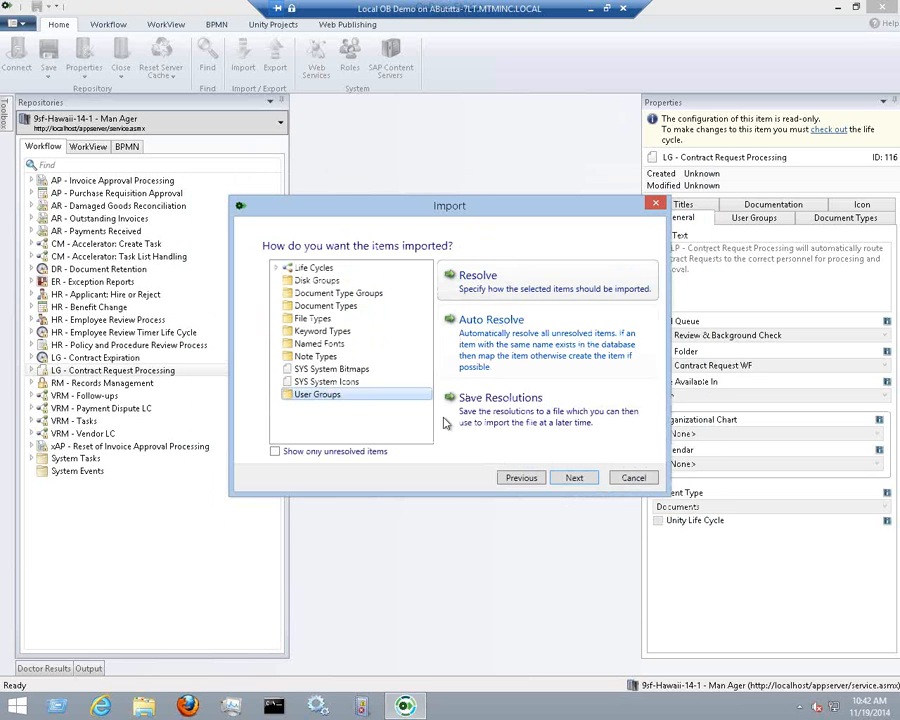
pyautogui.click(335, 268)
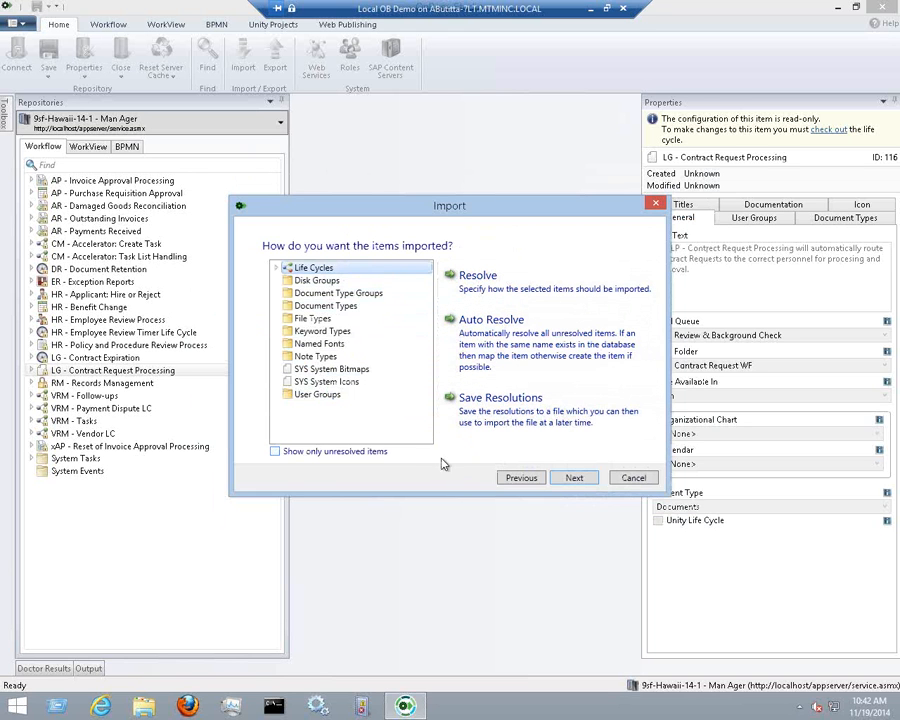
# Save the import resolutions as testfile inside the desktop Test folder
pyautogui.click(577, 398)
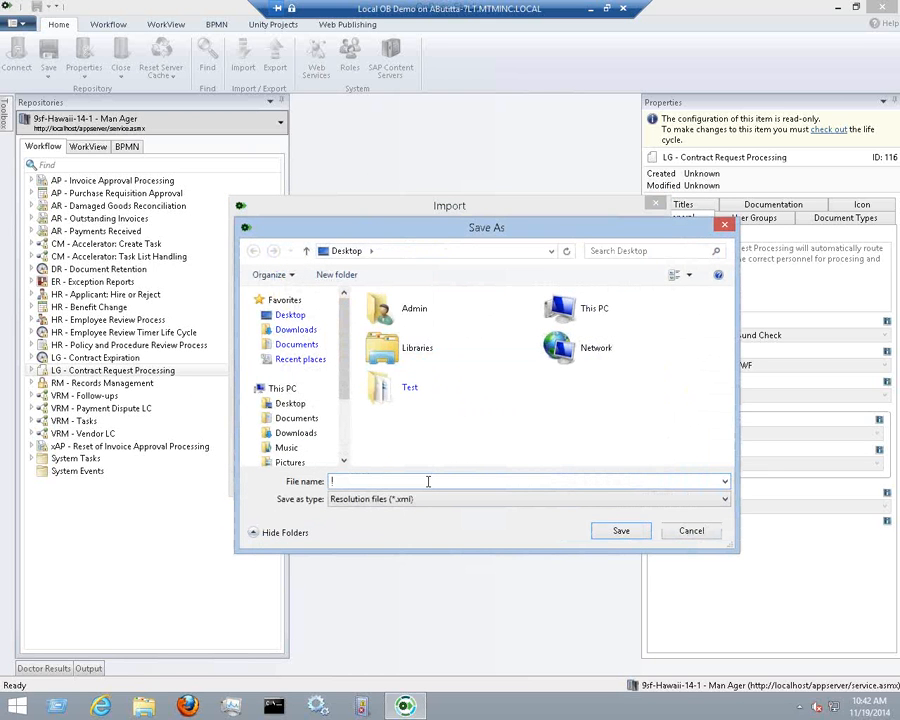
pyautogui.write('Test')
pyautogui.click(614, 533)
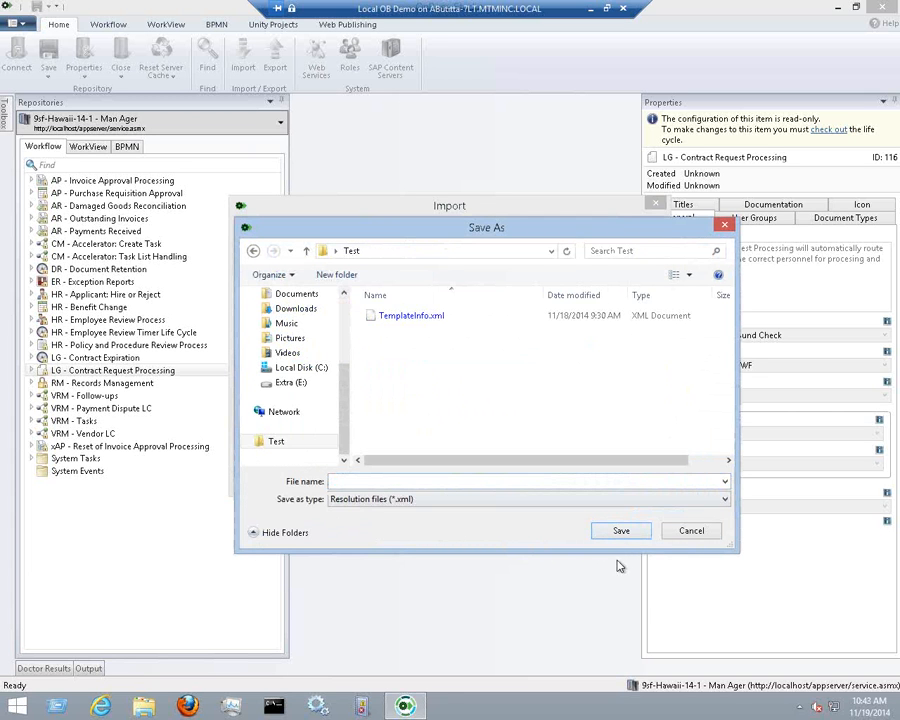
pyautogui.click(452, 478)
pyautogui.write('test')
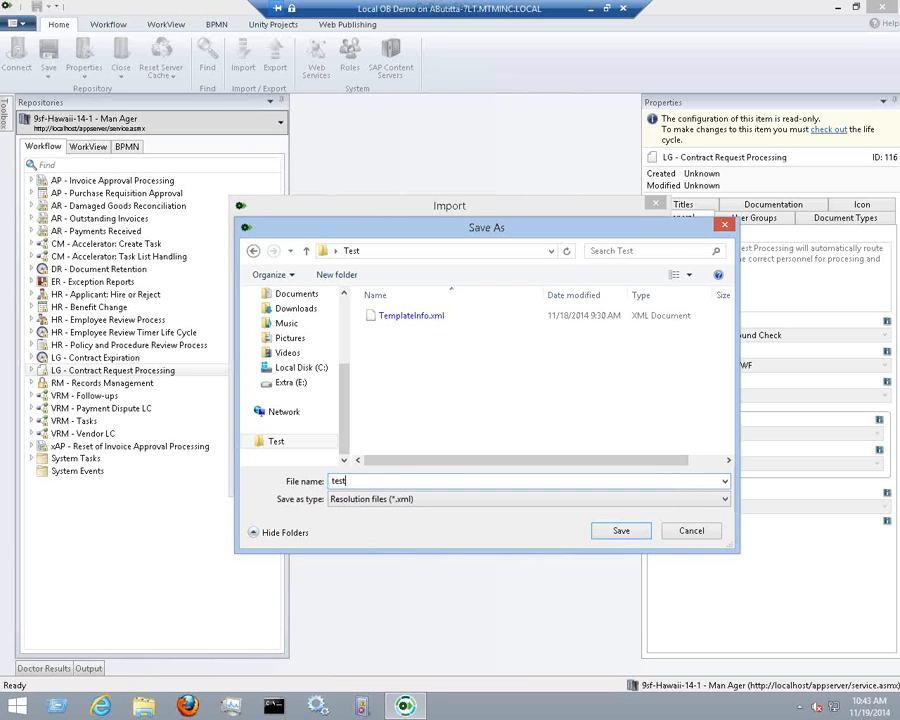
pyautogui.write('file')
pyautogui.click(621, 531)
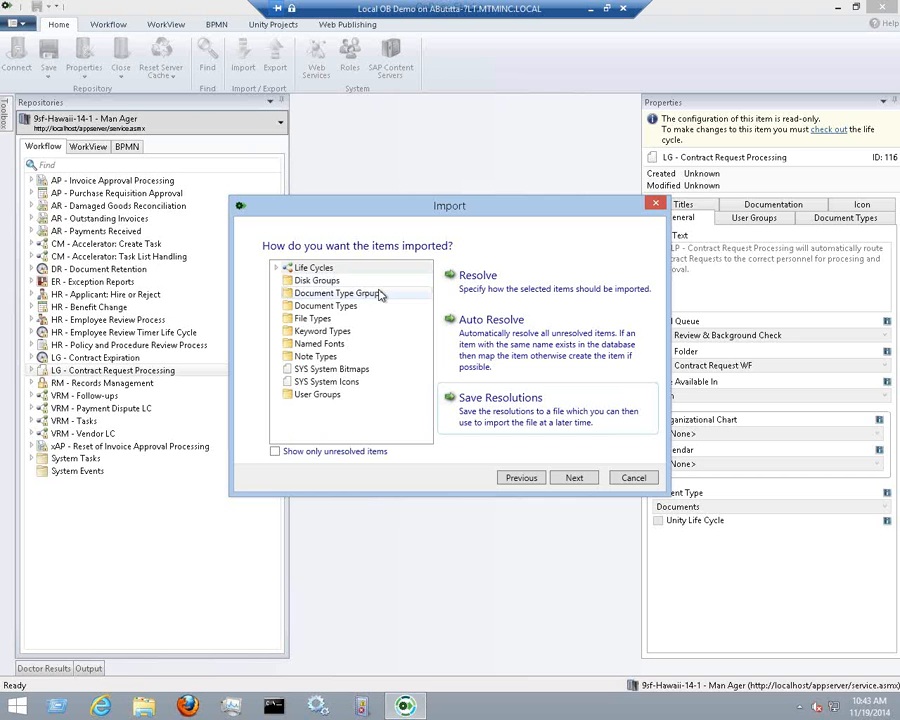
# Review the import Summary page and finish importing the package
pyautogui.click(574, 478)
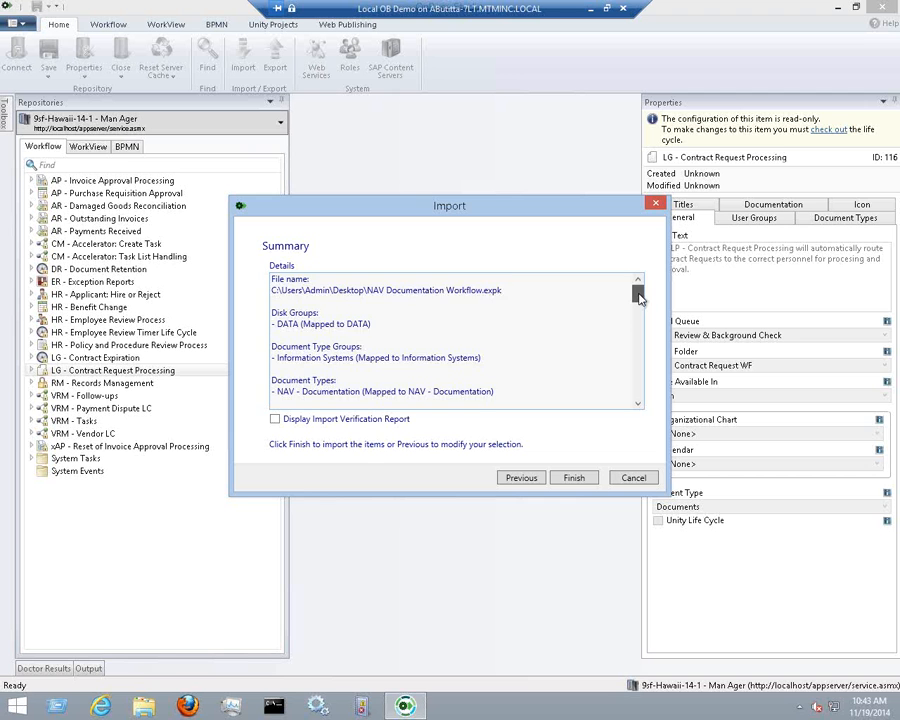
pyautogui.moveTo(639, 298); pyautogui.dragTo(648, 377)
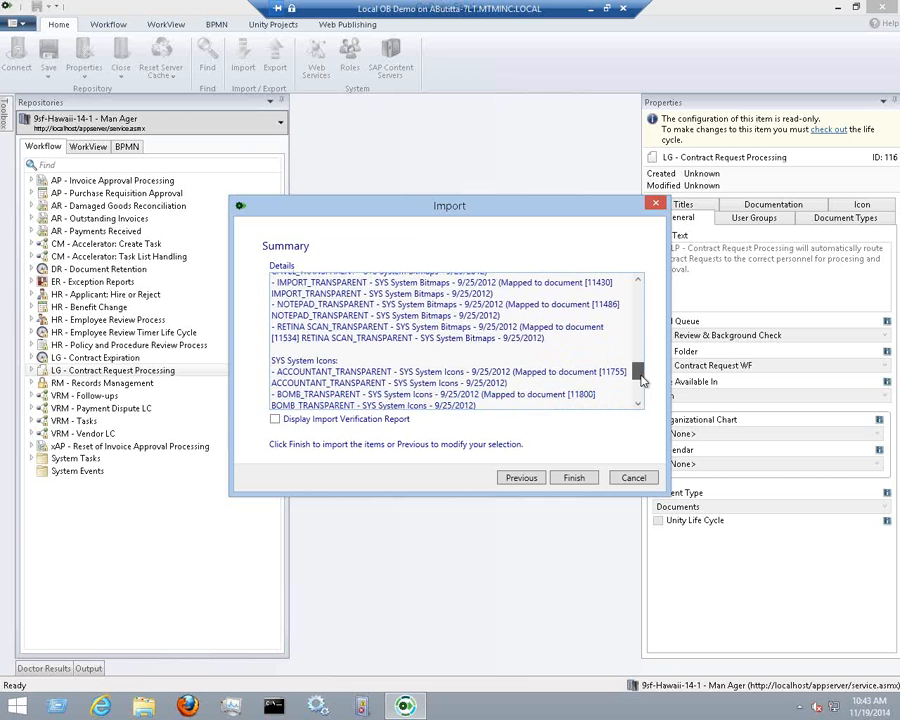
pyautogui.click(574, 478)
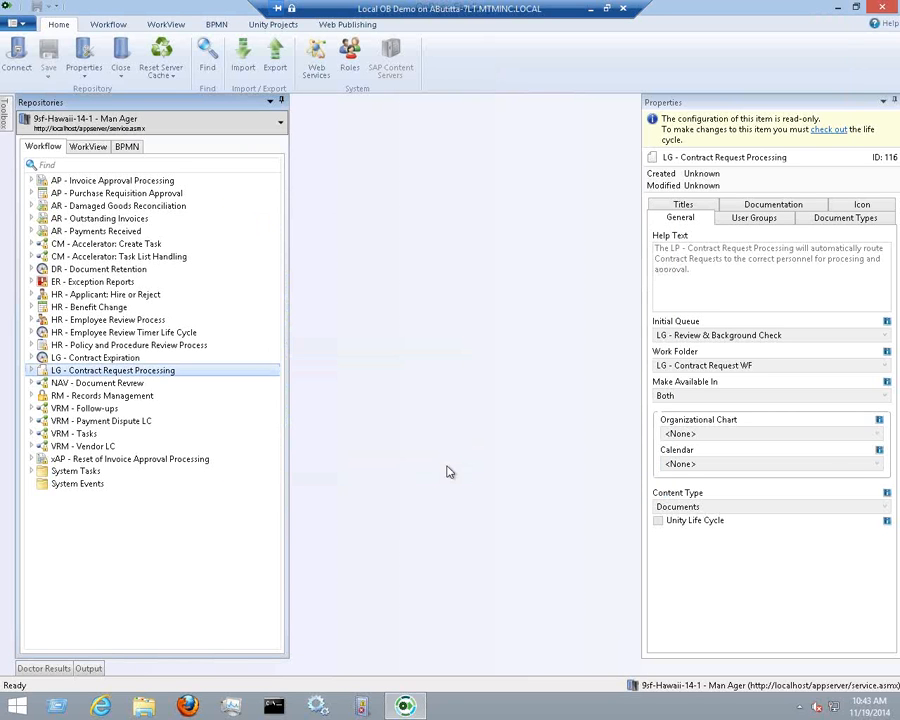
# Select NAV - Document Review in the Workflow tree to view its properties
pyautogui.click(198, 386)
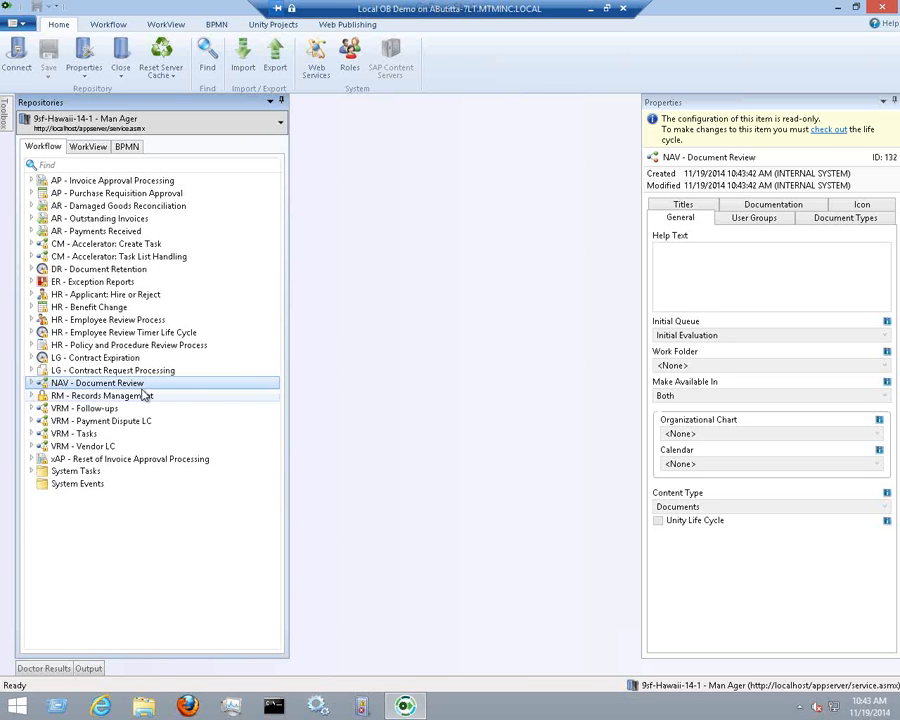
pyautogui.moveTo(57, 383)
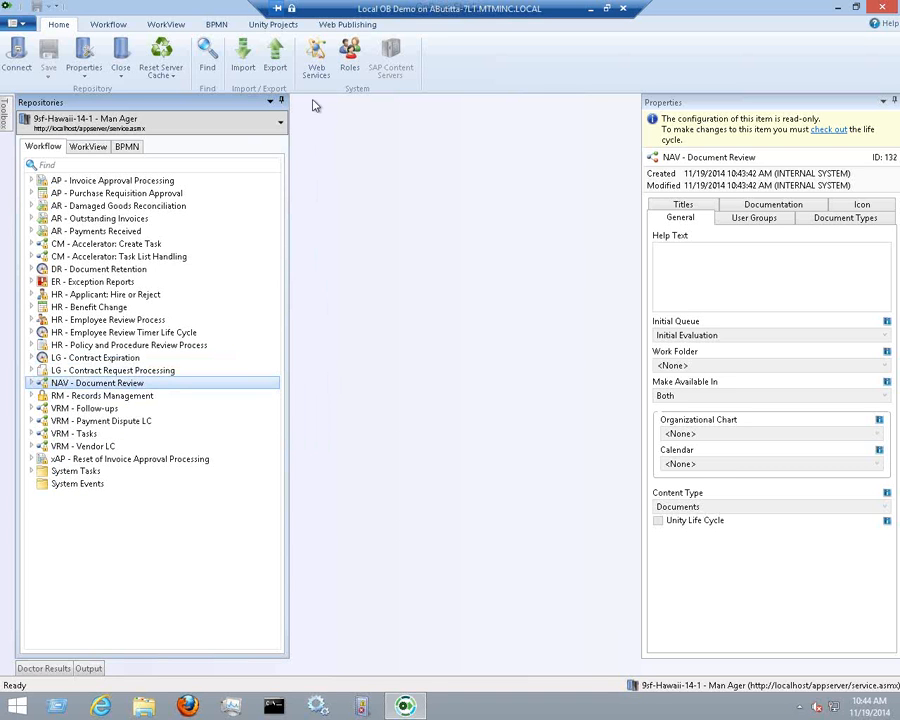
# Start an export and pick NAV - Document Review, briefly showing Document Types as available items
pyautogui.click(273, 55)
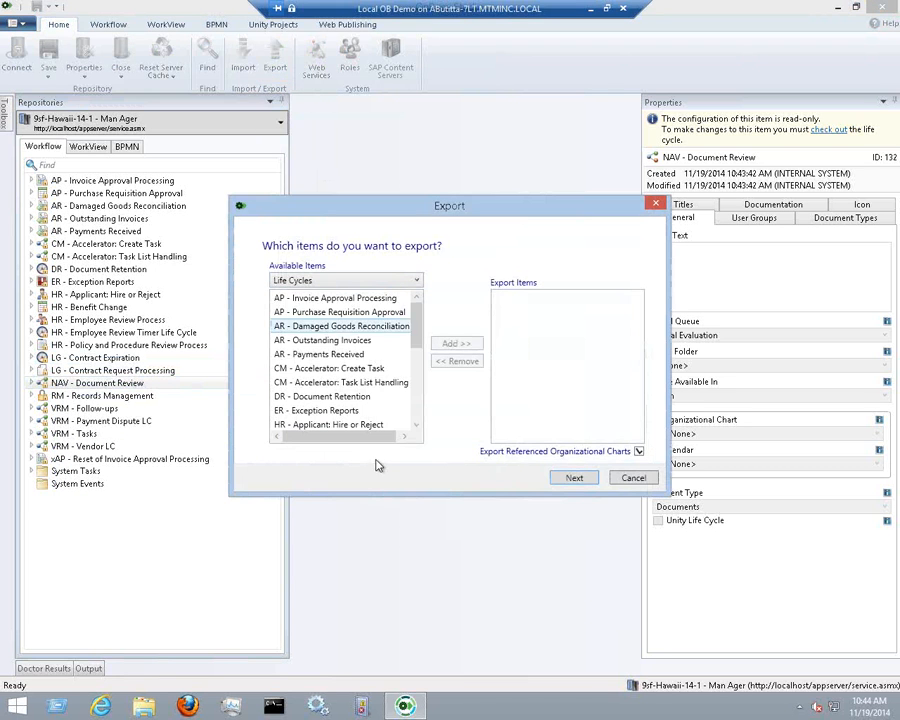
pyautogui.click(420, 375)
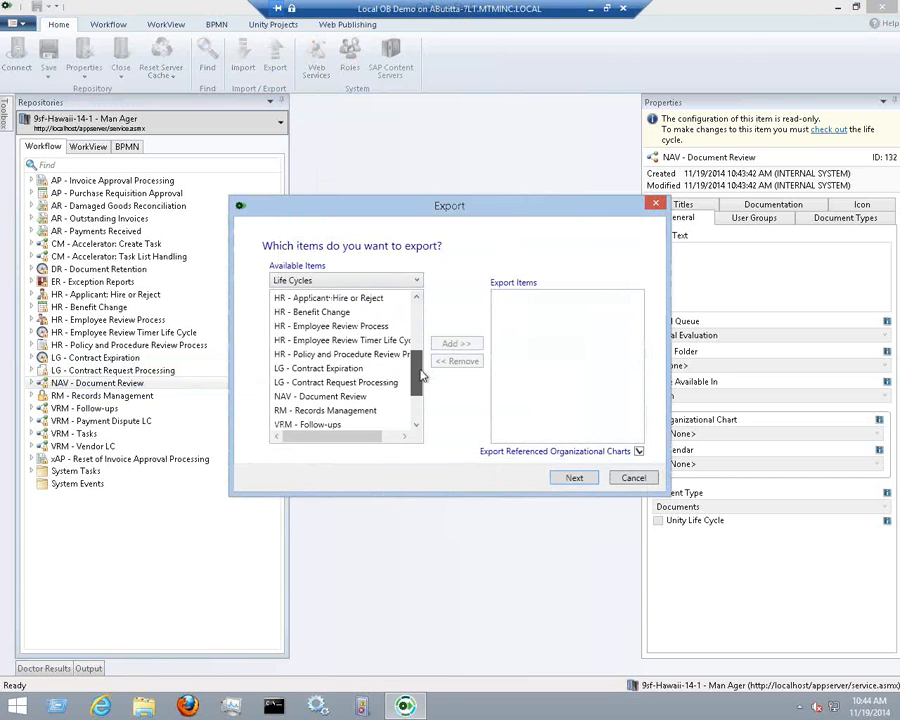
pyautogui.moveTo(420, 375)
pyautogui.mouseDown()
pyautogui.moveTo(424, 352)
pyautogui.moveTo(424, 380)
pyautogui.mouseUp()
pyautogui.click(336, 382)
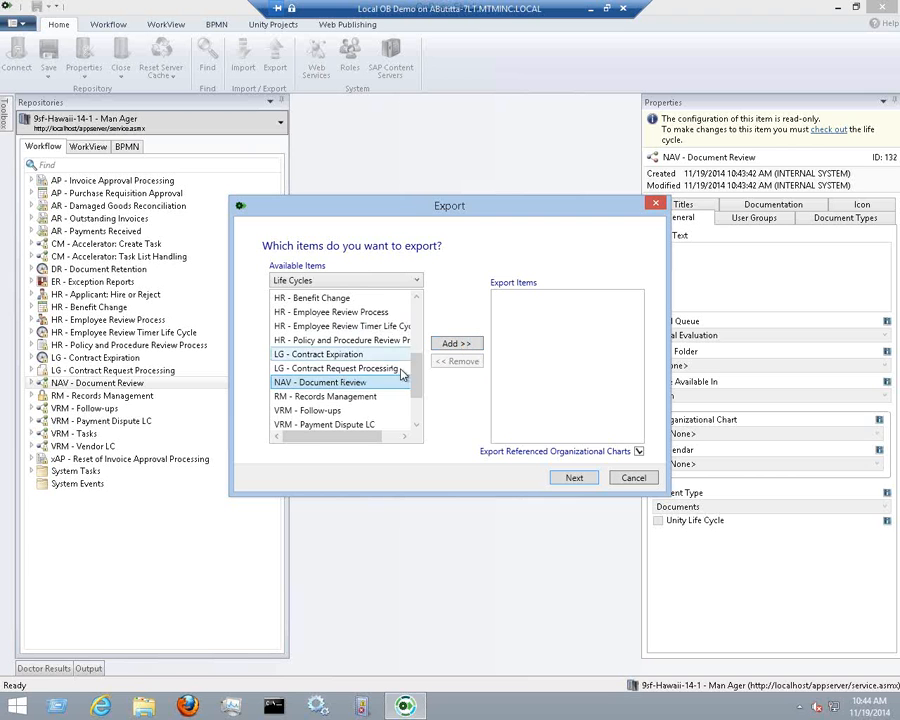
pyautogui.moveTo(416, 378); pyautogui.dragTo(416, 310)
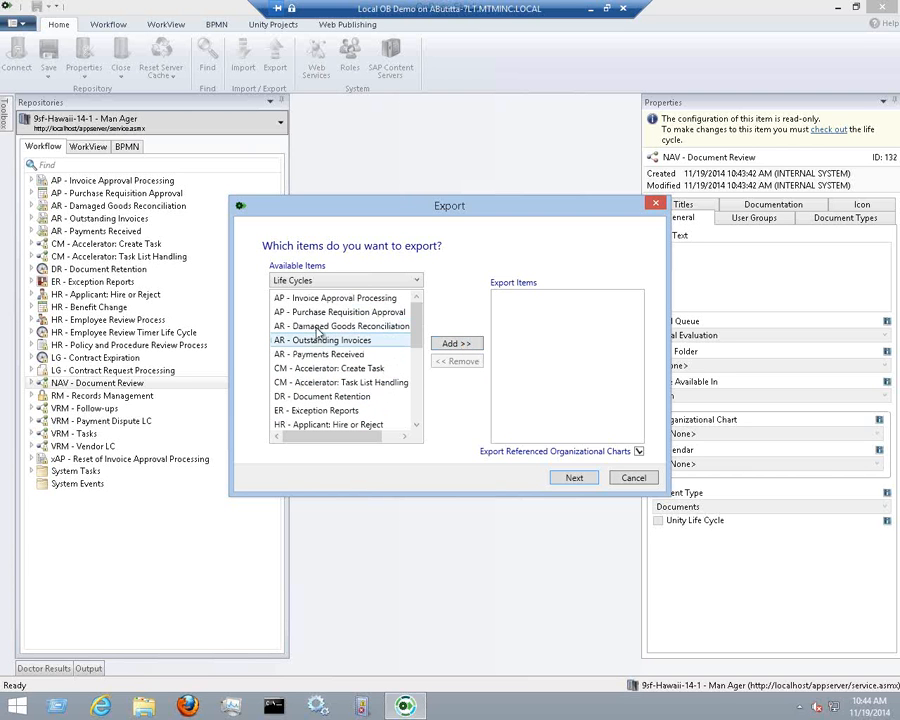
pyautogui.click(416, 280)
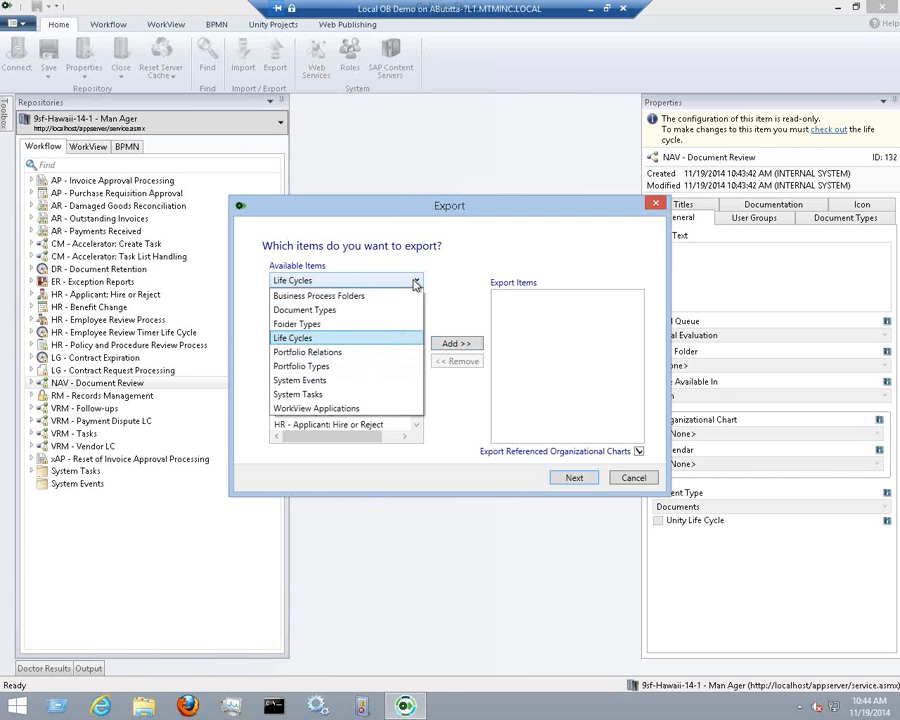
pyautogui.click(394, 310)
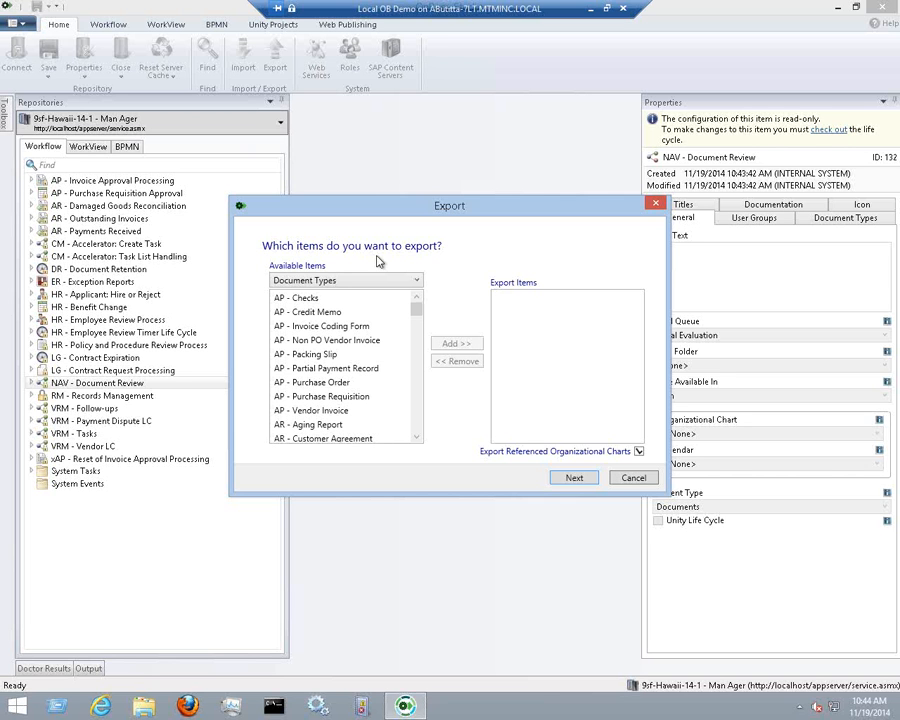
# Switch Available Items back to Life Cycles and add NAV - Document Review to the export list
pyautogui.moveTo(415, 307)
pyautogui.mouseDown()
pyautogui.moveTo(419, 361)
pyautogui.moveTo(418, 288)
pyautogui.mouseUp()
pyautogui.click(417, 284)
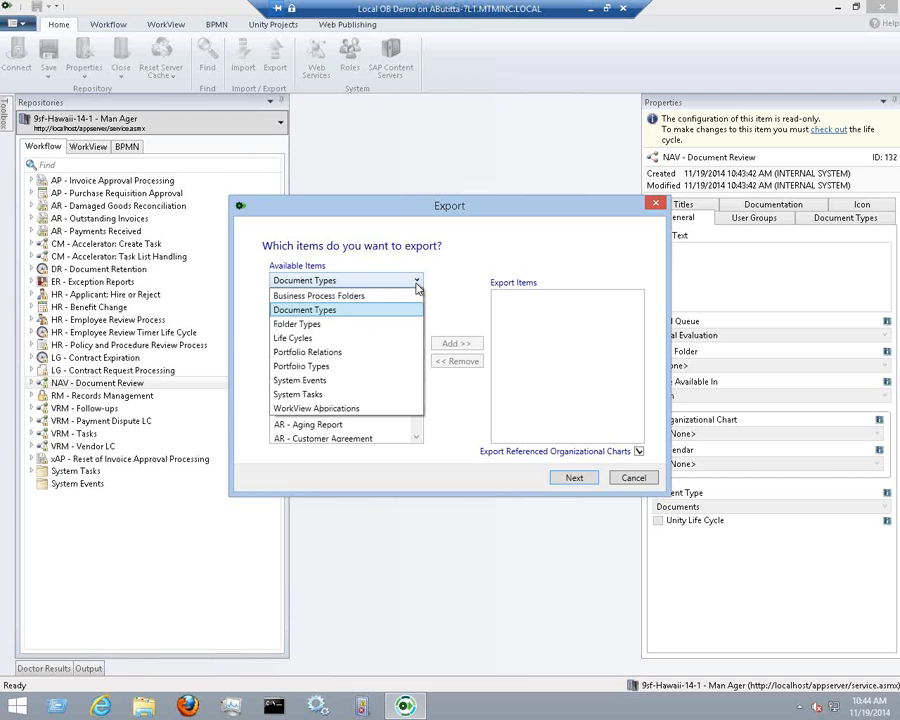
pyautogui.click(380, 338)
pyautogui.scroll(-6, 416, 345)
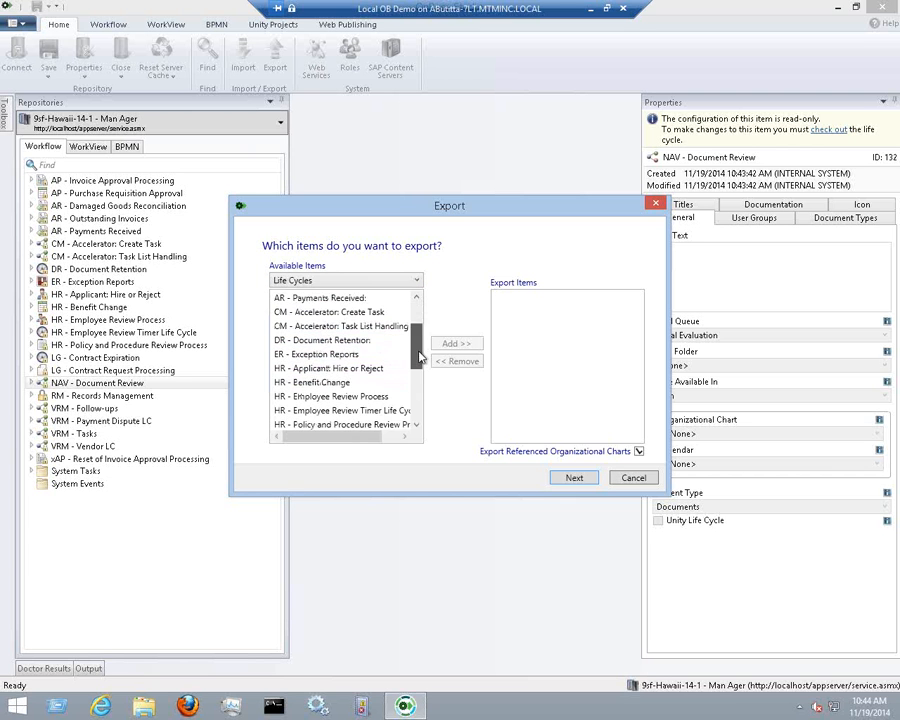
pyautogui.click(320, 356)
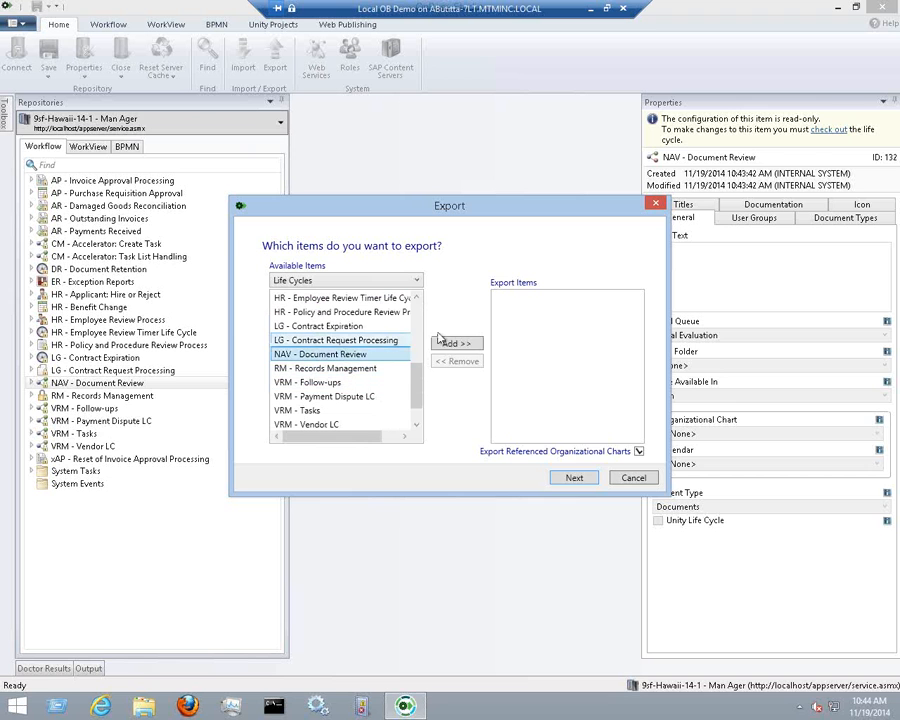
pyautogui.click(455, 344)
pyautogui.click(633, 317)
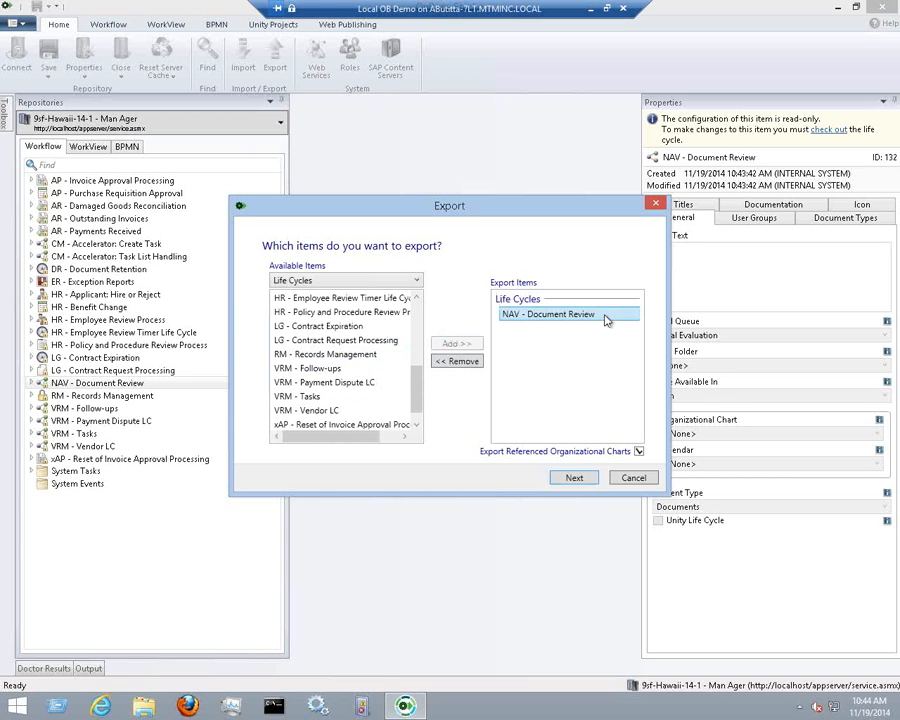
pyautogui.click(574, 478)
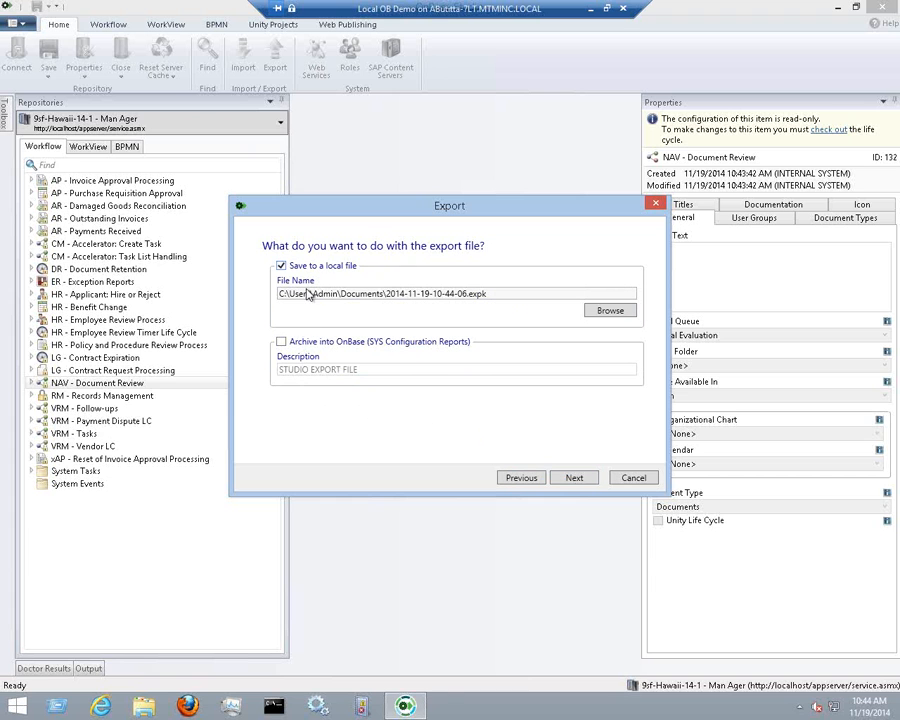
pyautogui.click(300, 345)
pyautogui.click(300, 346)
pyautogui.click(491, 295)
pyautogui.moveTo(491, 295); pyautogui.dragTo(280, 294)
pyautogui.click(496, 294)
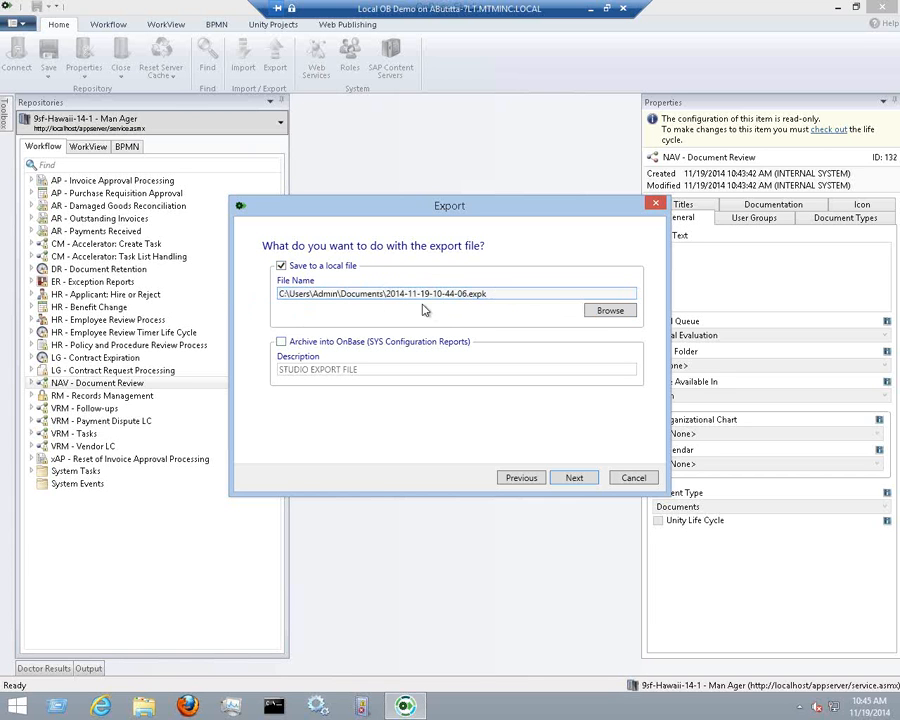
pyautogui.moveTo(385, 294); pyautogui.dragTo(466, 294)
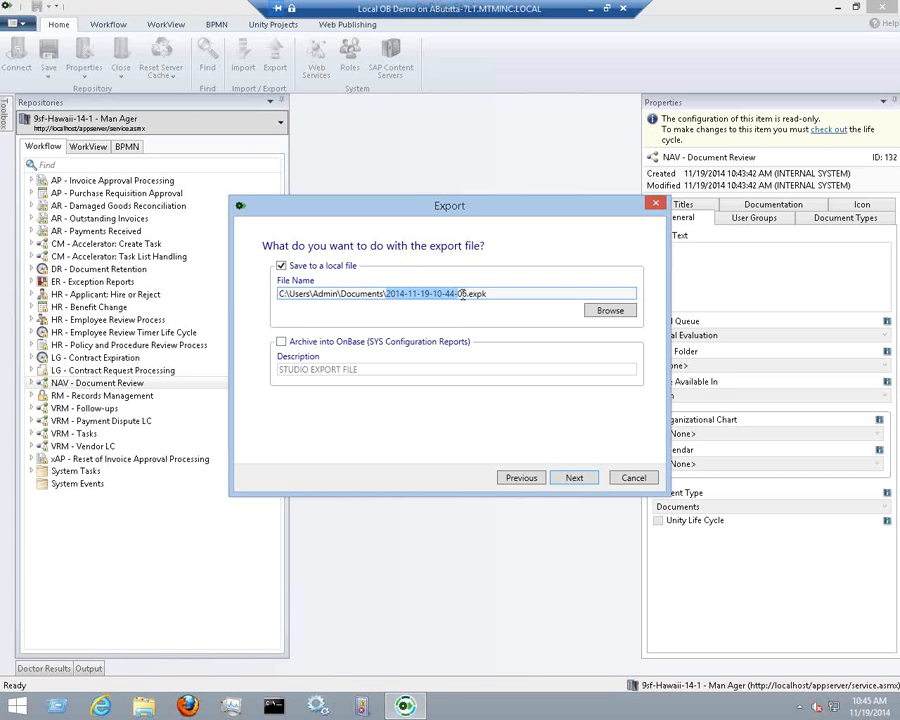
pyautogui.click(589, 484)
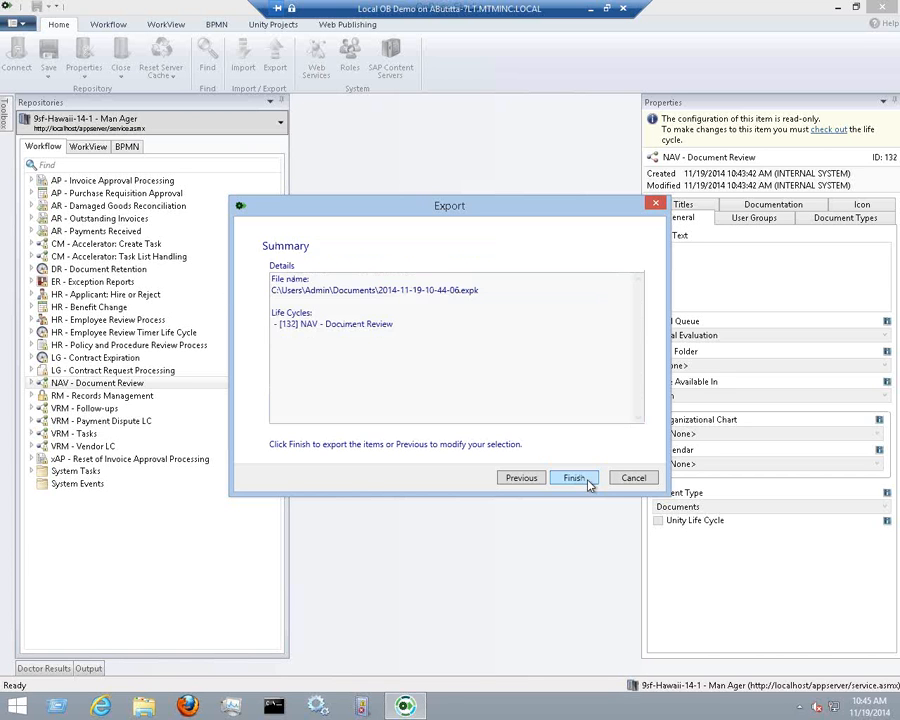
pyautogui.click(587, 482)
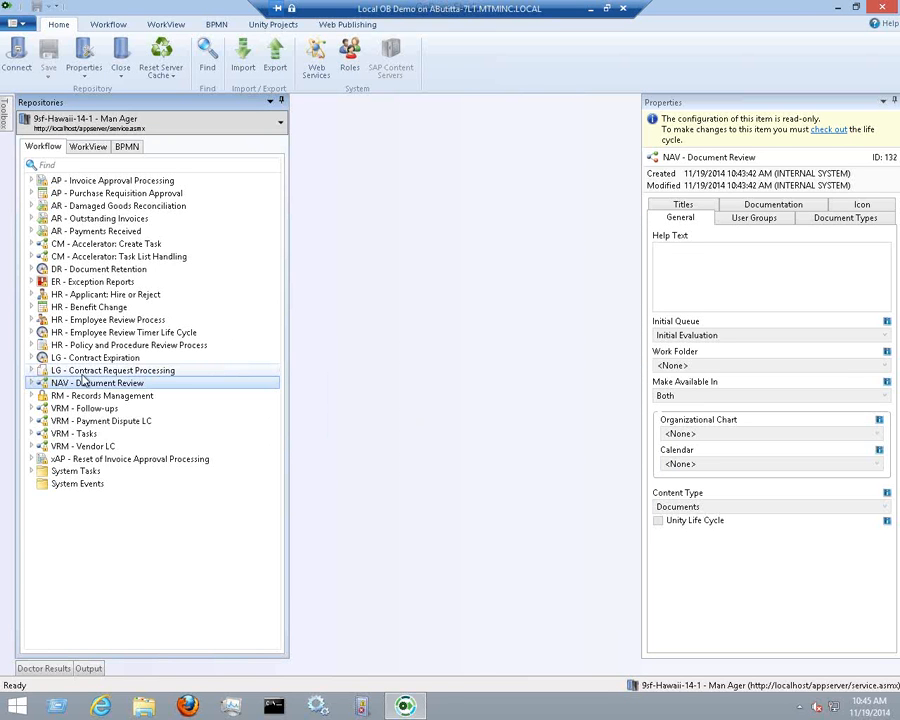
pyautogui.moveTo(84, 380)
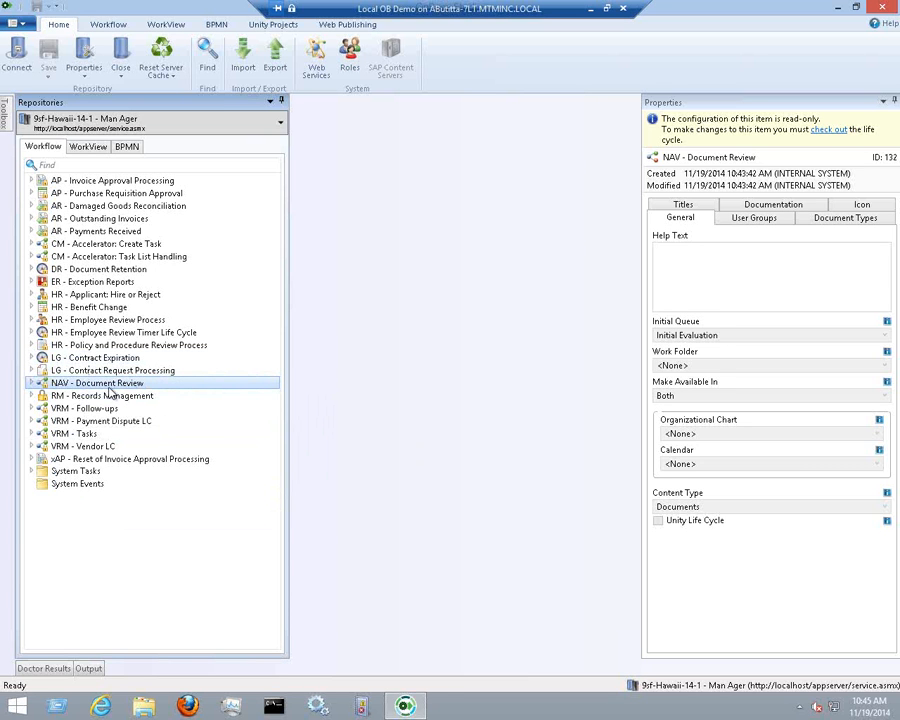
pyautogui.click(52, 370)
pyautogui.click(52, 383)
# Run Compare To from NAV - Document Review with LG - Contract Request Processing as the target
pyautogui.moveTo(58, 391)
pyautogui.rightClick(45, 388)
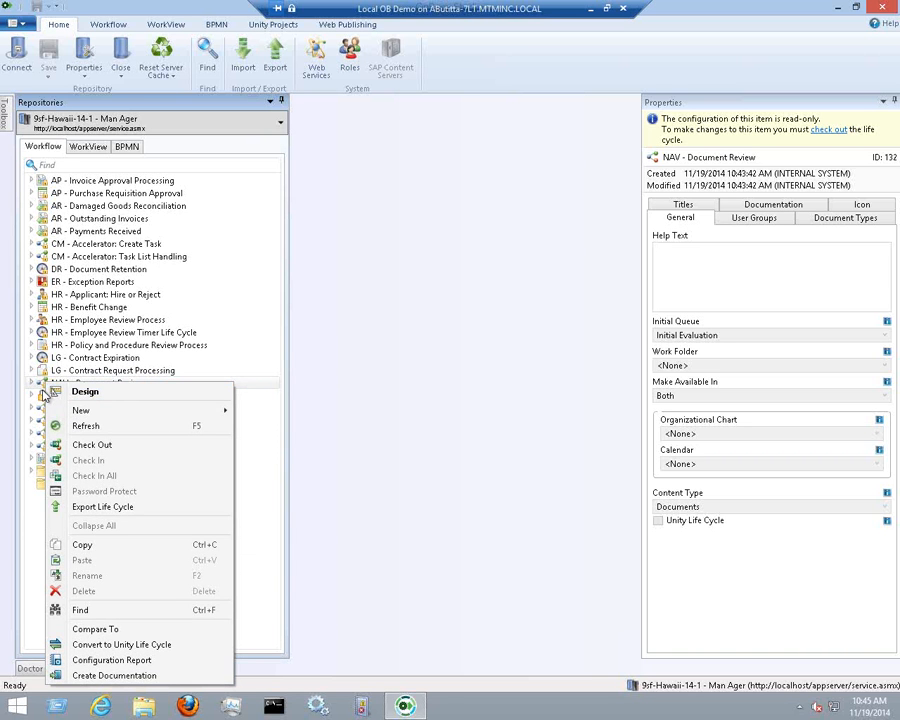
pyautogui.click(110, 629)
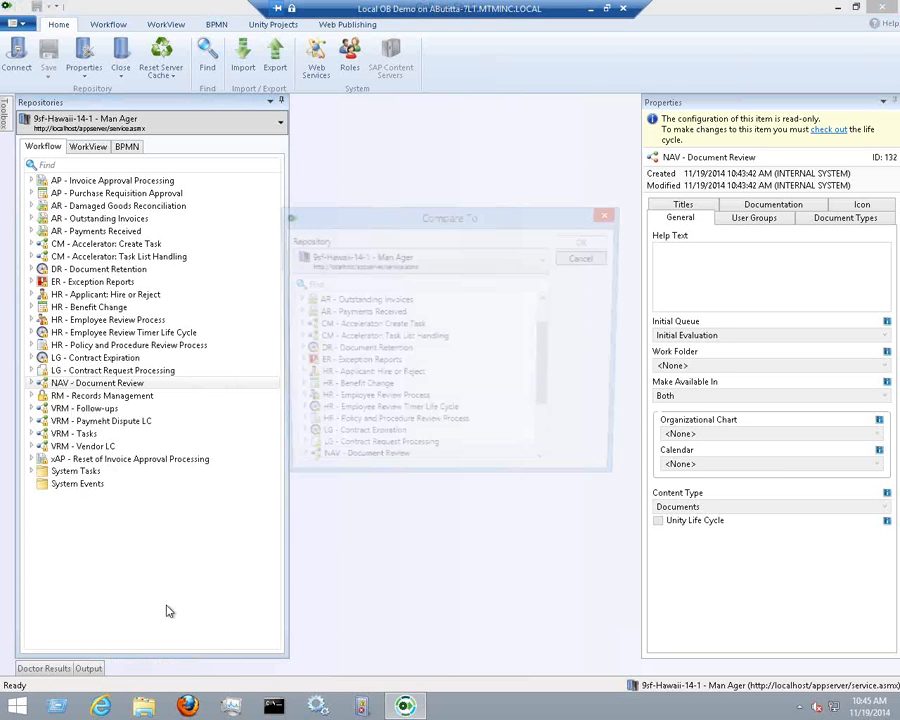
pyautogui.moveTo(470, 320); pyautogui.dragTo(453, 247)
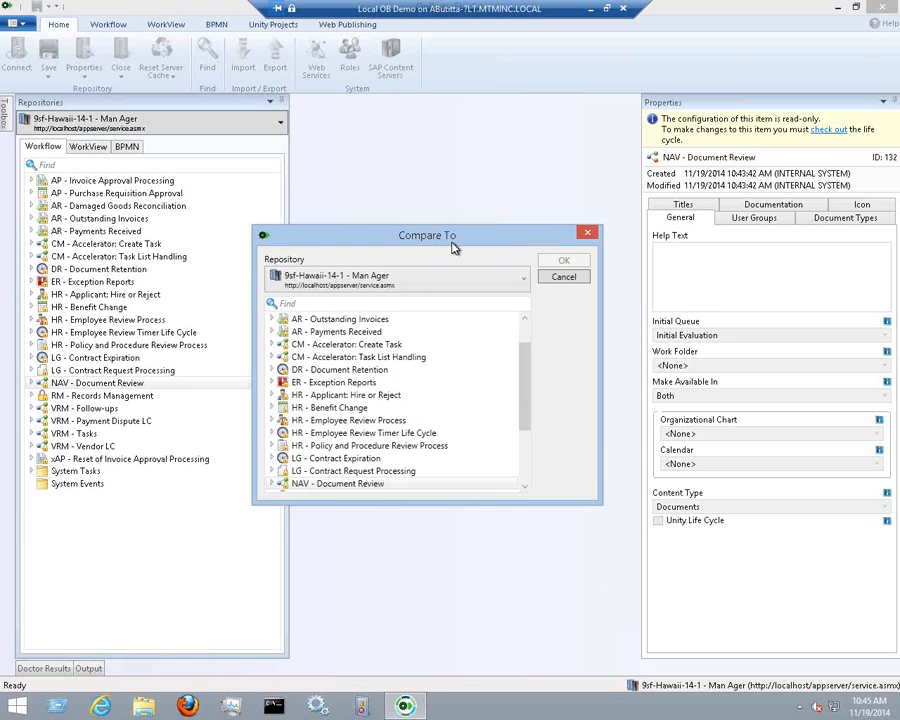
pyautogui.moveTo(525, 380); pyautogui.dragTo(530, 340)
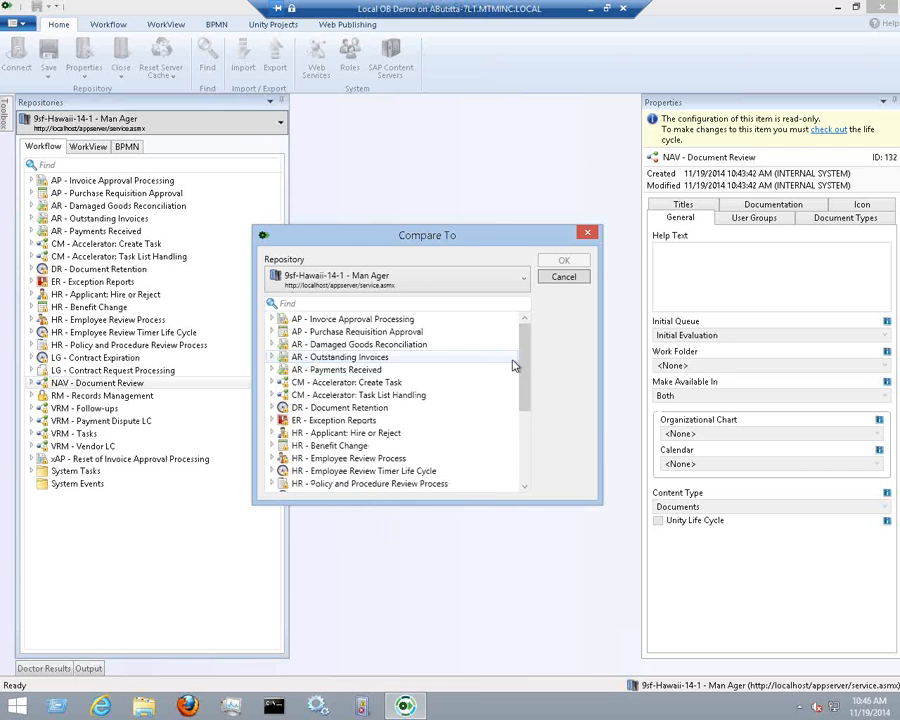
pyautogui.moveTo(526, 372); pyautogui.dragTo(527, 399)
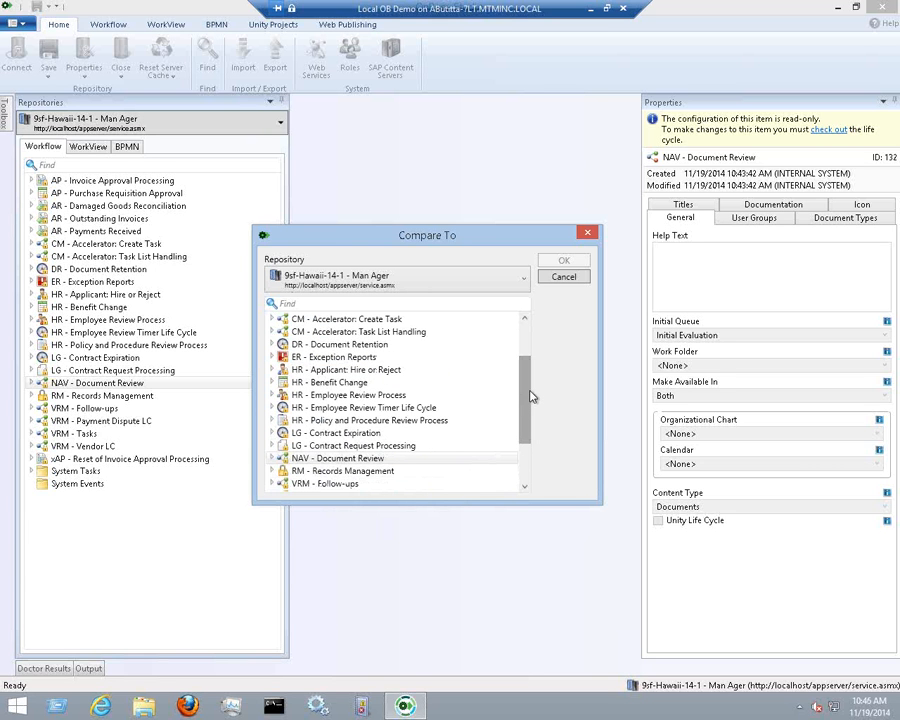
pyautogui.click(415, 446)
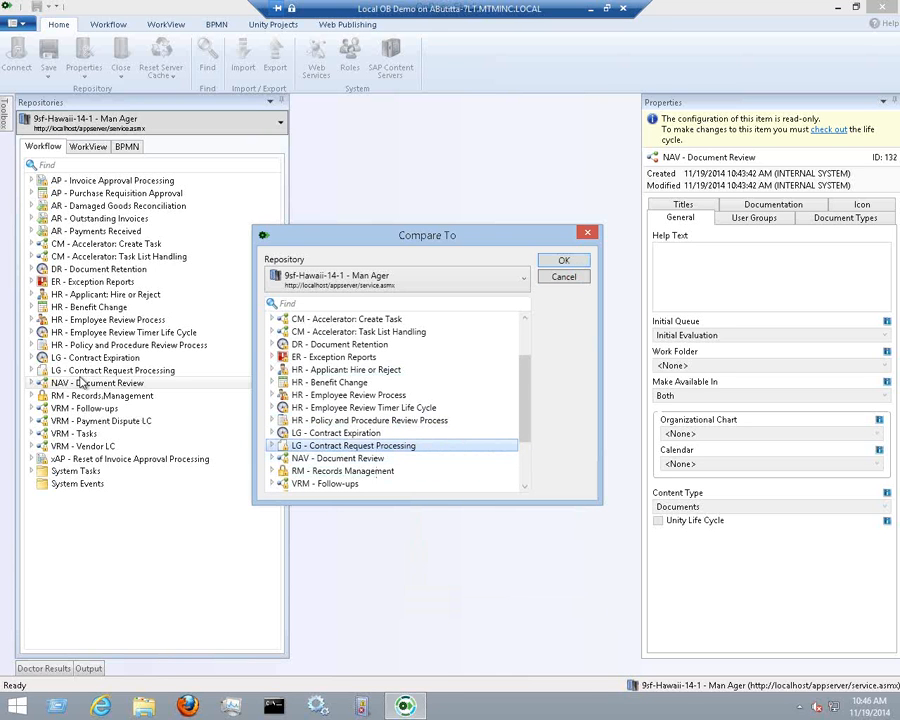
pyautogui.click(417, 446)
pyautogui.click(565, 264)
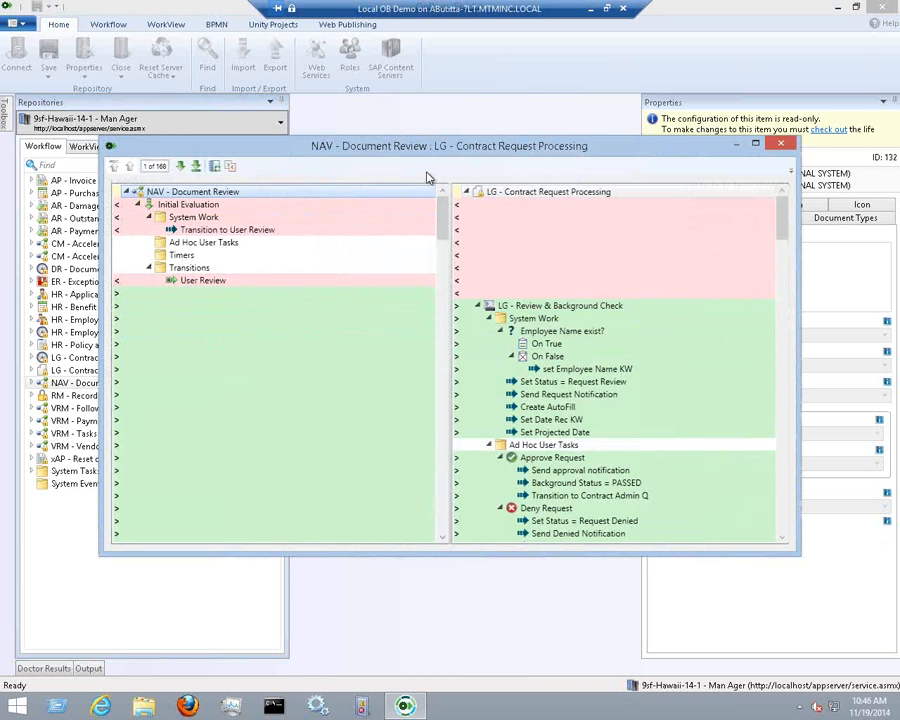
# Move the comparison window up-left and enlarge it, revealing LG - Legal Counsel and LG - Signed Contract Review
pyautogui.moveTo(436, 152); pyautogui.dragTo(392, 88)
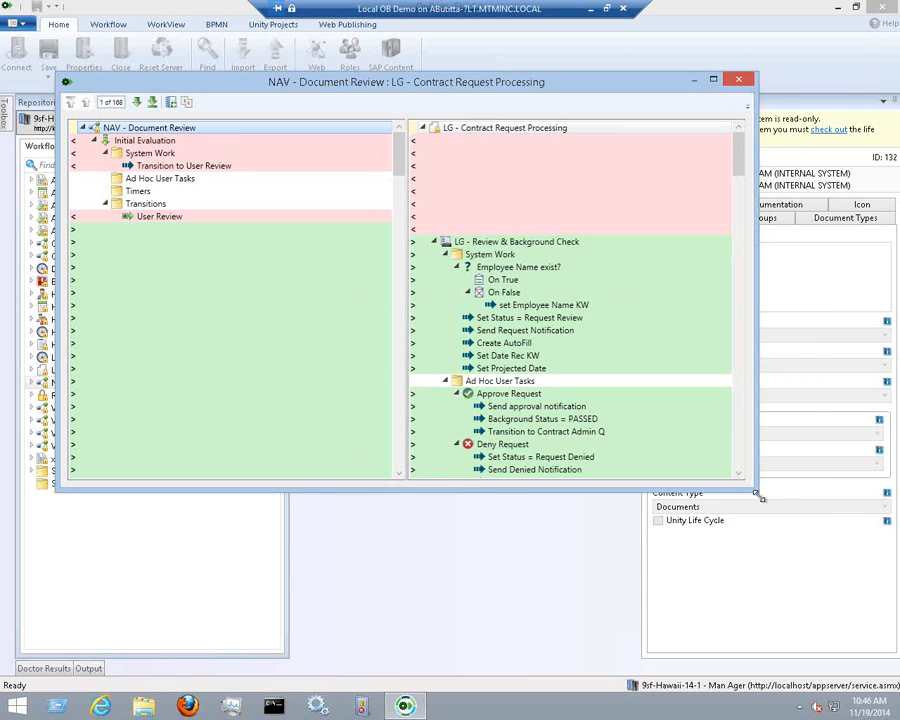
pyautogui.moveTo(755, 490); pyautogui.dragTo(845, 593)
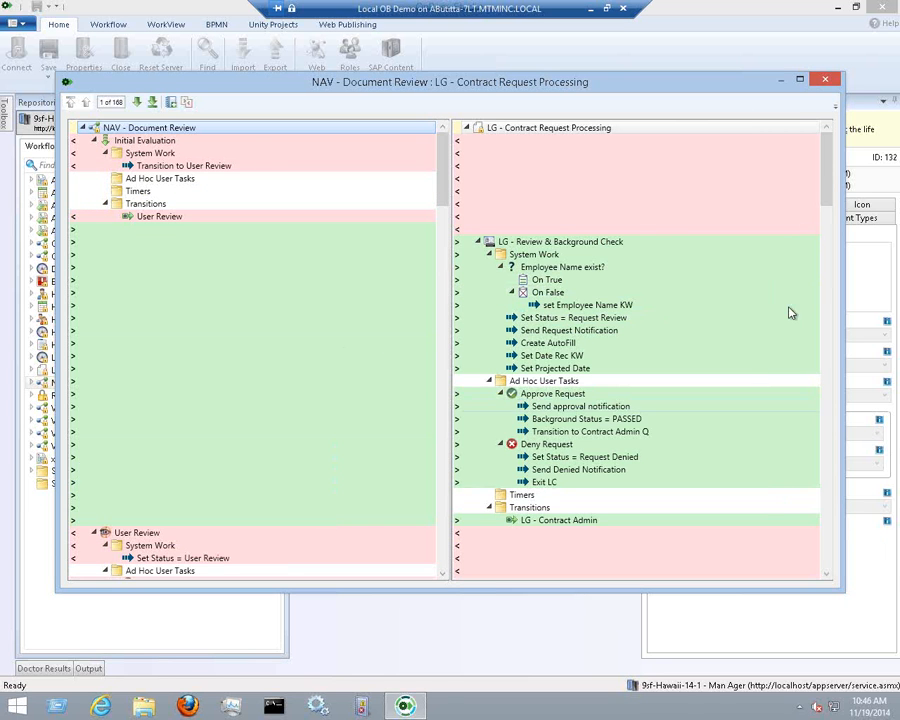
pyautogui.moveTo(828, 185); pyautogui.dragTo(838, 135)
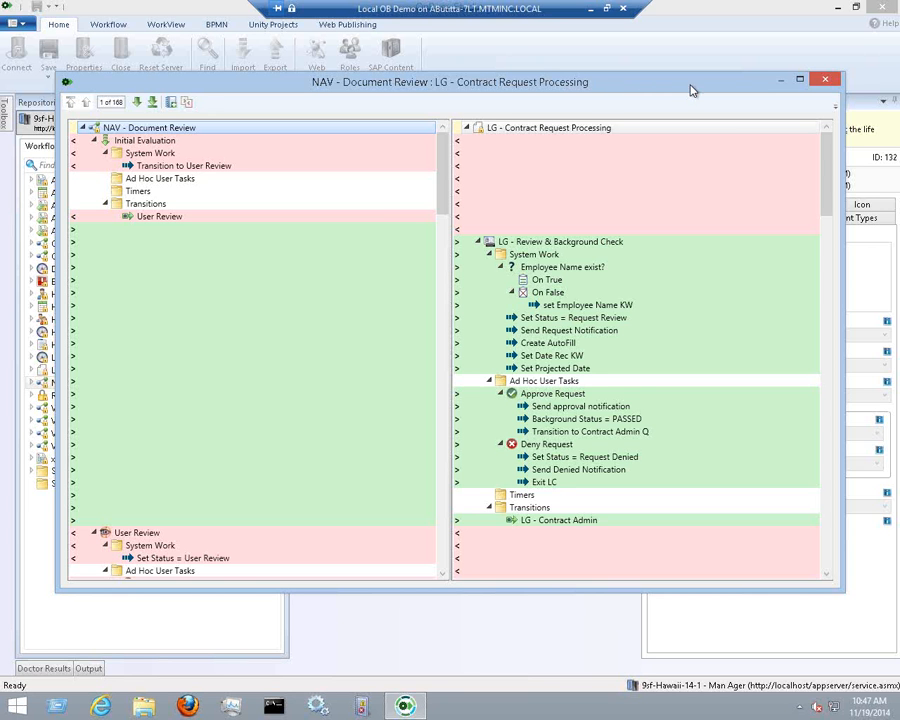
# Close the NAV - Document Review comparison window and switch to the Workflow ribbon
pyautogui.click(823, 81)
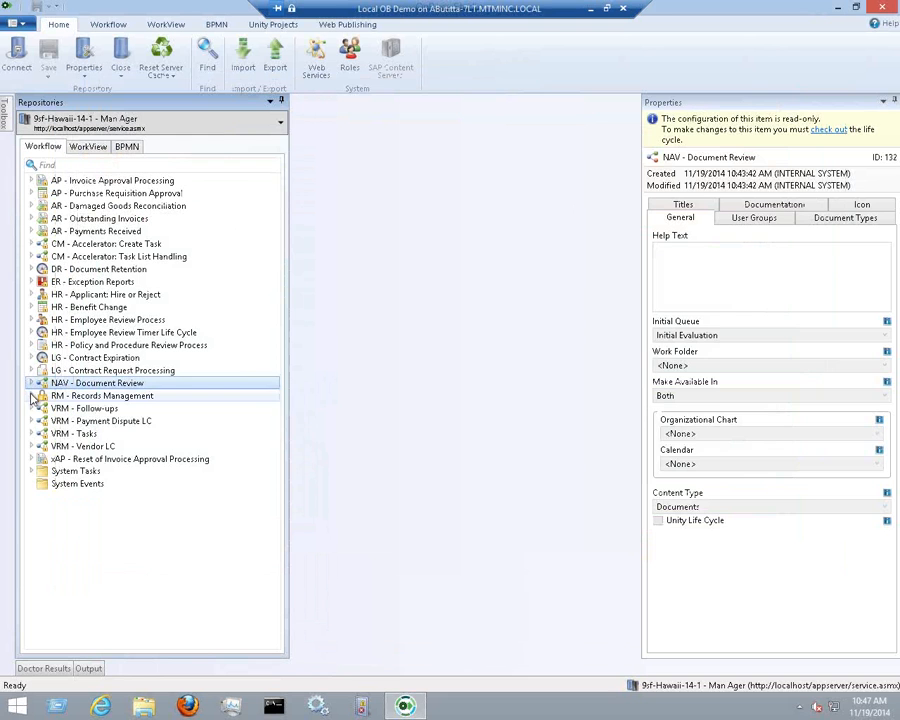
pyautogui.moveTo(44, 424)
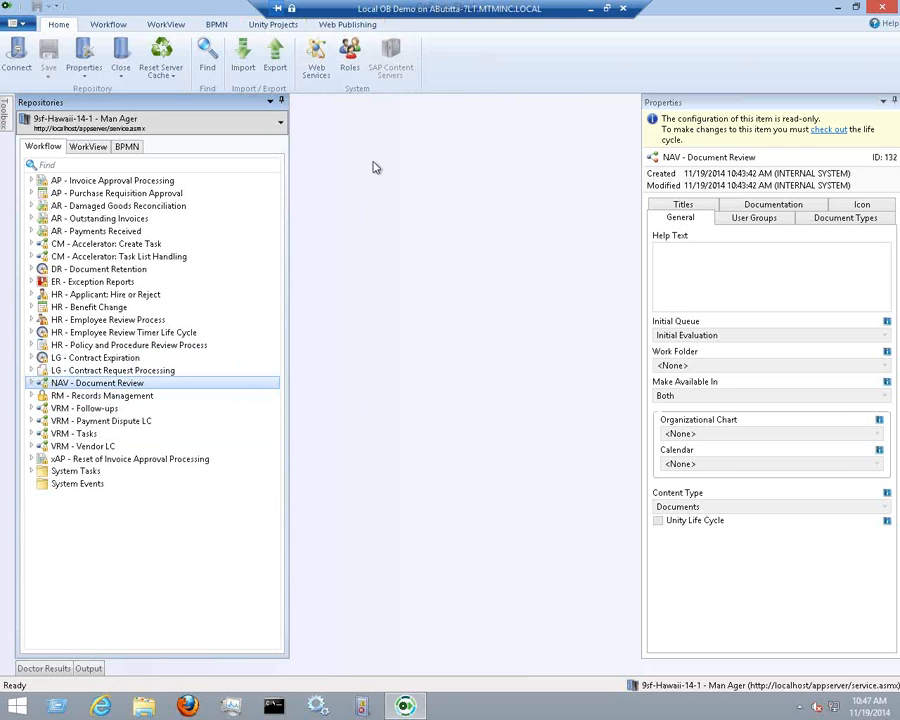
pyautogui.click(110, 24)
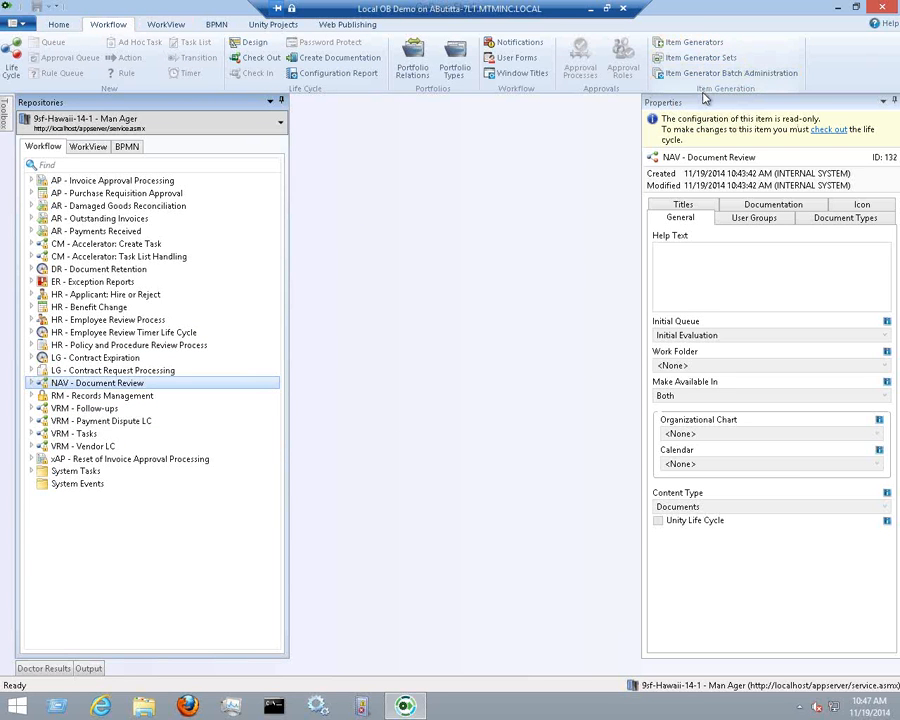
# Open the Item Generators manager, move it higher, and begin adding a new generator
pyautogui.click(664, 41)
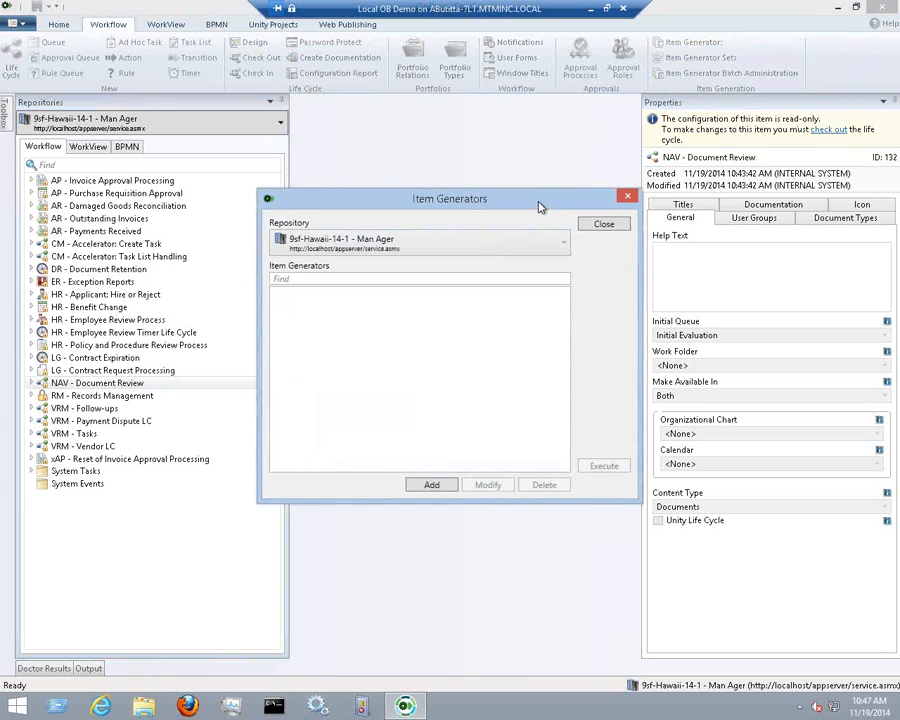
pyautogui.moveTo(538, 203); pyautogui.dragTo(533, 133)
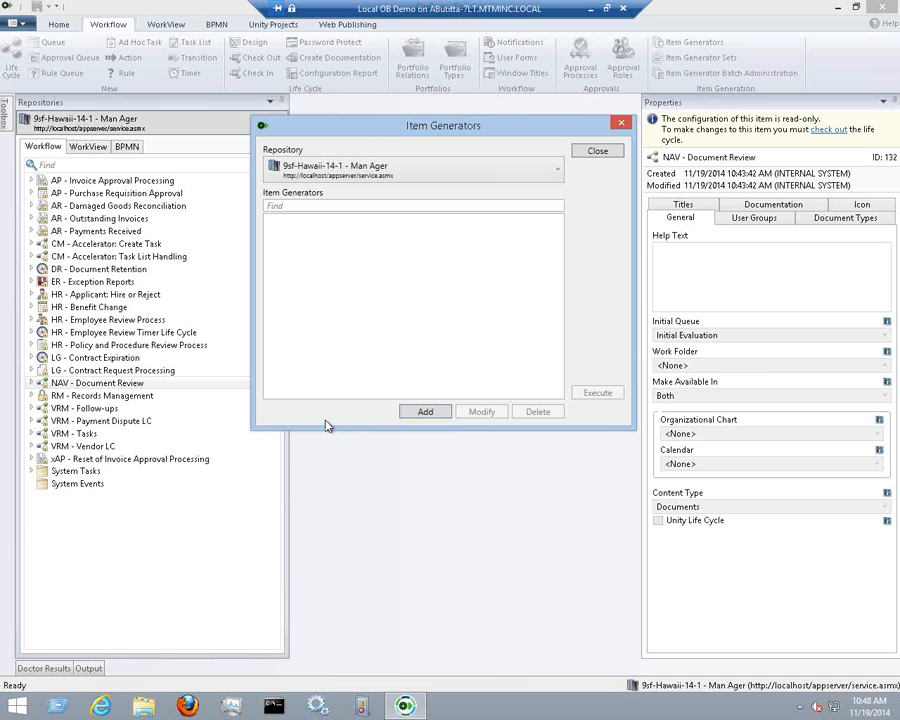
pyautogui.click(406, 415)
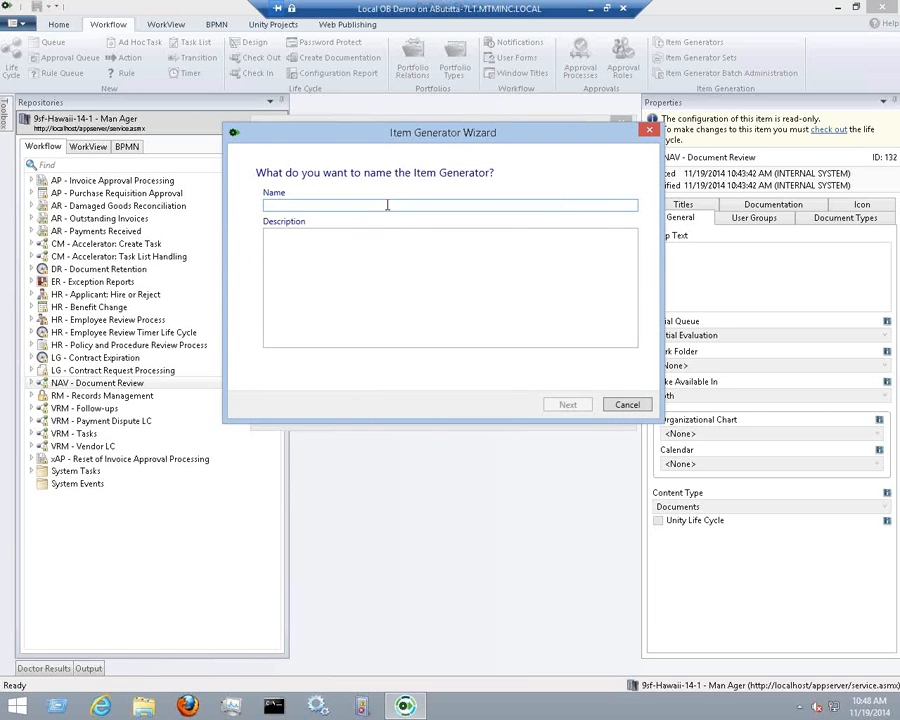
# Name the generator 'Test Generator' and have it create 20 NAV - Documentation documents
pyautogui.write('Test Generator')
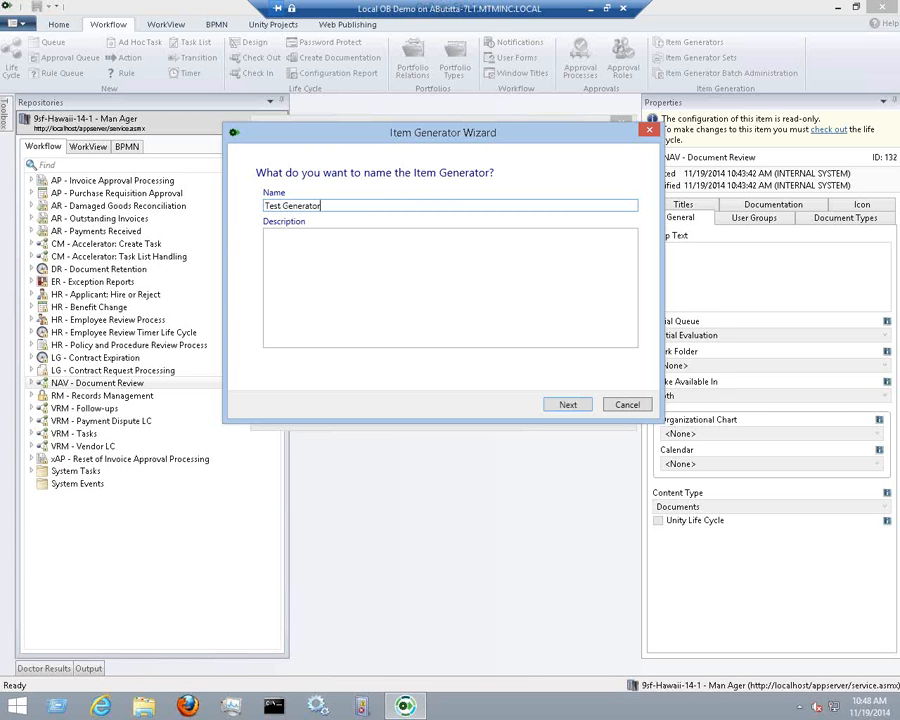
pyautogui.click(567, 404)
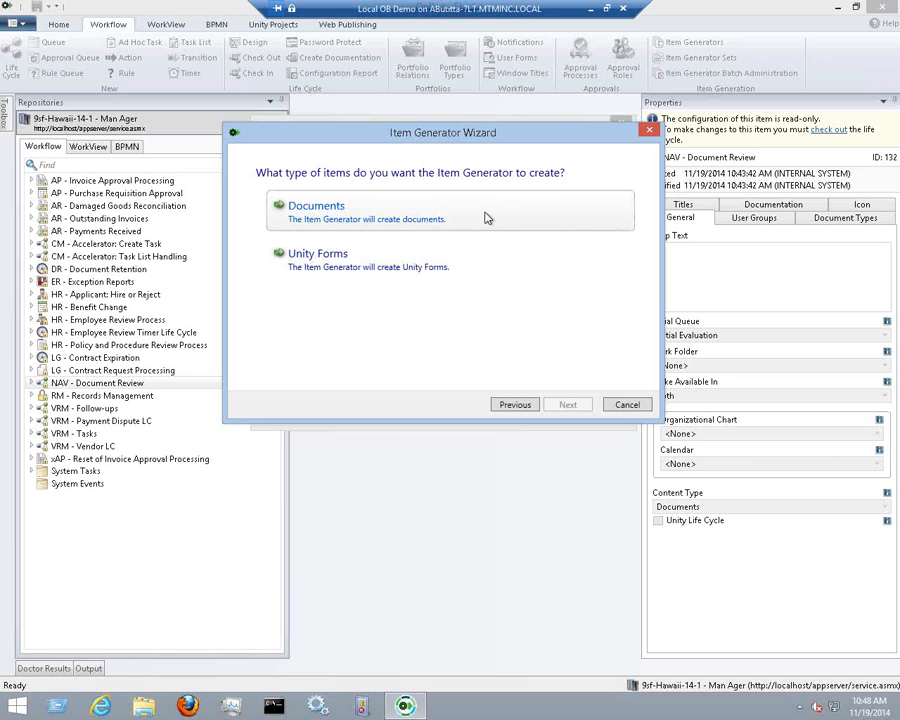
pyautogui.click(437, 210)
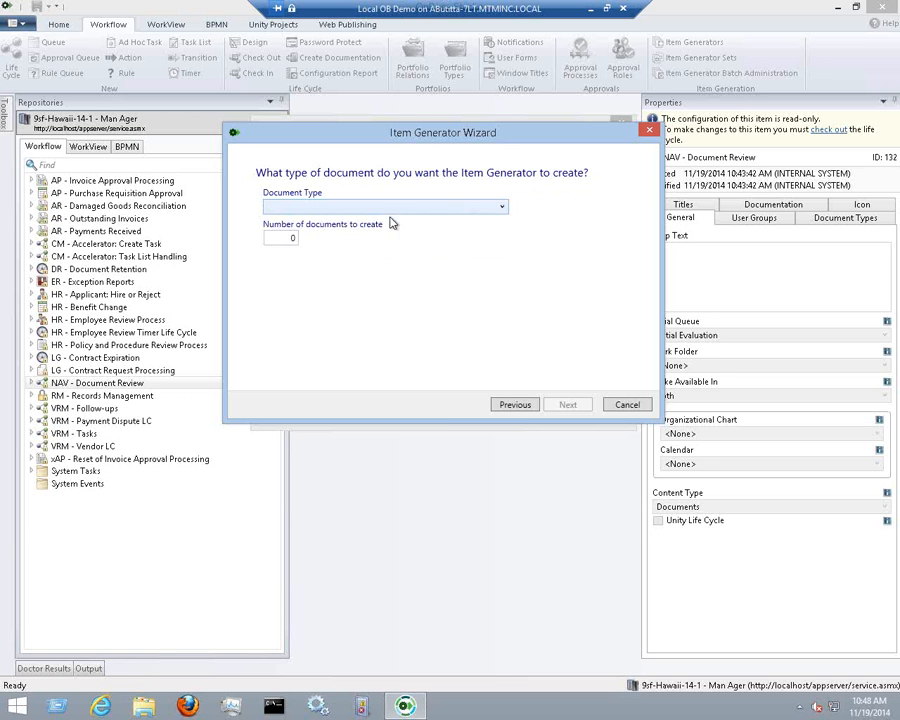
pyautogui.click(419, 208)
pyautogui.moveTo(502, 228); pyautogui.dragTo(504, 348)
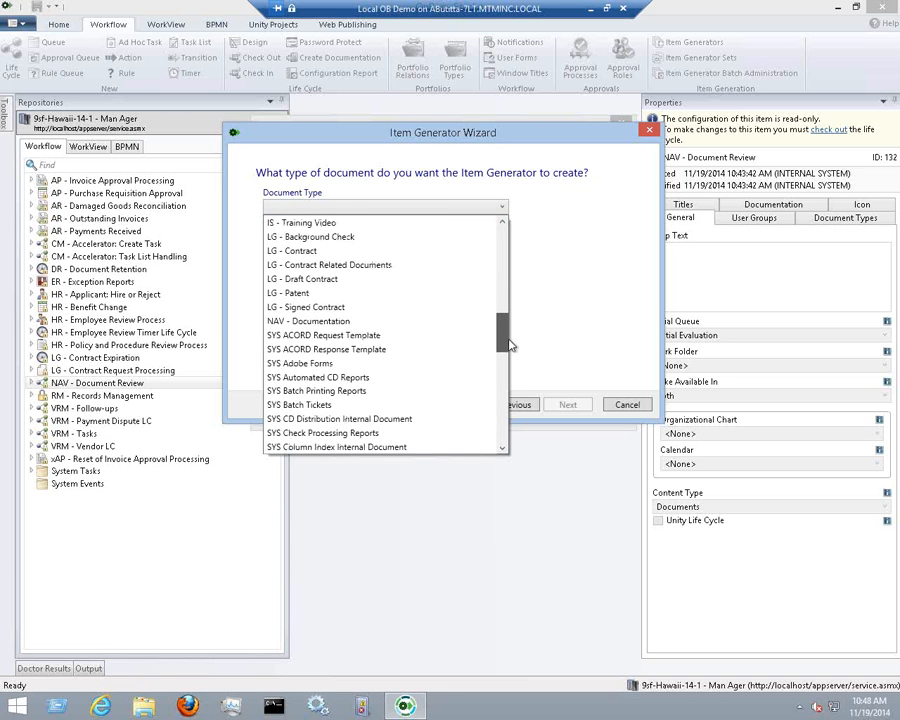
pyautogui.click(395, 321)
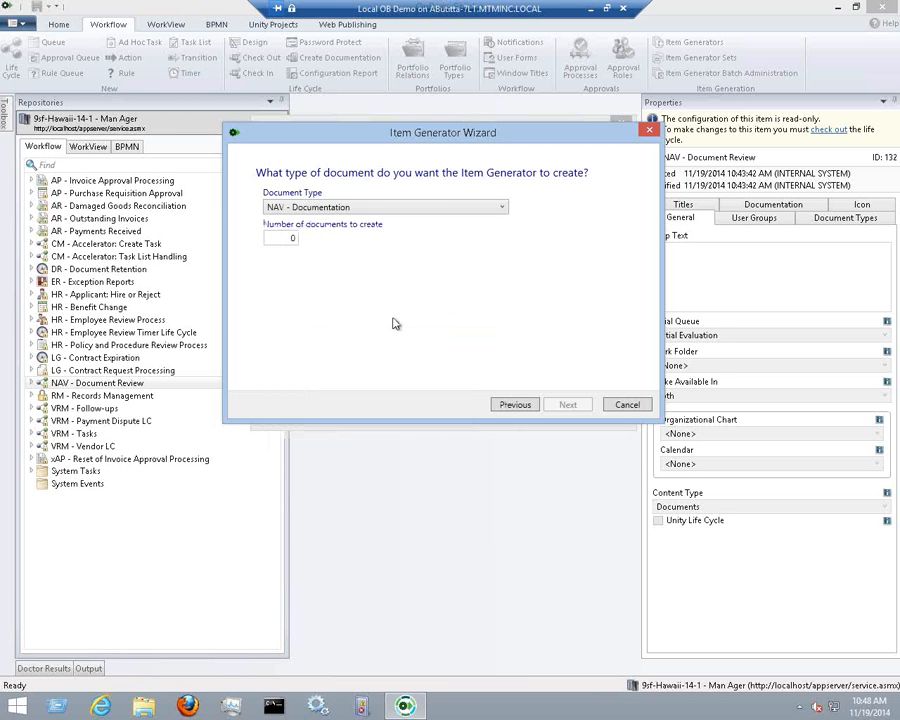
pyautogui.click(285, 240)
pyautogui.write('2')
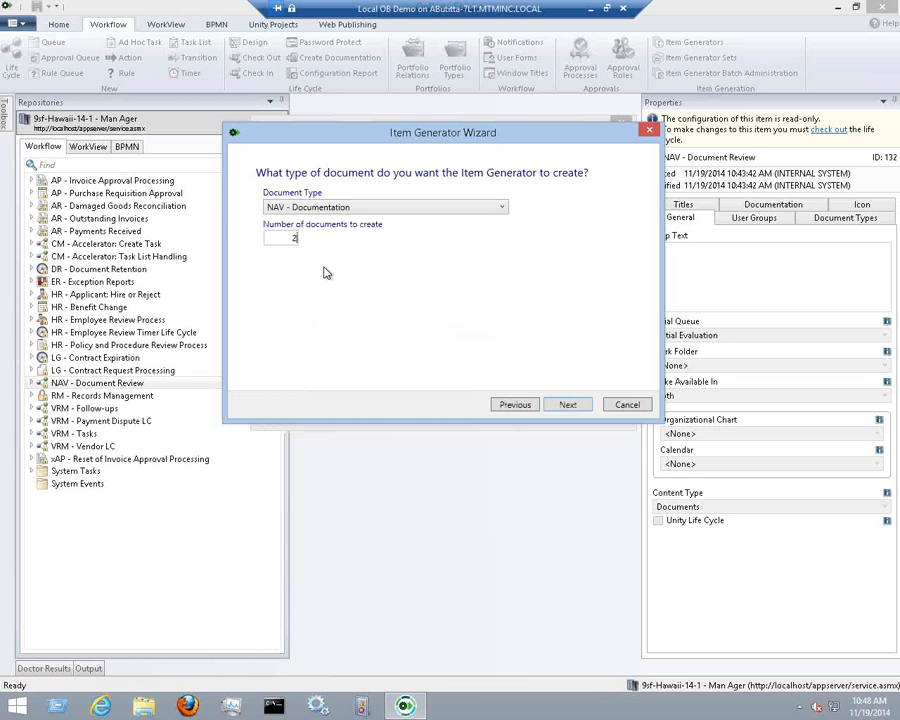
pyautogui.write('0')
pyautogui.click(567, 404)
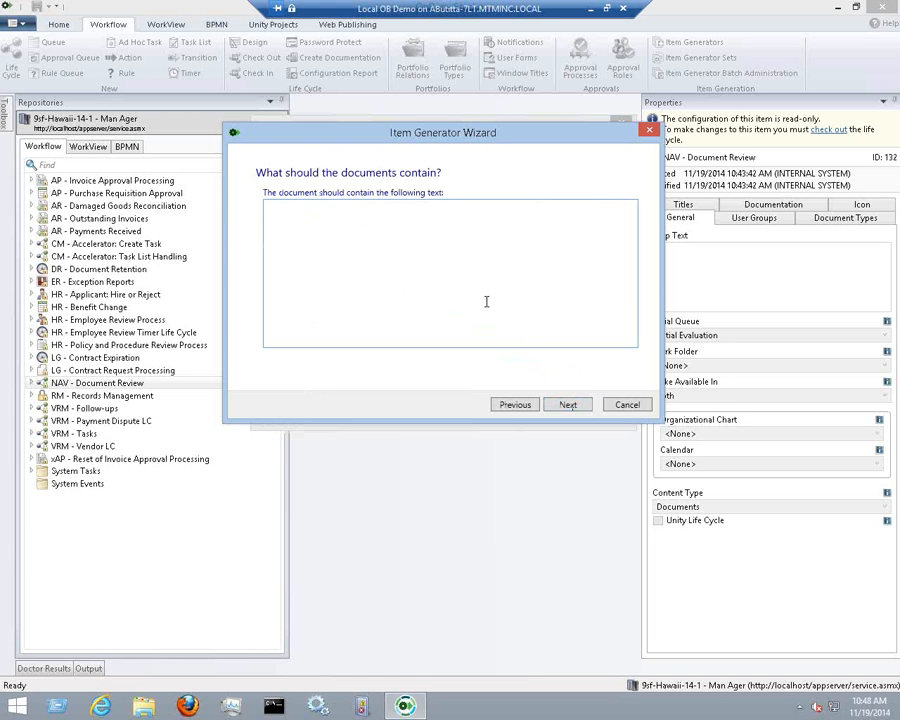
# Enter the document text, then add a Status keyword with constant value UNKOWN
pyautogui.write('This is a test document!')
pyautogui.click(567, 403)
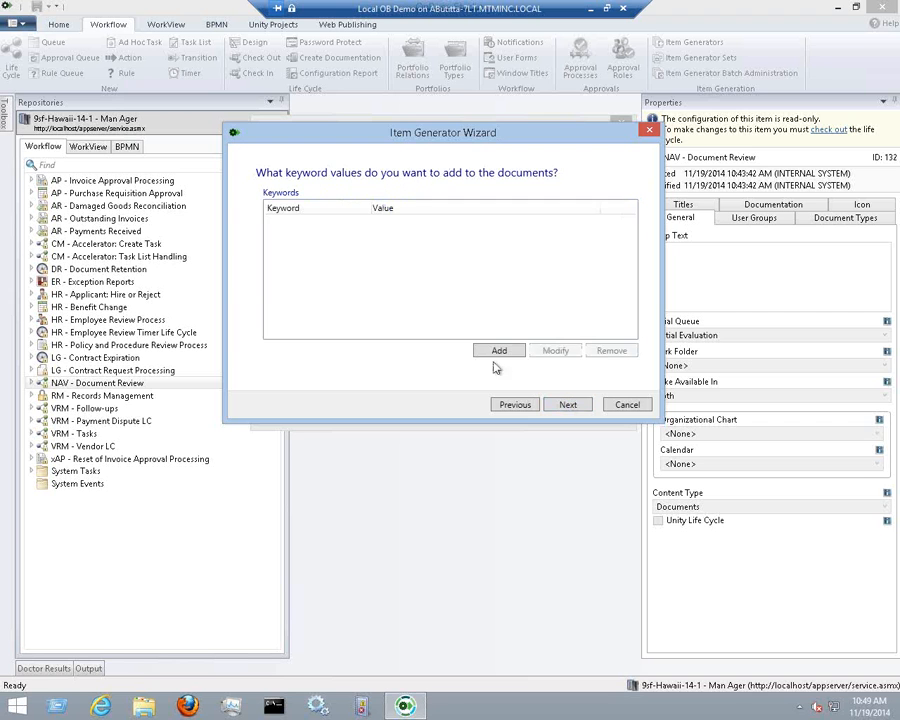
pyautogui.click(496, 350)
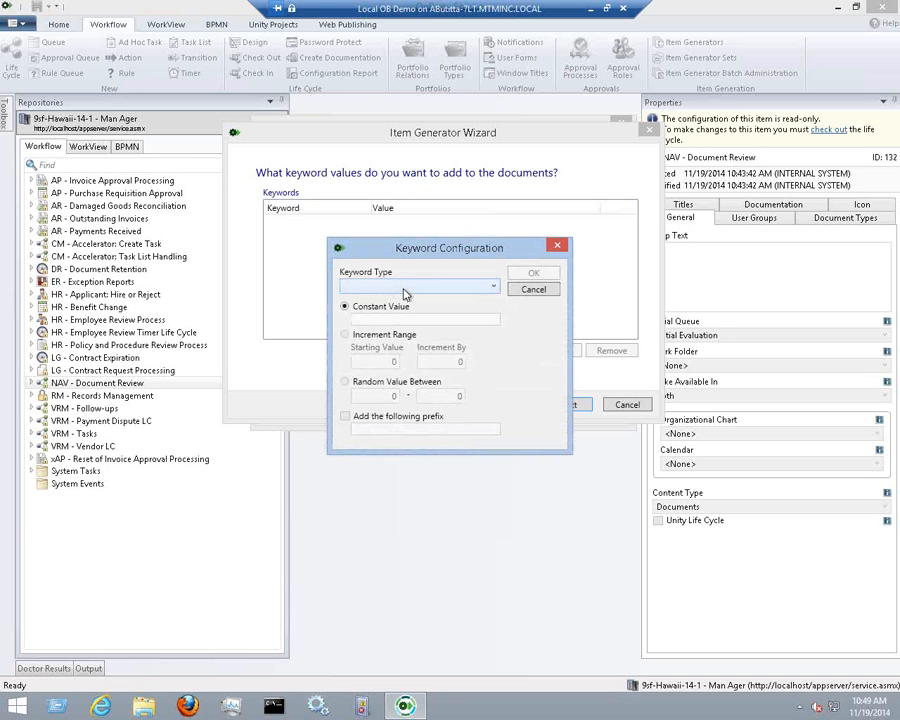
pyautogui.click(405, 289)
pyautogui.click(407, 305)
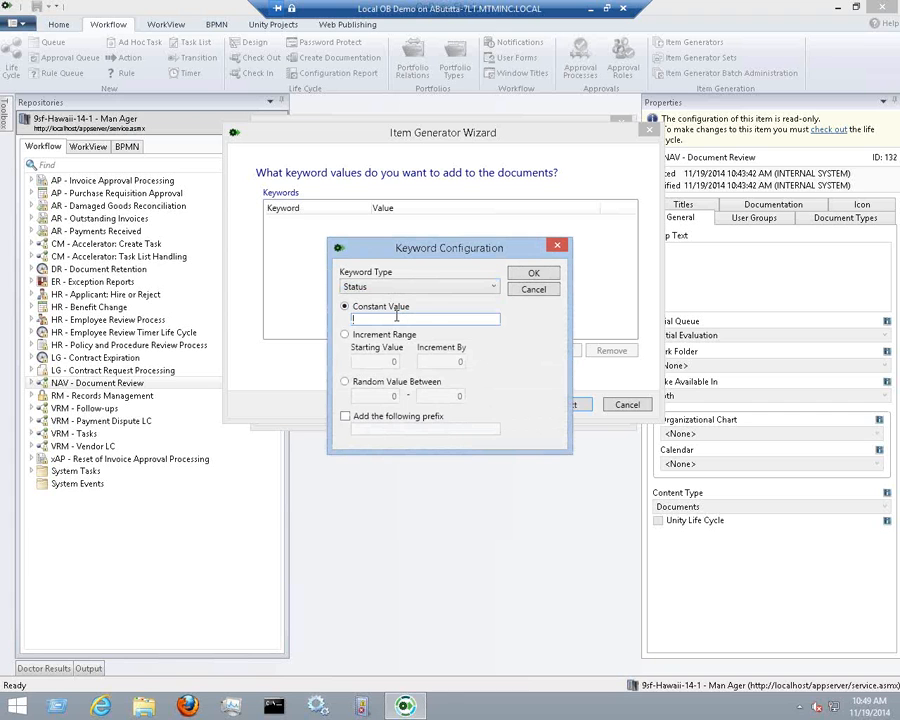
pyautogui.write('UNKOWN')
pyautogui.click(548, 277)
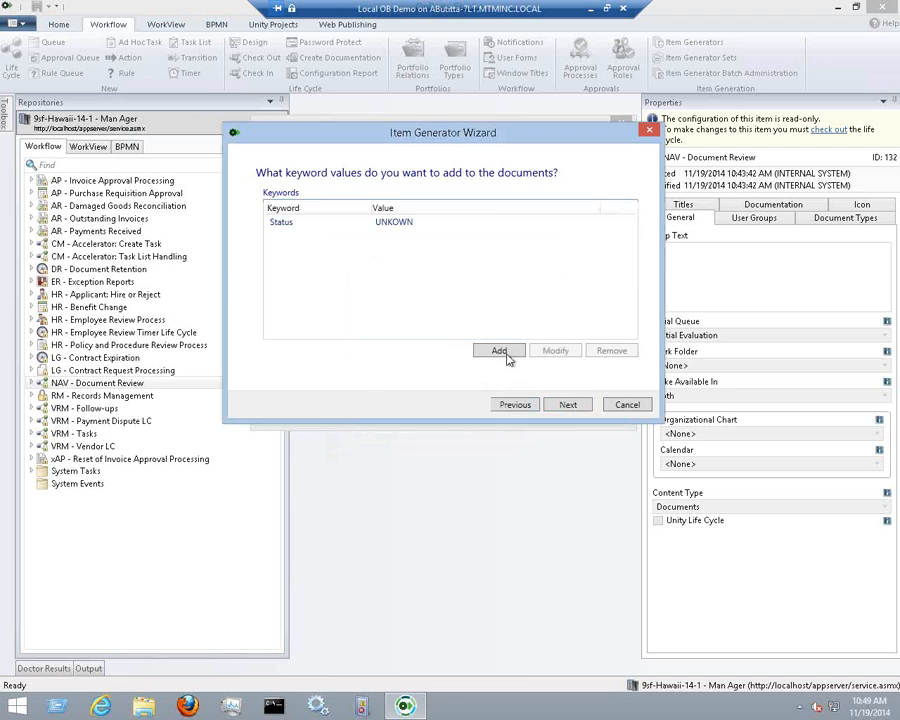
pyautogui.click(567, 405)
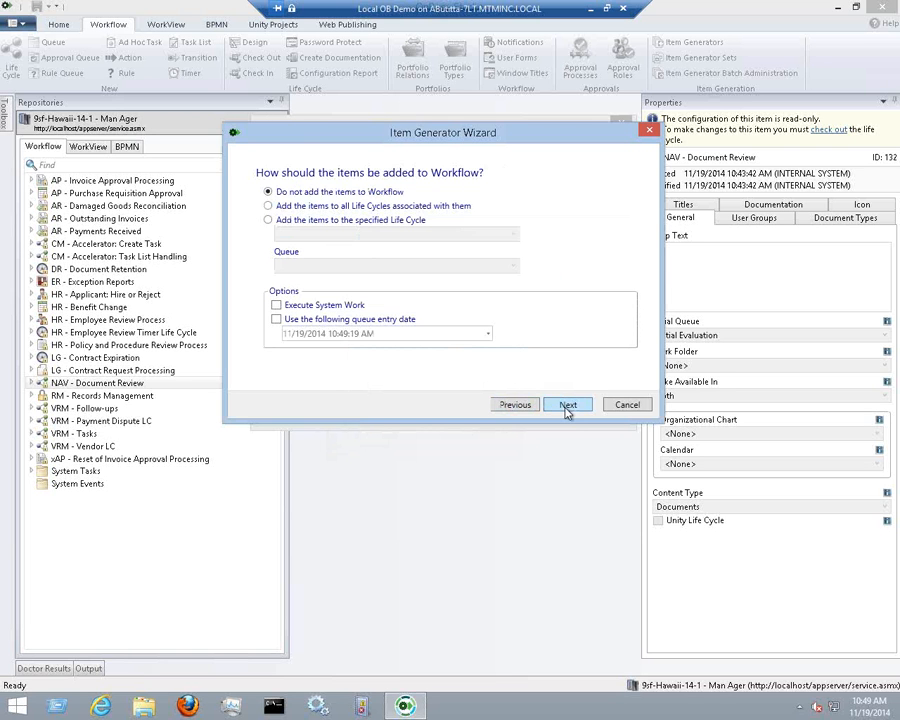
# Send items to all their associated life cycles with Execute System Work enabled
pyautogui.click(308, 207)
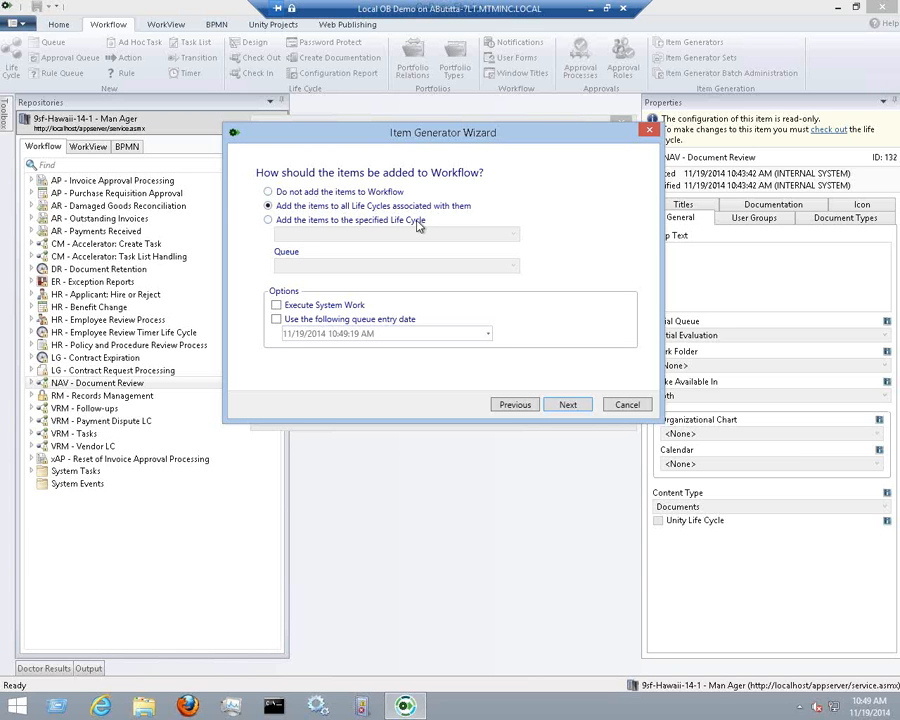
pyautogui.click(419, 222)
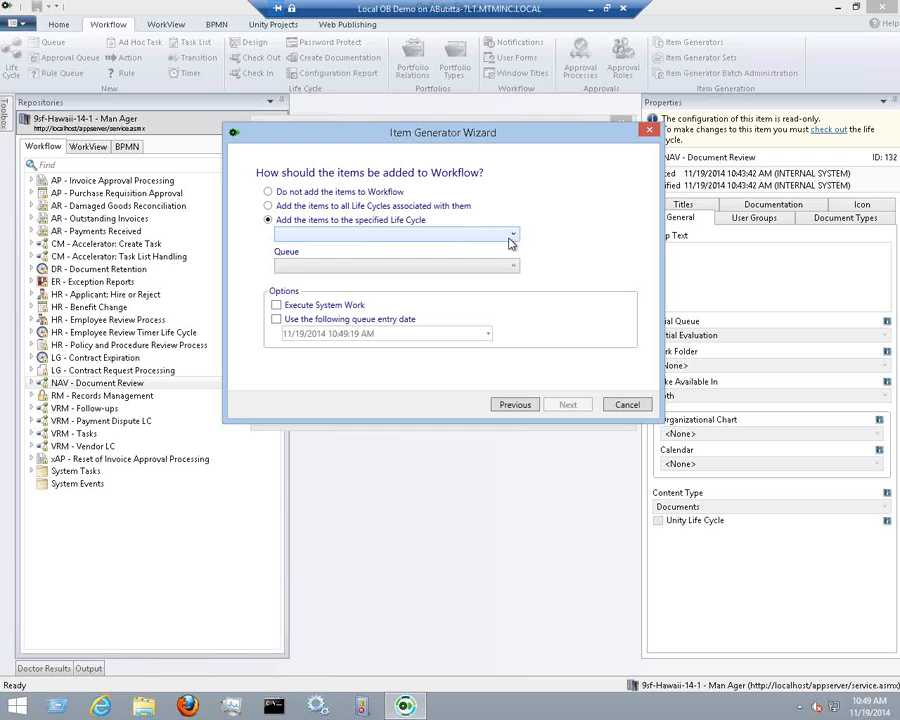
pyautogui.click(508, 234)
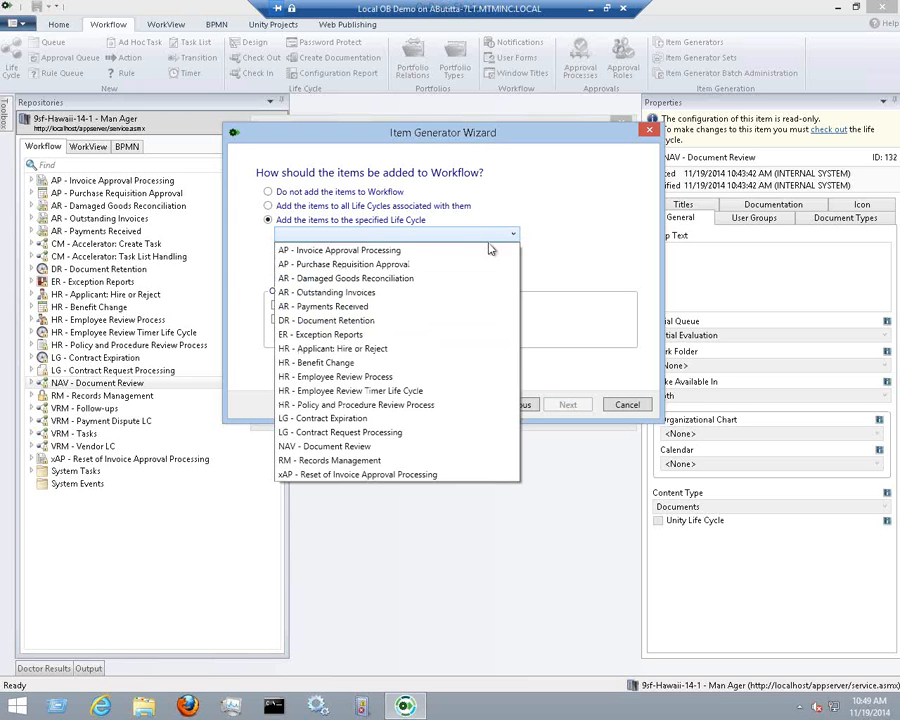
pyautogui.click(375, 404)
pyautogui.click(402, 265)
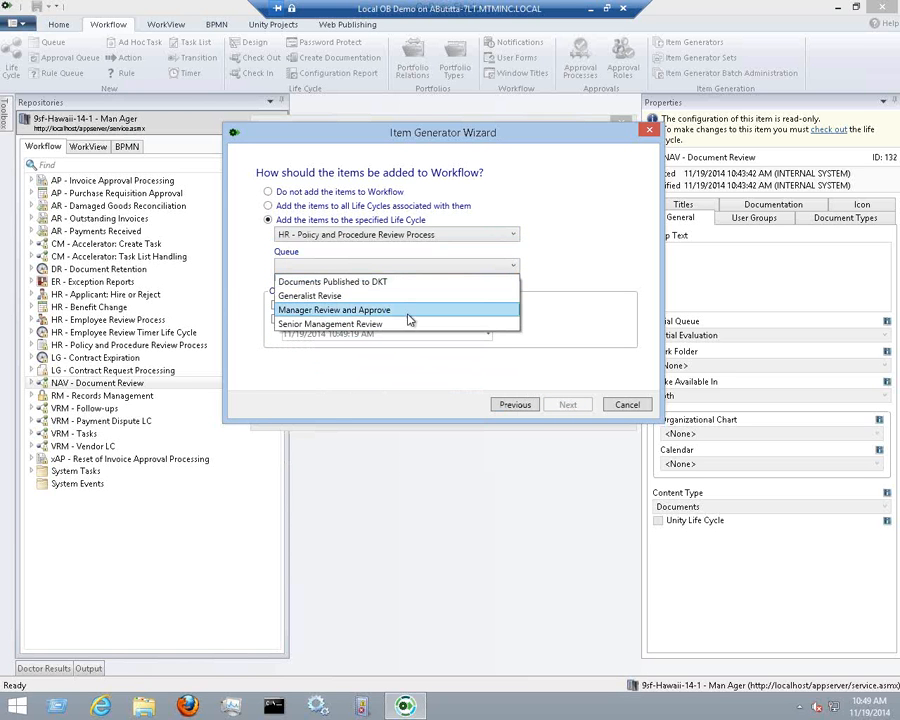
pyautogui.click(405, 265)
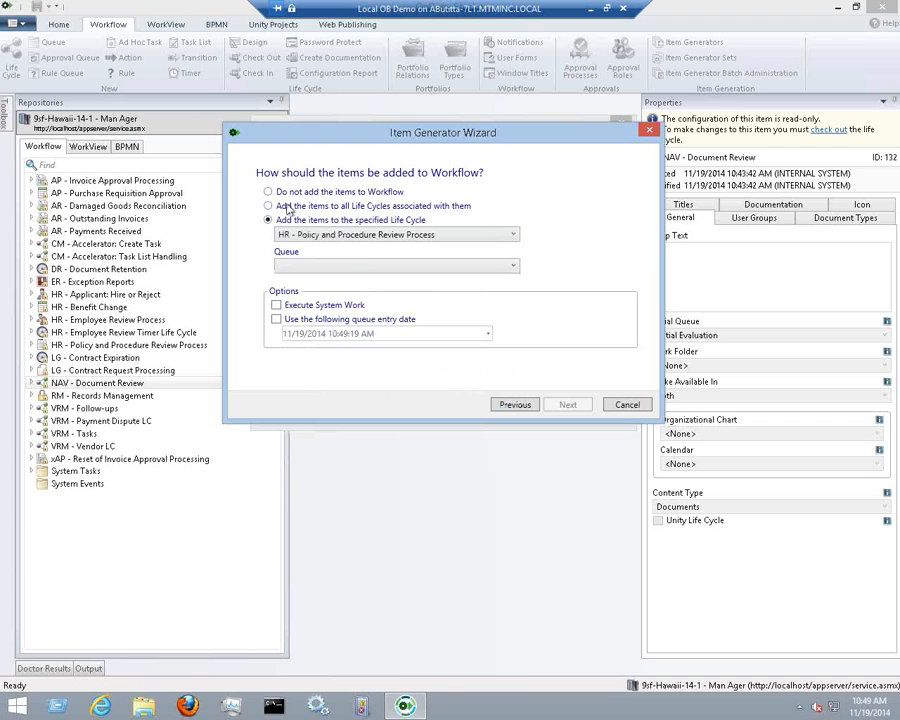
pyautogui.click(268, 206)
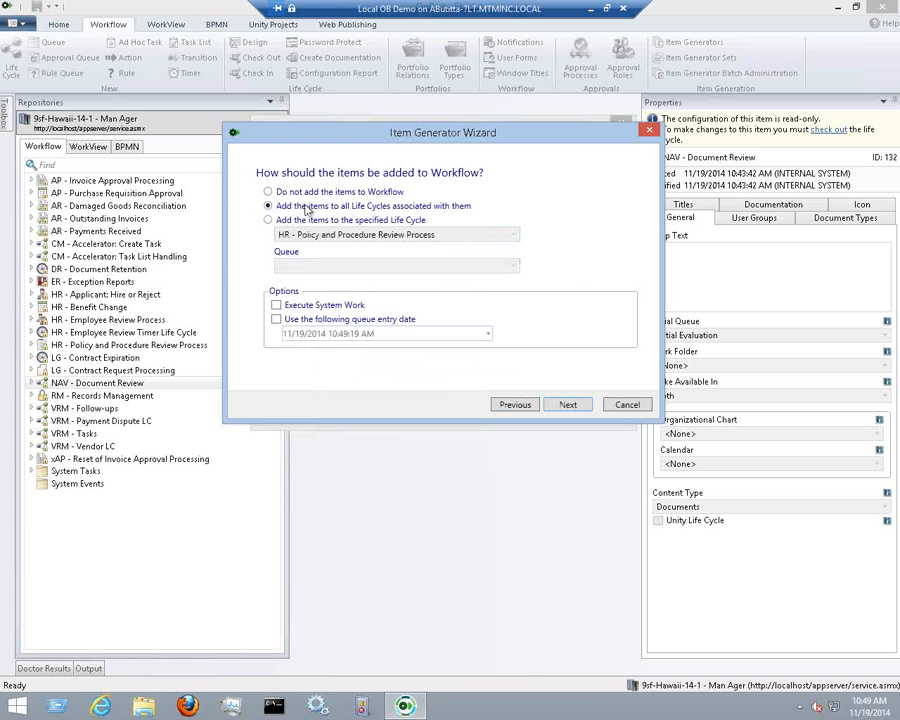
pyautogui.click(277, 306)
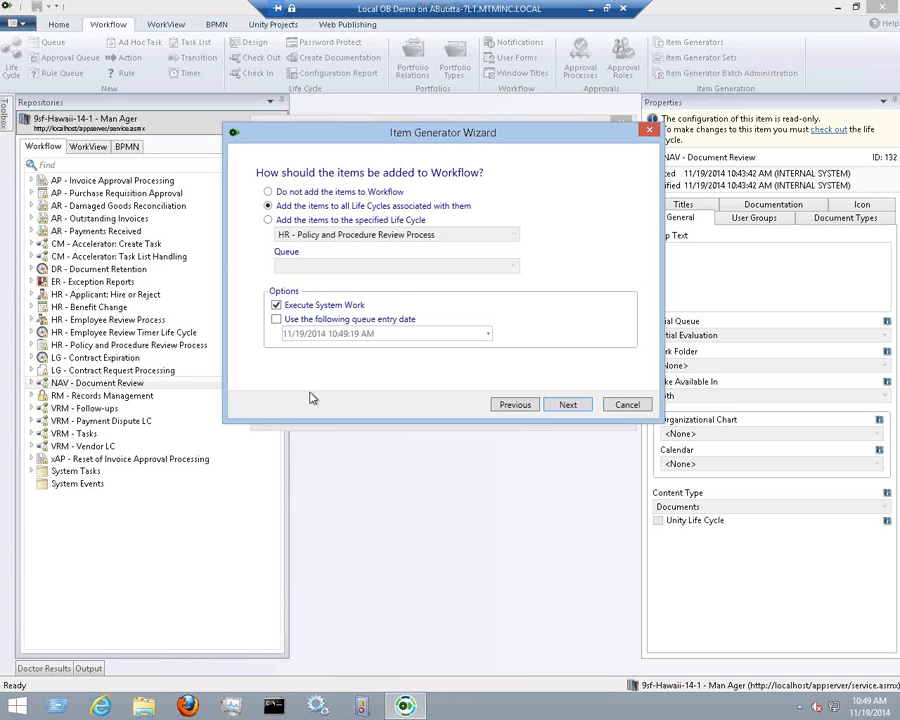
pyautogui.click(568, 406)
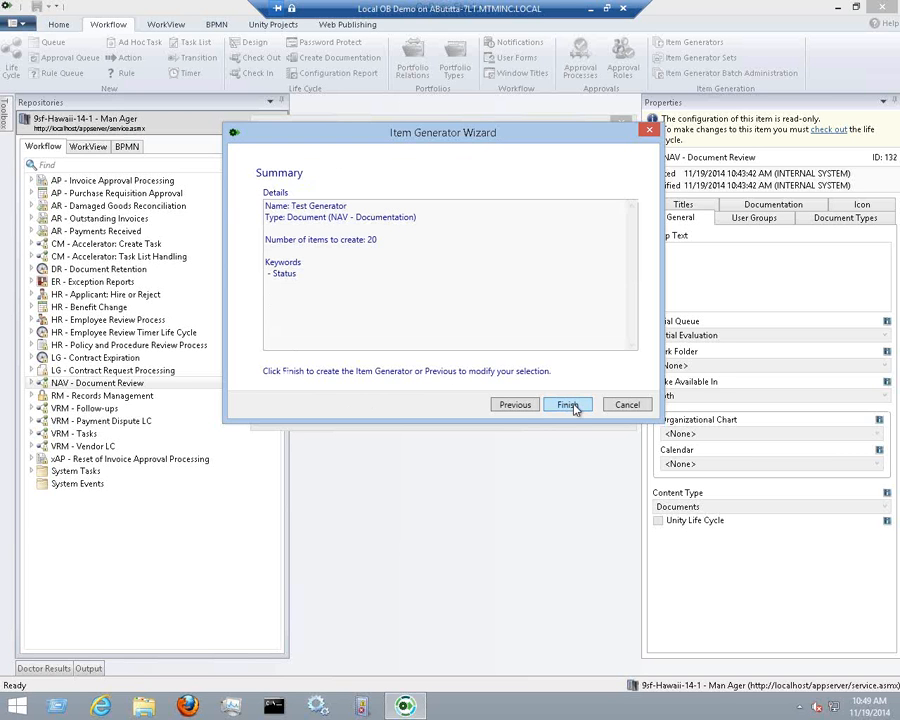
# Finish Test Generator, execute it after saving the repository, and close the manager
pyautogui.click(570, 405)
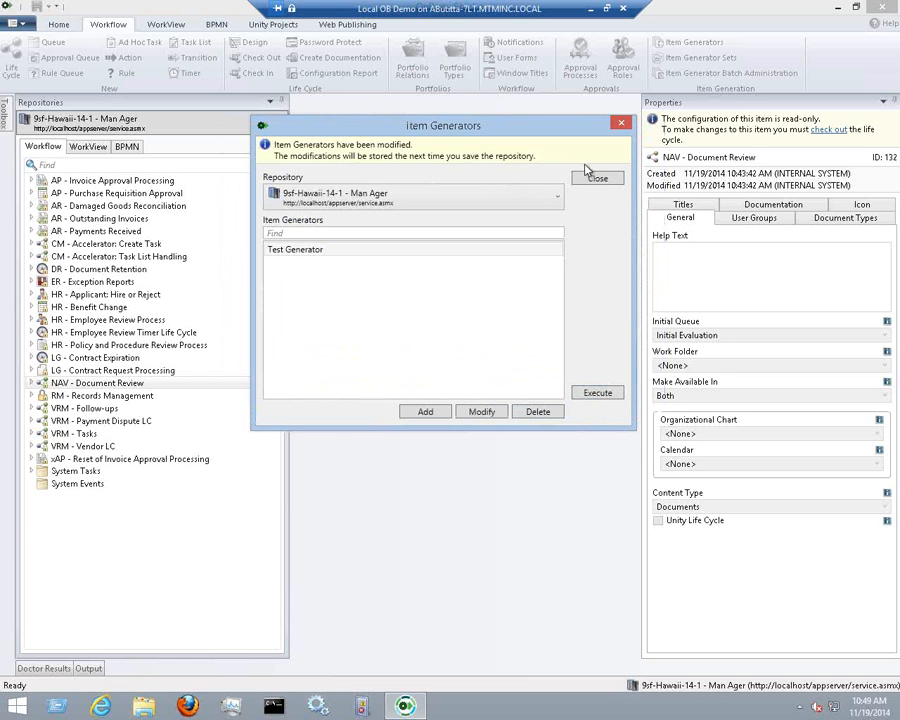
pyautogui.click(340, 249)
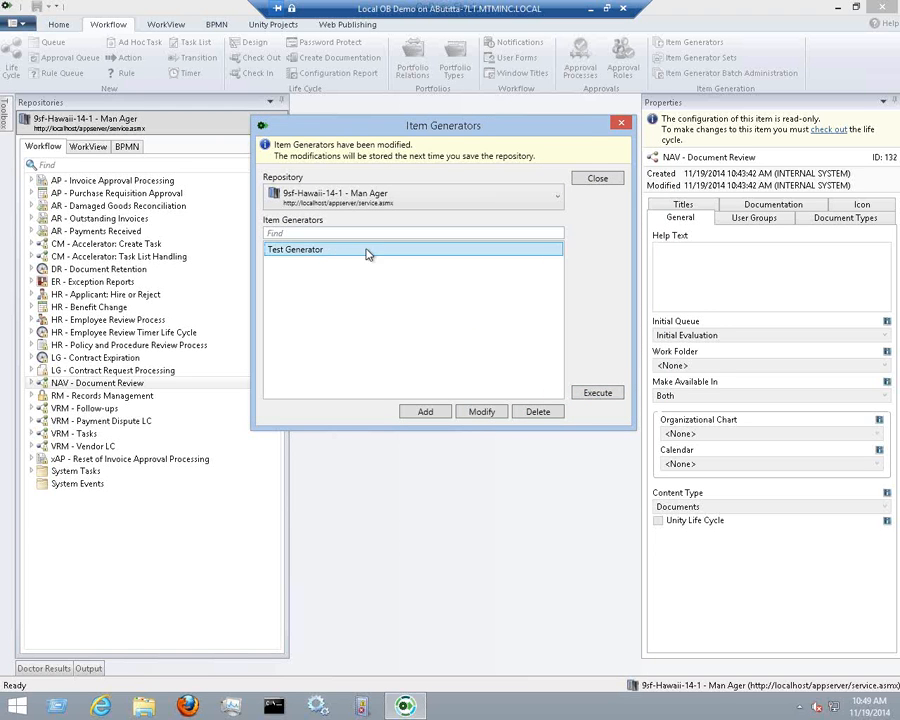
pyautogui.click(605, 394)
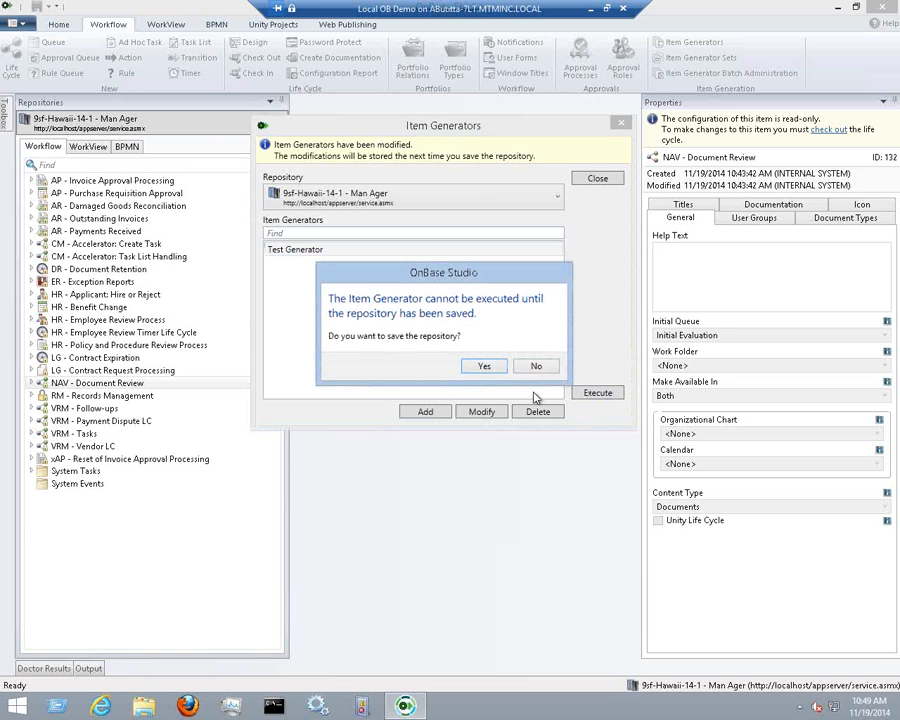
pyautogui.click(492, 367)
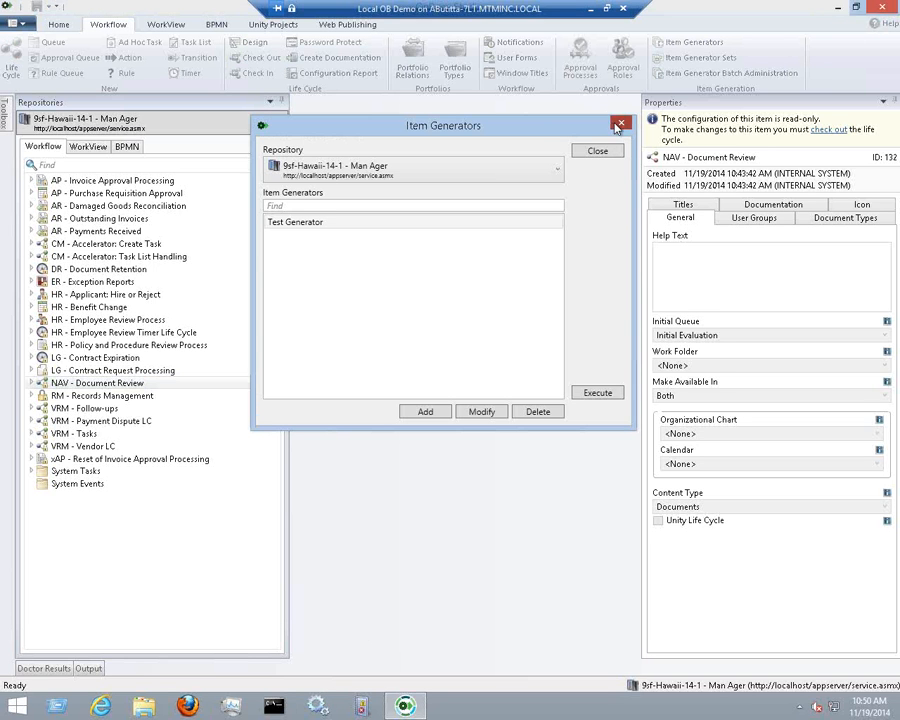
pyautogui.click(621, 122)
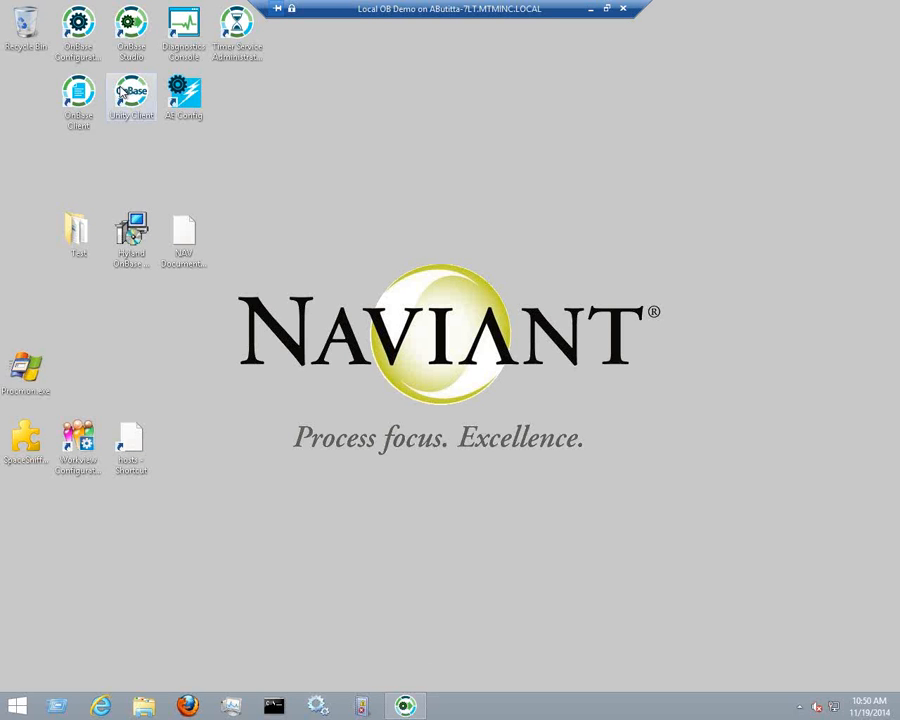
# Launch OnBase Unity Client, skip the AppEnabler file, and open Workflow past the error
pyautogui.doubleClick(131, 97)
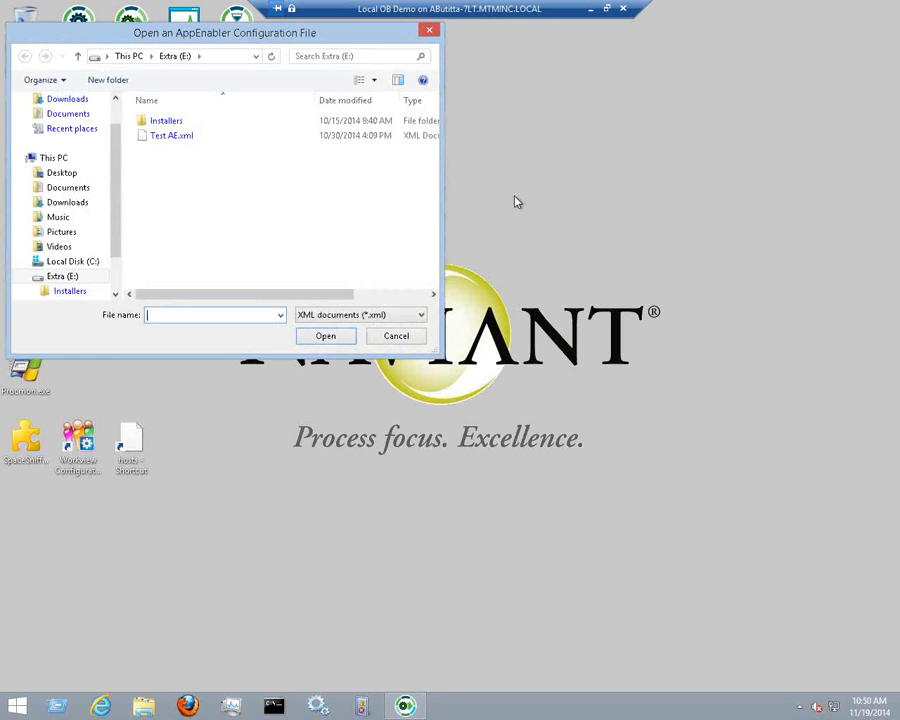
pyautogui.press('Escape')
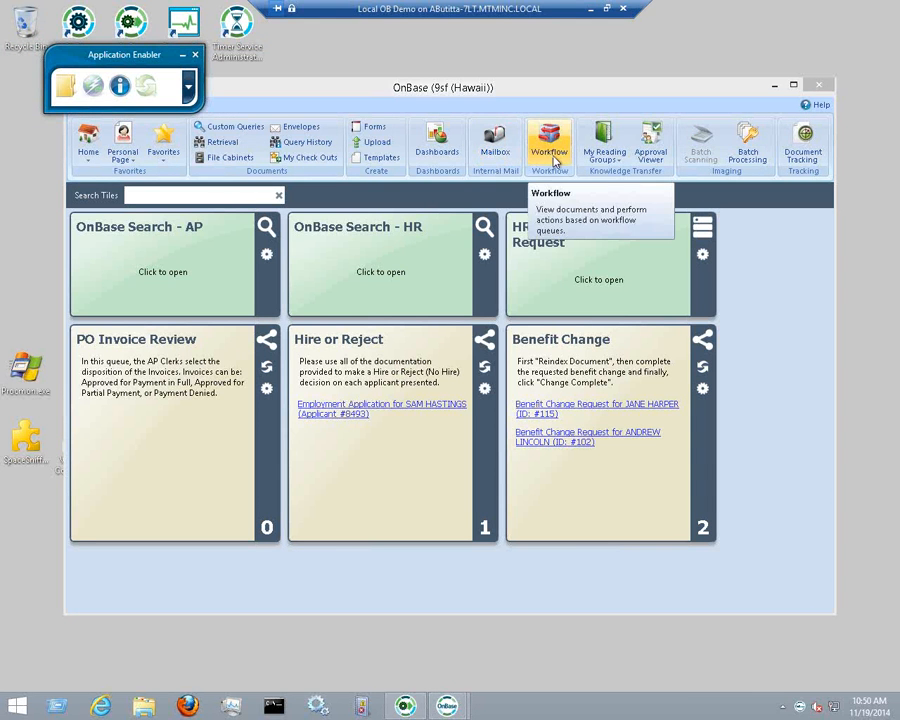
pyautogui.click(555, 161)
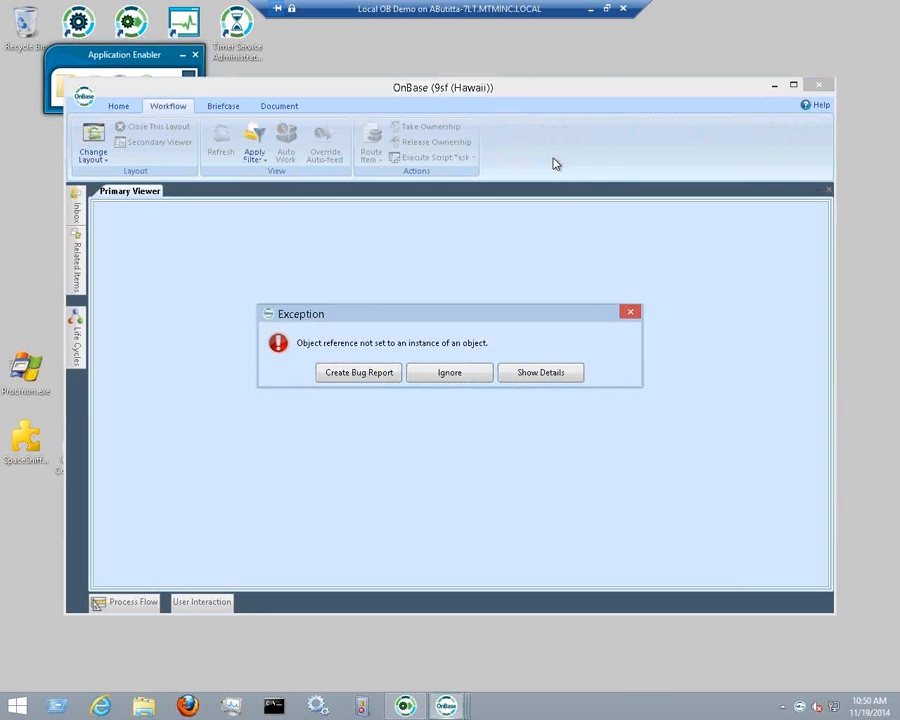
pyautogui.click(465, 374)
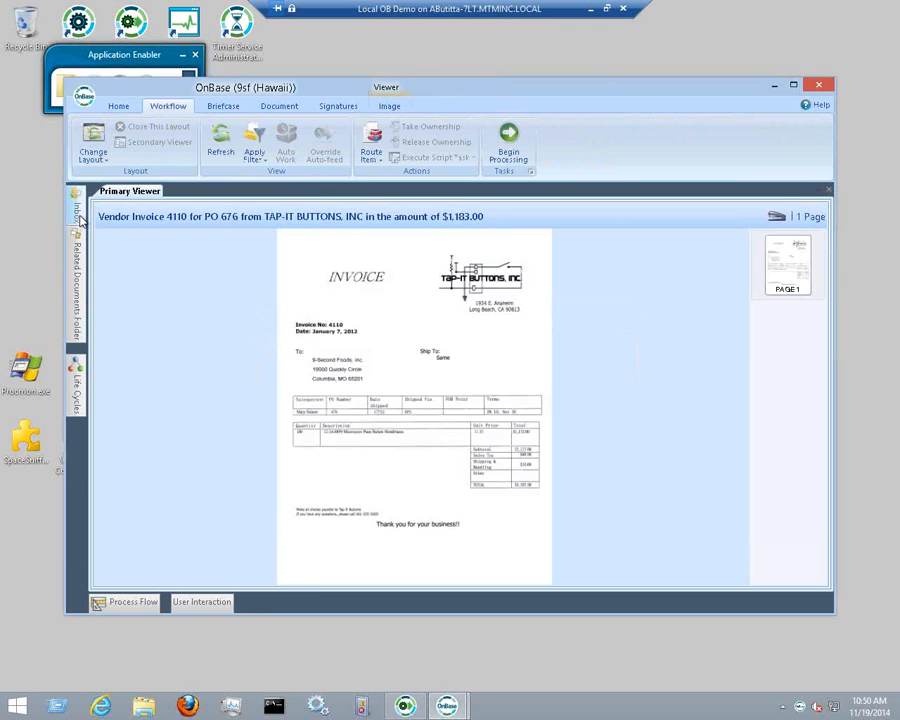
# Pin the Life Cycles list open and select NAV - Document Review
pyautogui.click(75, 218)
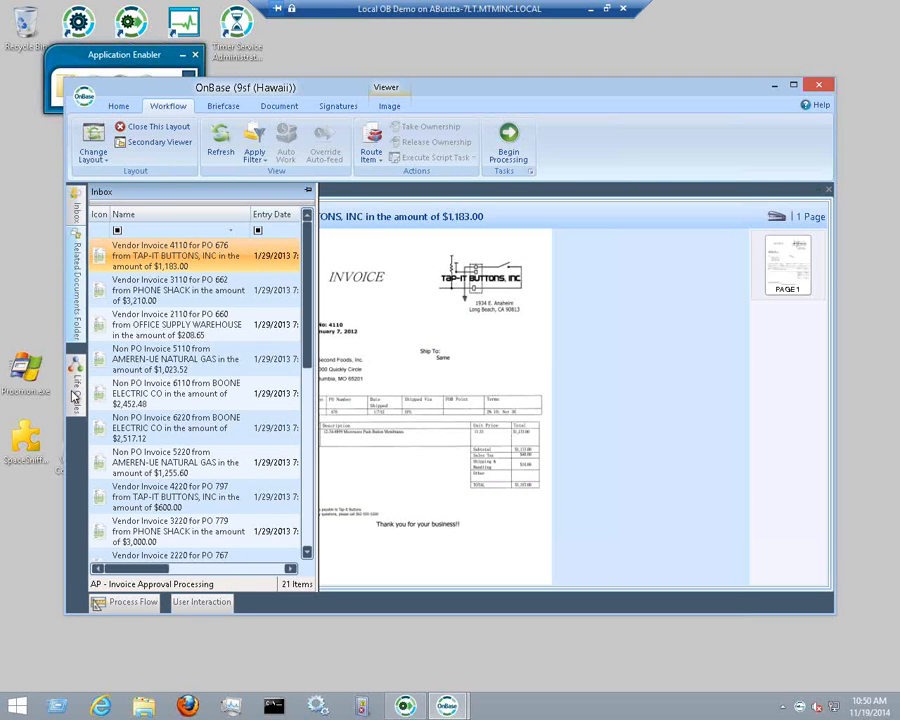
pyautogui.moveTo(78, 401)
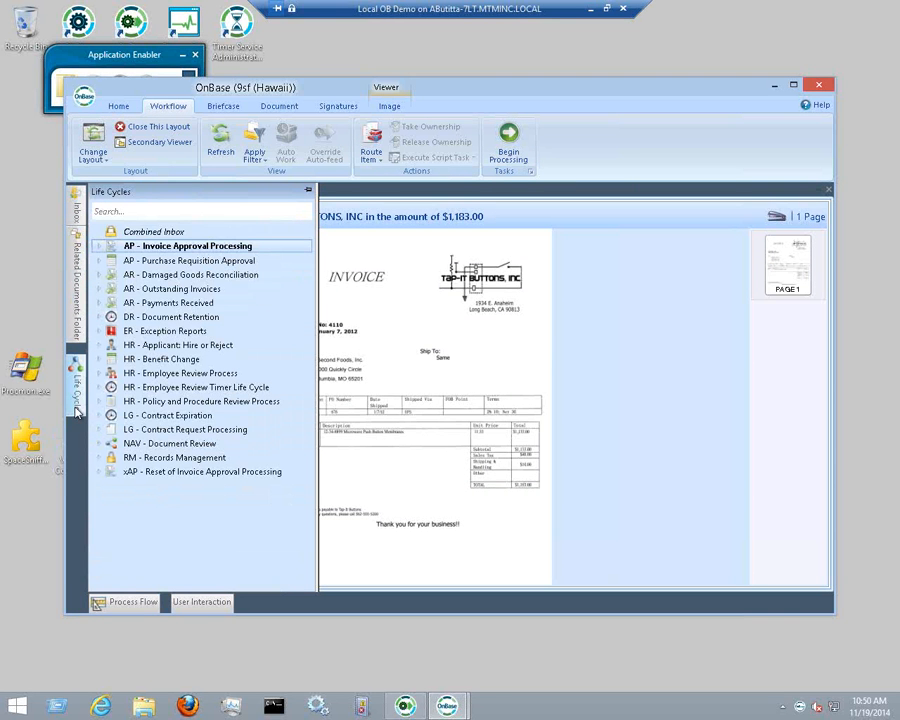
pyautogui.click(308, 190)
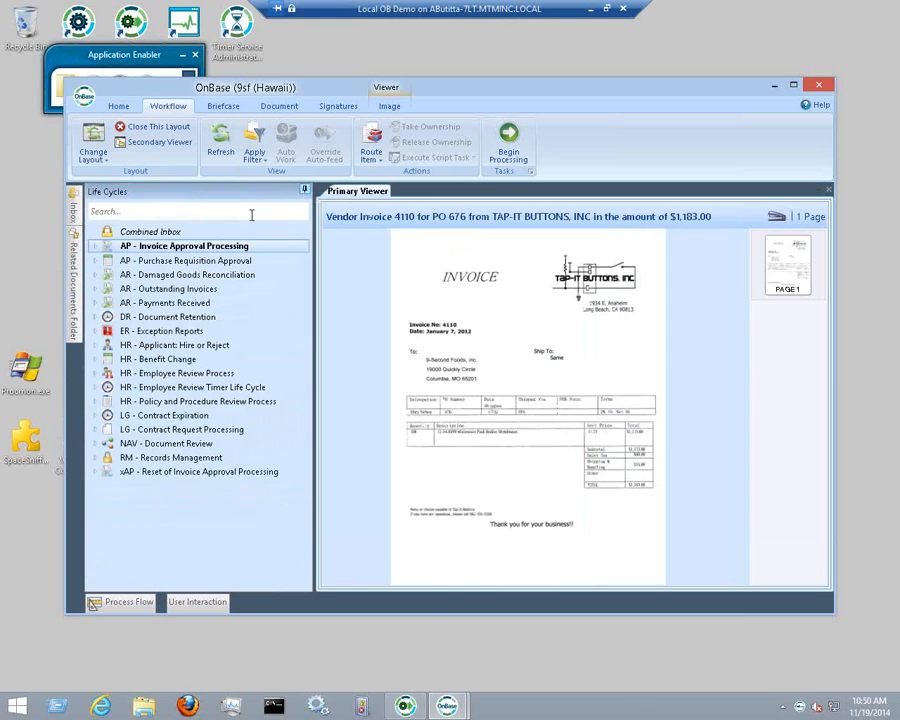
pyautogui.click(125, 444)
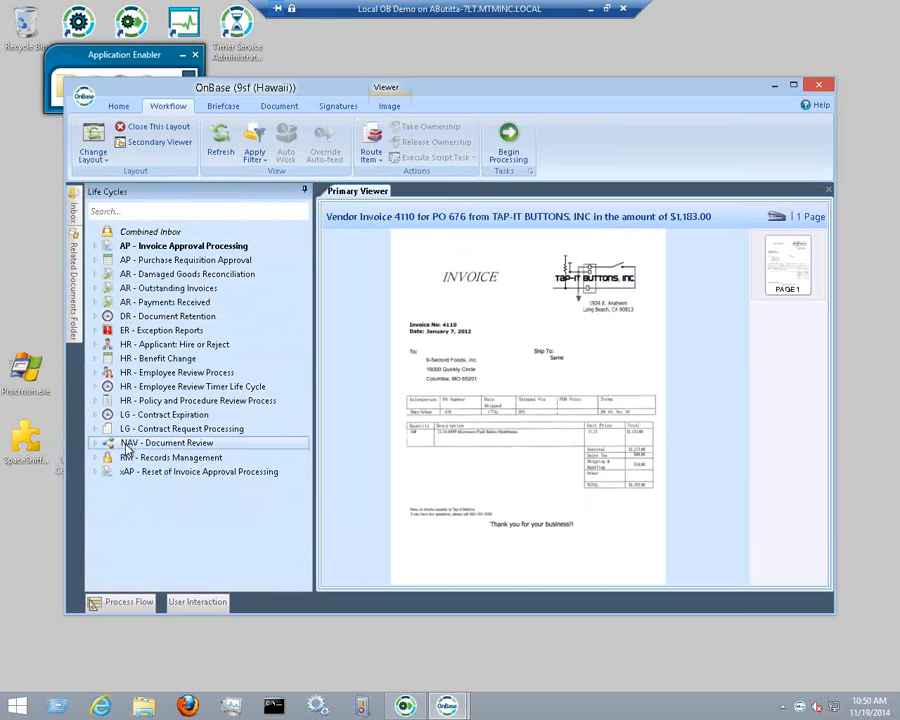
# Expand NAV - Document Review and show its User Review (20) queue, checking Initial Evaluation too
pyautogui.click(97, 445)
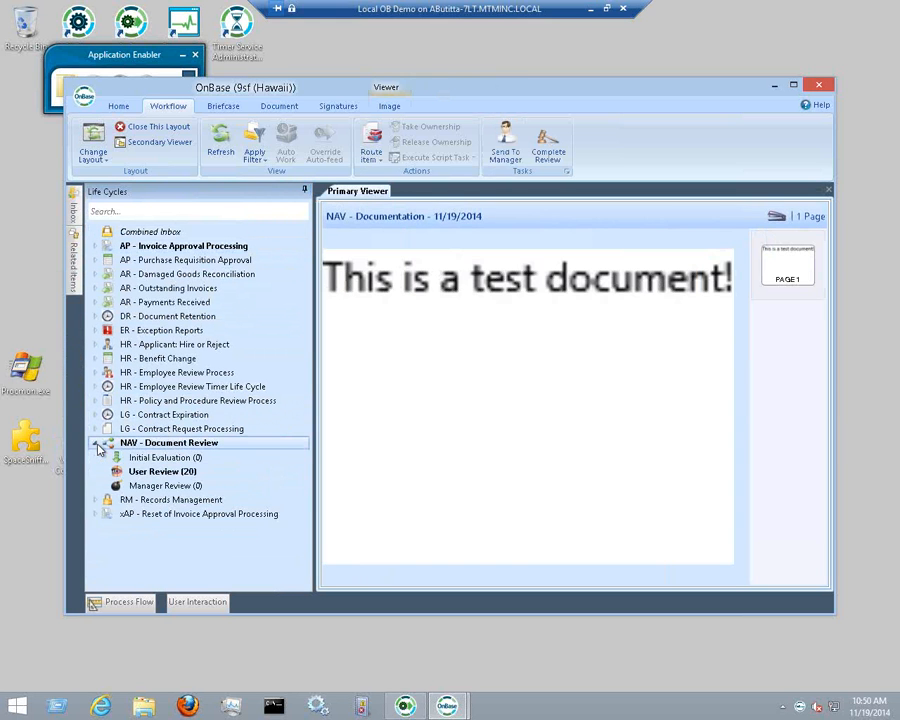
pyautogui.click(222, 476)
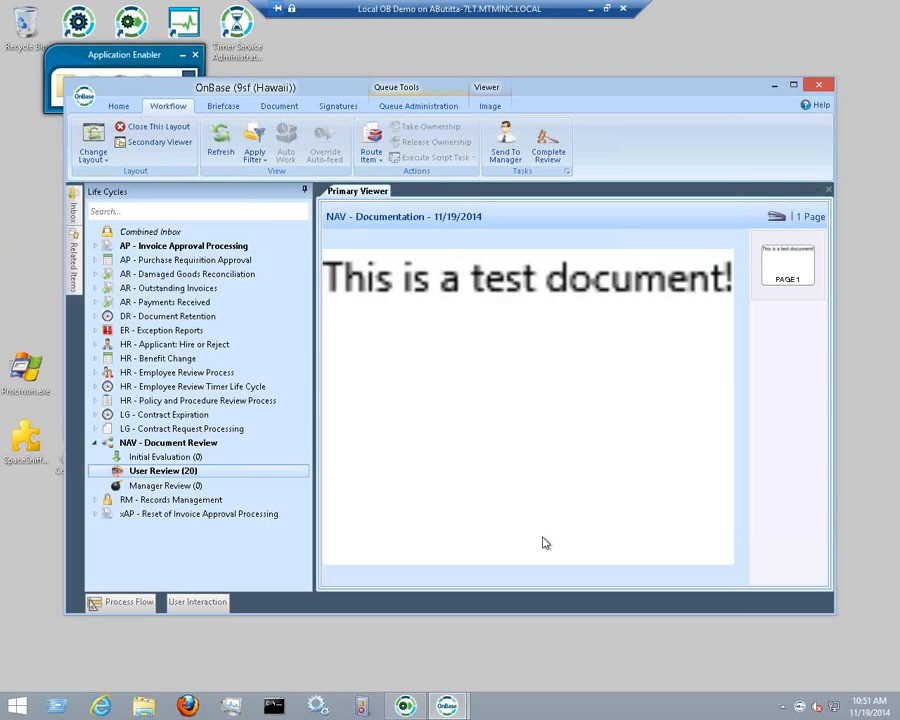
pyautogui.click(150, 455)
pyautogui.click(149, 446)
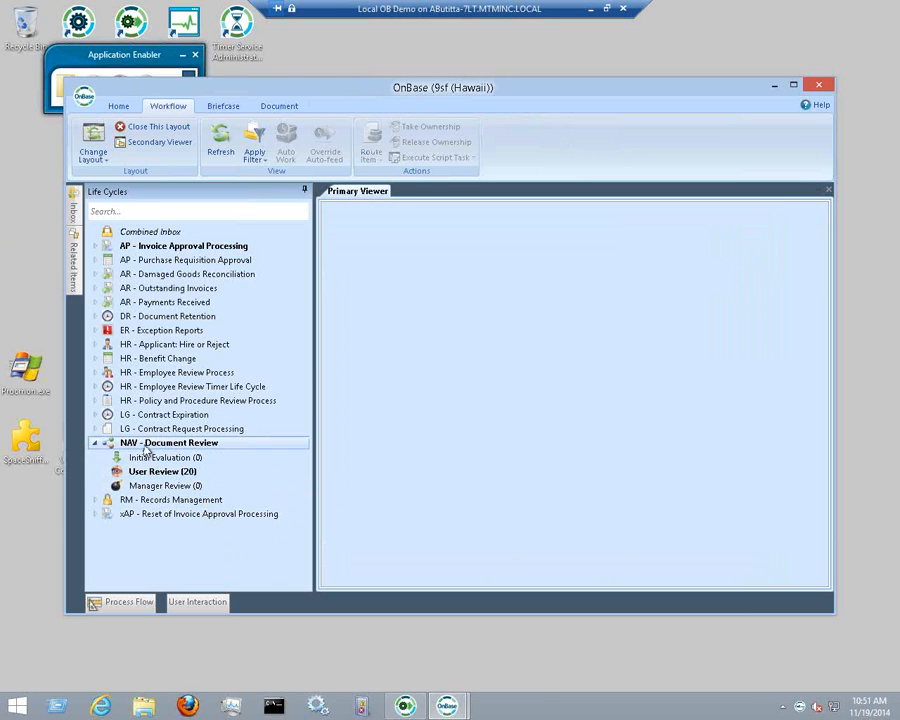
pyautogui.click(158, 457)
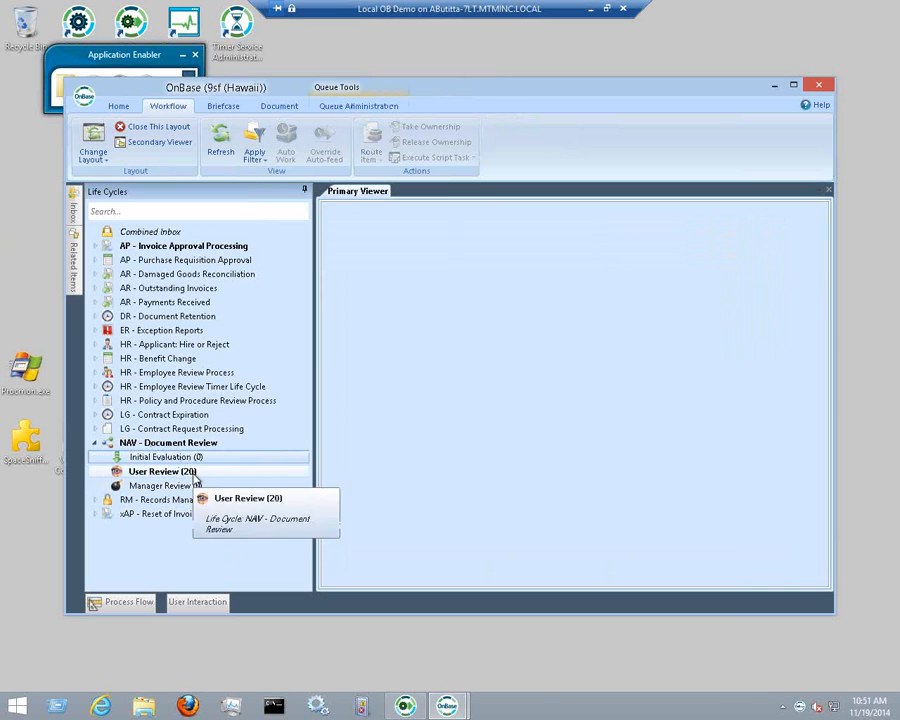
pyautogui.click(194, 472)
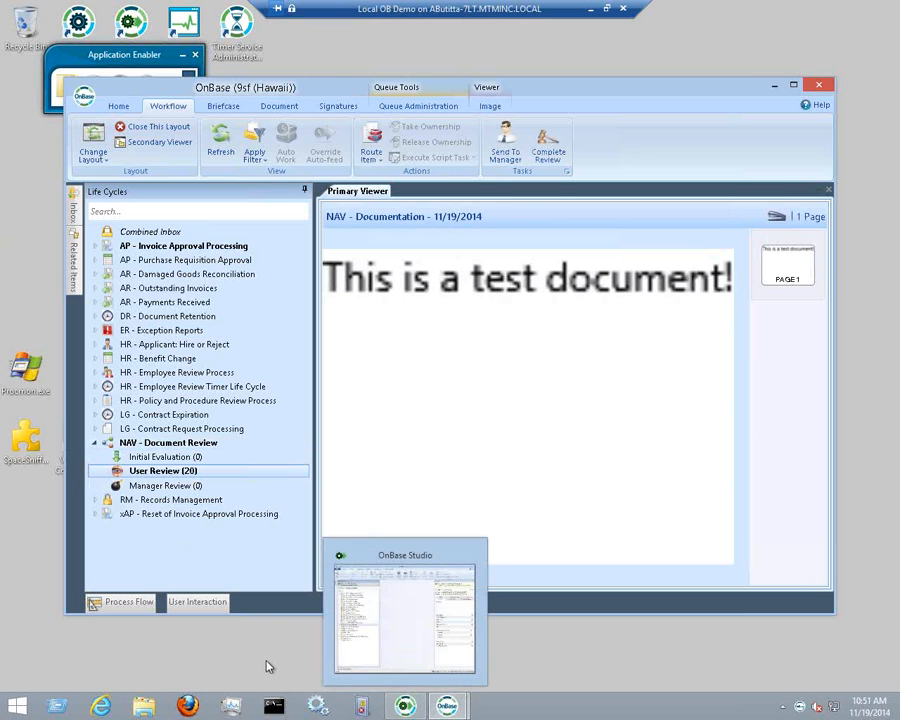
# Back in OnBase Studio, remove batch 426 via Item Generator Batch Administration and close it
pyautogui.click(405, 707)
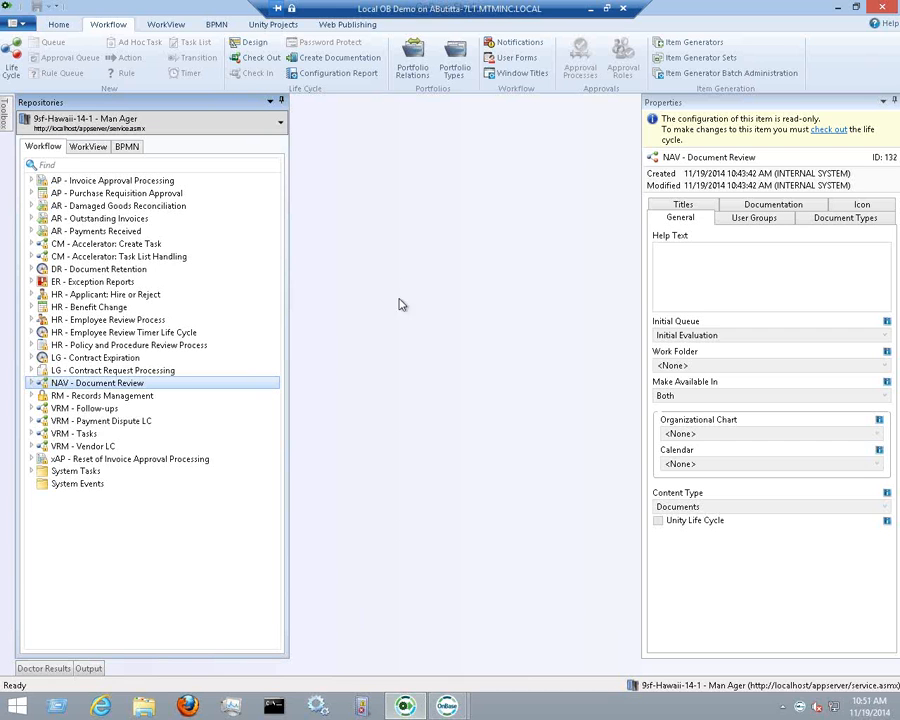
pyautogui.click(766, 82)
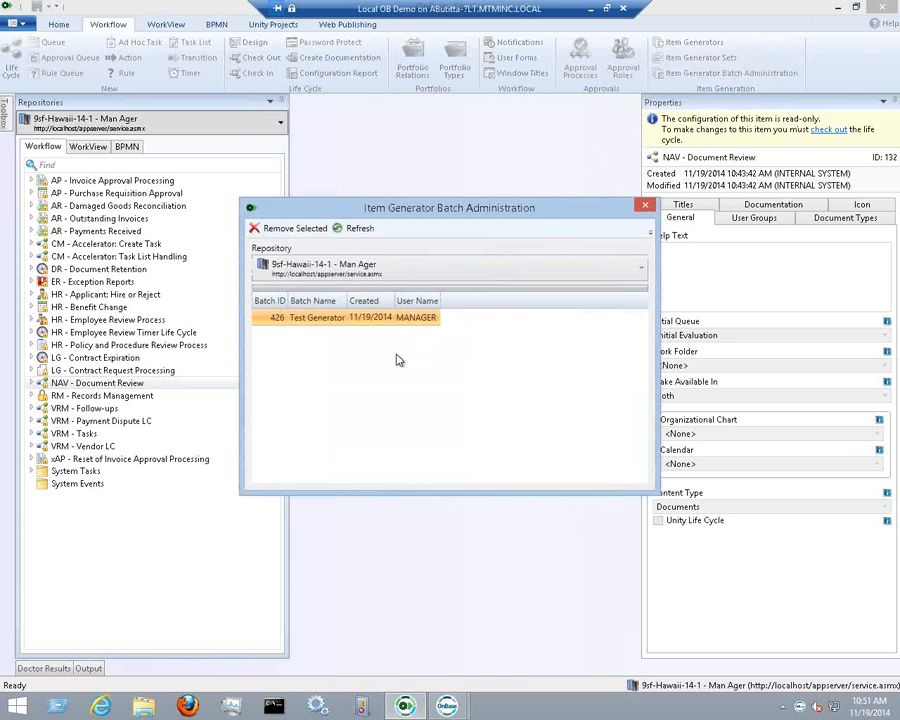
pyautogui.click(322, 229)
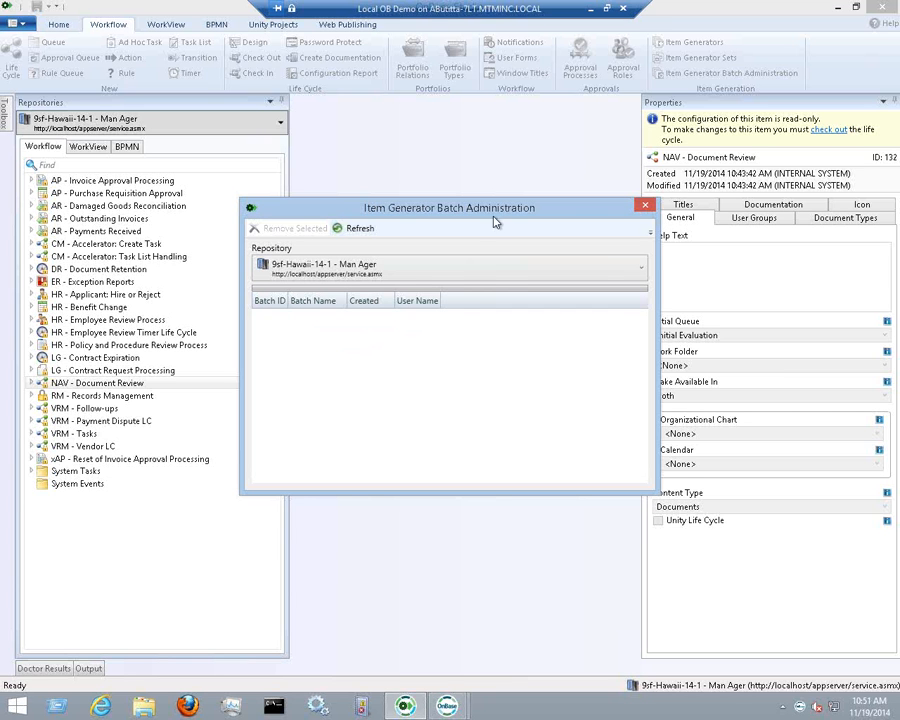
pyautogui.click(645, 208)
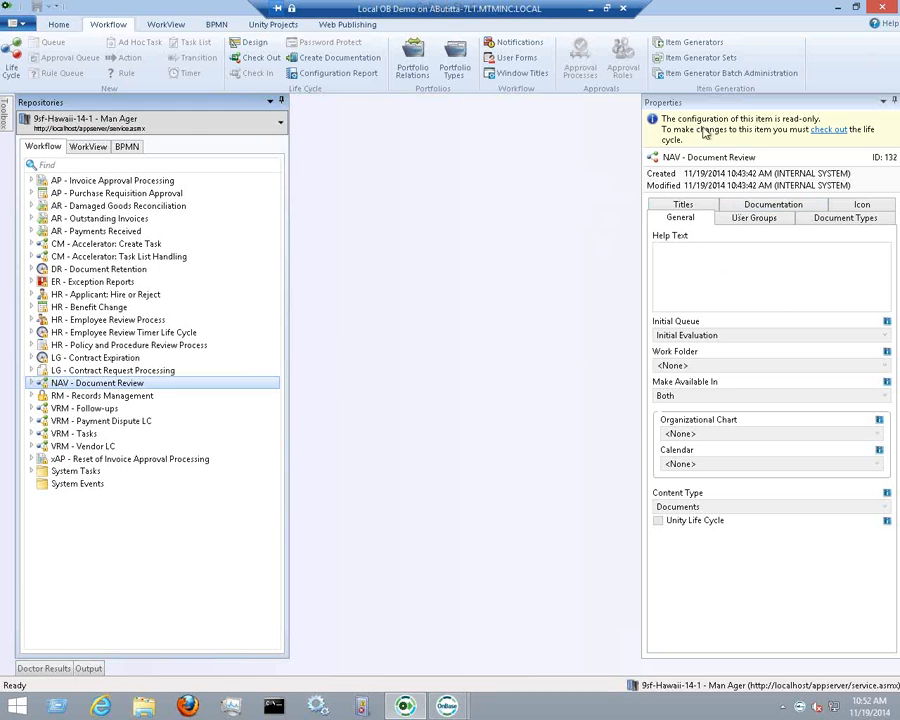
# Review the User Groups, General, Document Types and Icon tabs, ending on Documentation
pyautogui.click(711, 222)
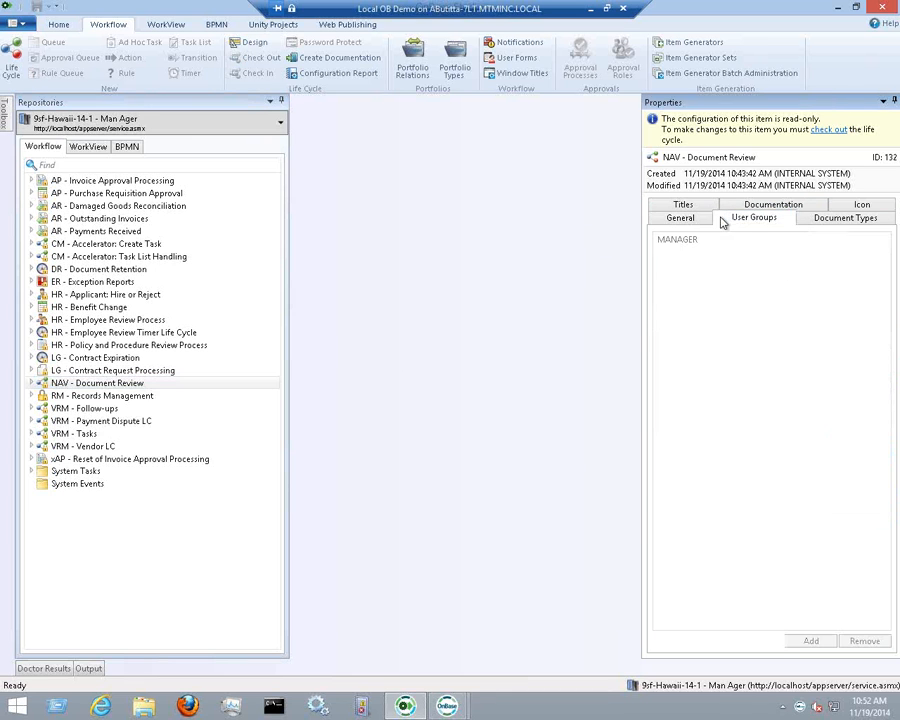
pyautogui.click(653, 218)
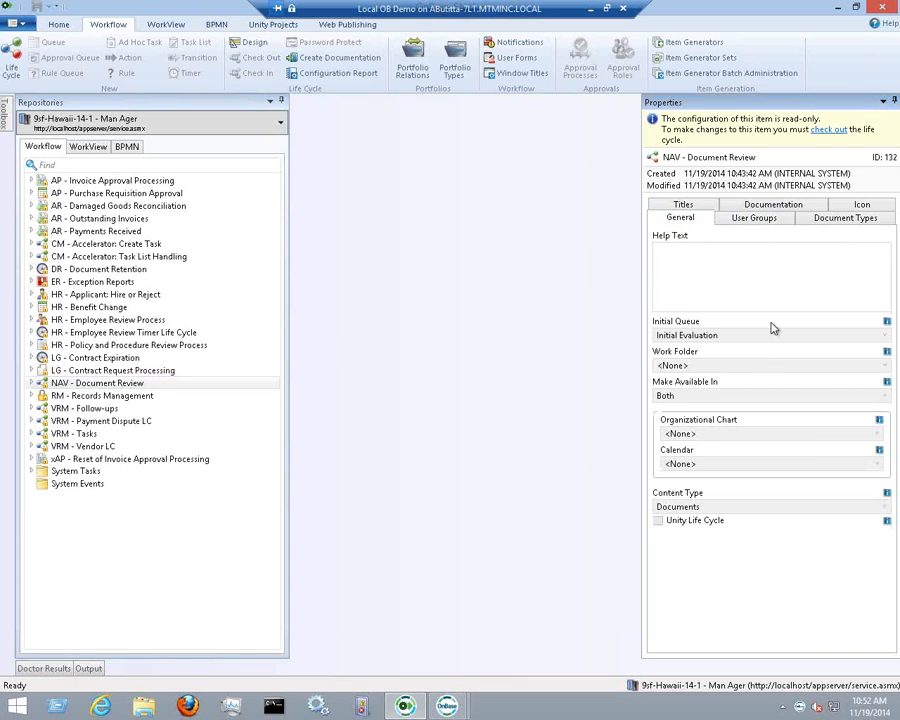
pyautogui.click(847, 219)
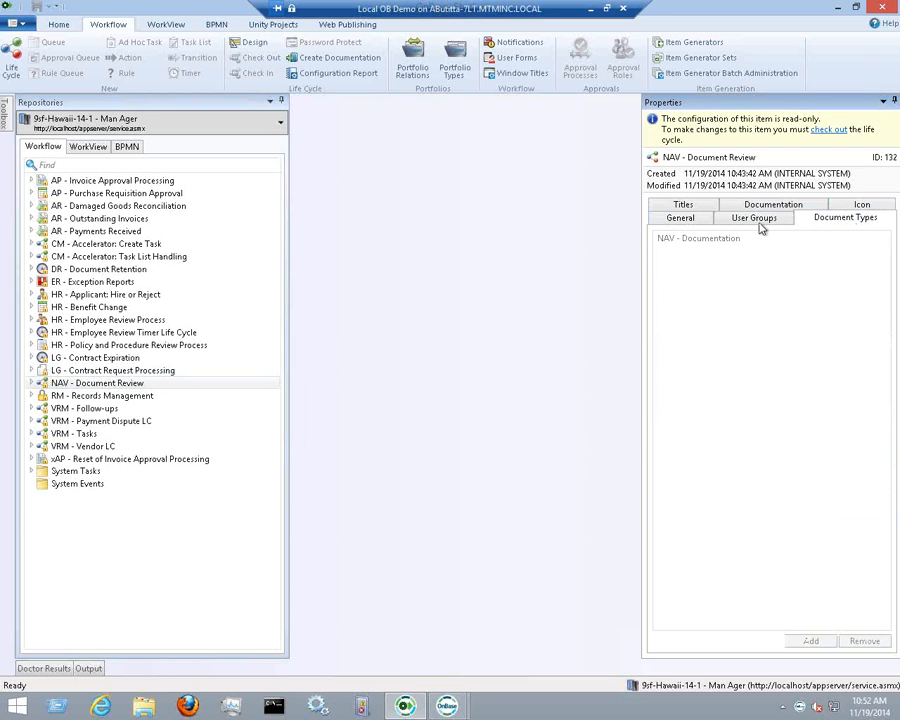
pyautogui.click(858, 205)
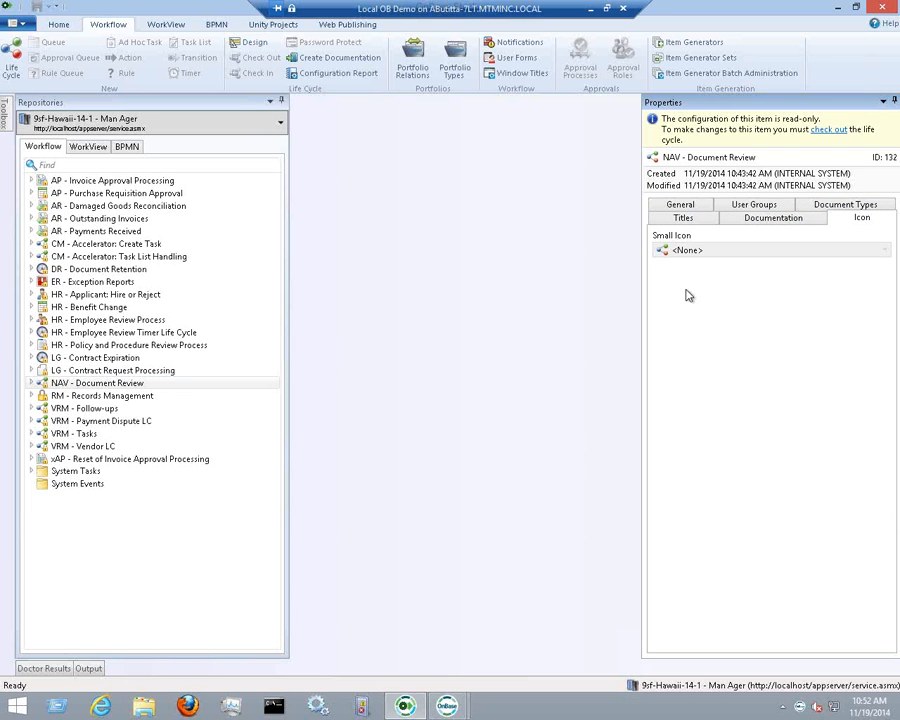
pyautogui.click(810, 220)
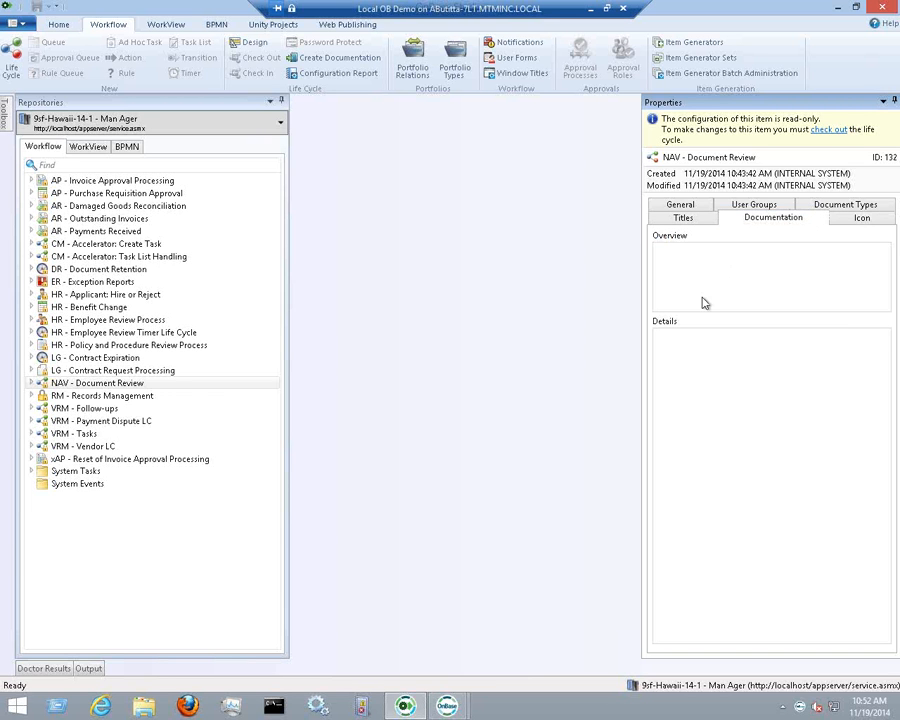
# Expand NAV - Document Review and view the Documentation tabs of Initial Evaluation and User Review
pyautogui.click(31, 383)
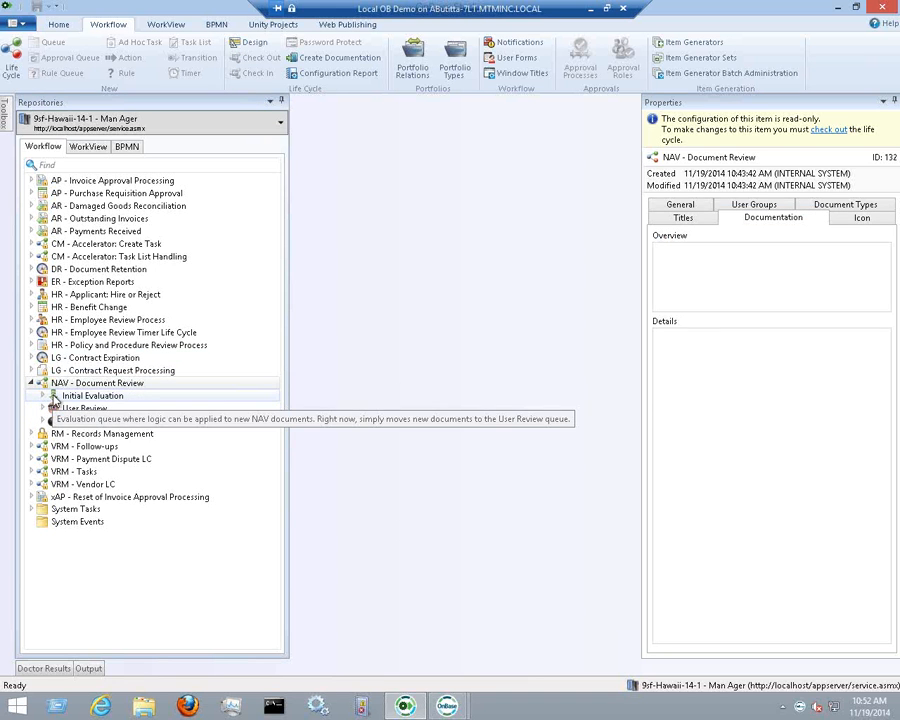
pyautogui.click(55, 396)
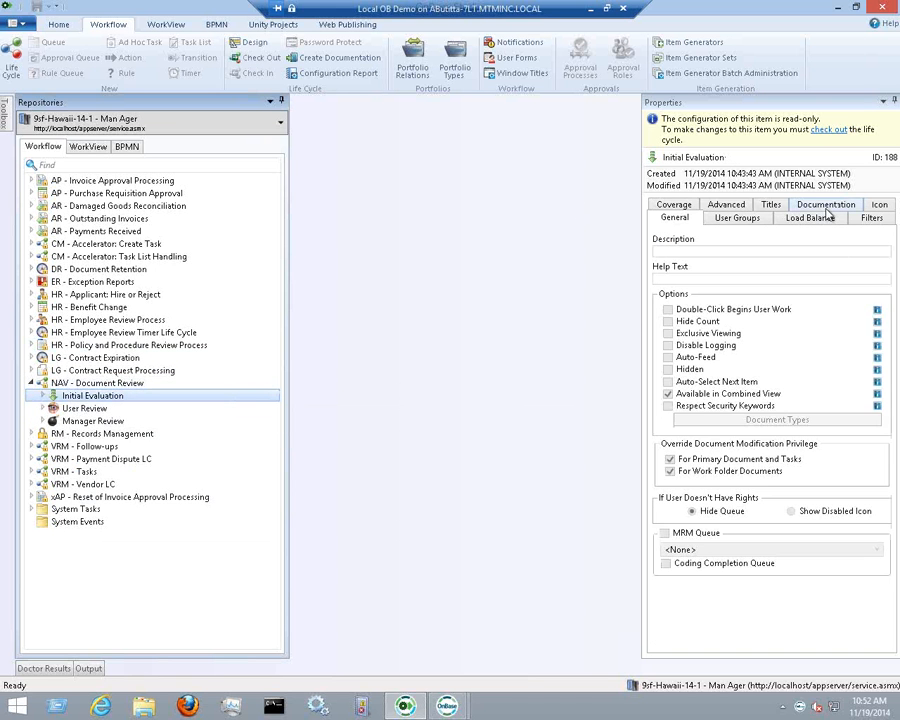
pyautogui.click(810, 205)
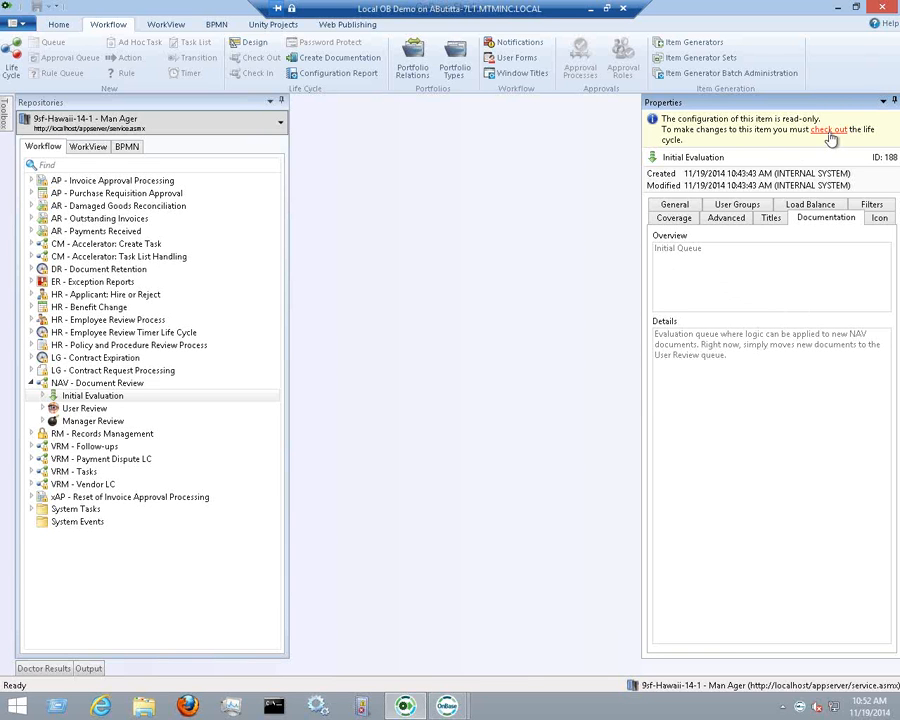
pyautogui.click(44, 412)
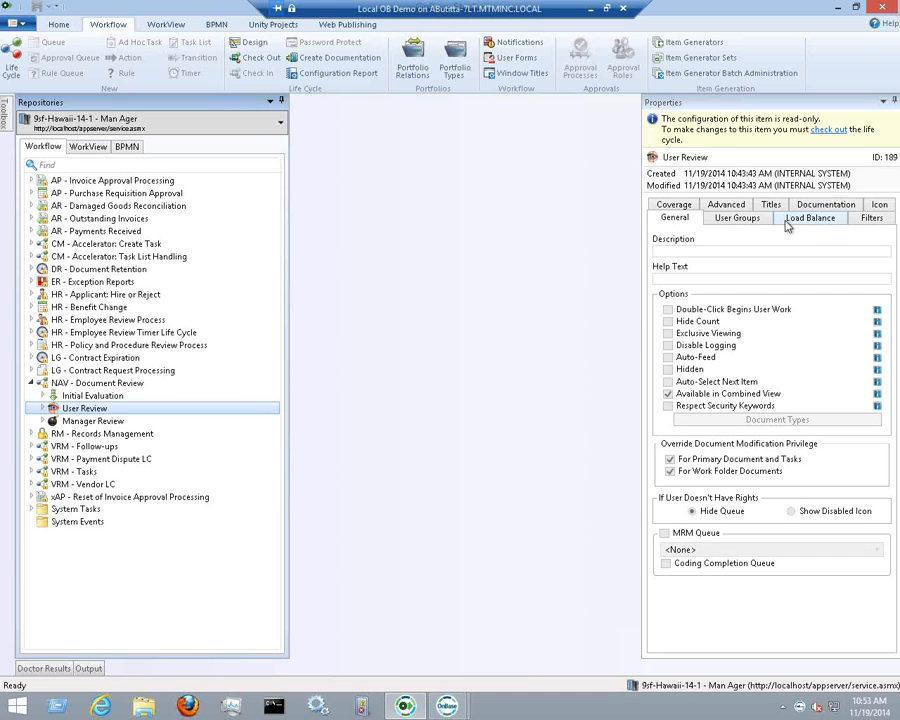
pyautogui.click(820, 207)
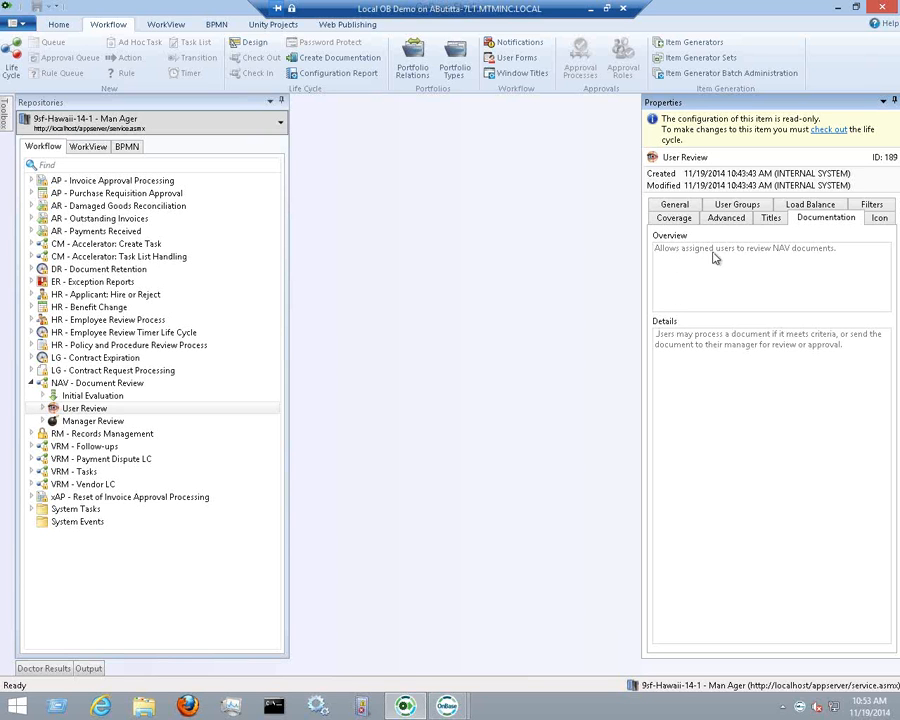
pyautogui.click(43, 408)
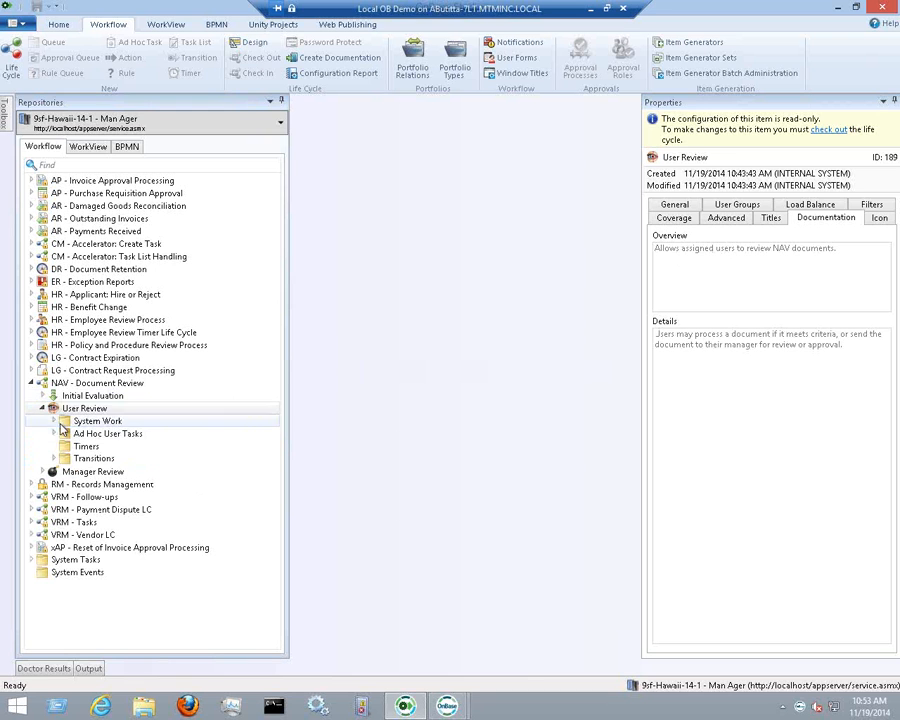
pyautogui.click(67, 424)
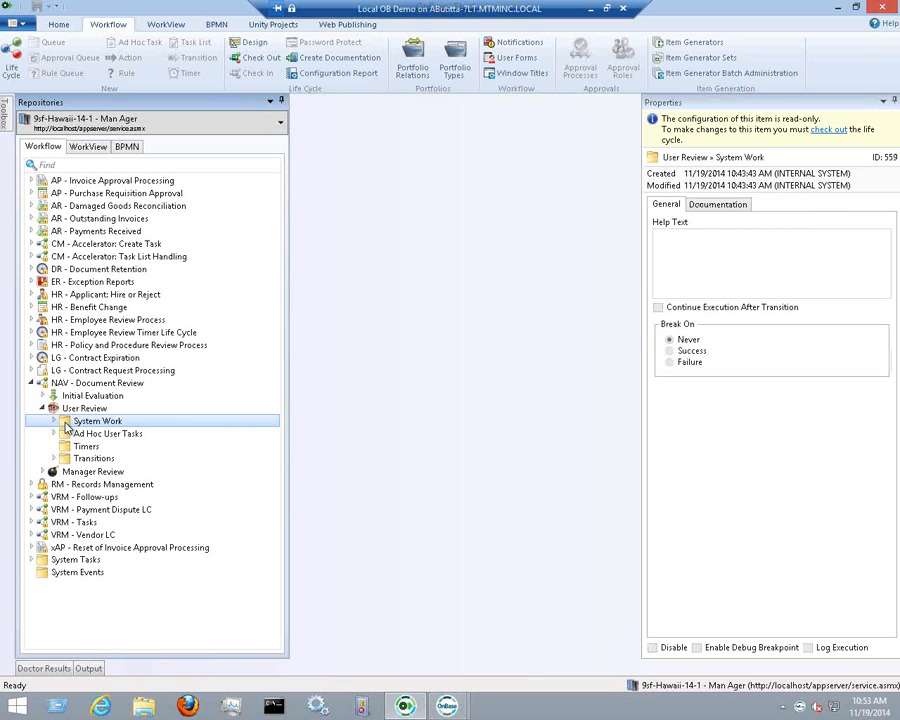
pyautogui.click(702, 204)
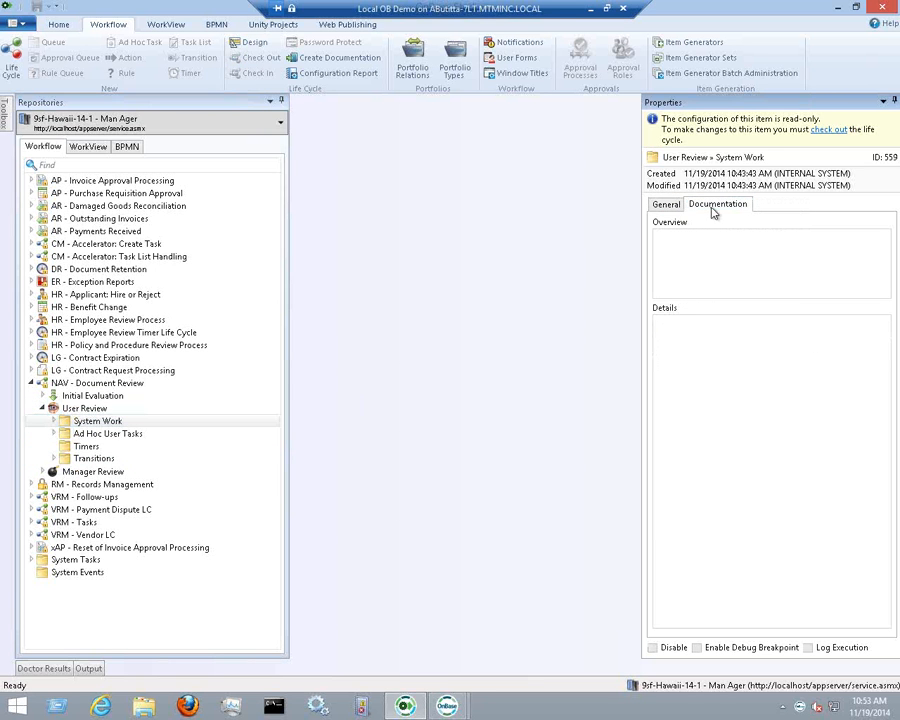
pyautogui.click(54, 433)
pyautogui.click(54, 433)
pyautogui.click(76, 448)
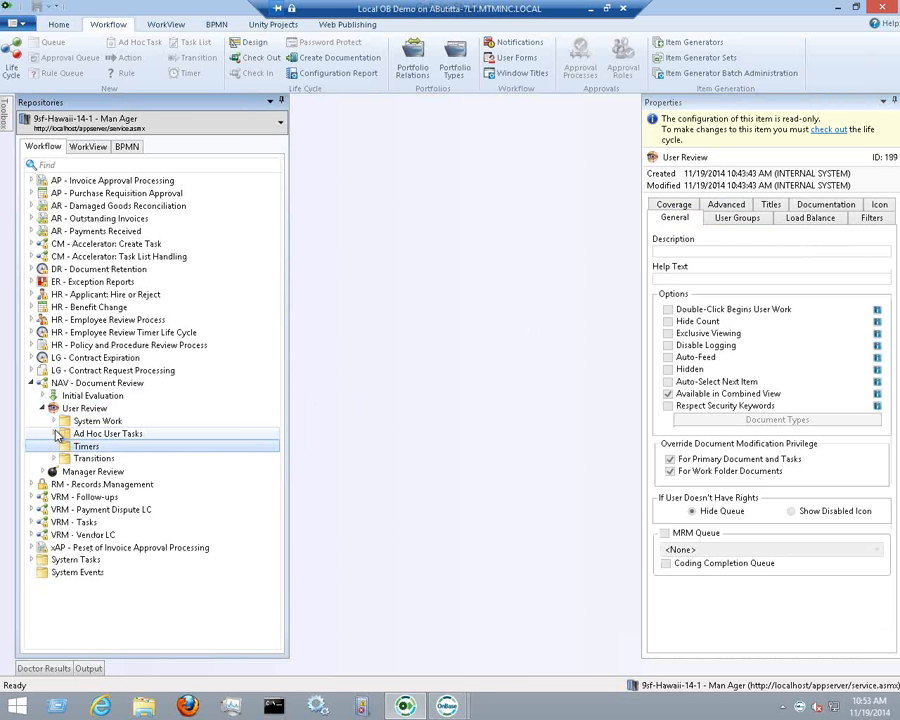
pyautogui.click(54, 433)
pyautogui.click(107, 448)
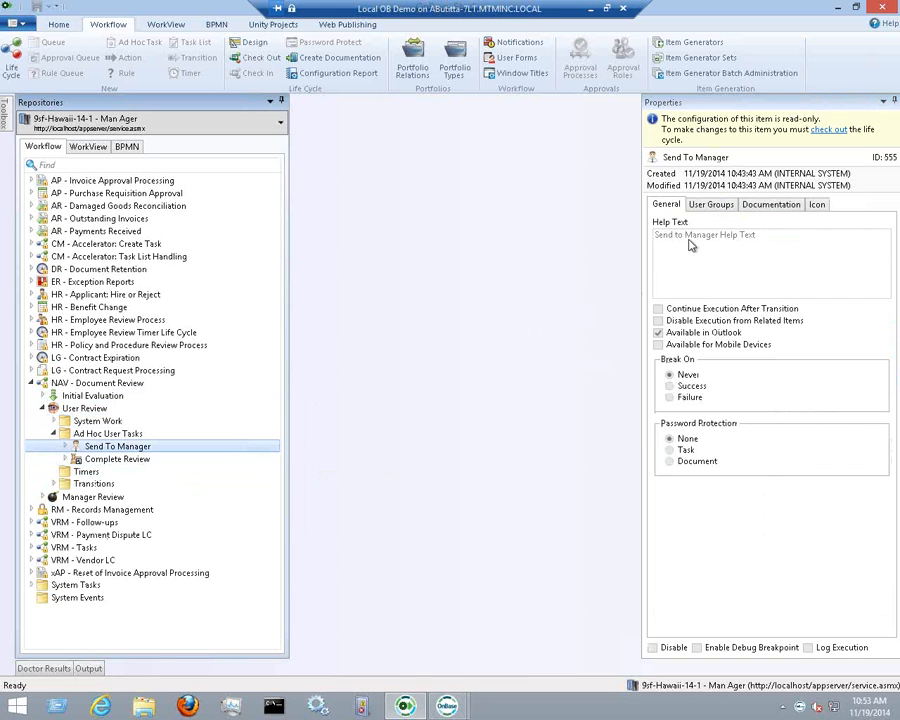
pyautogui.click(763, 207)
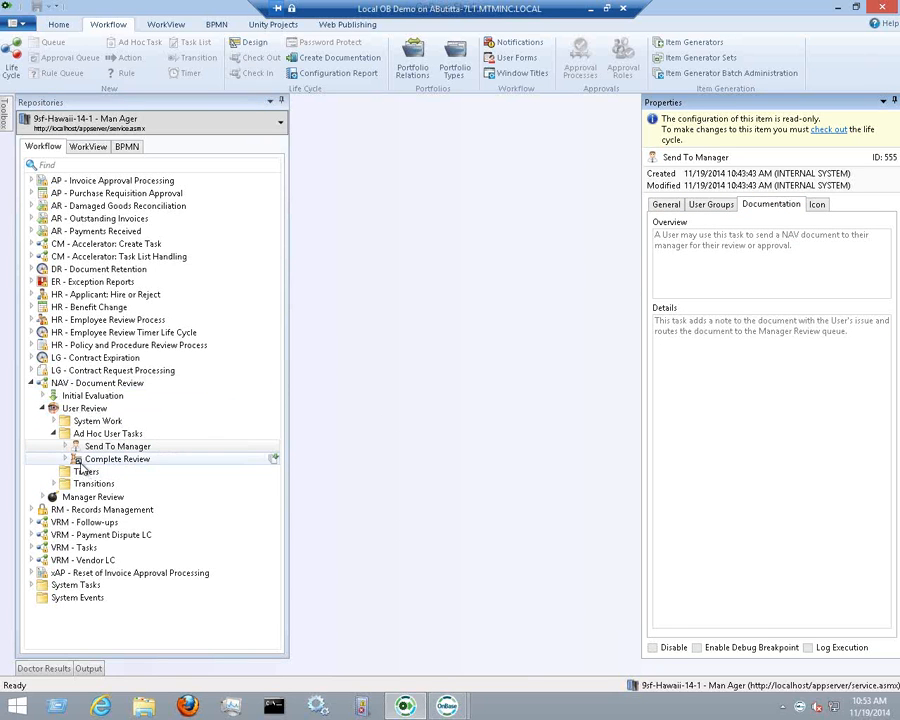
pyautogui.click(238, 459)
pyautogui.click(54, 484)
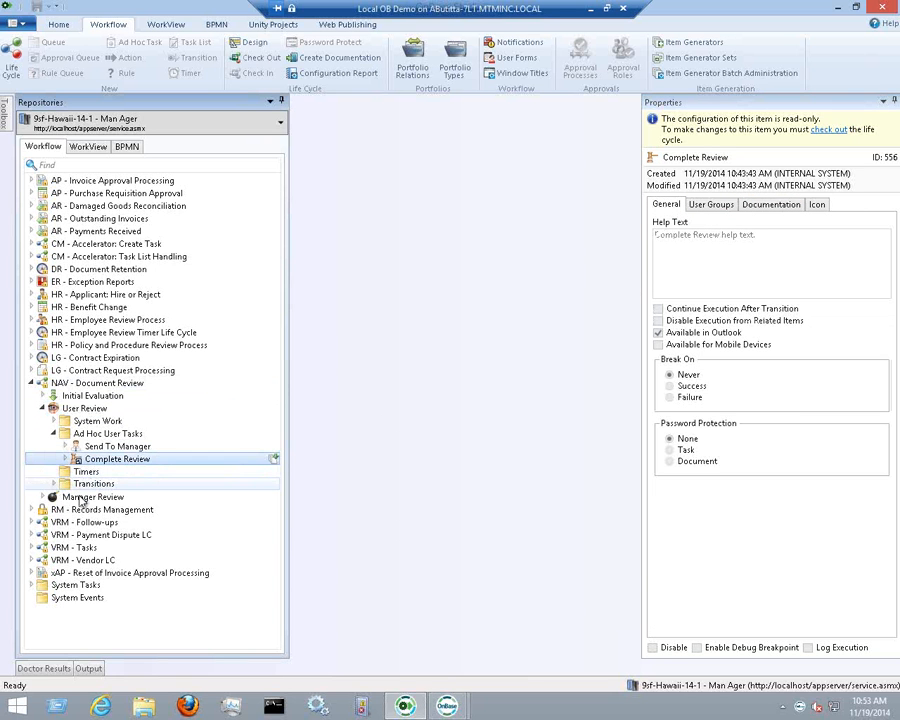
pyautogui.click(68, 474)
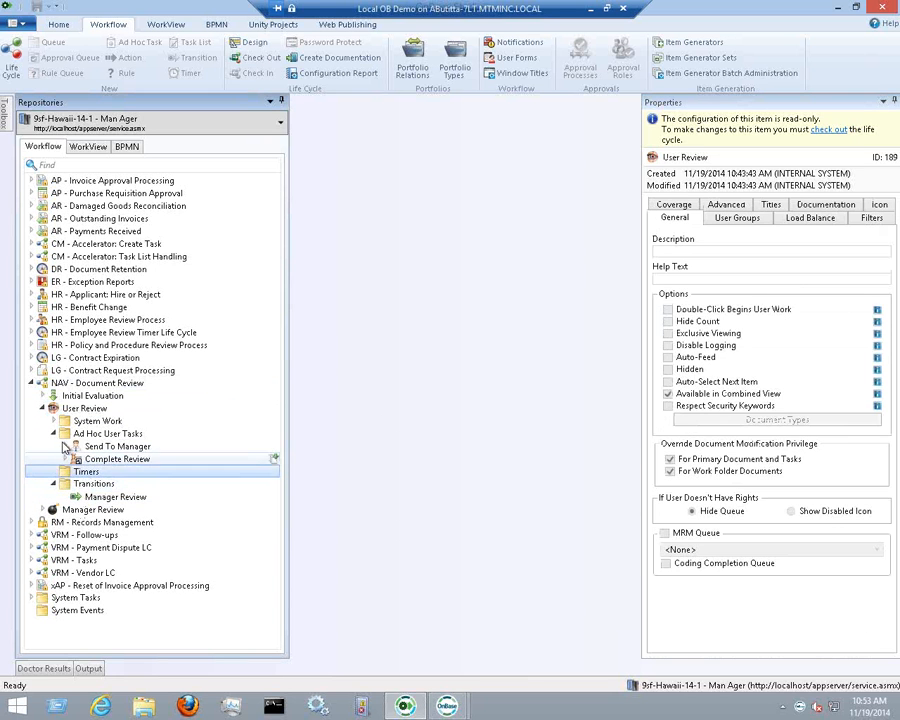
pyautogui.click(812, 205)
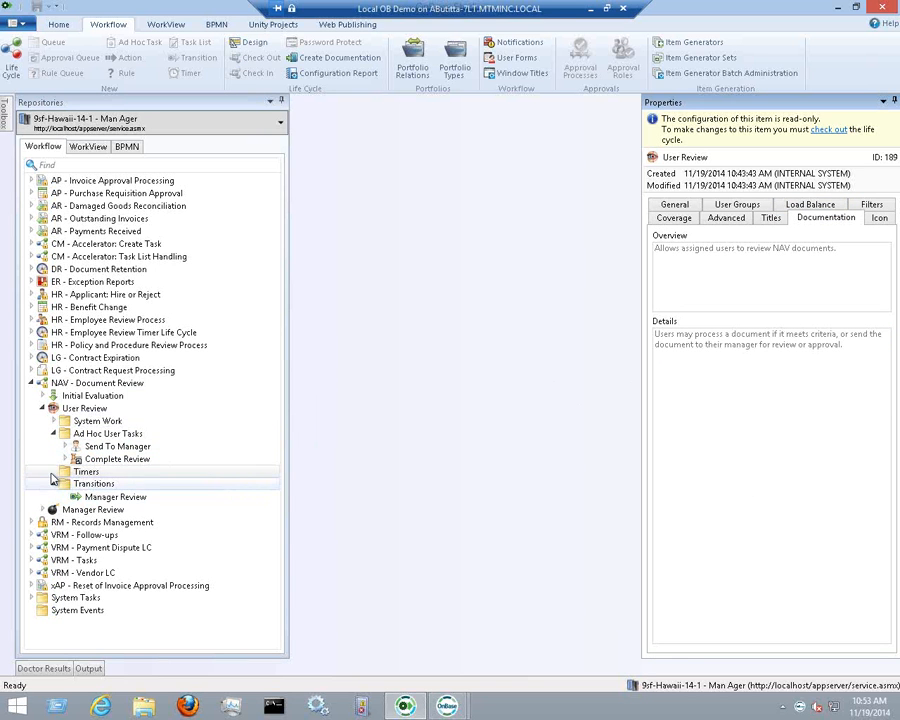
pyautogui.click(83, 437)
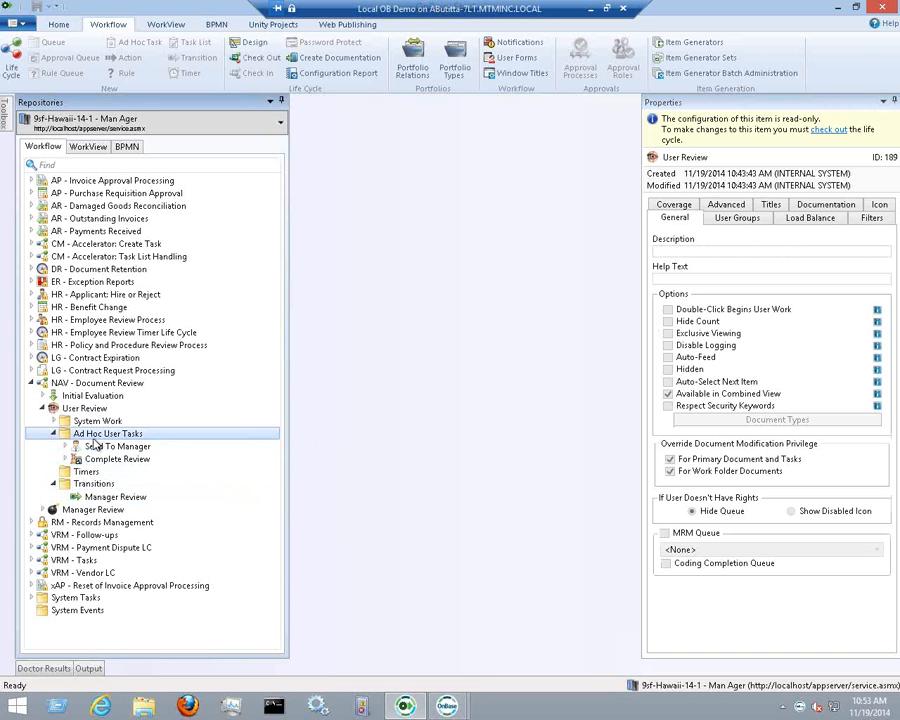
pyautogui.click(53, 434)
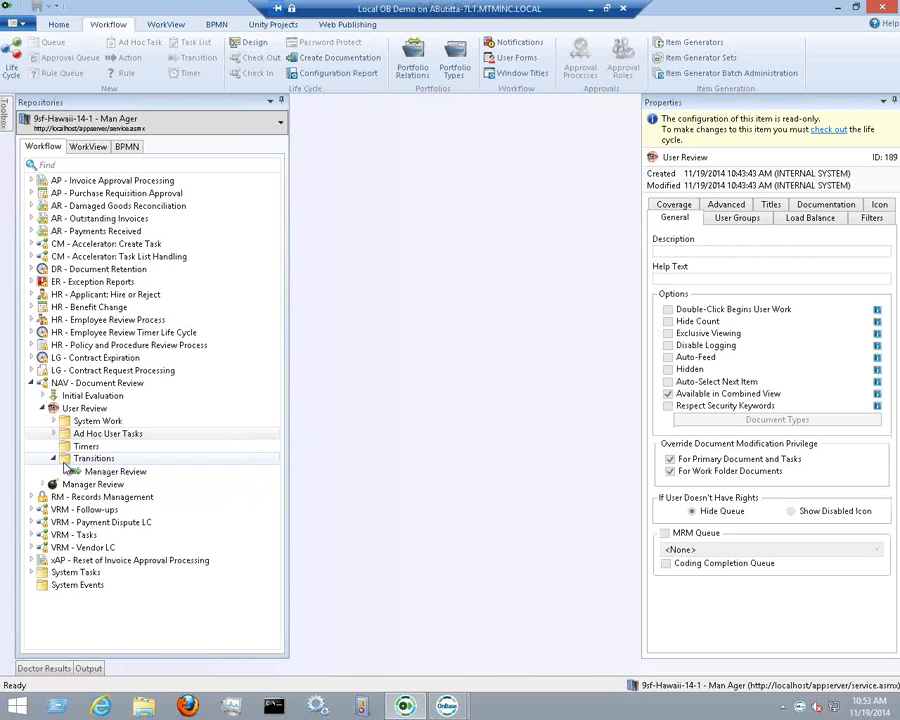
pyautogui.click(53, 458)
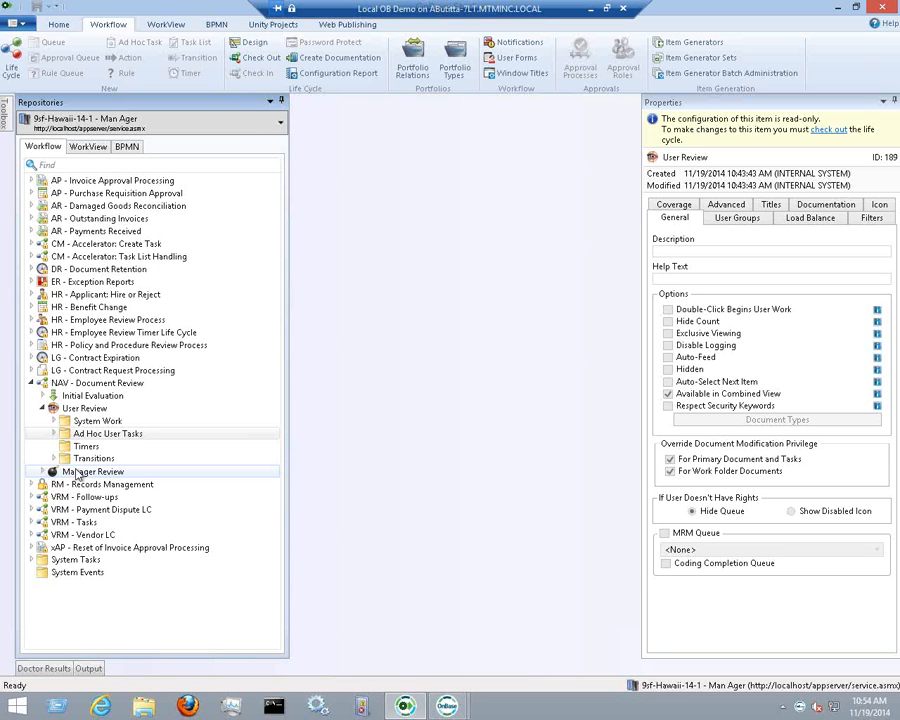
# Check NAV - Document Review's documentation text and launch the Create Documentation Wizard for it
pyautogui.click(62, 386)
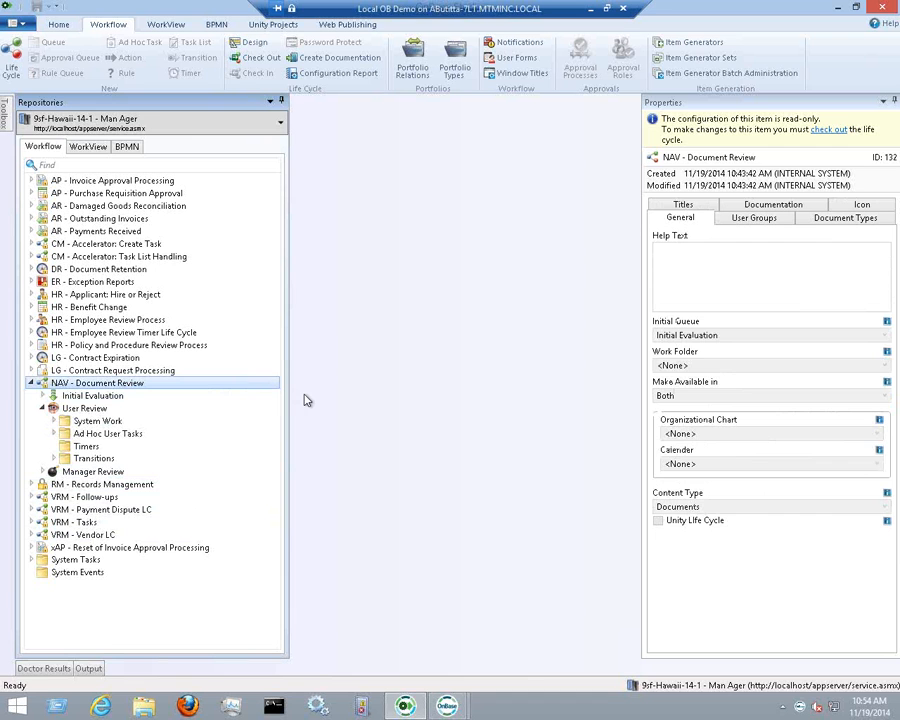
pyautogui.click(745, 205)
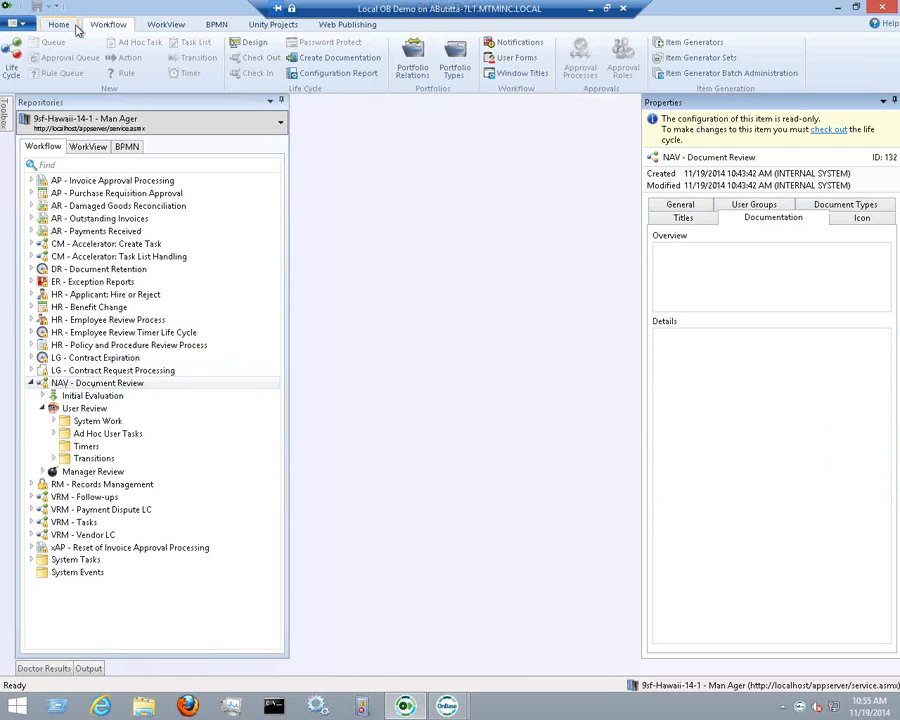
pyautogui.click(380, 65)
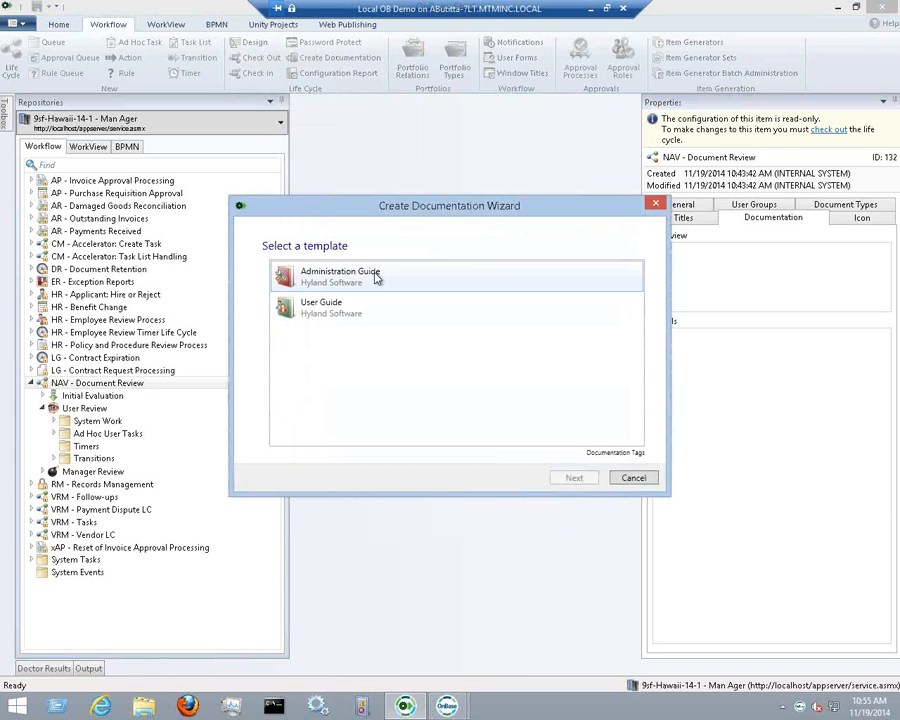
# Pick the User Guide template, then close the Create Documentation Wizard without generating
pyautogui.click(391, 312)
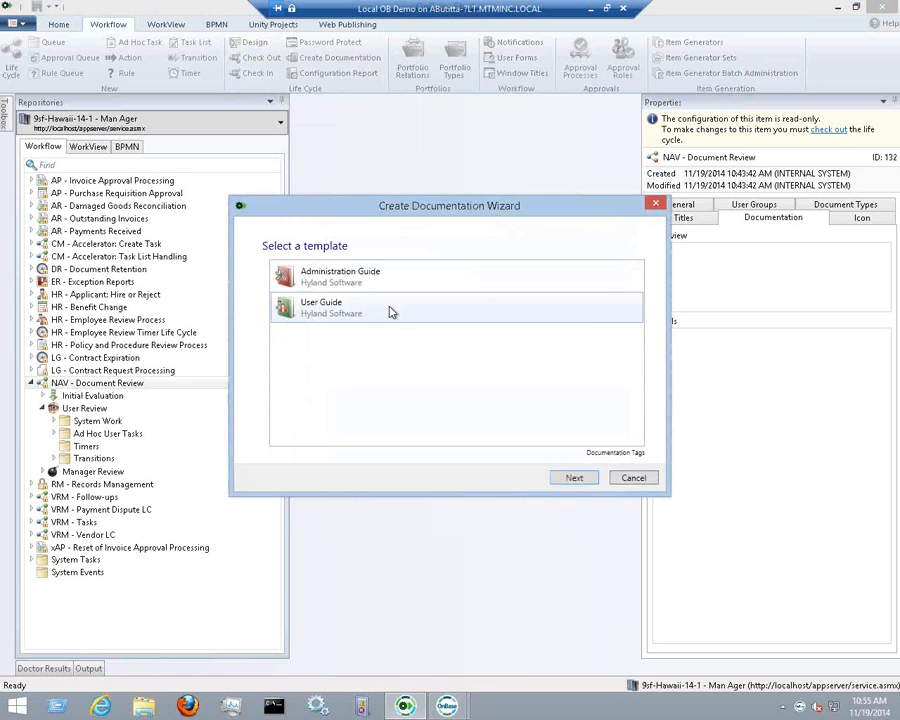
pyautogui.click(391, 312)
pyautogui.click(377, 315)
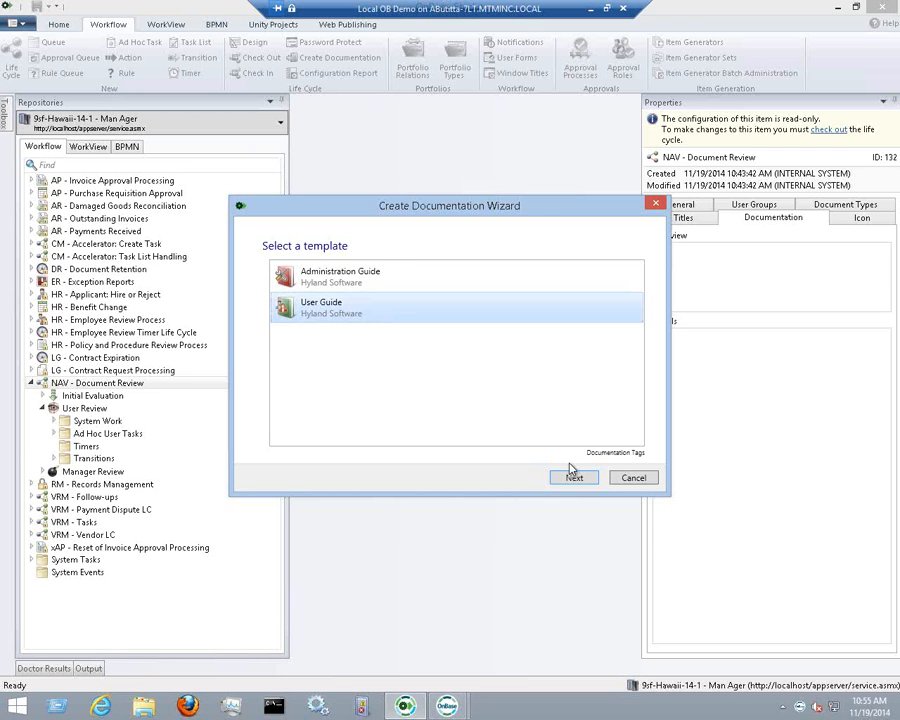
pyautogui.click(657, 206)
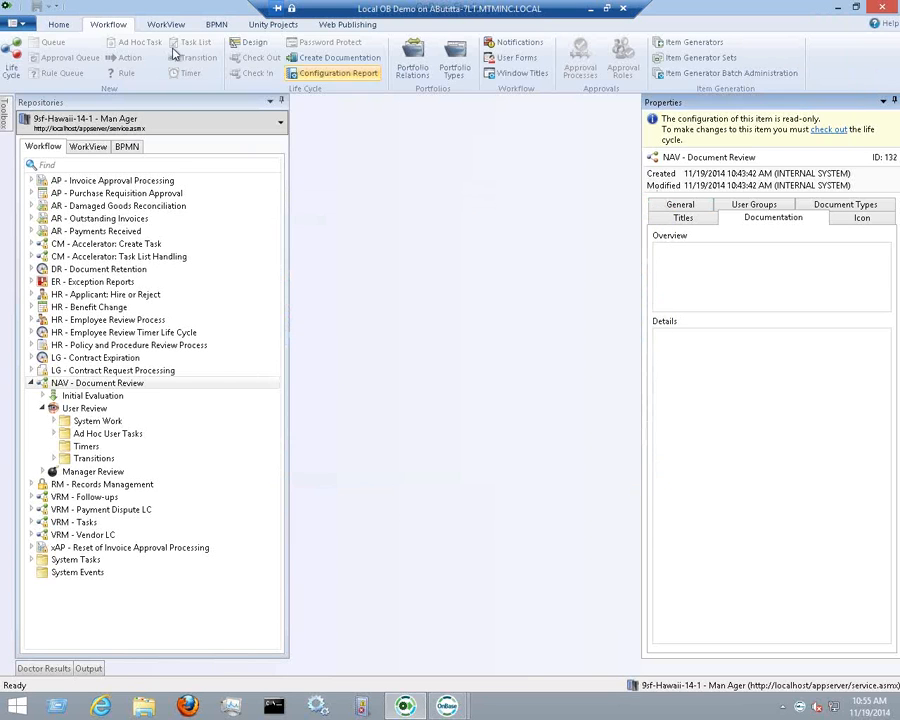
# Return from the Home ribbon to Workflow and relaunch Create Documentation for NAV - Document Review
pyautogui.click(66, 27)
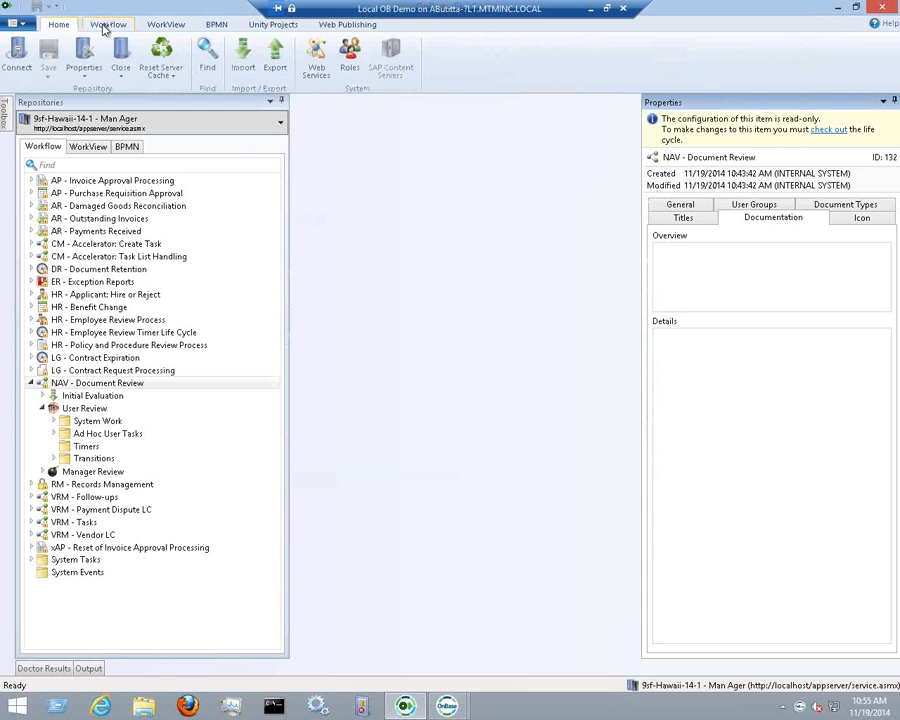
pyautogui.click(98, 24)
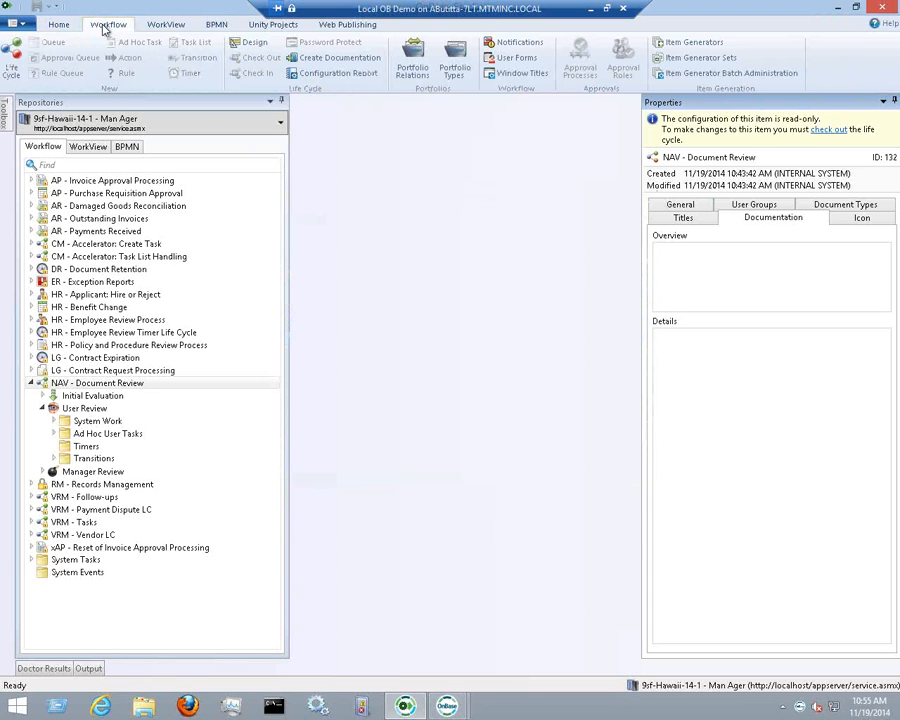
pyautogui.click(346, 65)
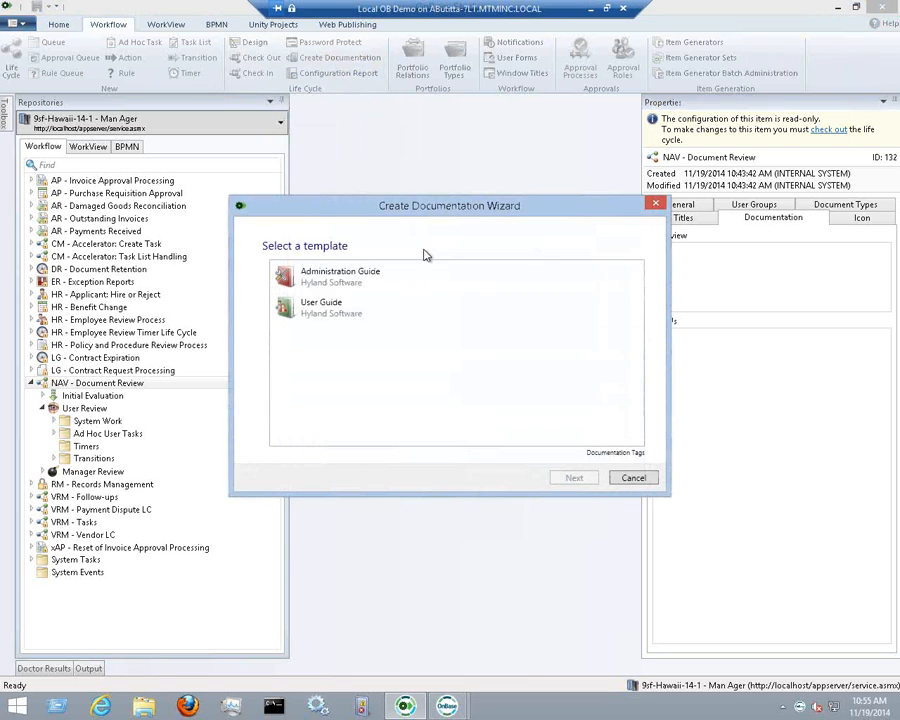
# Choose the User Guide template and keep NAV - Document Review as the only documented life cycle
pyautogui.click(369, 317)
pyautogui.click(584, 479)
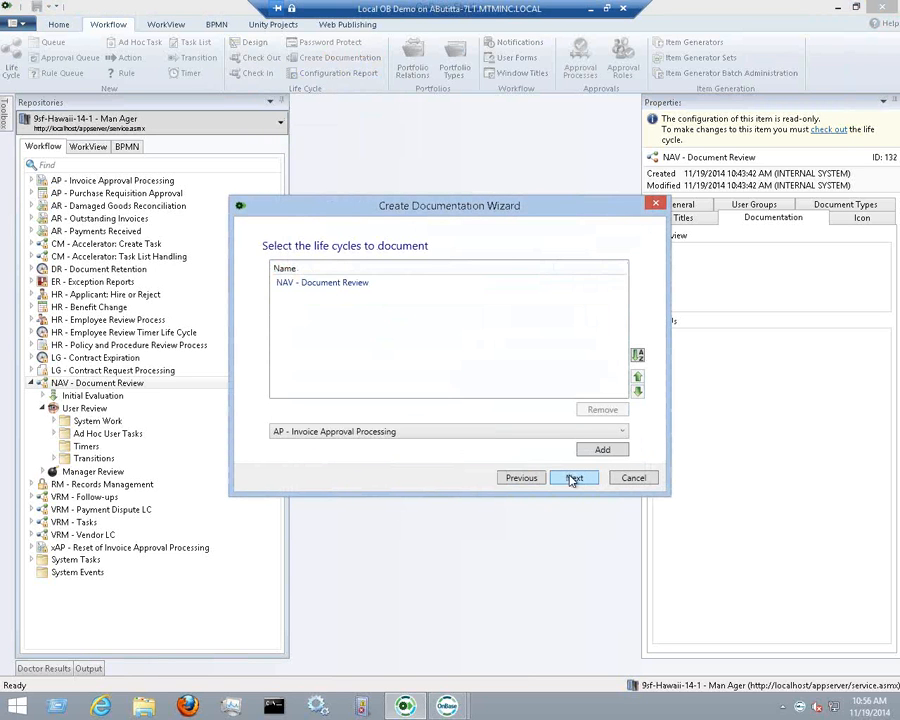
pyautogui.click(348, 287)
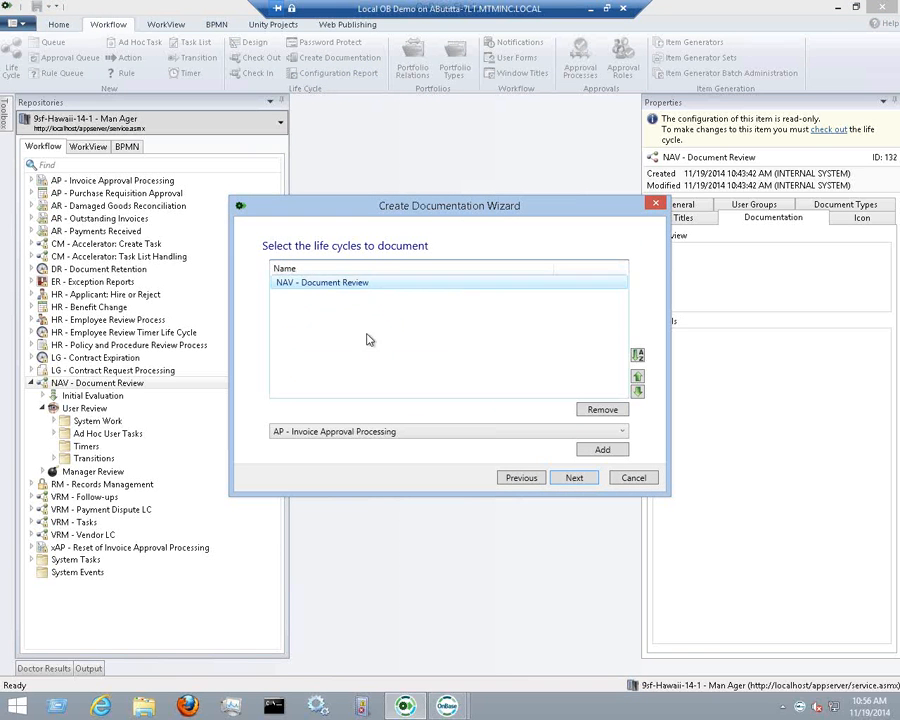
pyautogui.click(498, 434)
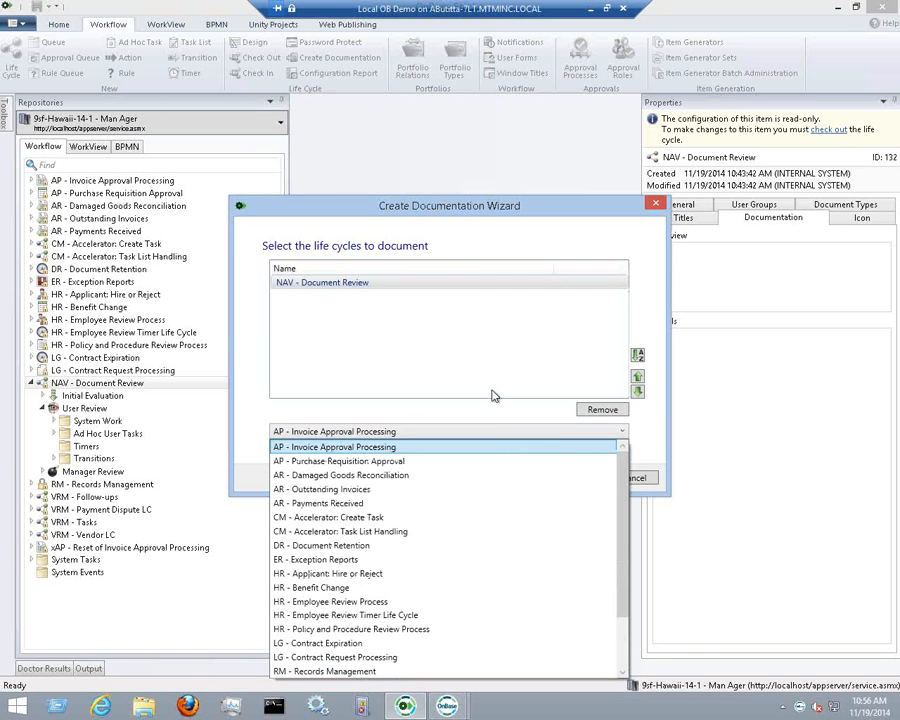
pyautogui.click(492, 396)
# Replace the placeholder Solution Name with 'Test Documentation' and advance to the output file name
pyautogui.click(573, 479)
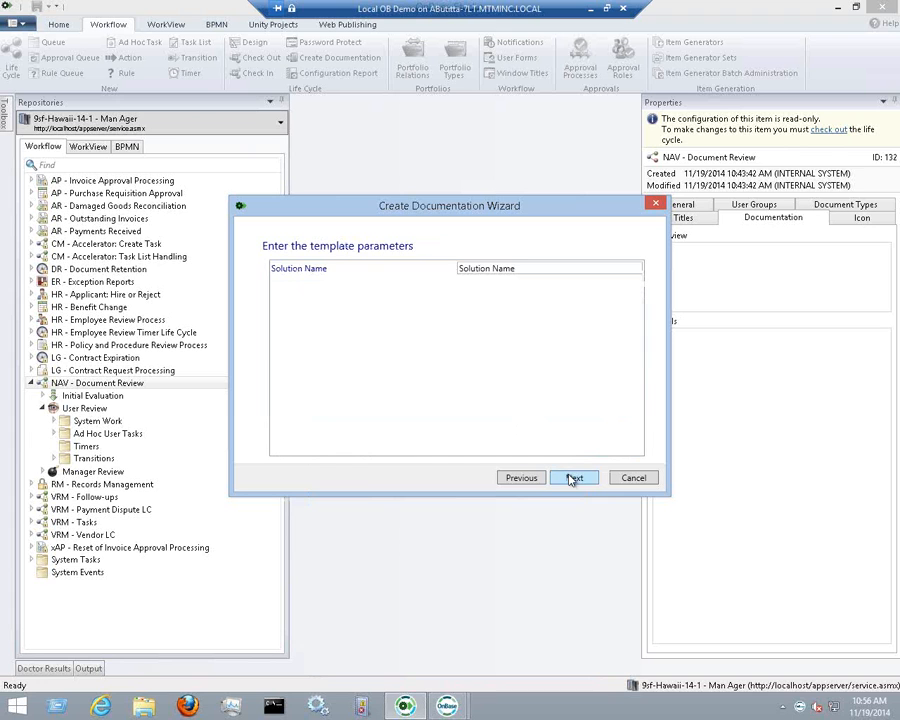
pyautogui.moveTo(522, 267); pyautogui.dragTo(449, 270)
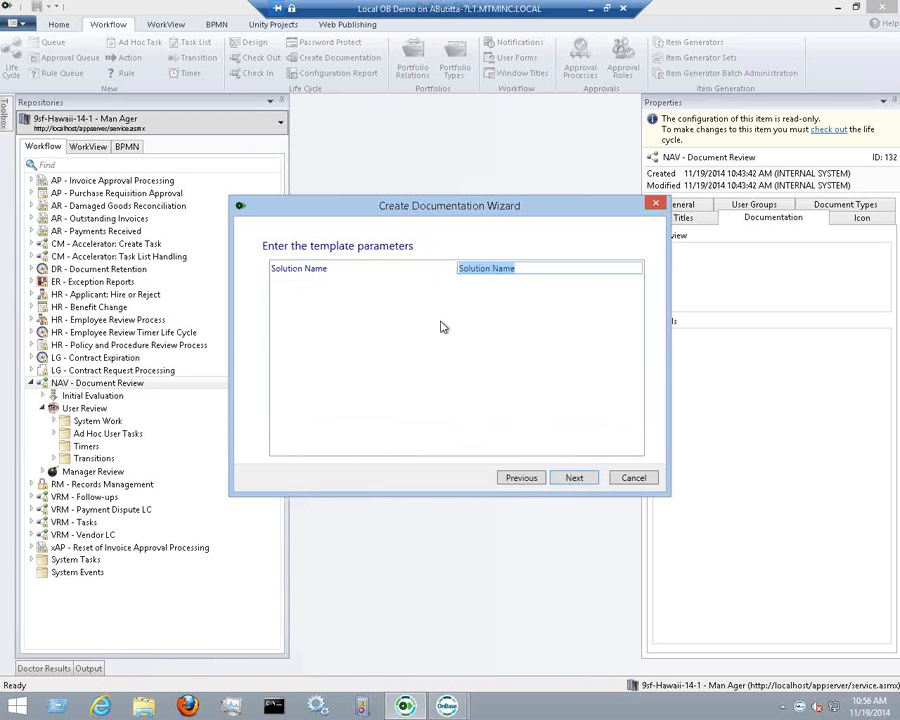
pyautogui.write('Test ')
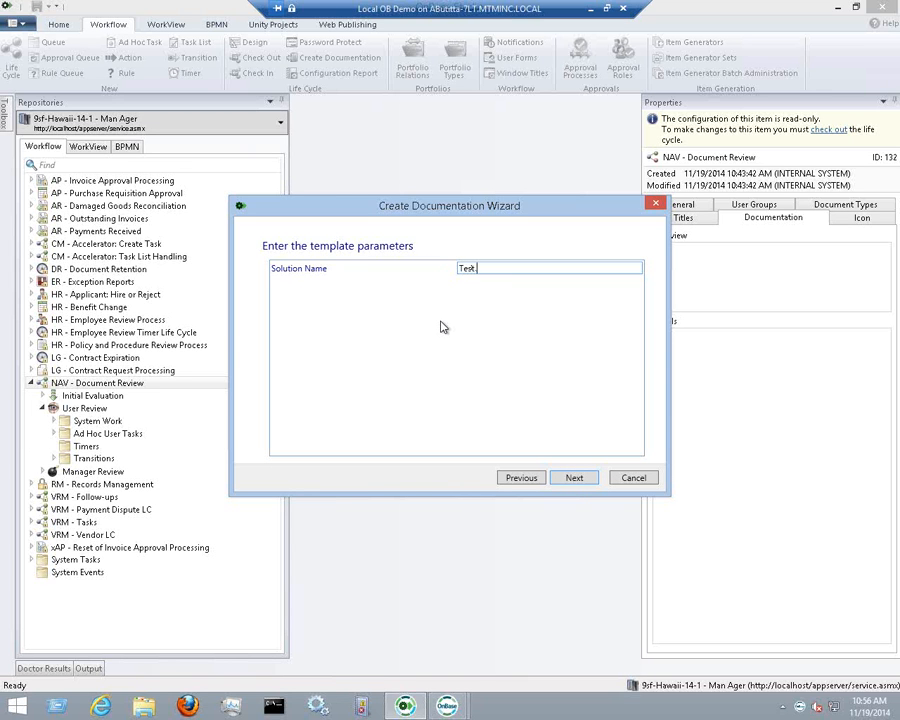
pyautogui.write('Documentation')
pyautogui.click(574, 479)
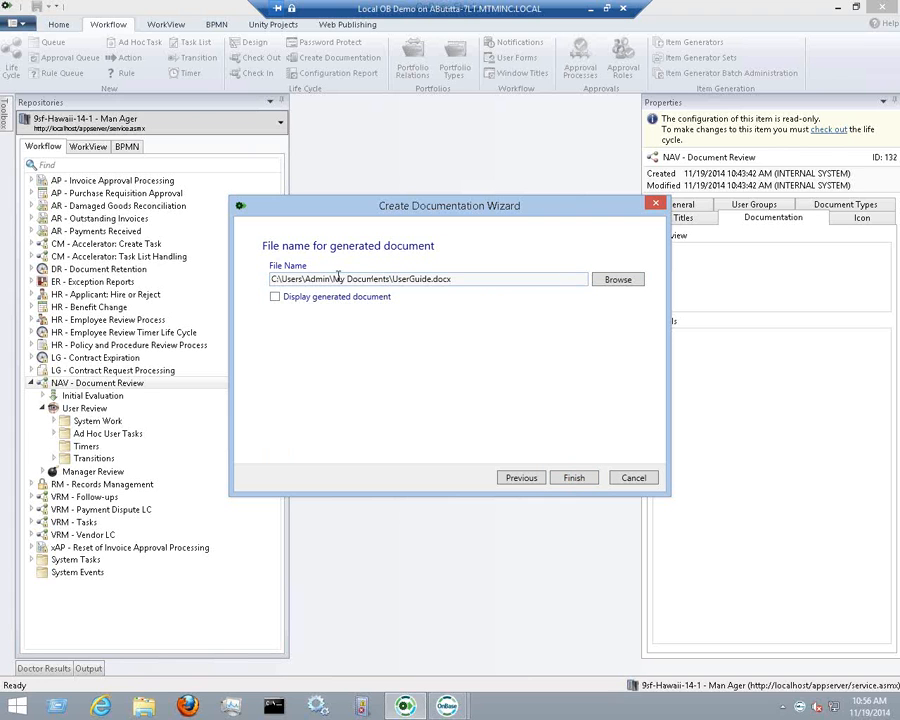
# Enable Display generated document and finish, generating UserGuide.docx
pyautogui.moveTo(338, 279); pyautogui.dragTo(472, 284)
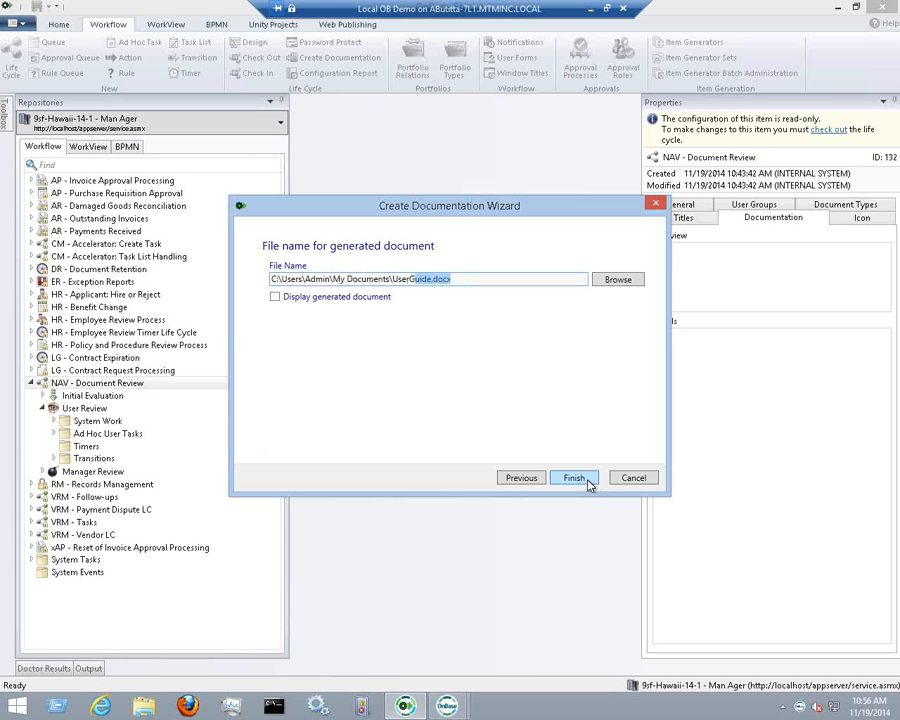
pyautogui.click(275, 297)
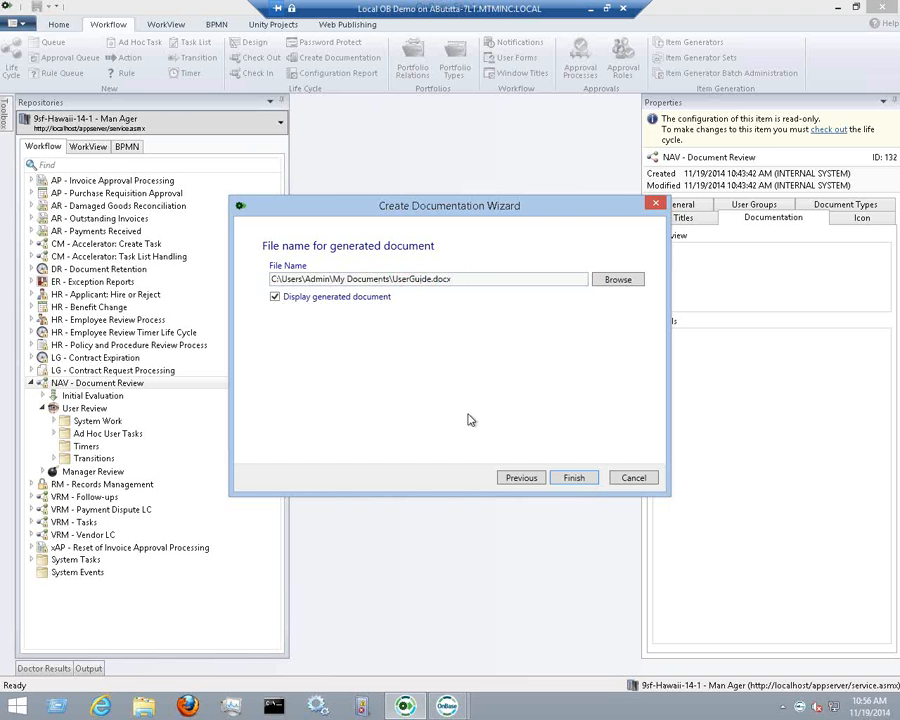
pyautogui.click(572, 477)
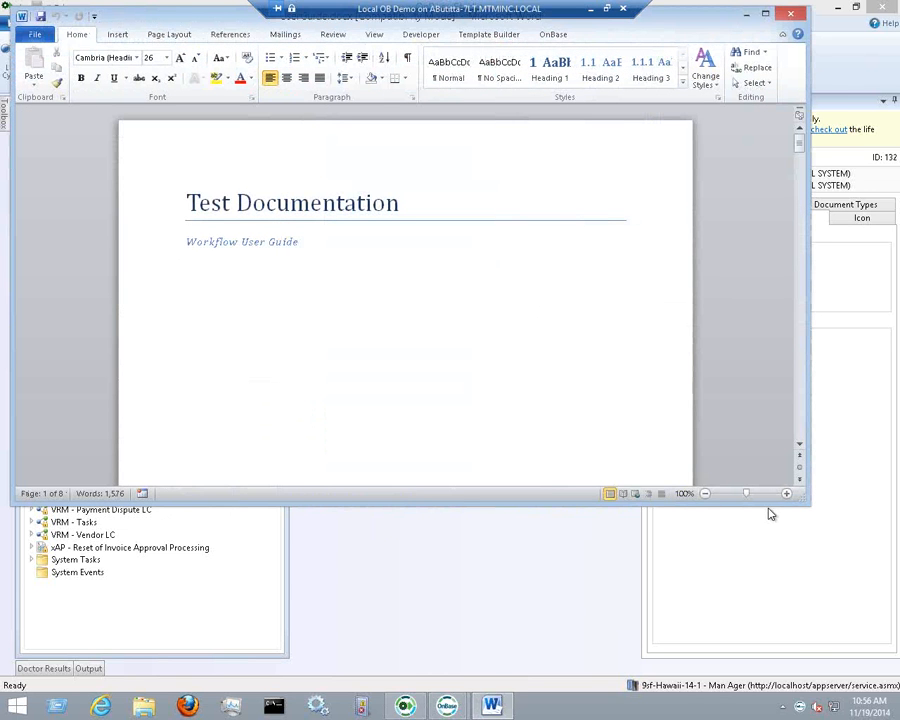
# Stretch the Word window to full height and scroll to the '1 OnBase Overview' section on page 2
pyautogui.moveTo(770, 505); pyautogui.dragTo(770, 705)
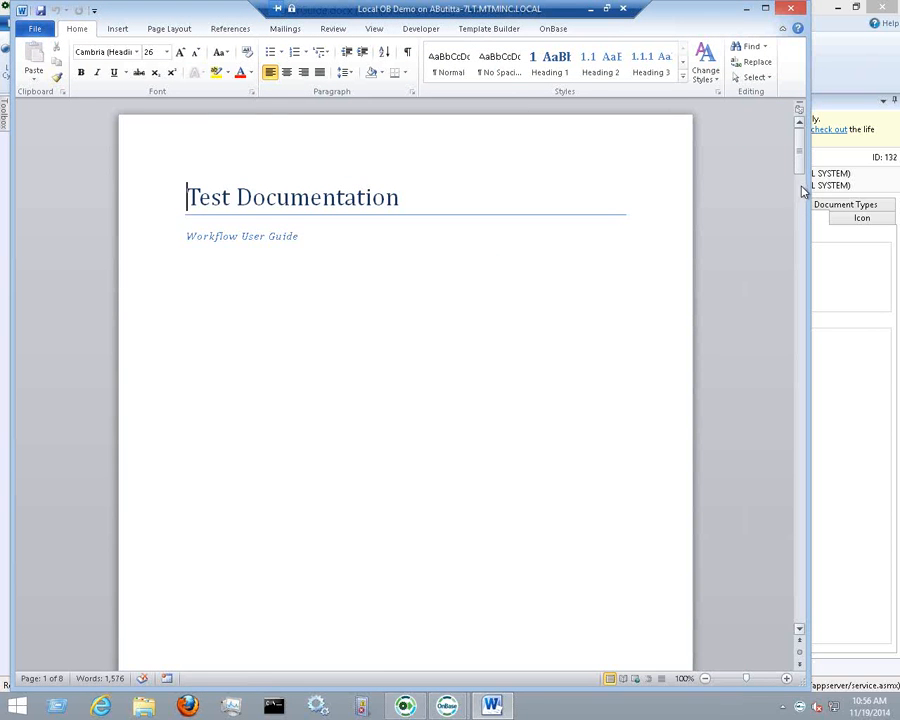
pyautogui.moveTo(802, 172); pyautogui.dragTo(815, 296)
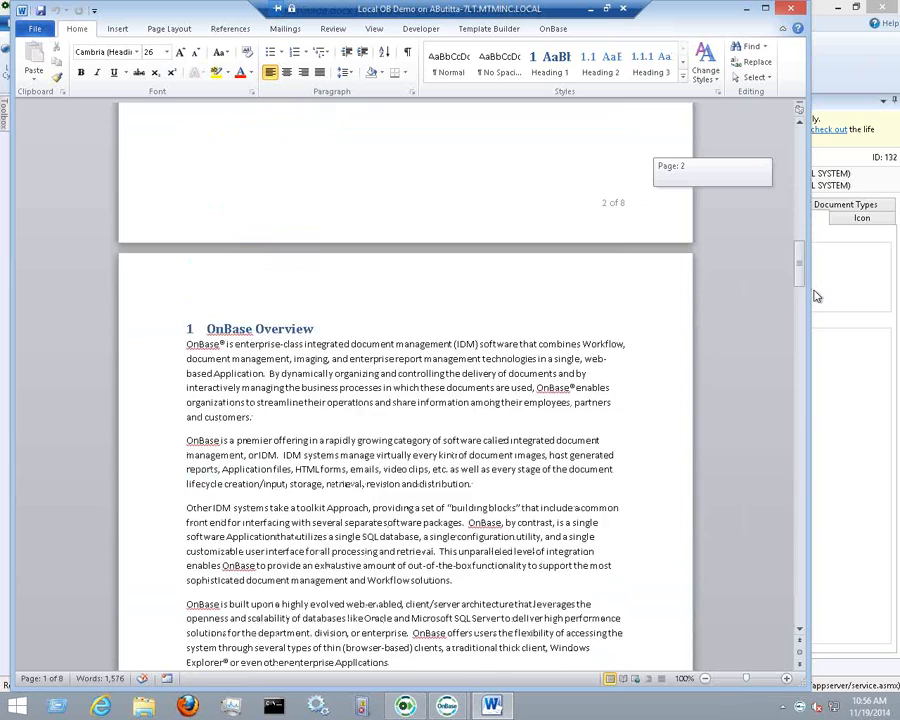